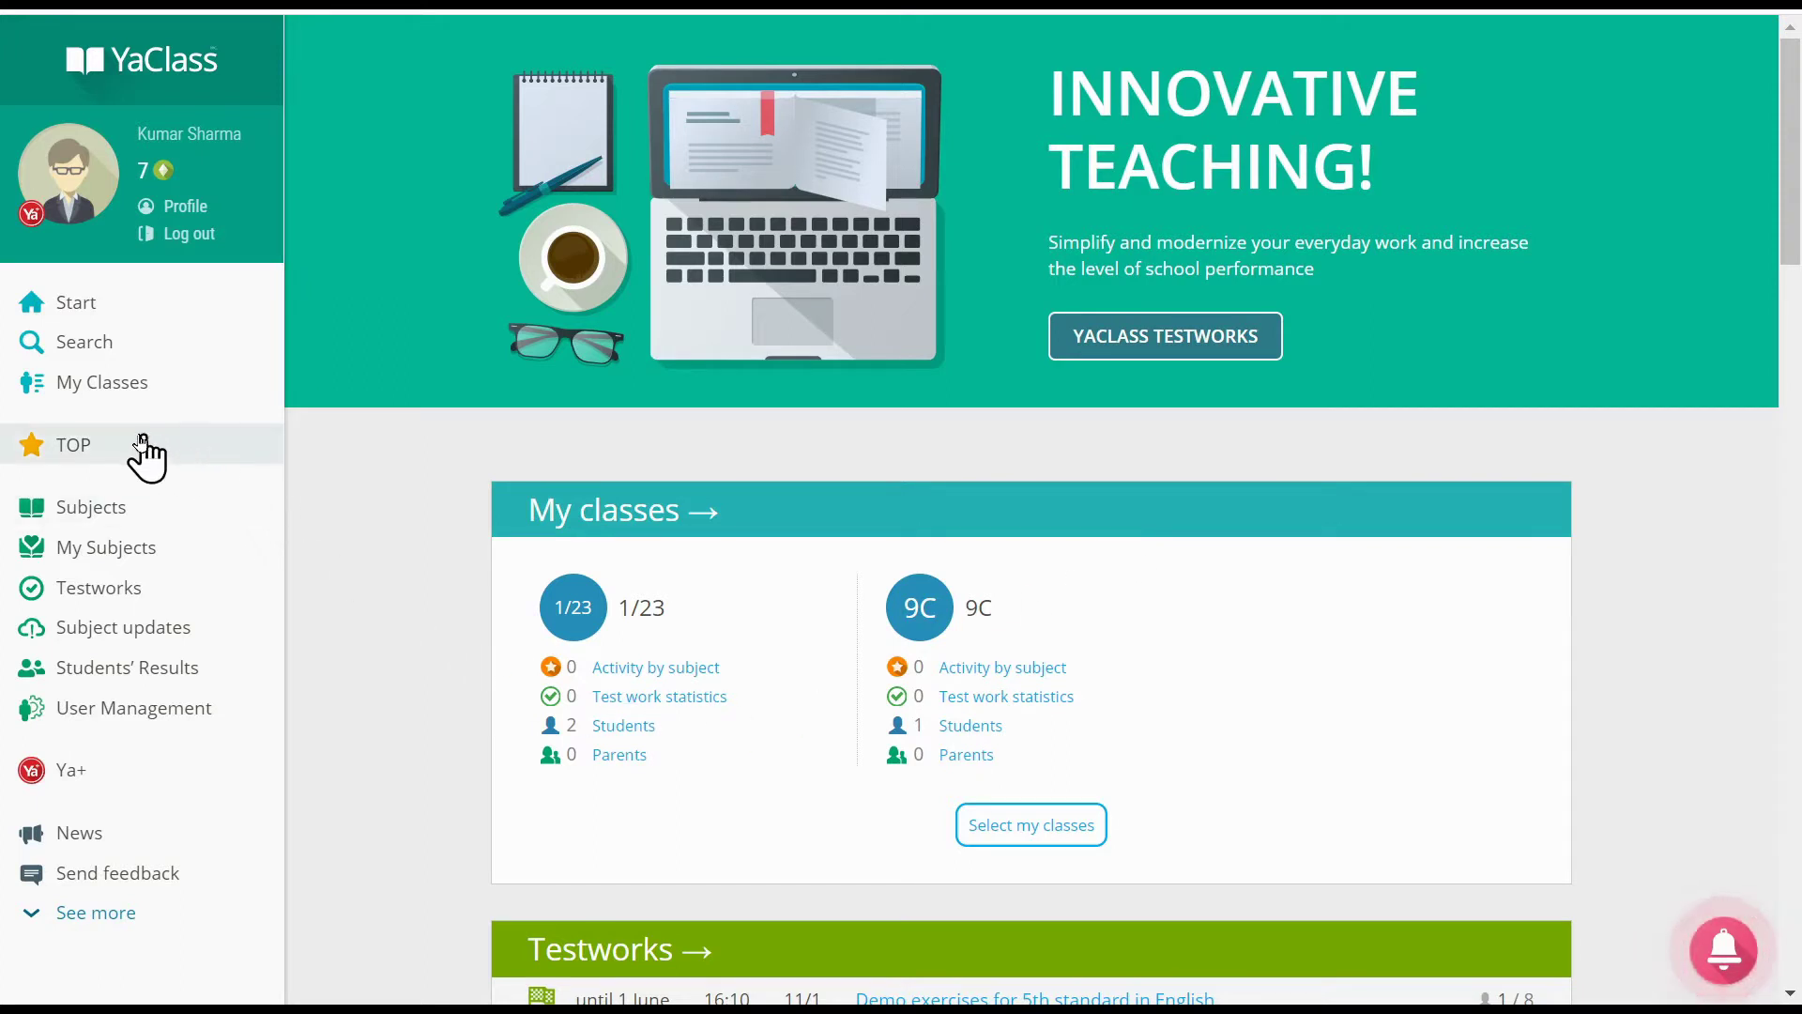
Step: Open the Subjects page listing all eight YaClass subjects available to the teacher
{"action": "left_click", "coordinate": [89, 508]}
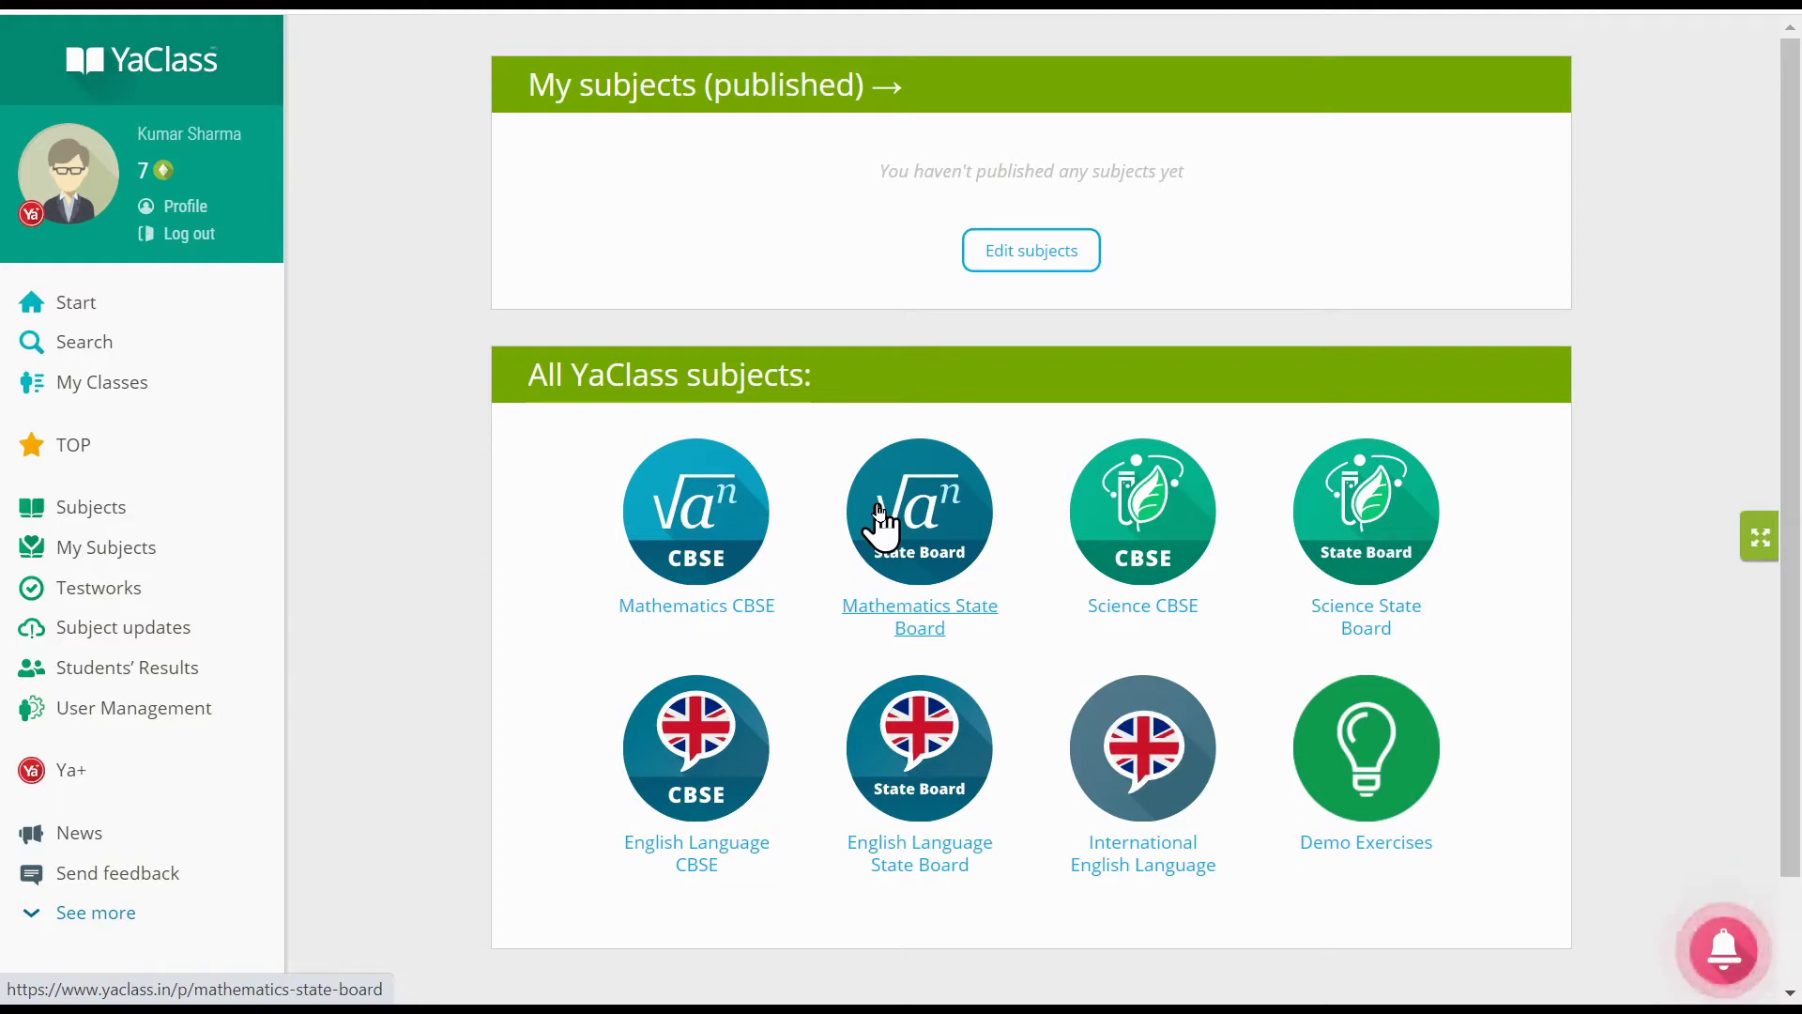
Step: Open Mathematics CBSE, switch to Class 7, and scroll down to the Perimeter and Area section
{"action": "left_click", "coordinate": [736, 561]}
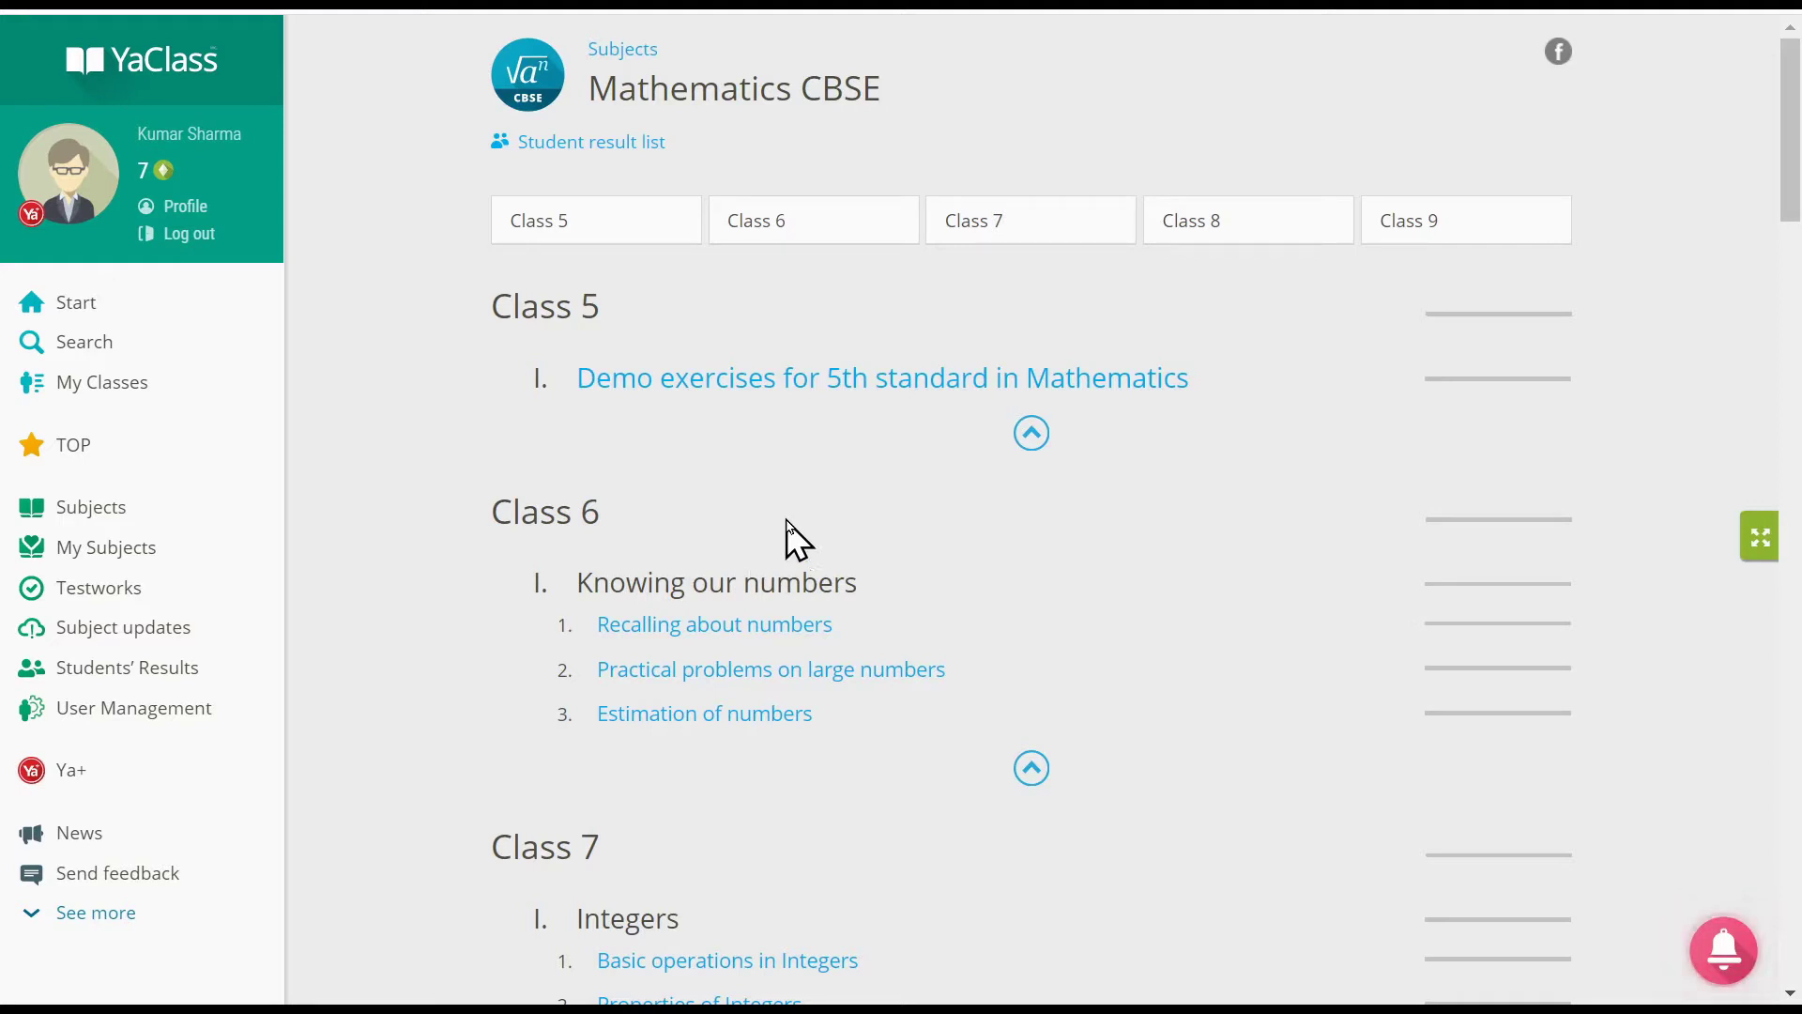
{"action": "left_click", "coordinate": [992, 228]}
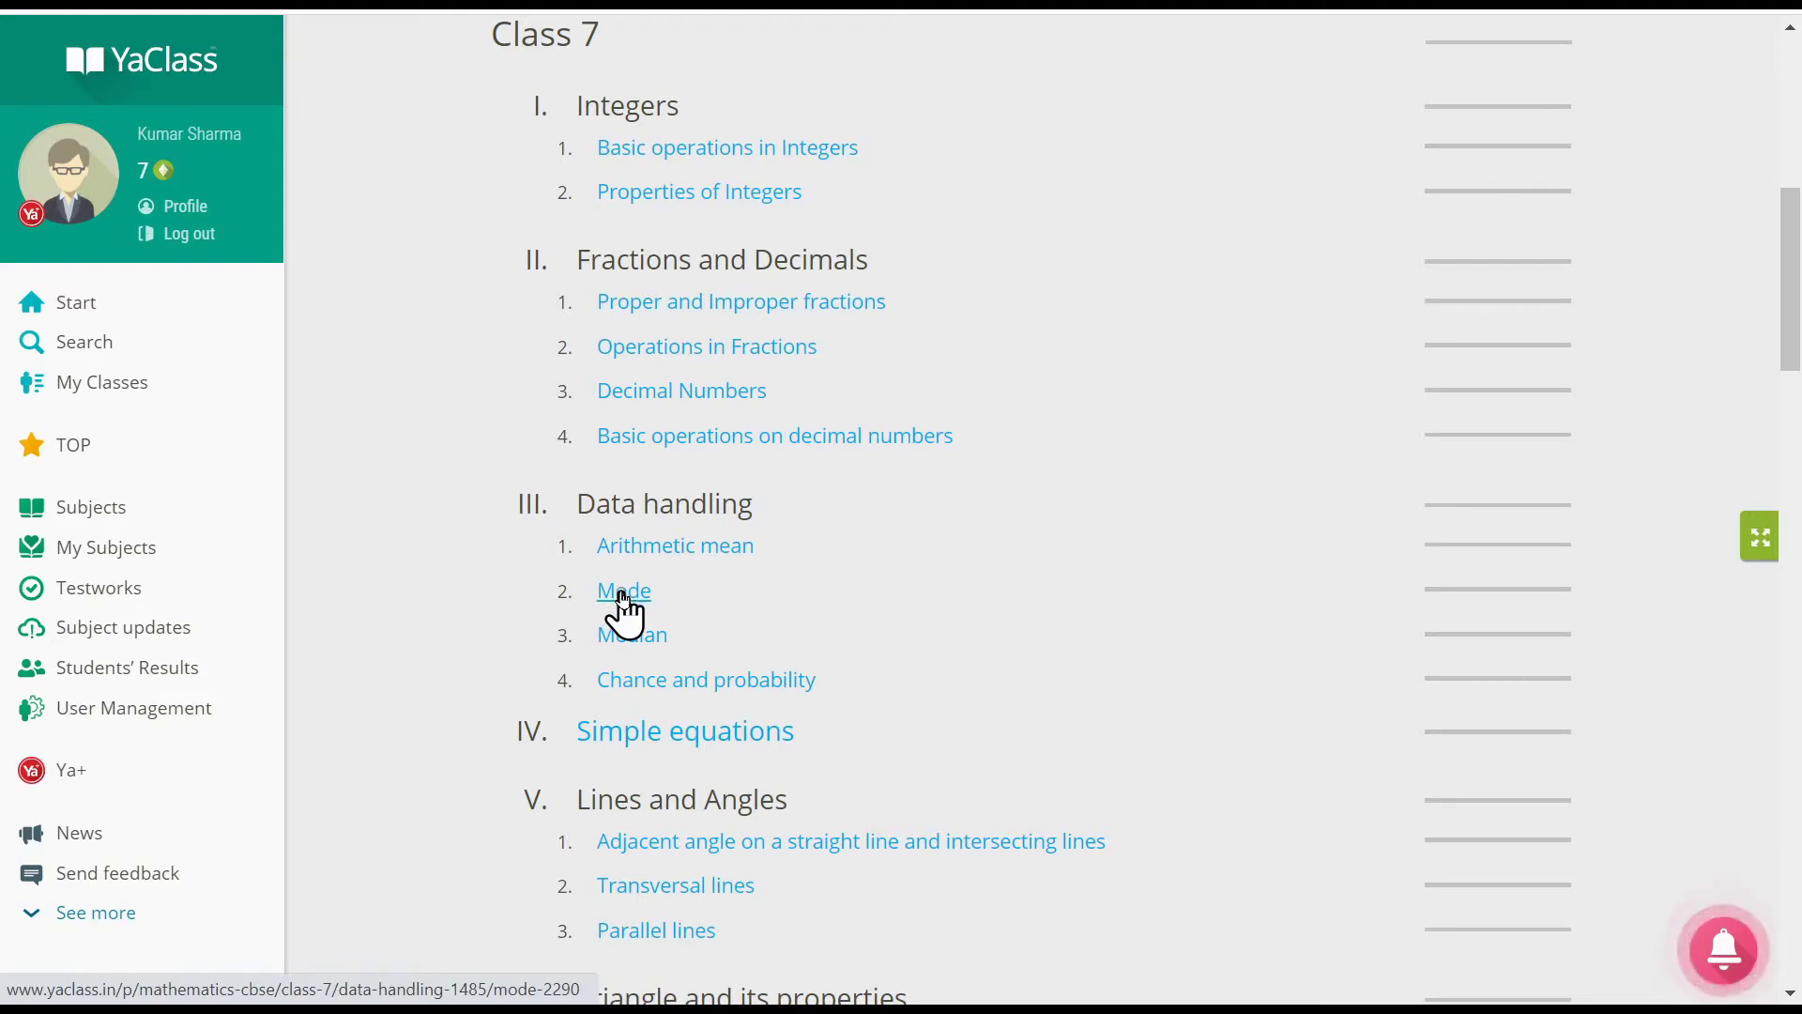
{"action": "scroll", "coordinate": [624, 606], "scroll_direction": "down", "scroll_amount": 7}
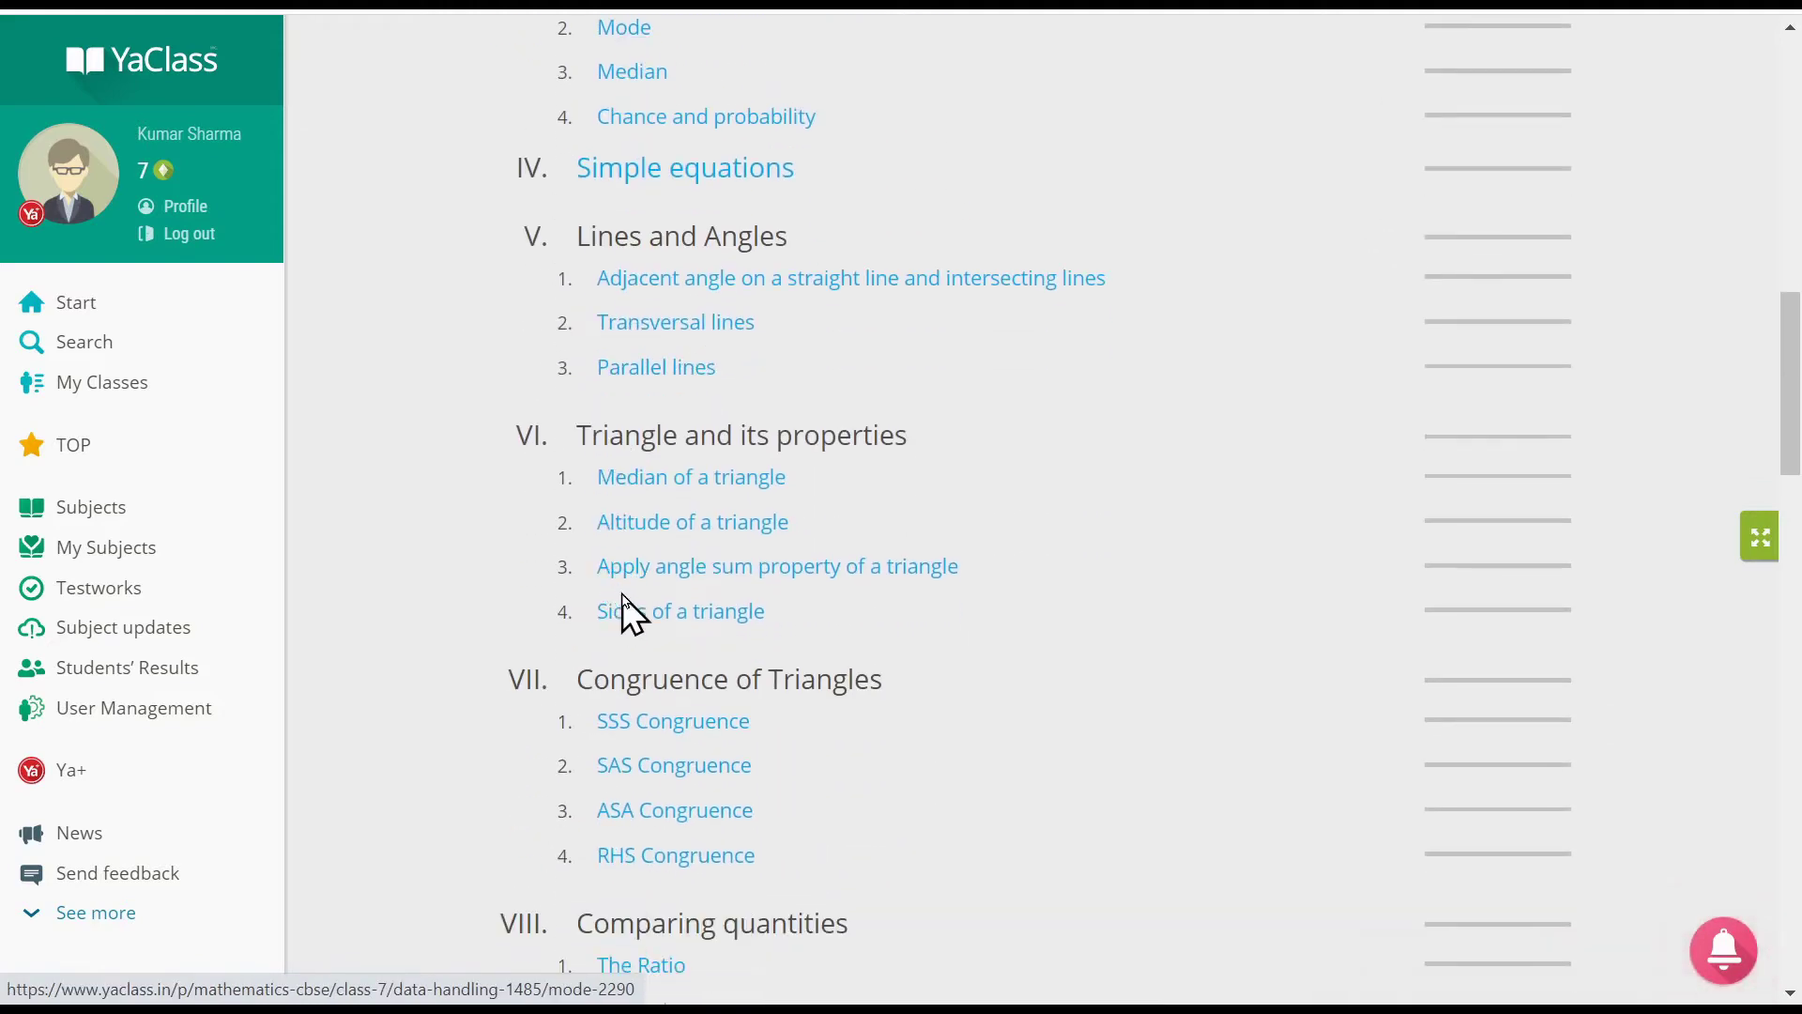
{"action": "scroll", "coordinate": [624, 605], "scroll_direction": "down", "scroll_amount": 3}
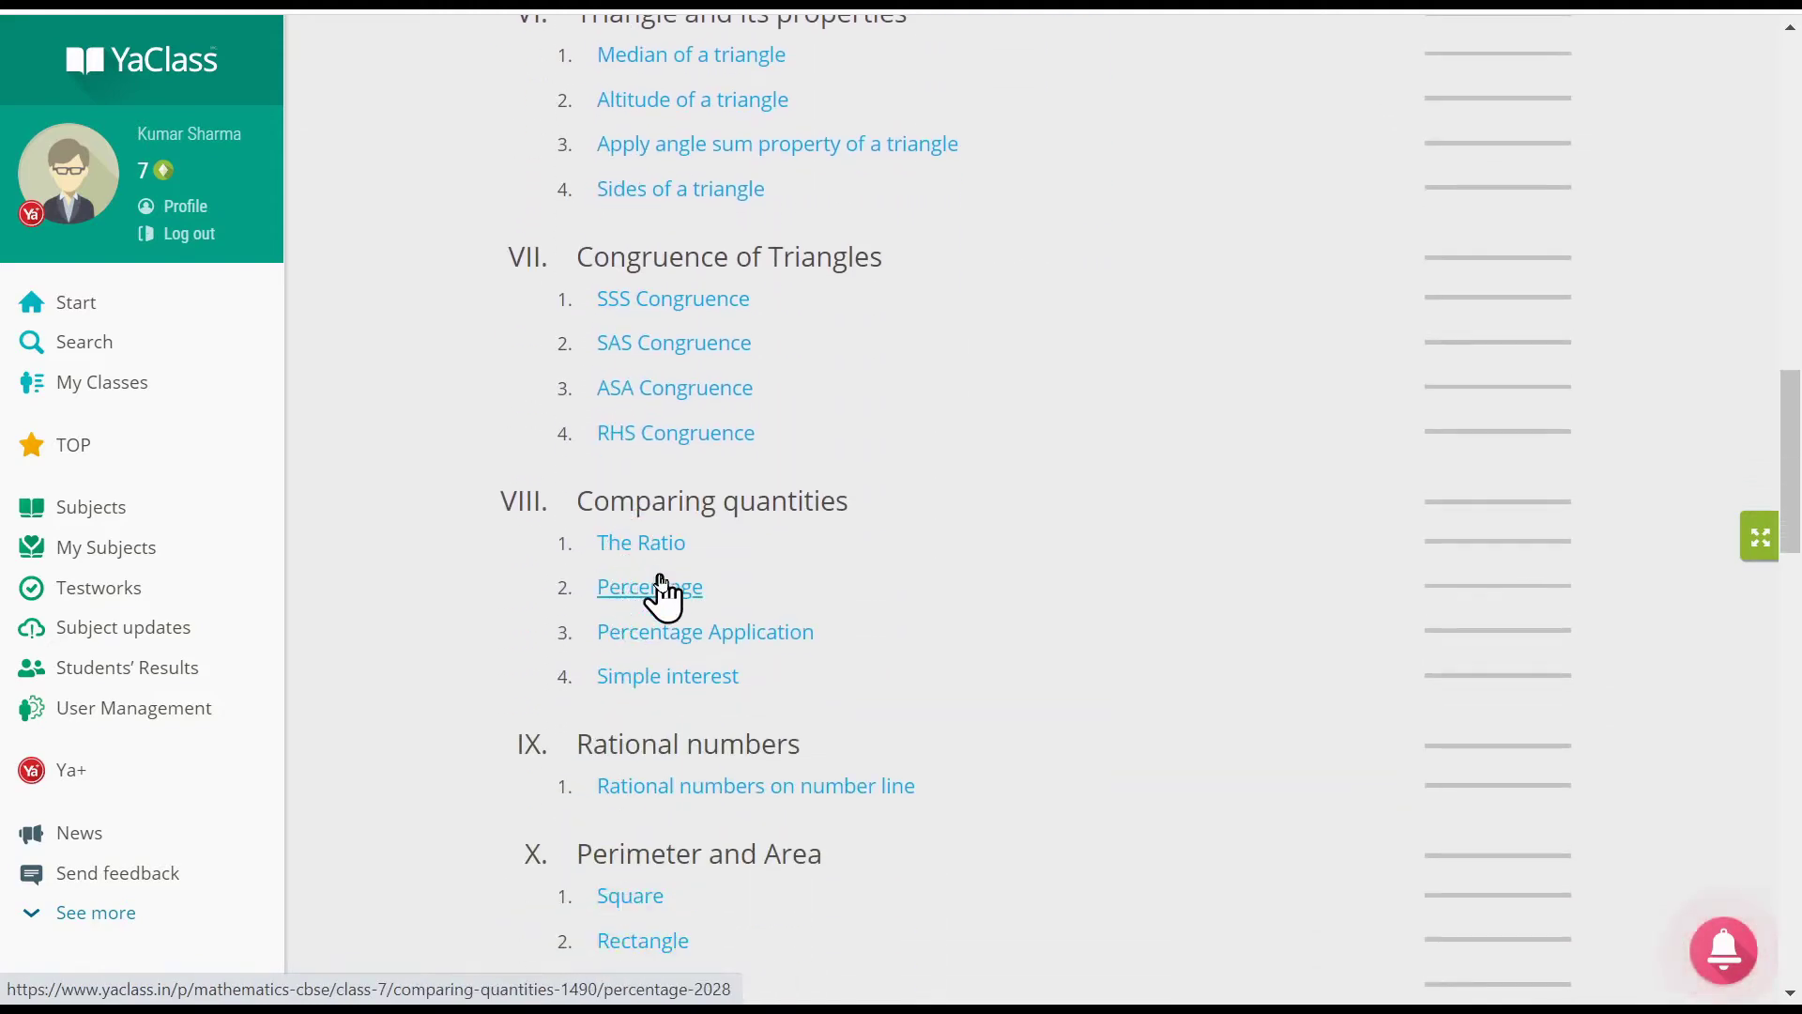
{"action": "scroll", "coordinate": [670, 600], "scroll_direction": "down", "scroll_amount": 3}
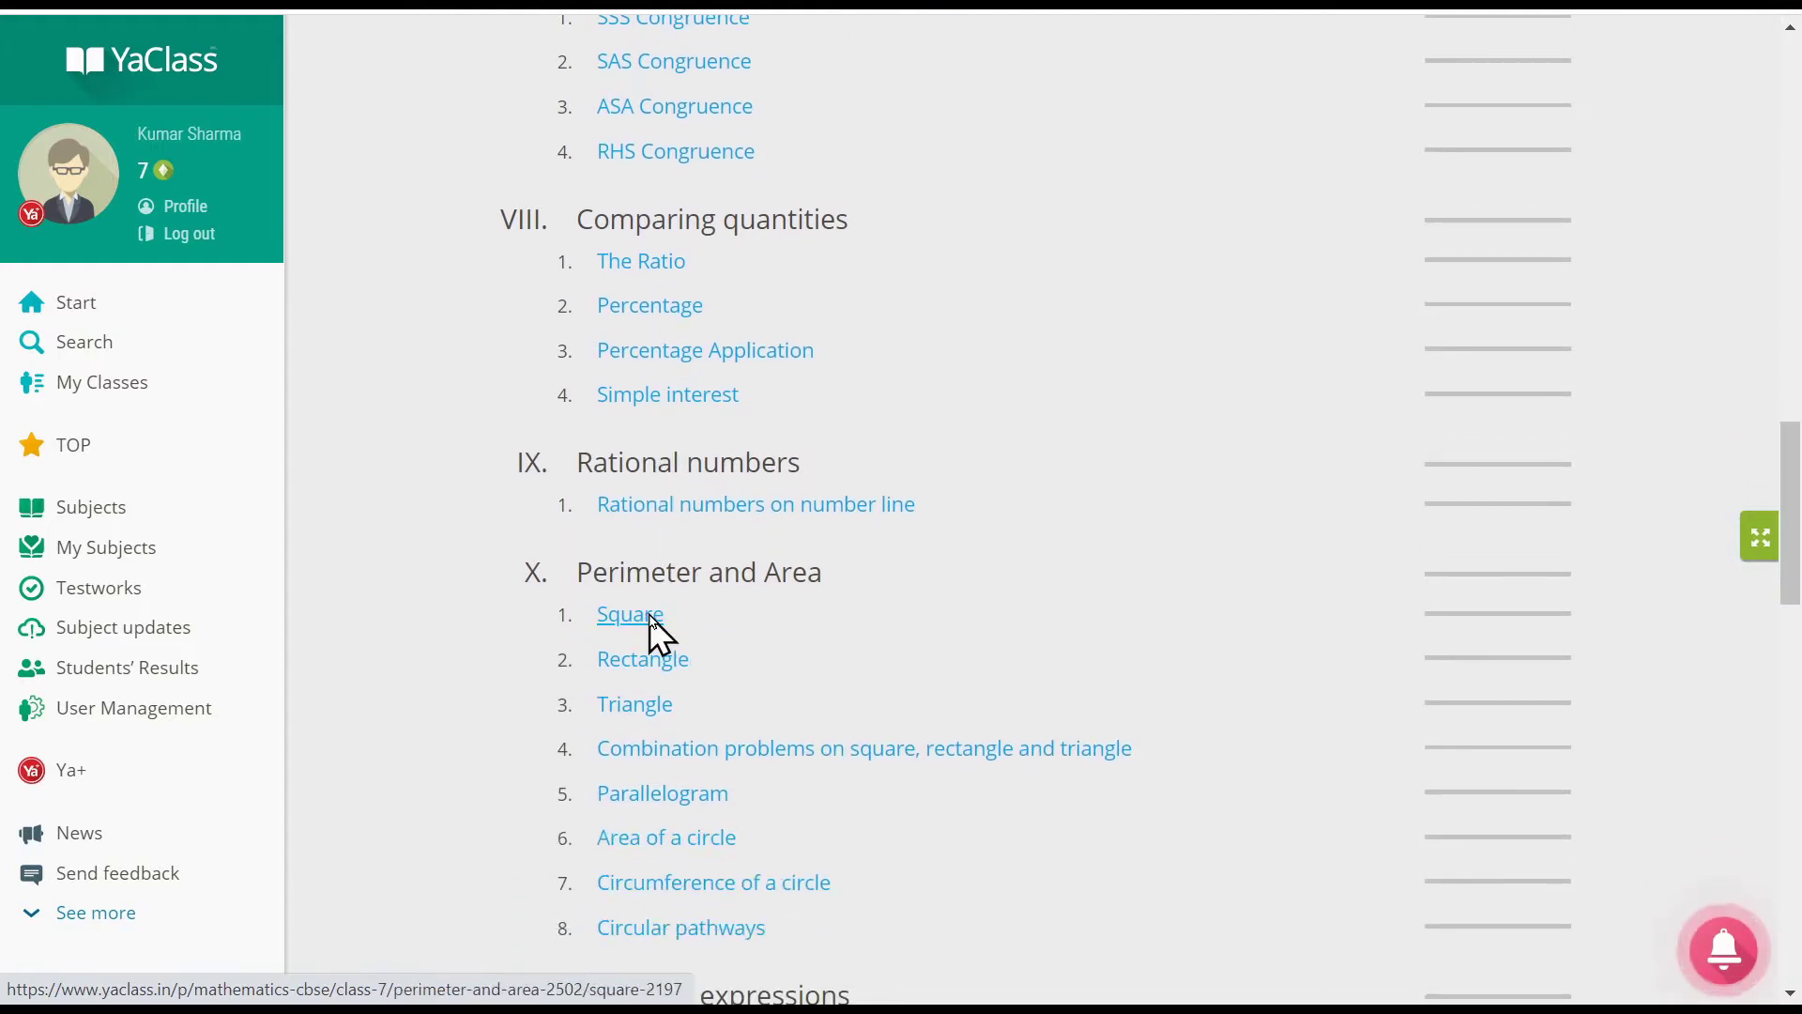
Step: Open the Square lesson and scroll through its manuals, theory, exercises, tests and teacher-only tests
{"action": "left_click", "coordinate": [649, 617]}
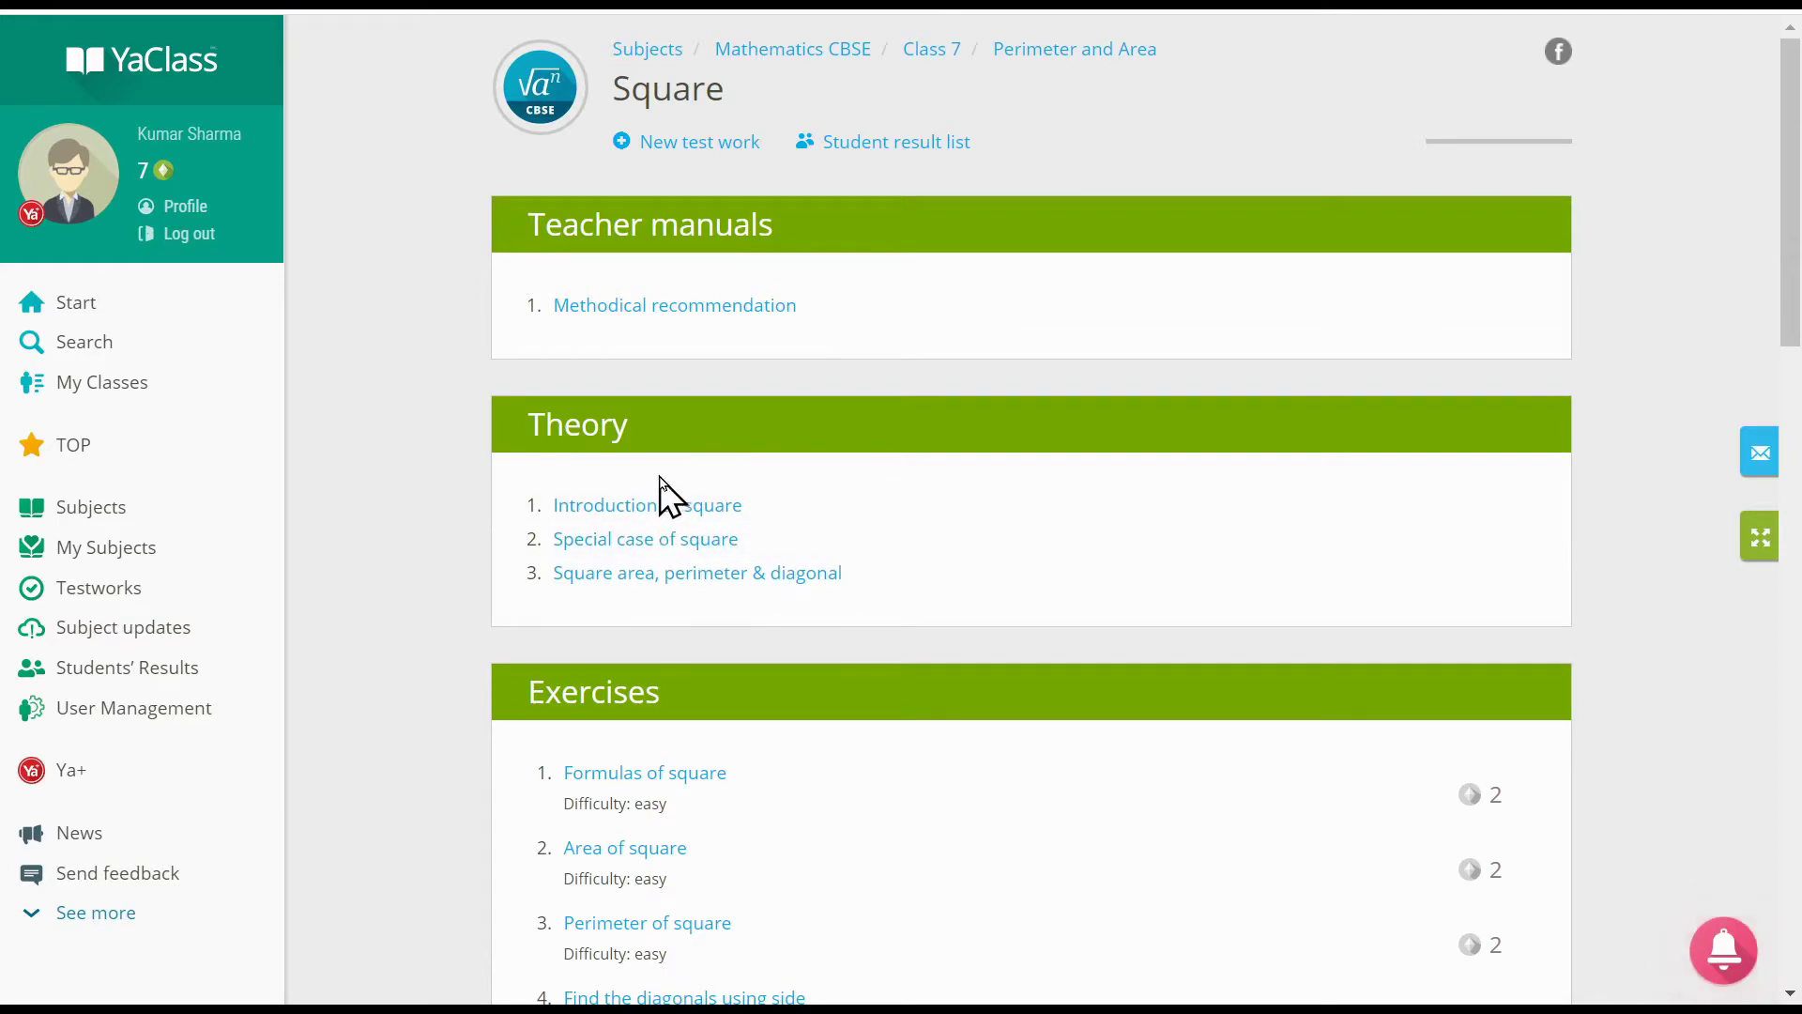
{"action": "scroll", "coordinate": [676, 553], "scroll_direction": "down", "scroll_amount": 2}
{"action": "scroll", "coordinate": [695, 657], "scroll_direction": "down", "scroll_amount": 10}
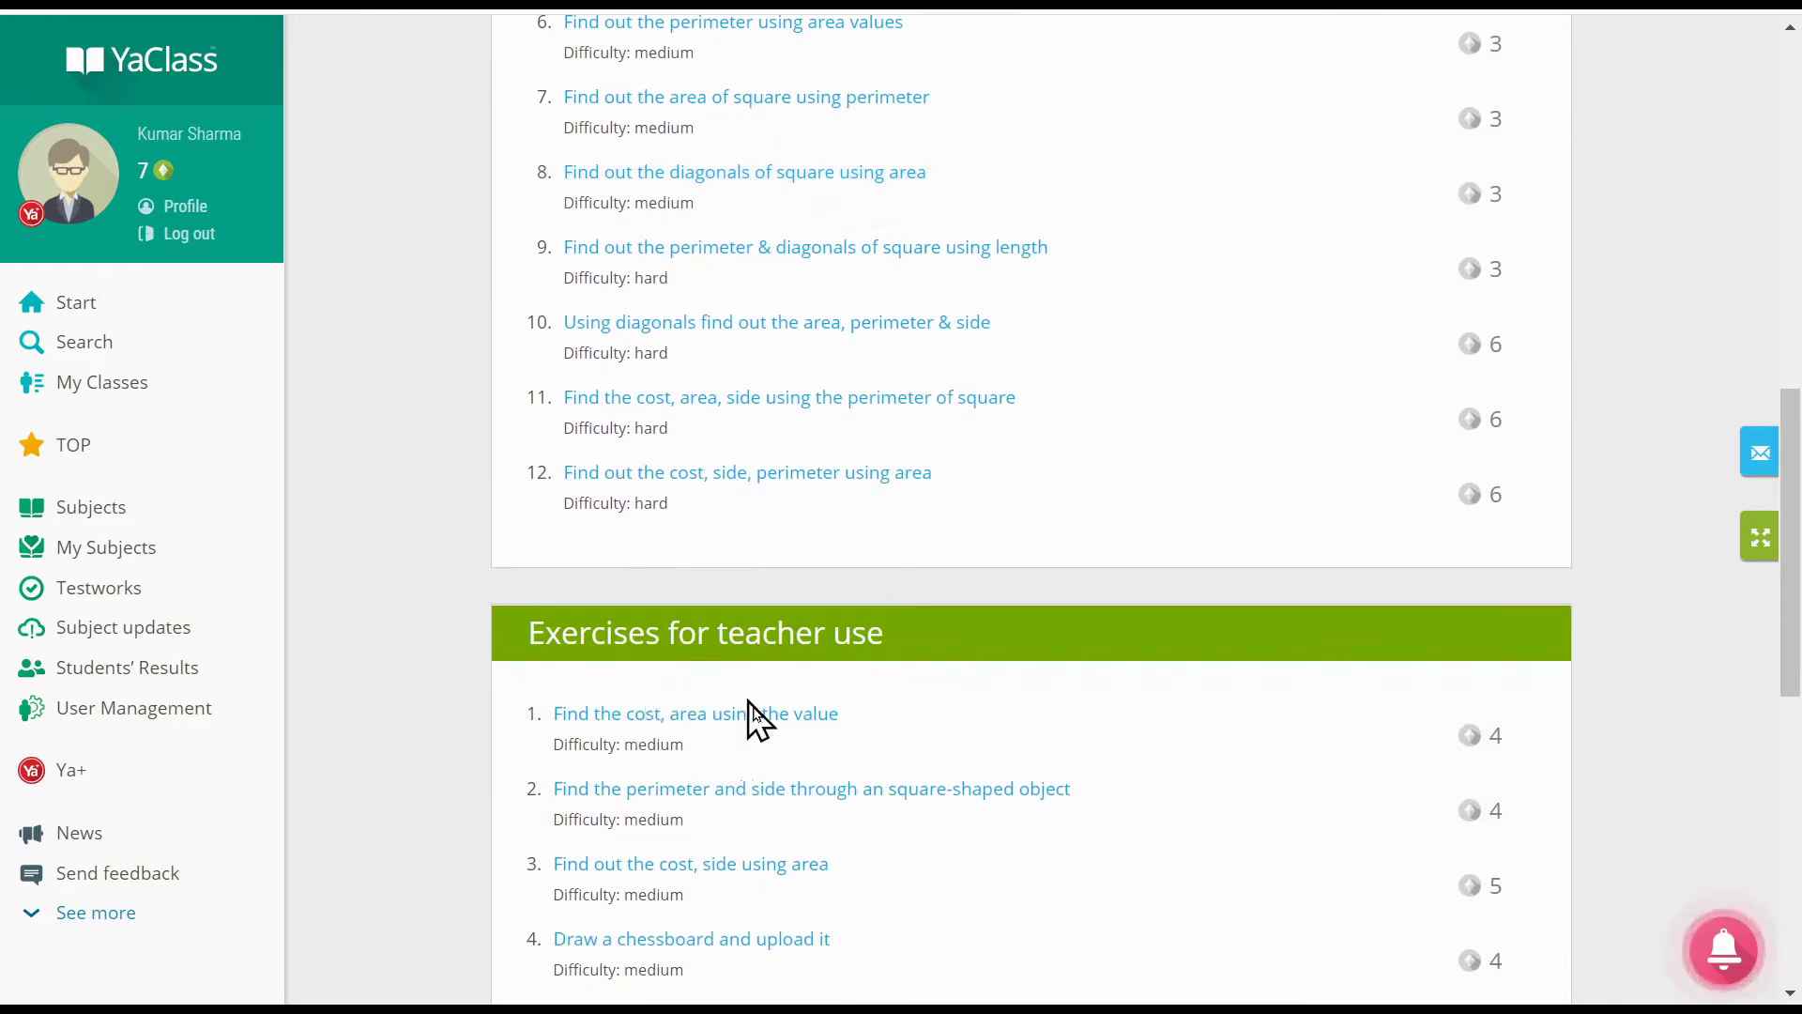
{"action": "scroll", "coordinate": [623, 728], "scroll_direction": "down", "scroll_amount": 7}
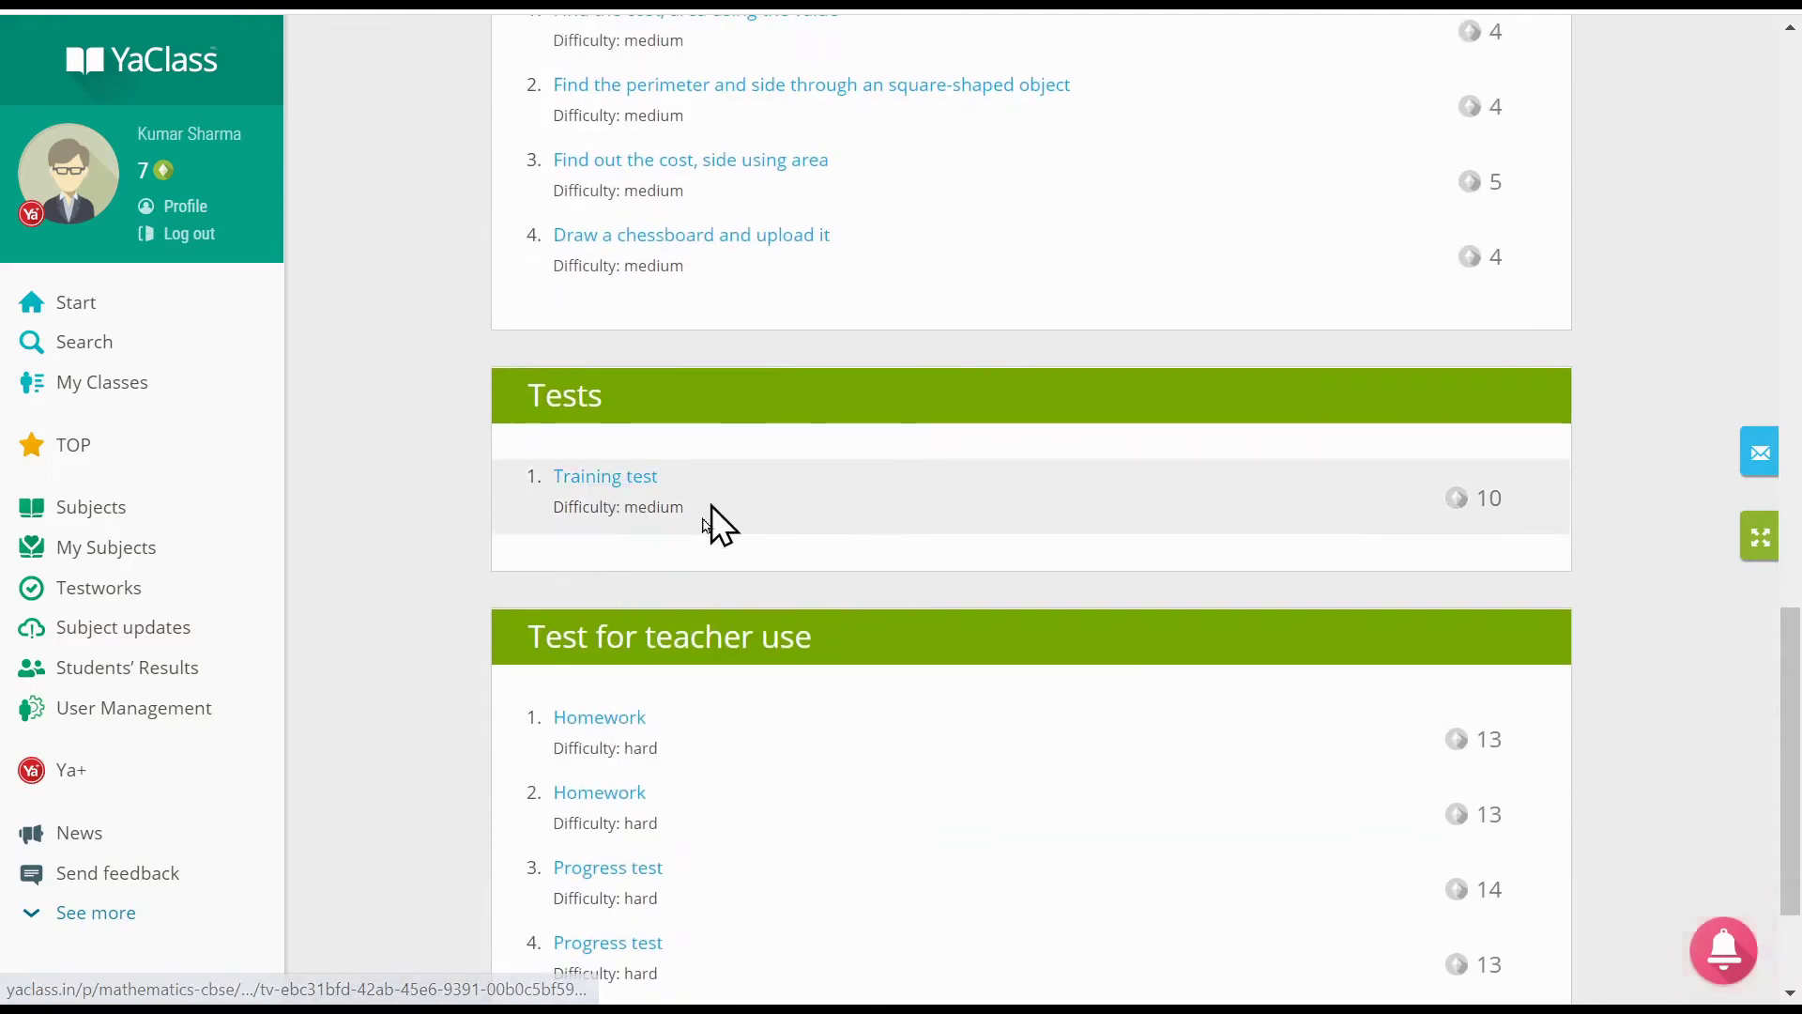
{"action": "scroll", "coordinate": [751, 568], "scroll_direction": "down", "scroll_amount": 2}
{"action": "scroll", "coordinate": [762, 549], "scroll_direction": "down", "scroll_amount": 1}
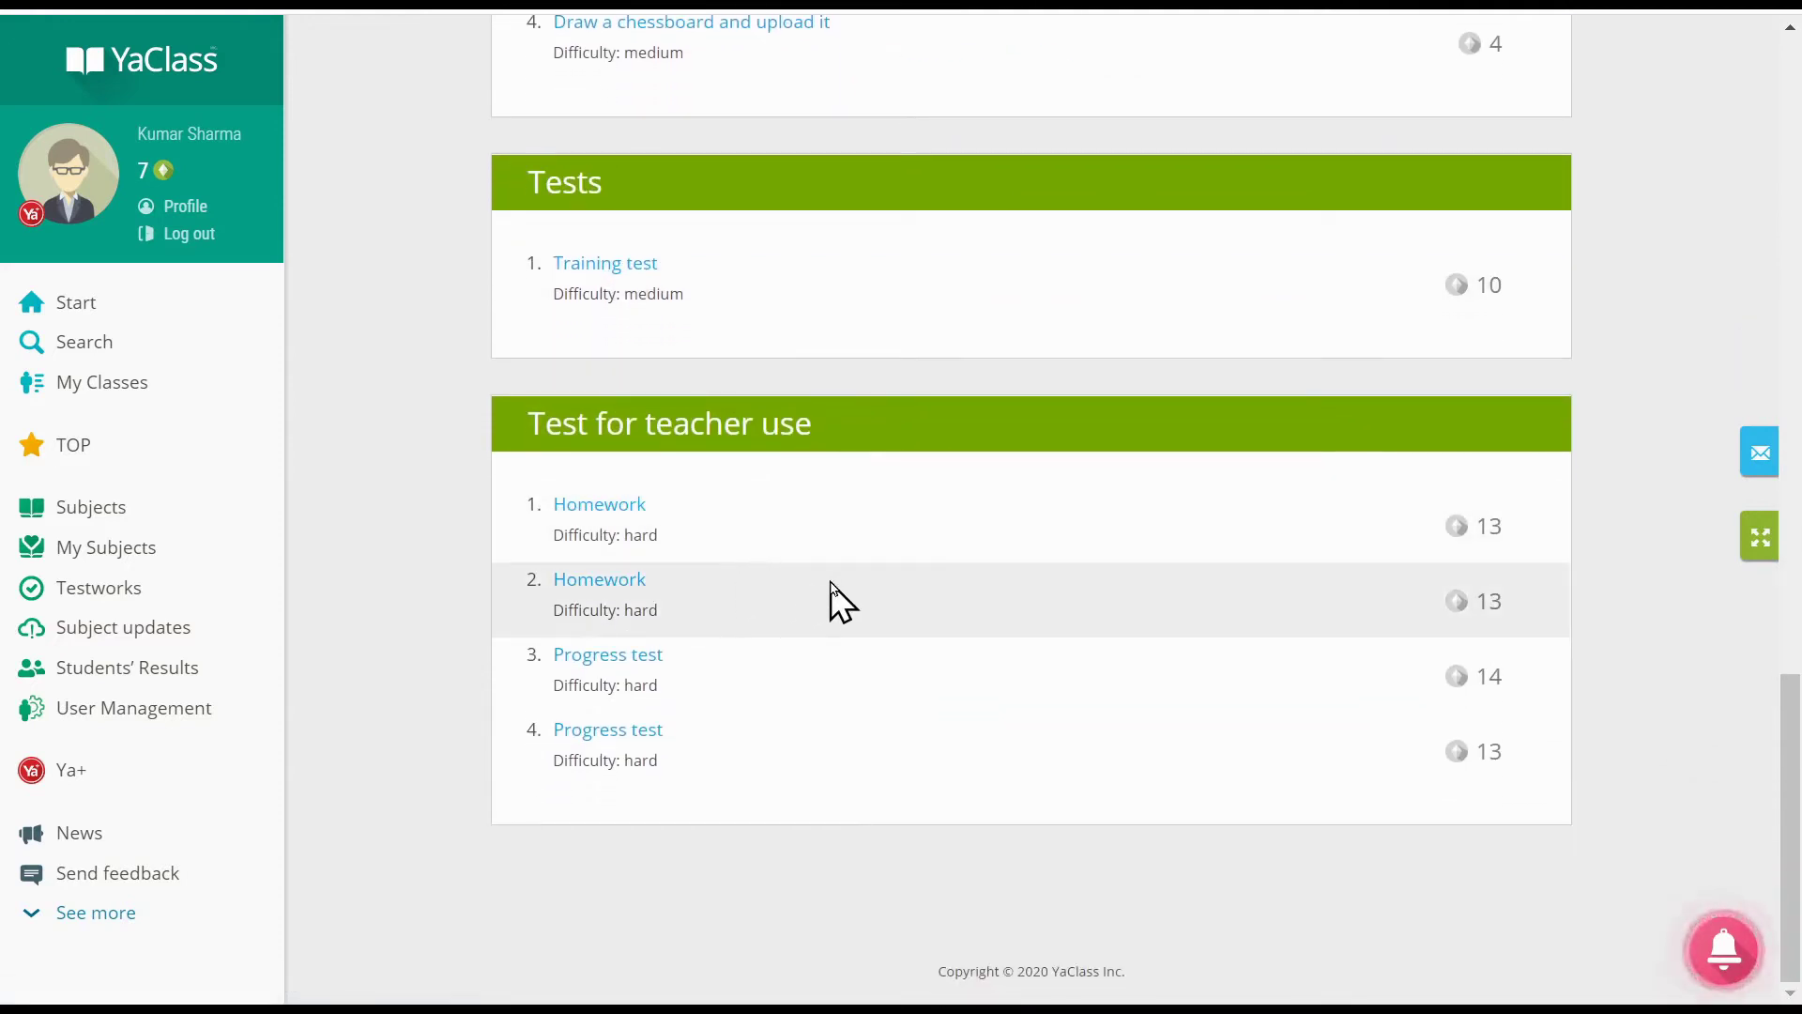
{"action": "scroll", "coordinate": [865, 599], "scroll_direction": "up", "scroll_amount": 11}
{"action": "scroll", "coordinate": [865, 599], "scroll_direction": "up", "scroll_amount": 10}
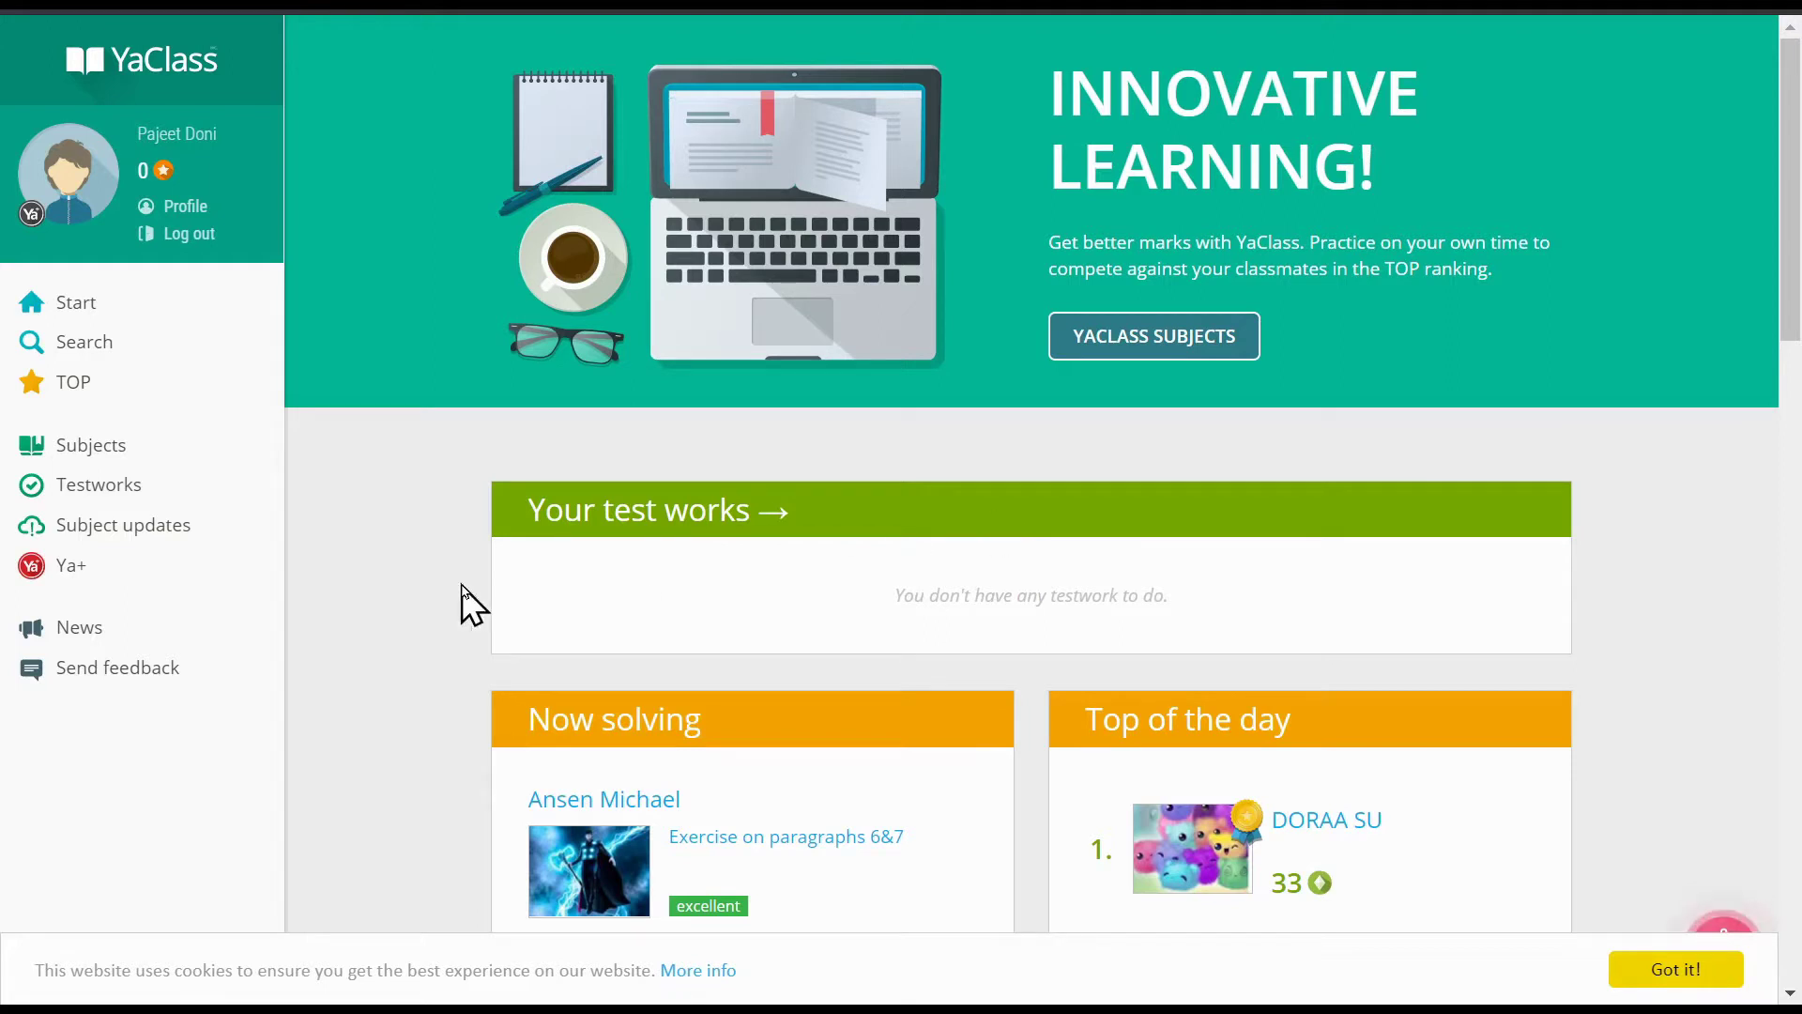
Step: Open the student's Subjects page and scroll through the Class 7 subjects and All YaClass subjects
{"action": "left_click", "coordinate": [136, 456]}
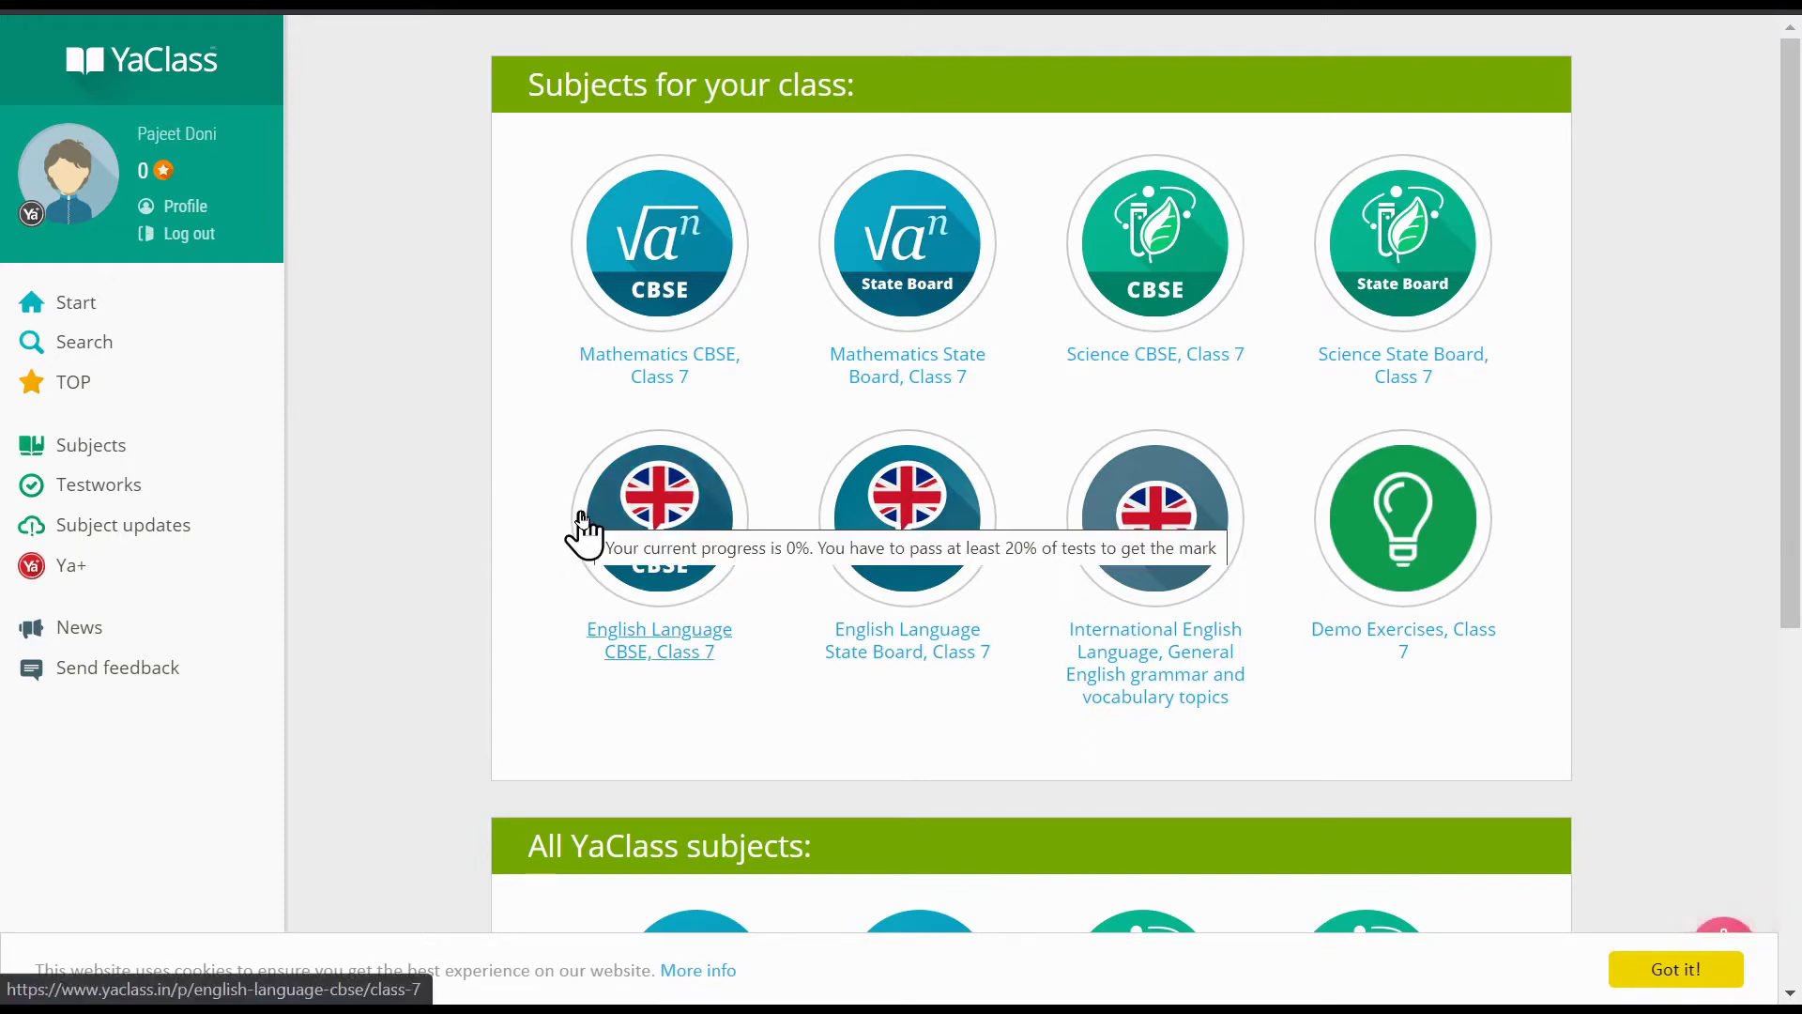
{"action": "scroll", "coordinate": [535, 535], "scroll_direction": "down", "scroll_amount": 1}
{"action": "scroll", "coordinate": [535, 523], "scroll_direction": "down", "scroll_amount": 5}
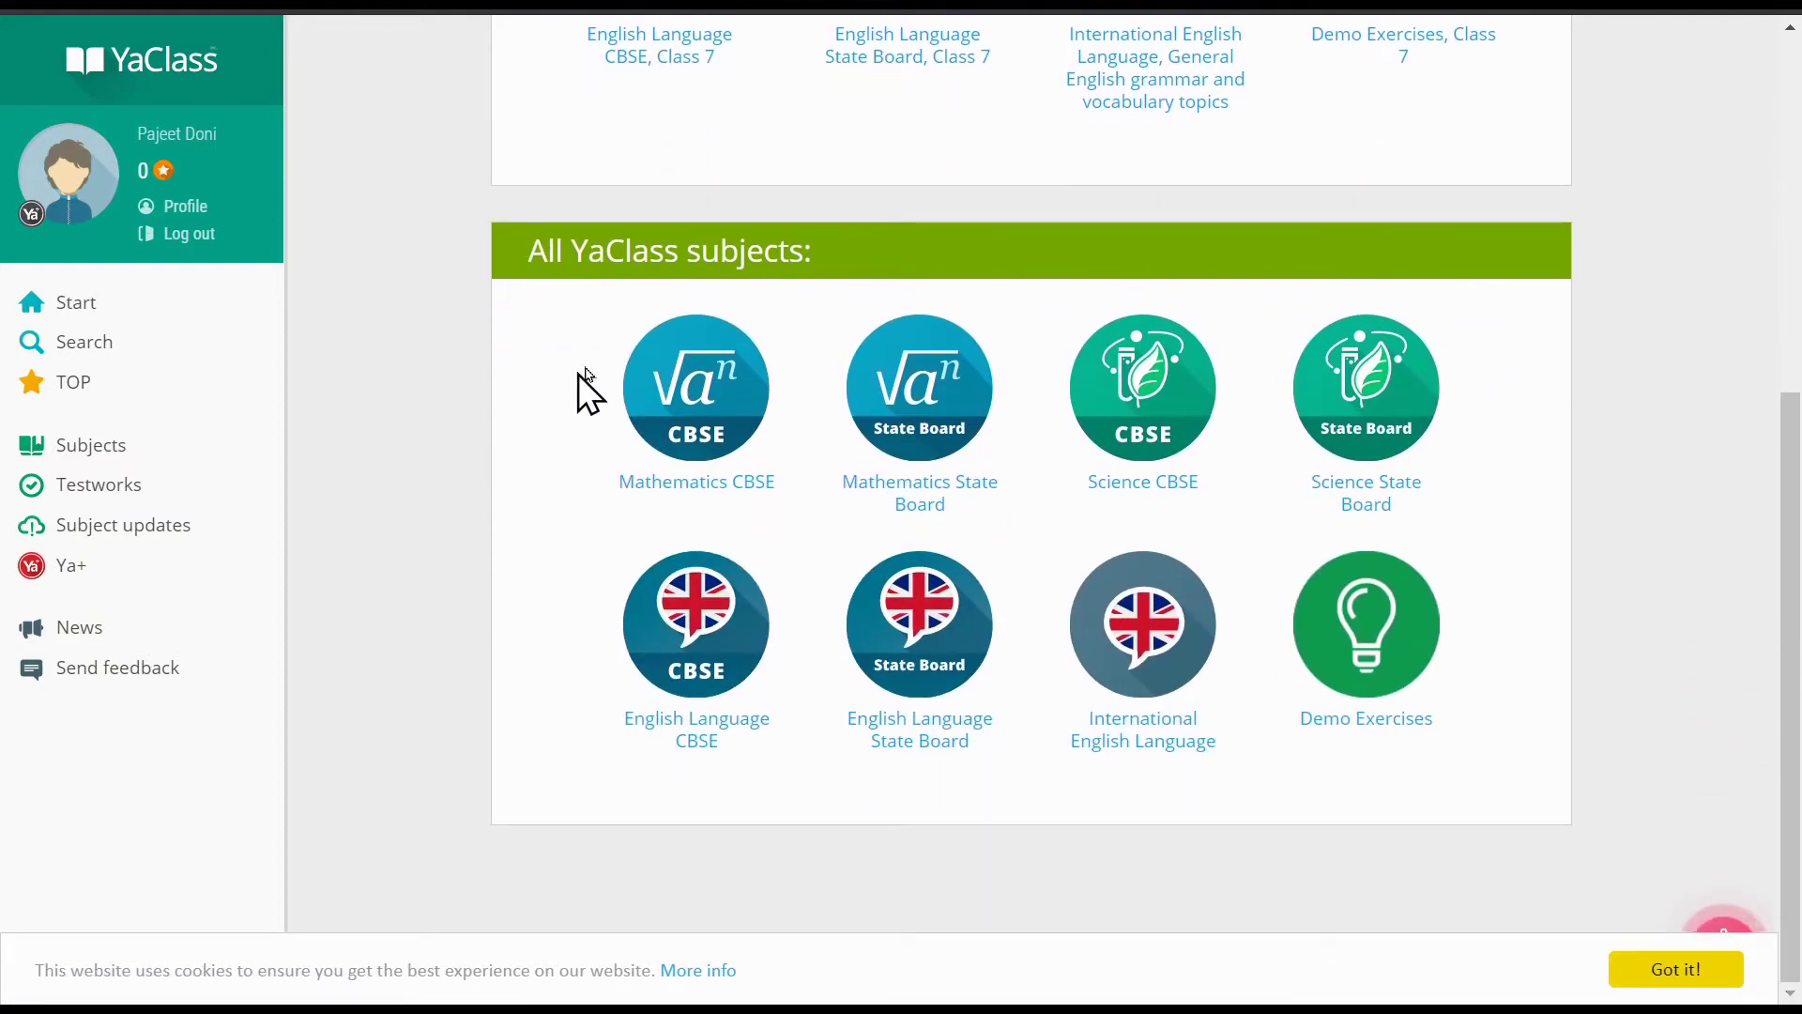
{"action": "scroll", "coordinate": [547, 533], "scroll_direction": "up", "scroll_amount": 6}
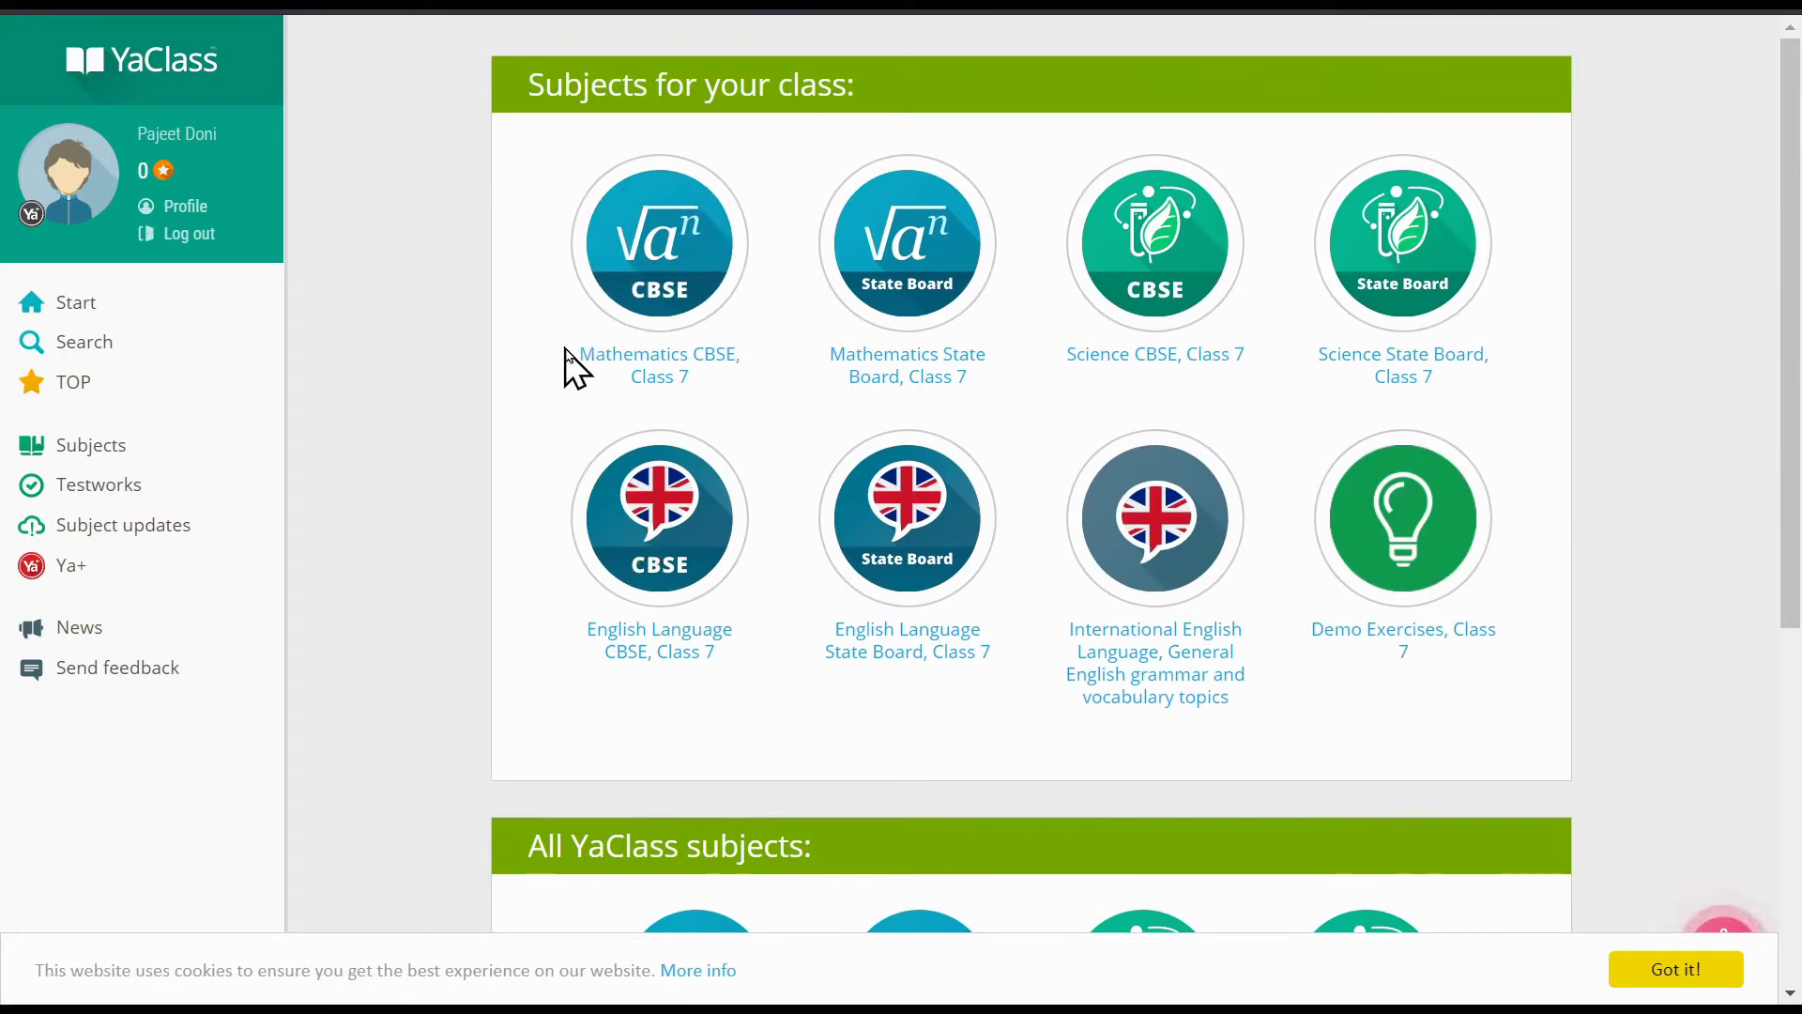
Step: Open Mathematics CBSE, Class 7 and scroll to the Perimeter and Area section
{"action": "left_click", "coordinate": [609, 365]}
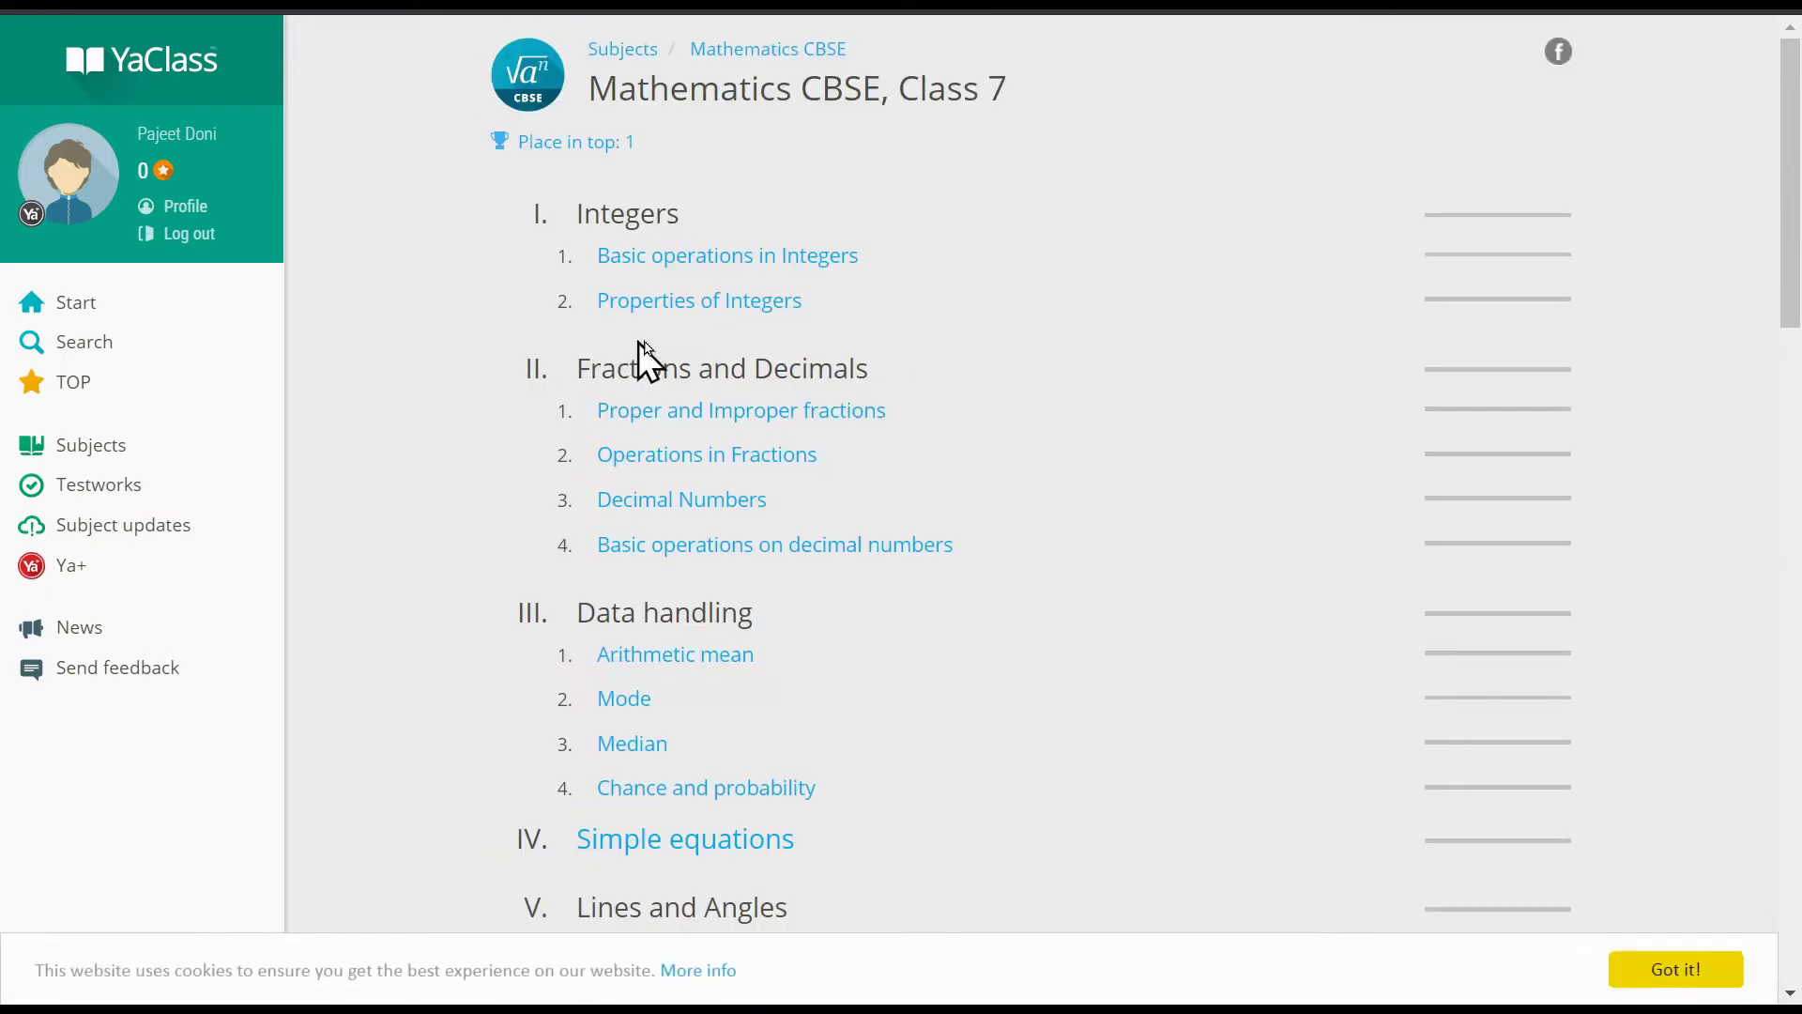
{"action": "scroll", "coordinate": [805, 460], "scroll_direction": "down", "scroll_amount": 12}
{"action": "scroll", "coordinate": [803, 456], "scroll_direction": "down", "scroll_amount": 8}
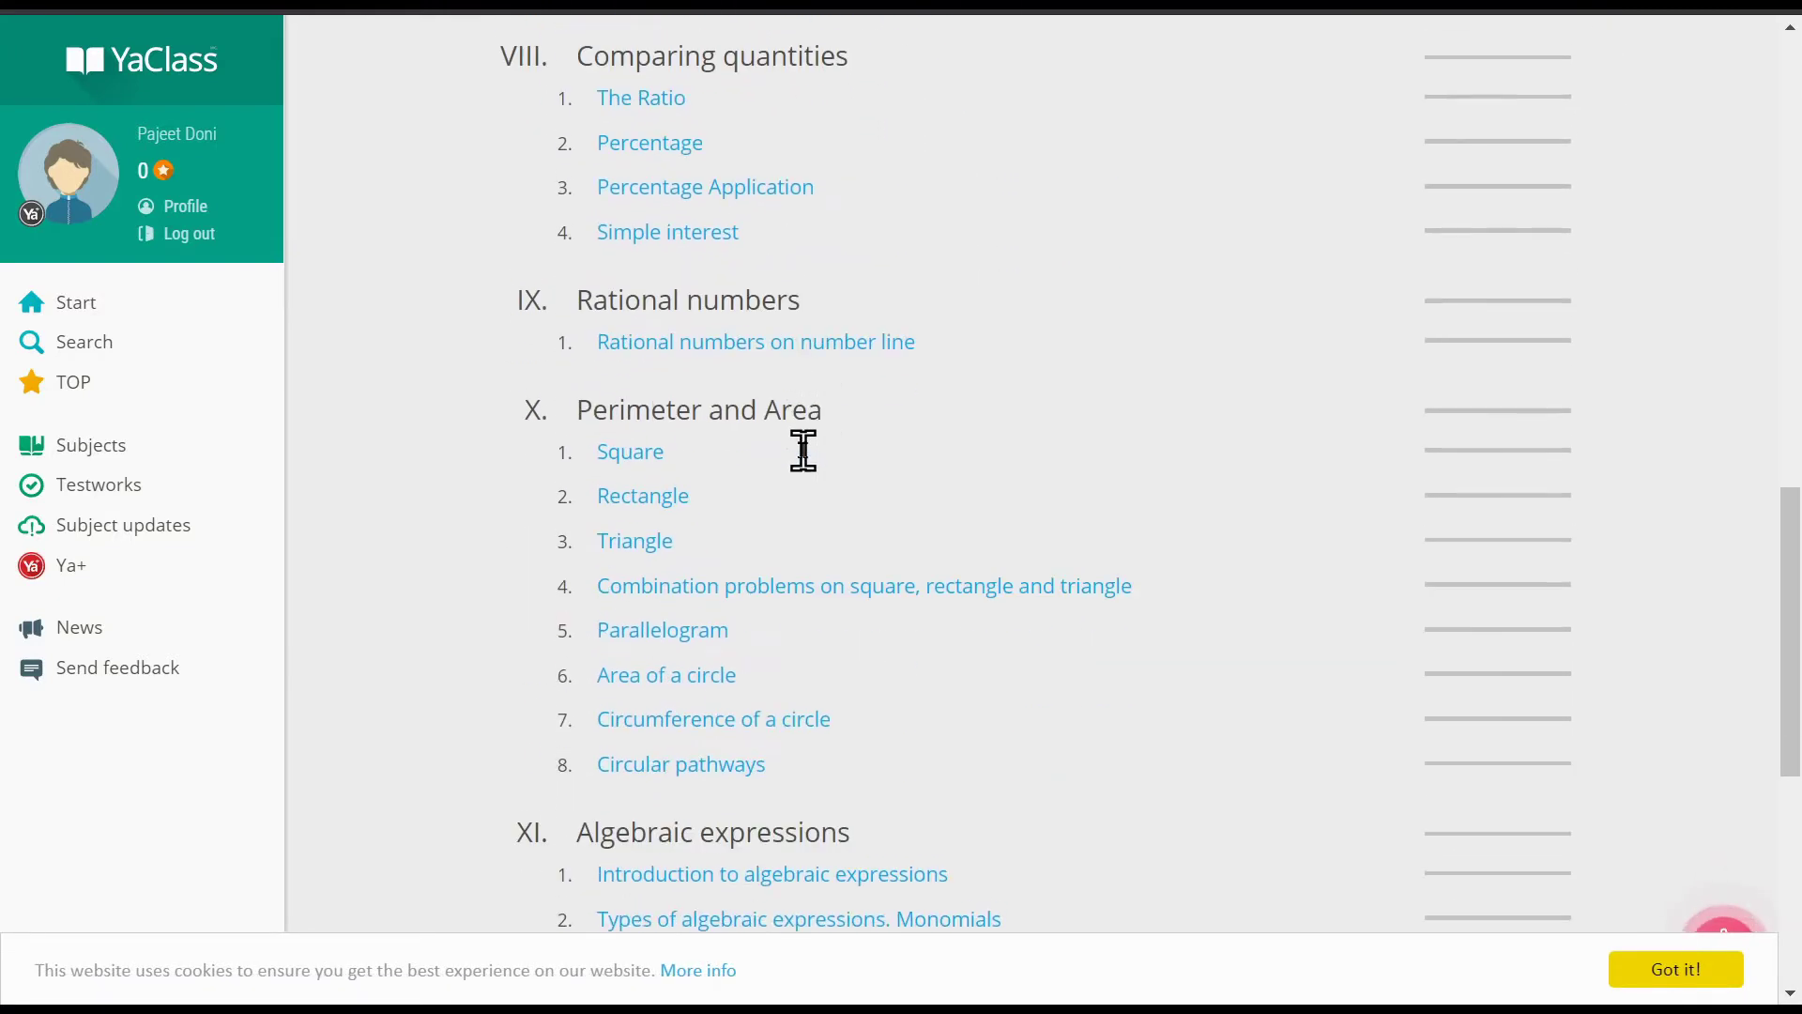
{"action": "scroll", "coordinate": [779, 535], "scroll_direction": "down", "scroll_amount": 3}
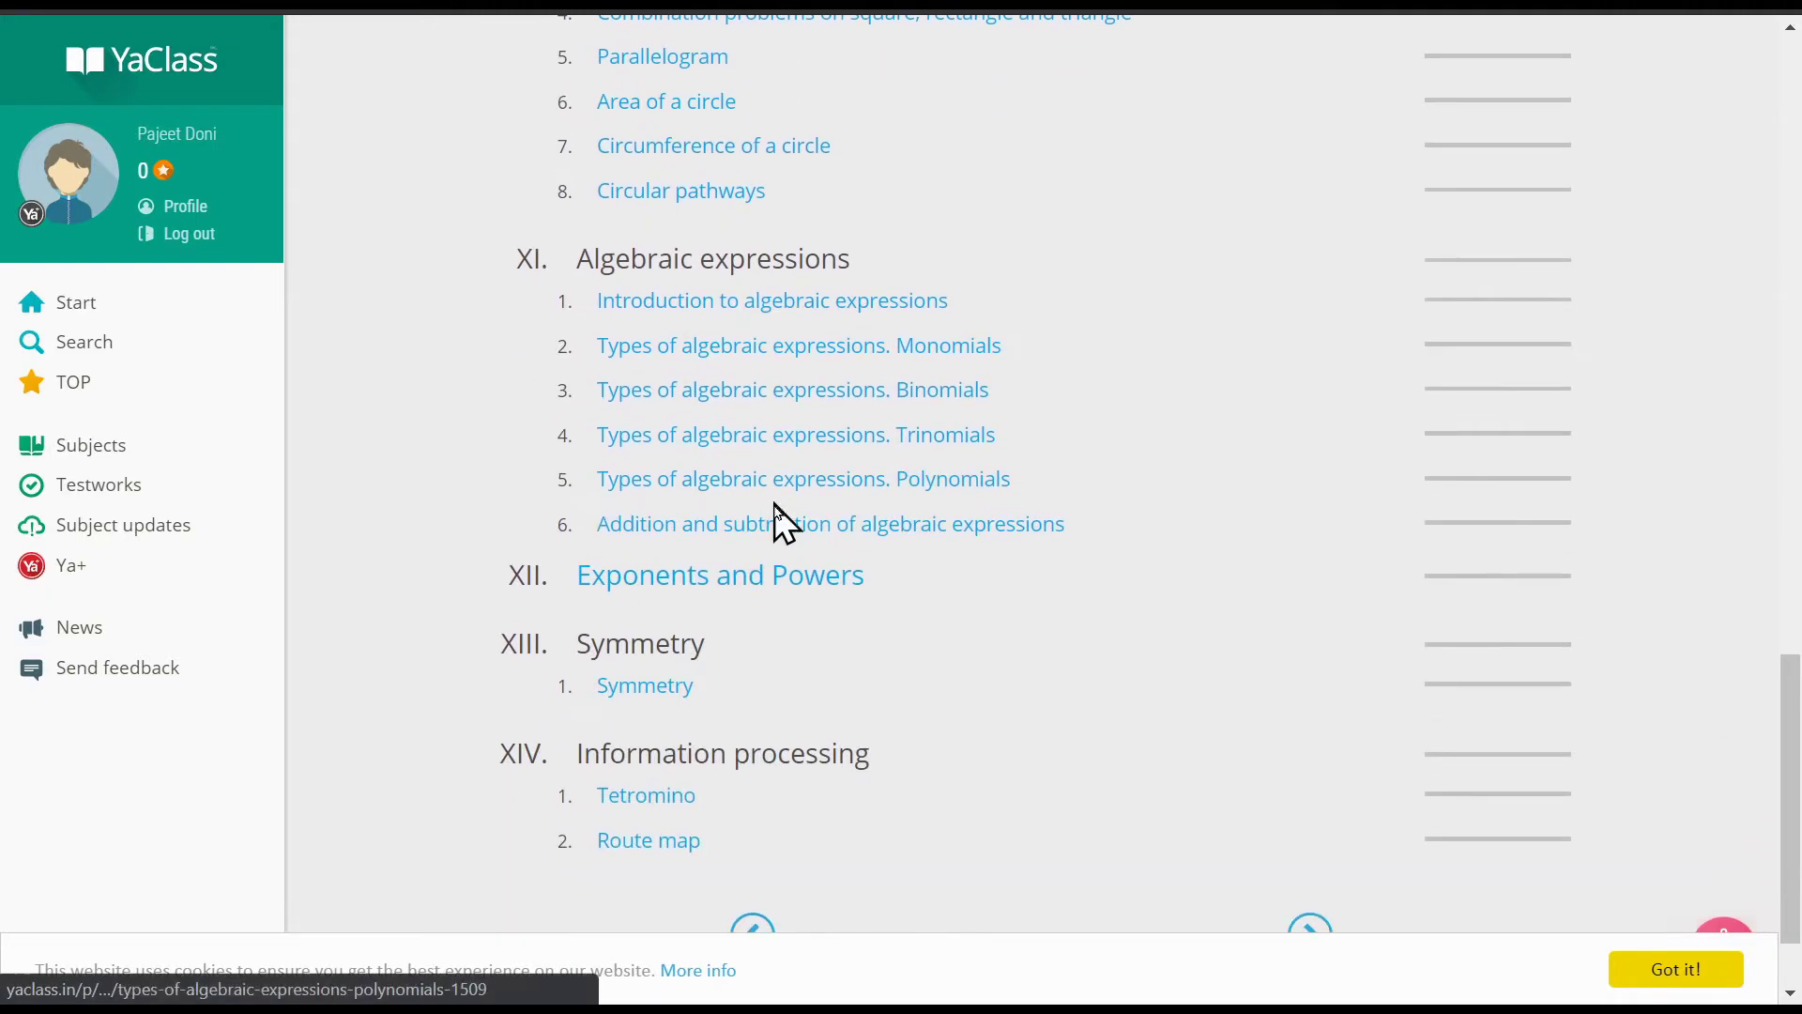
{"action": "scroll", "coordinate": [788, 547], "scroll_direction": "up", "scroll_amount": 7}
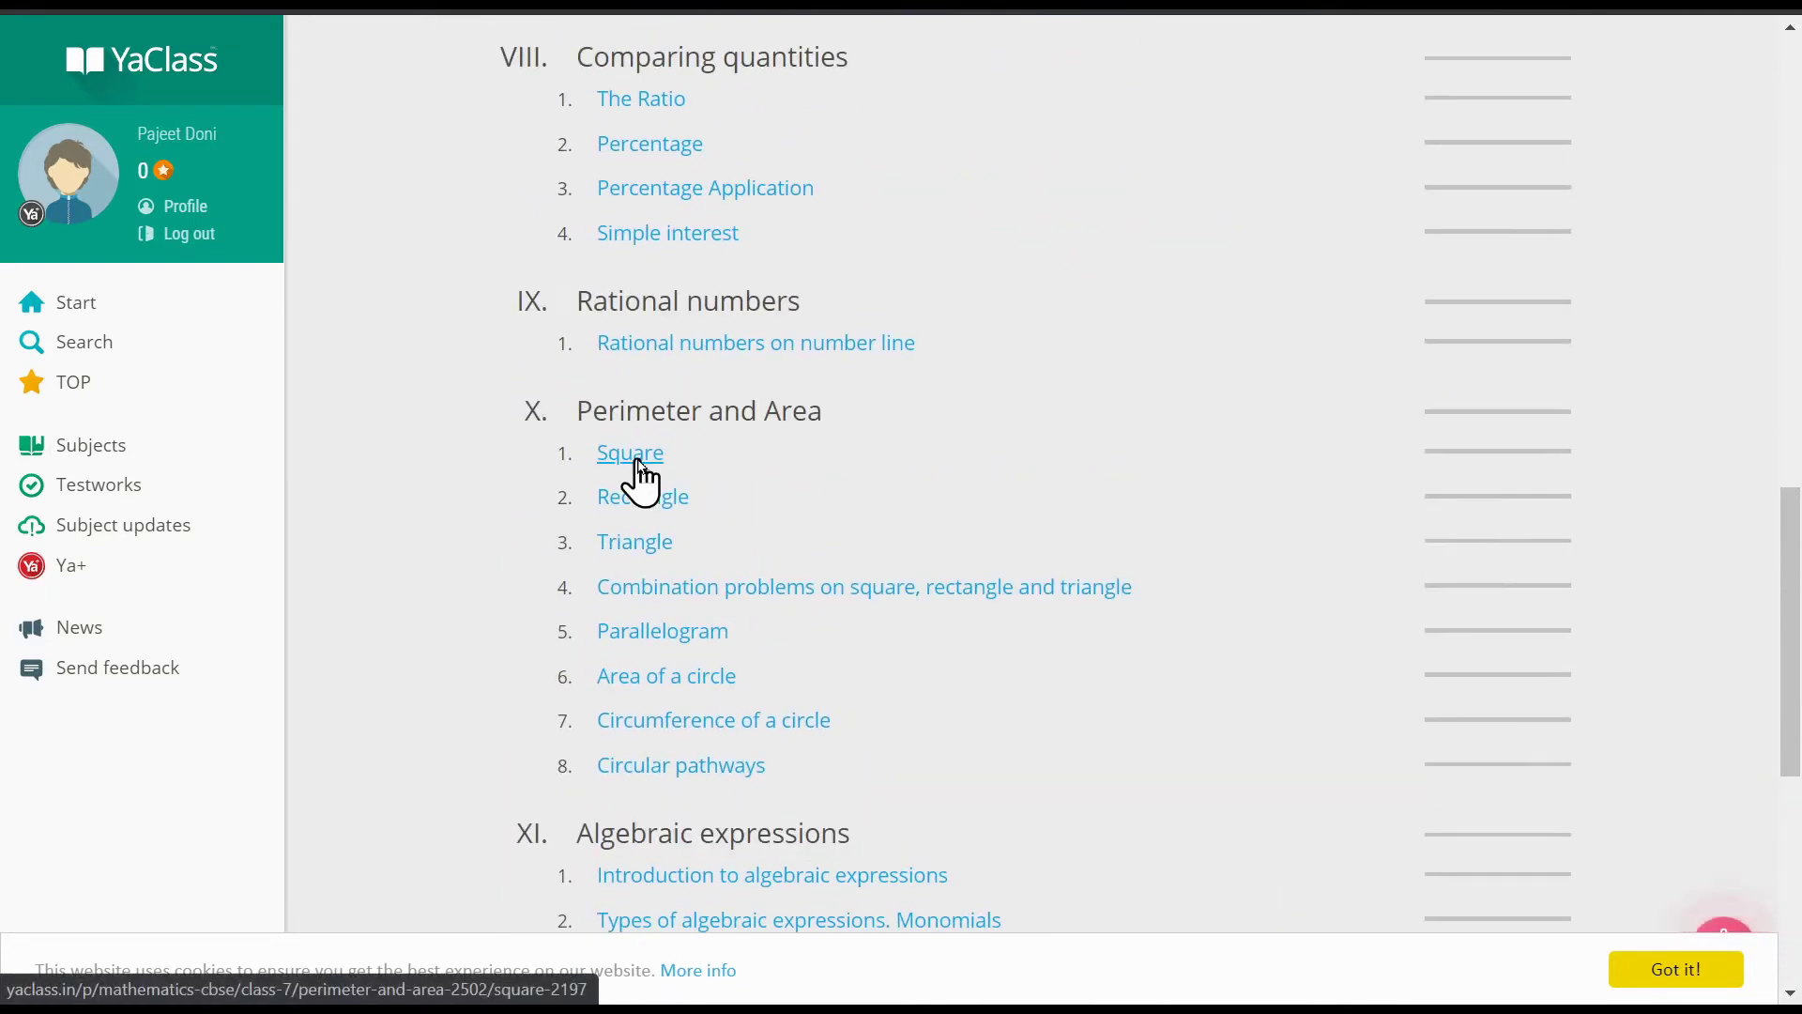
Step: Open the Square topic and scroll through its theory, exercises and training test
{"action": "left_click", "coordinate": [635, 457]}
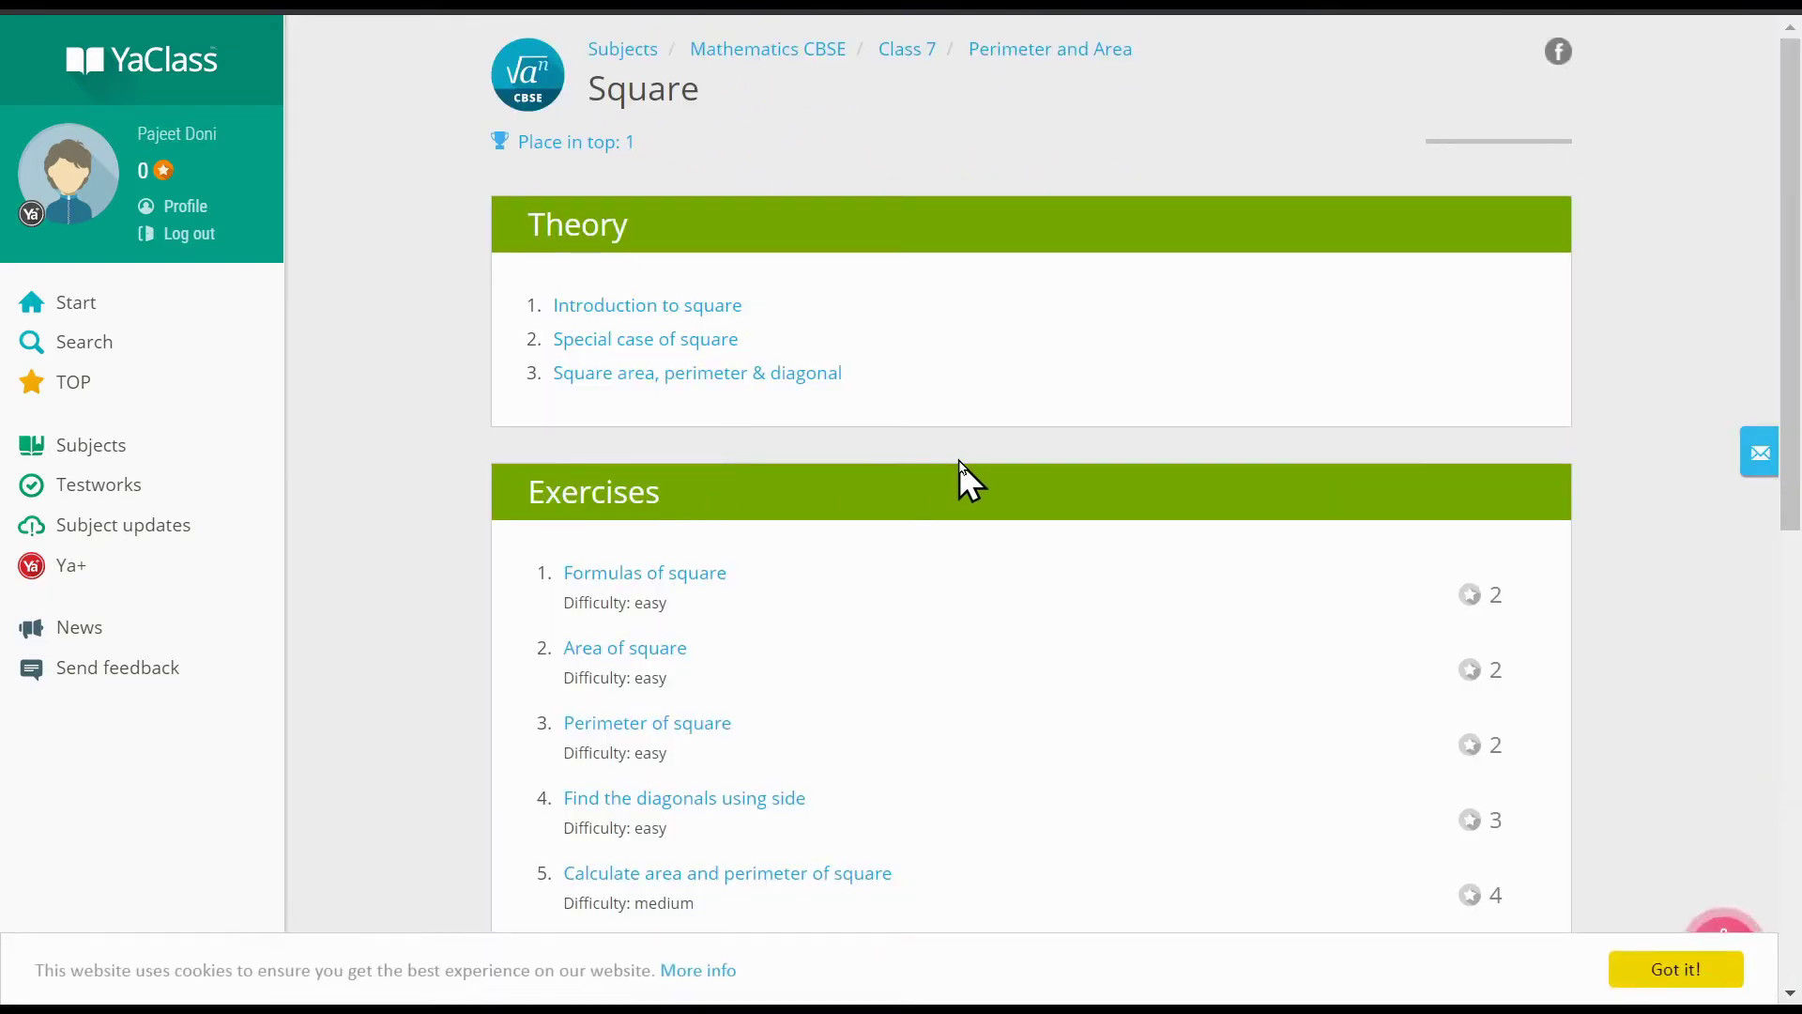
{"action": "scroll", "coordinate": [959, 462], "scroll_direction": "down", "scroll_amount": 2}
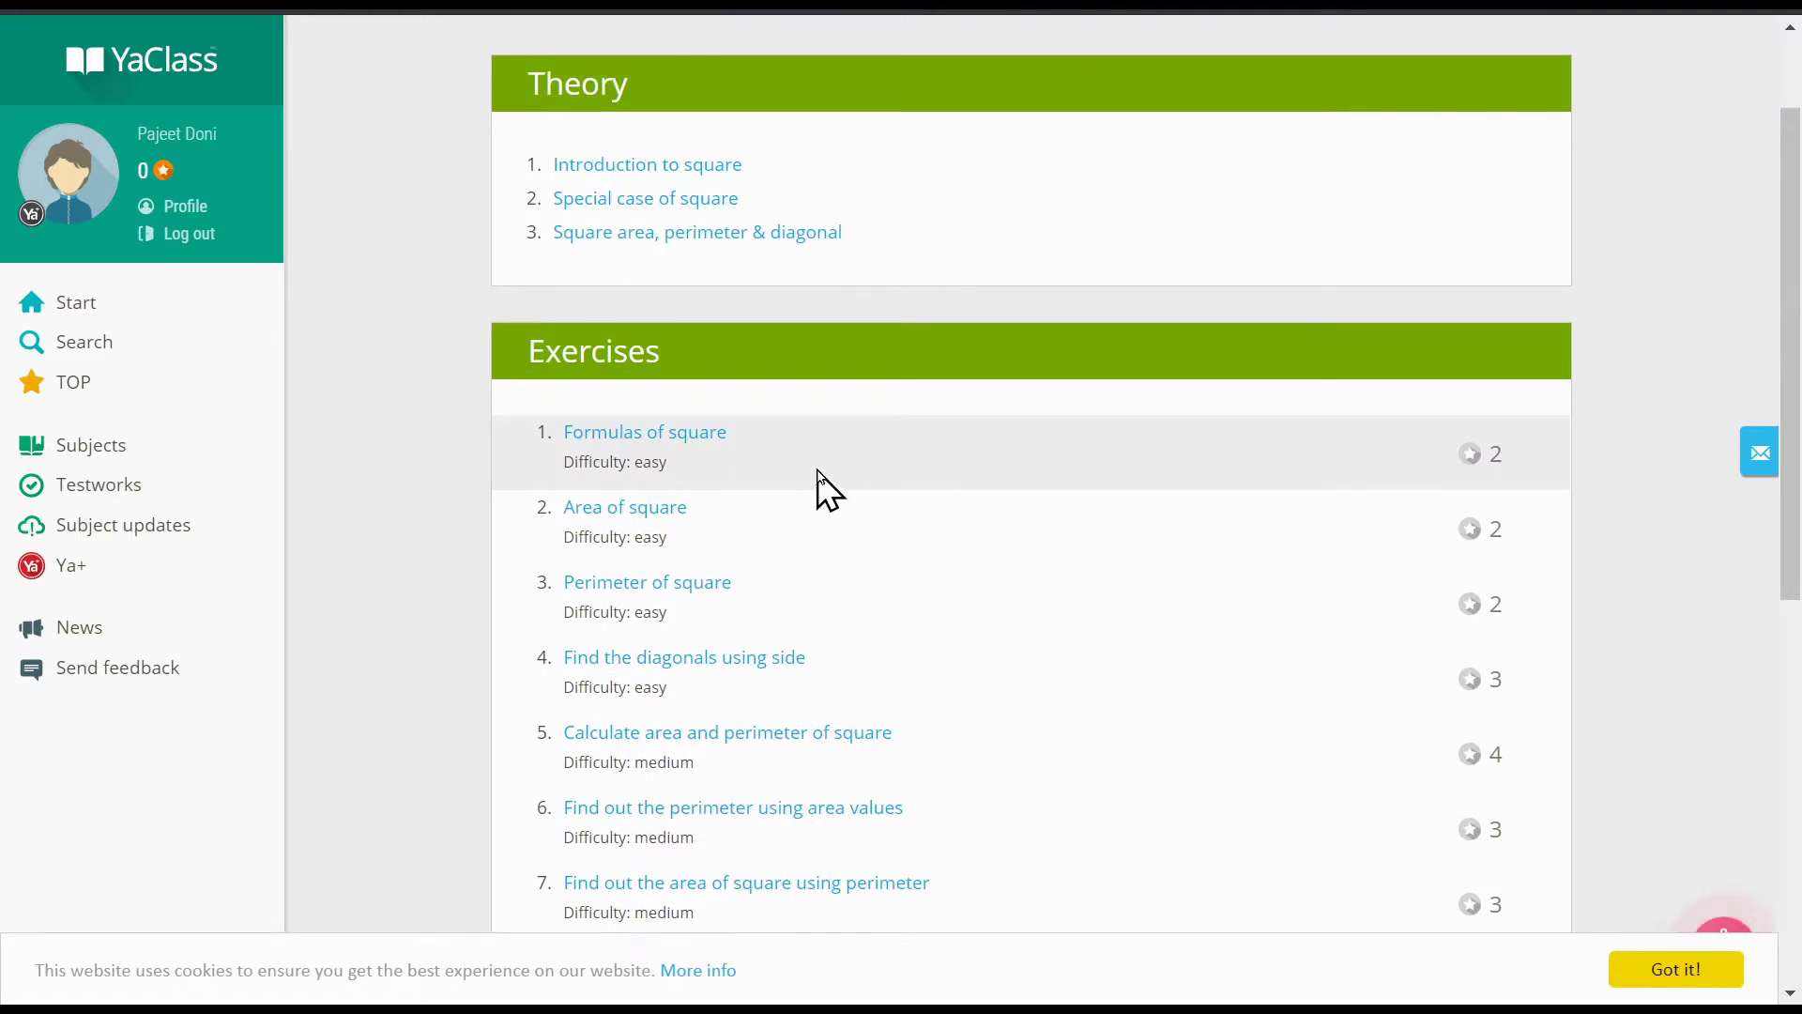
{"action": "scroll", "coordinate": [819, 478], "scroll_direction": "up", "scroll_amount": 2}
{"action": "scroll", "coordinate": [816, 479], "scroll_direction": "down", "scroll_amount": 4}
{"action": "scroll", "coordinate": [816, 480], "scroll_direction": "down", "scroll_amount": 4}
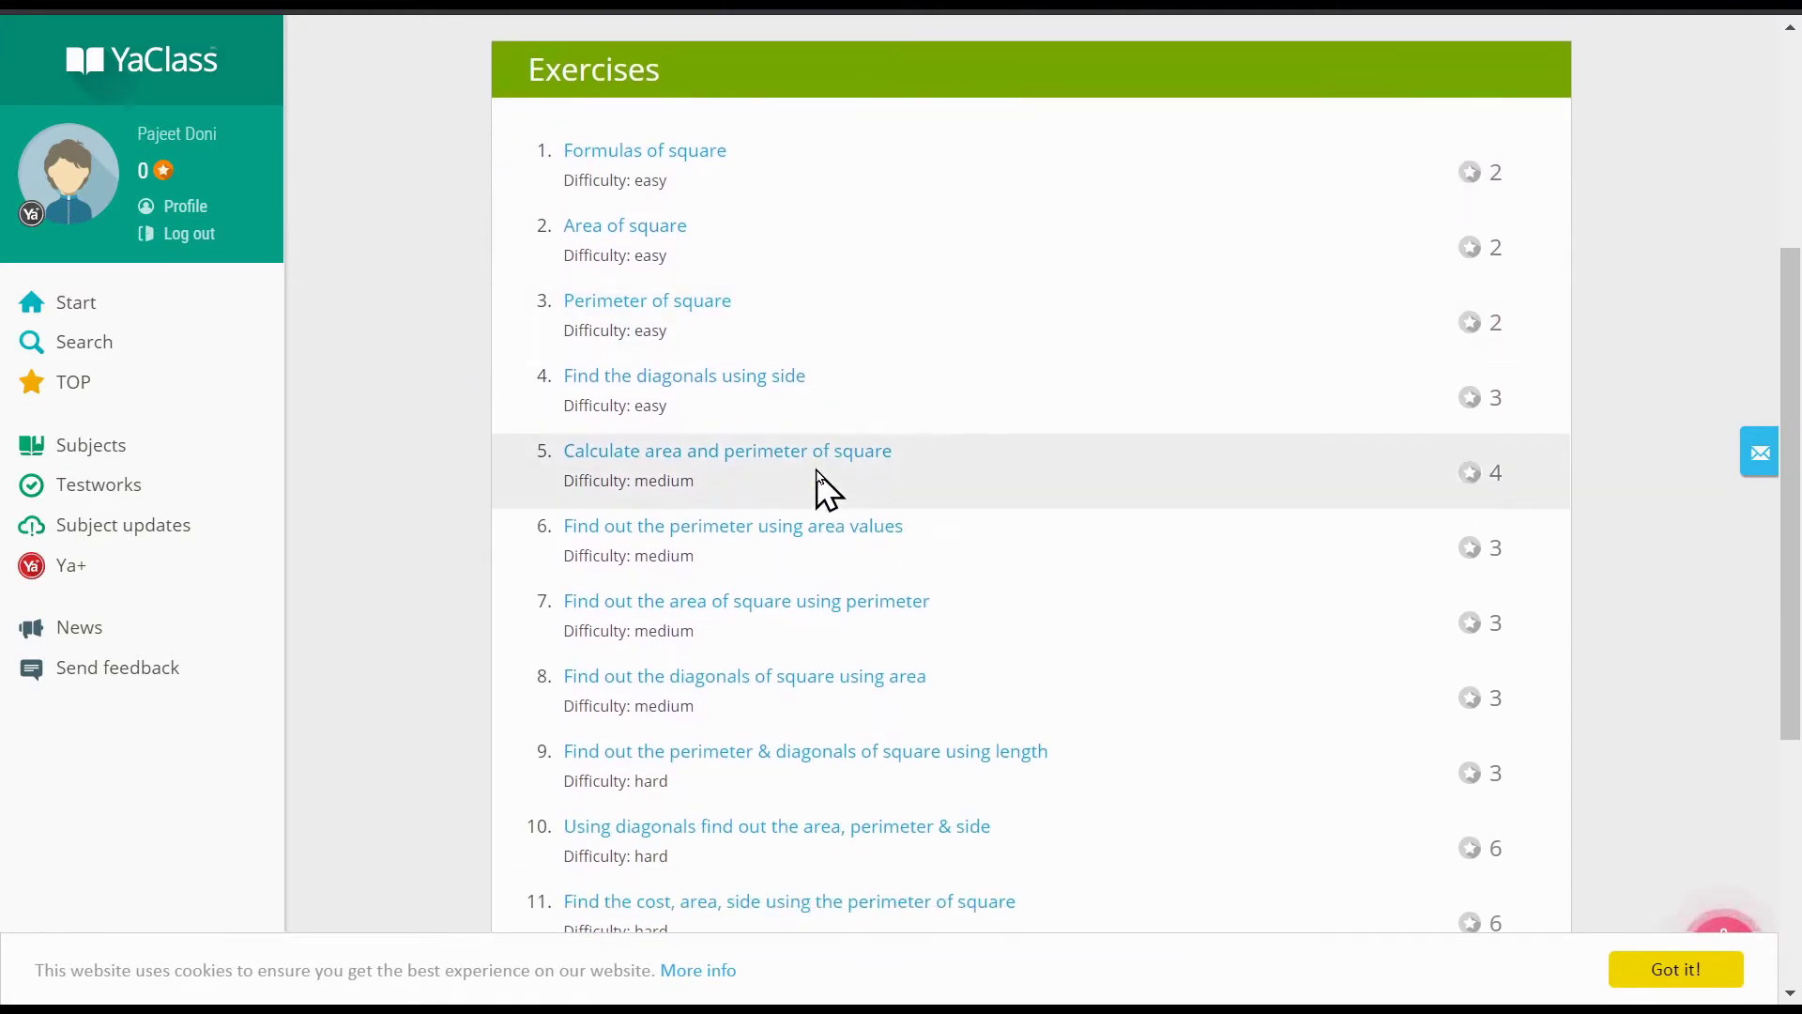
{"action": "scroll", "coordinate": [817, 480], "scroll_direction": "down", "scroll_amount": 2}
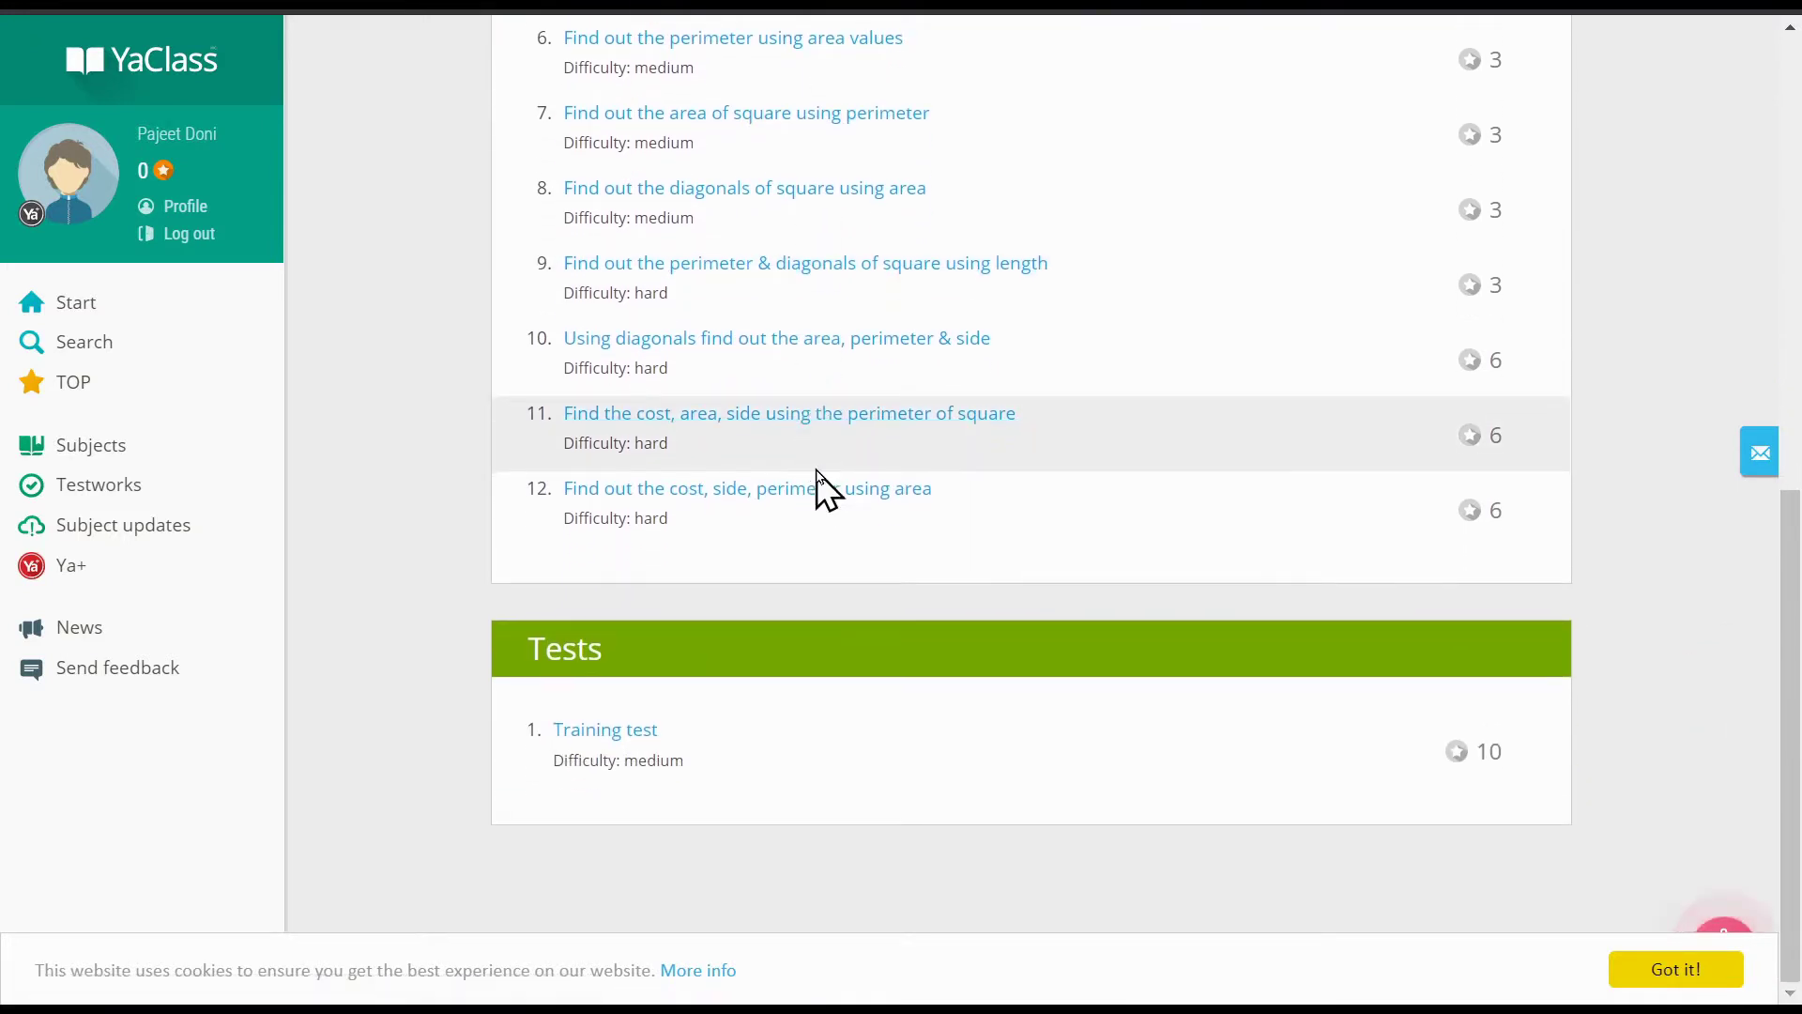
{"action": "scroll", "coordinate": [816, 481], "scroll_direction": "up", "scroll_amount": 7}
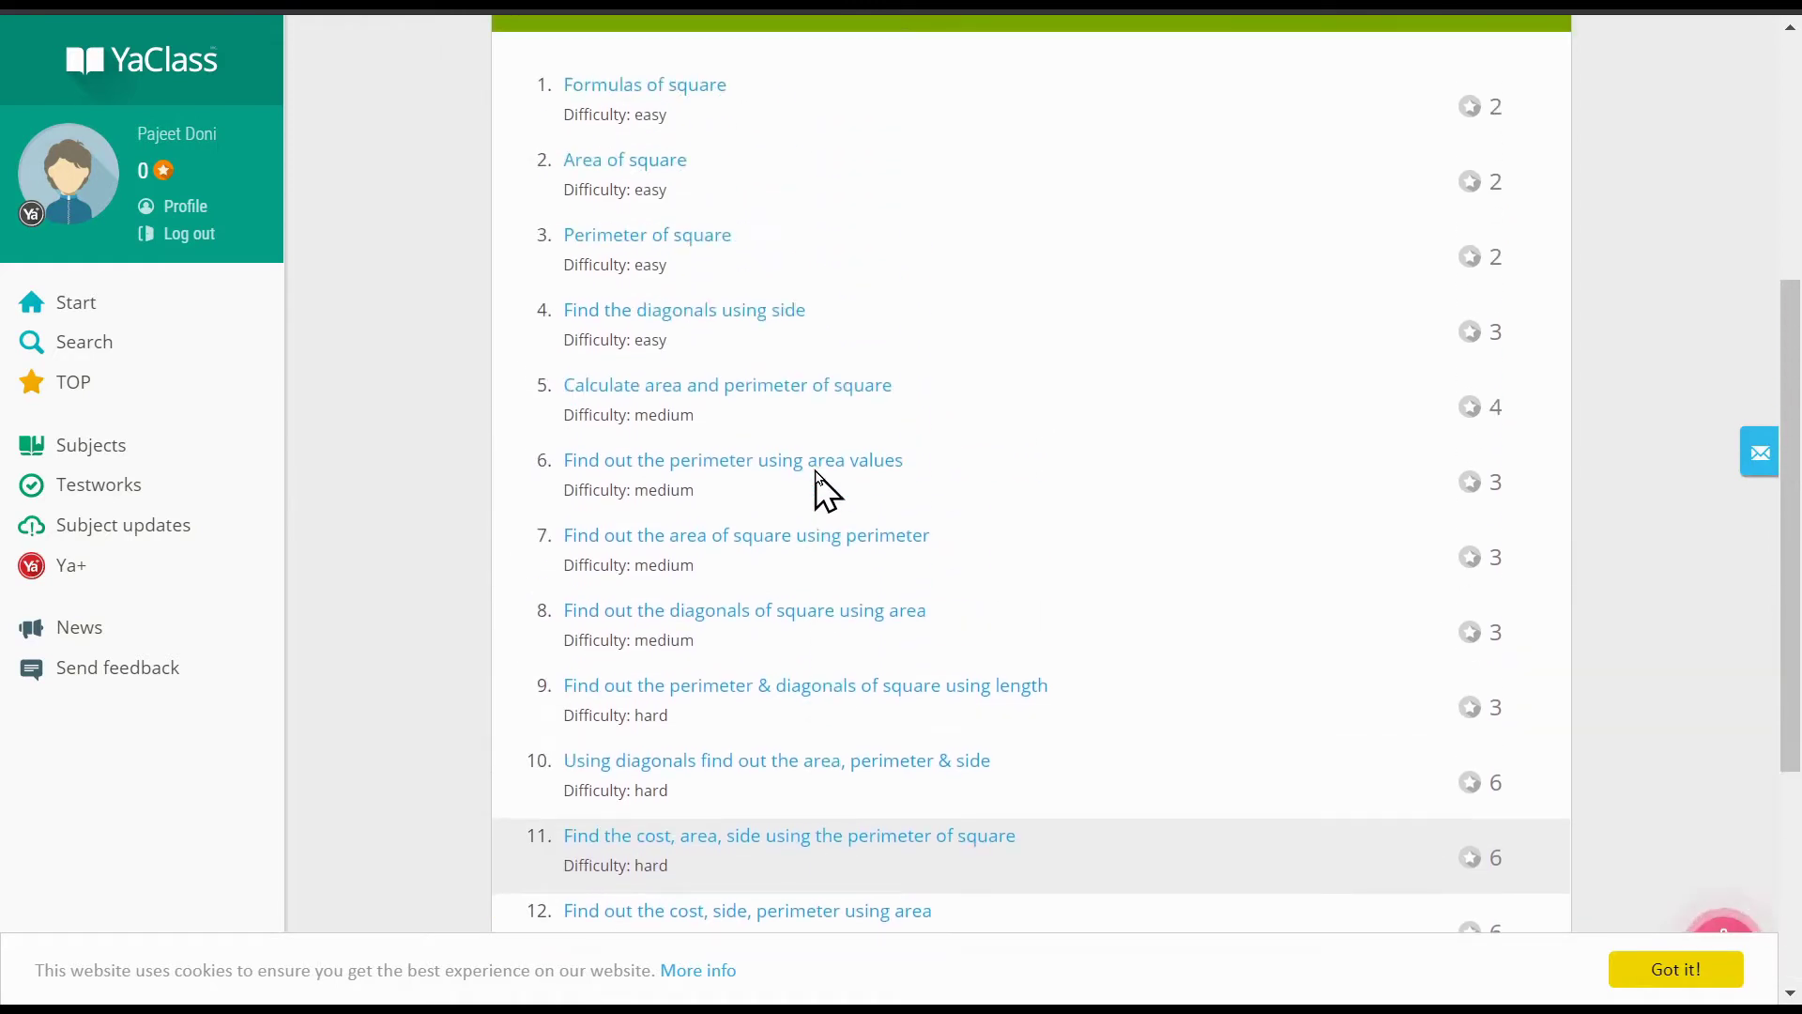
{"action": "scroll", "coordinate": [827, 488], "scroll_direction": "up", "scroll_amount": 2}
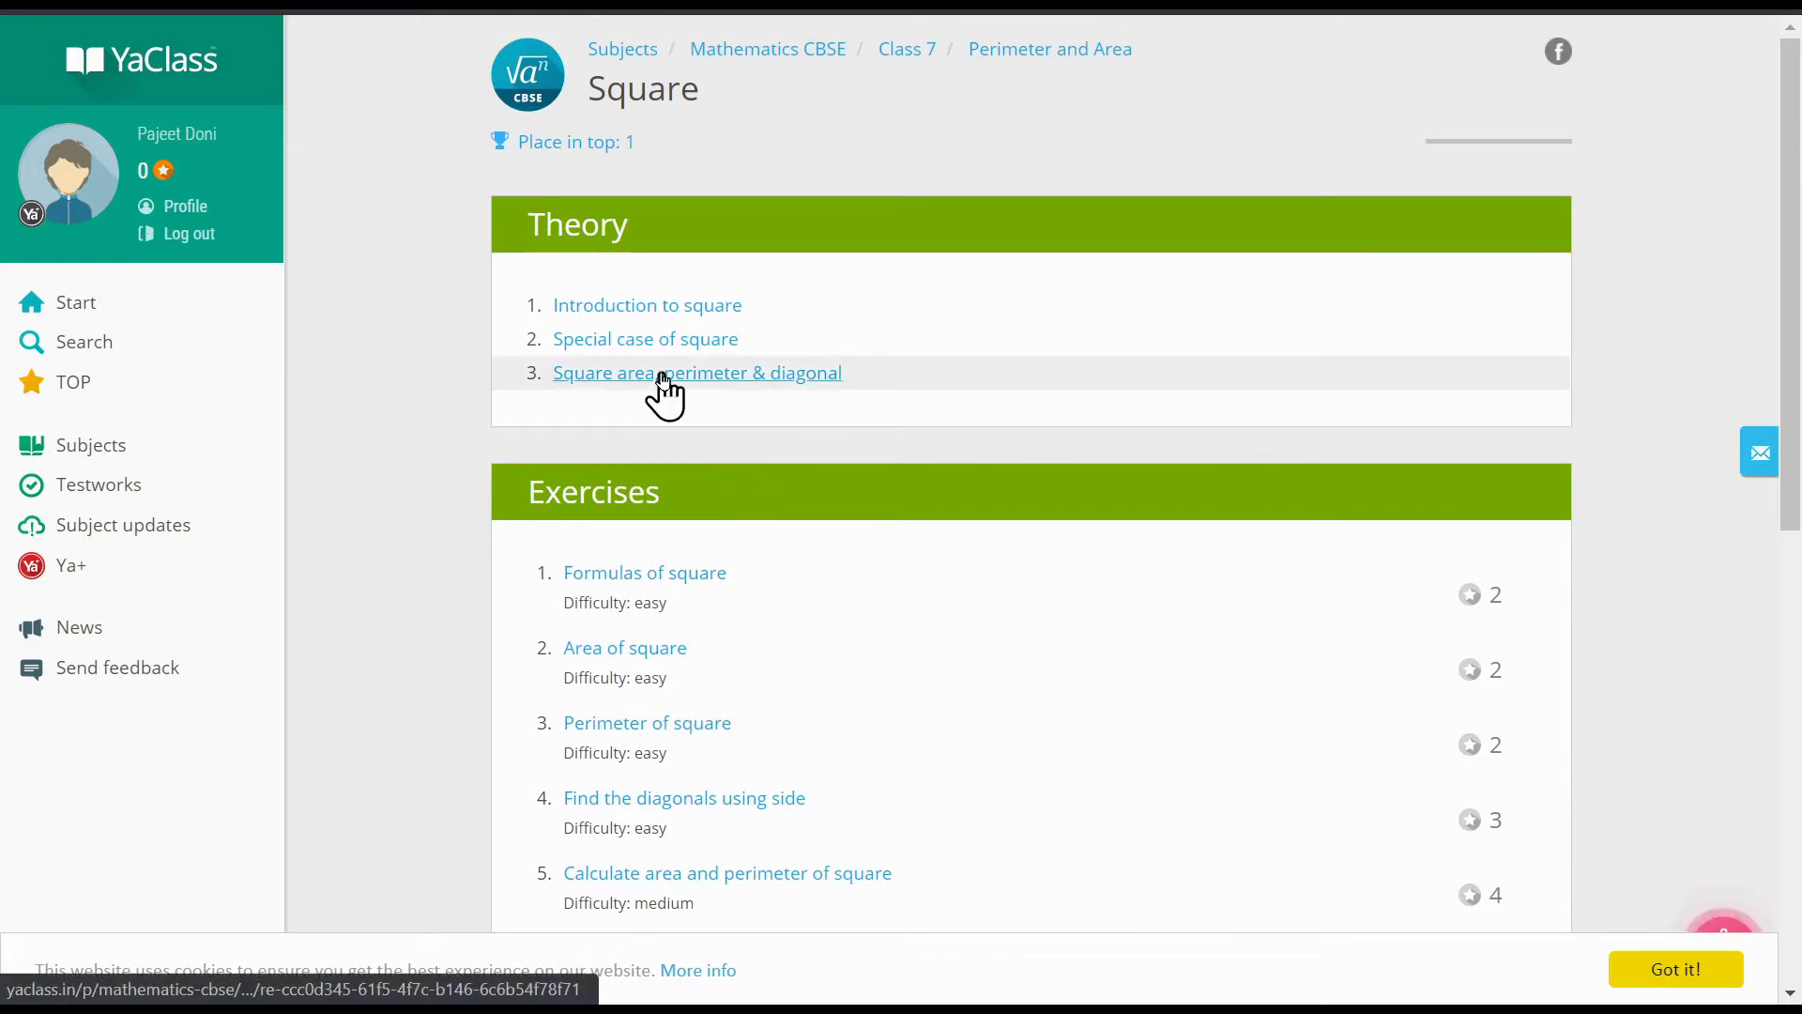
Step: Read the Introduction to square theory, then continue to the Special case of square page
{"action": "left_click", "coordinate": [638, 310]}
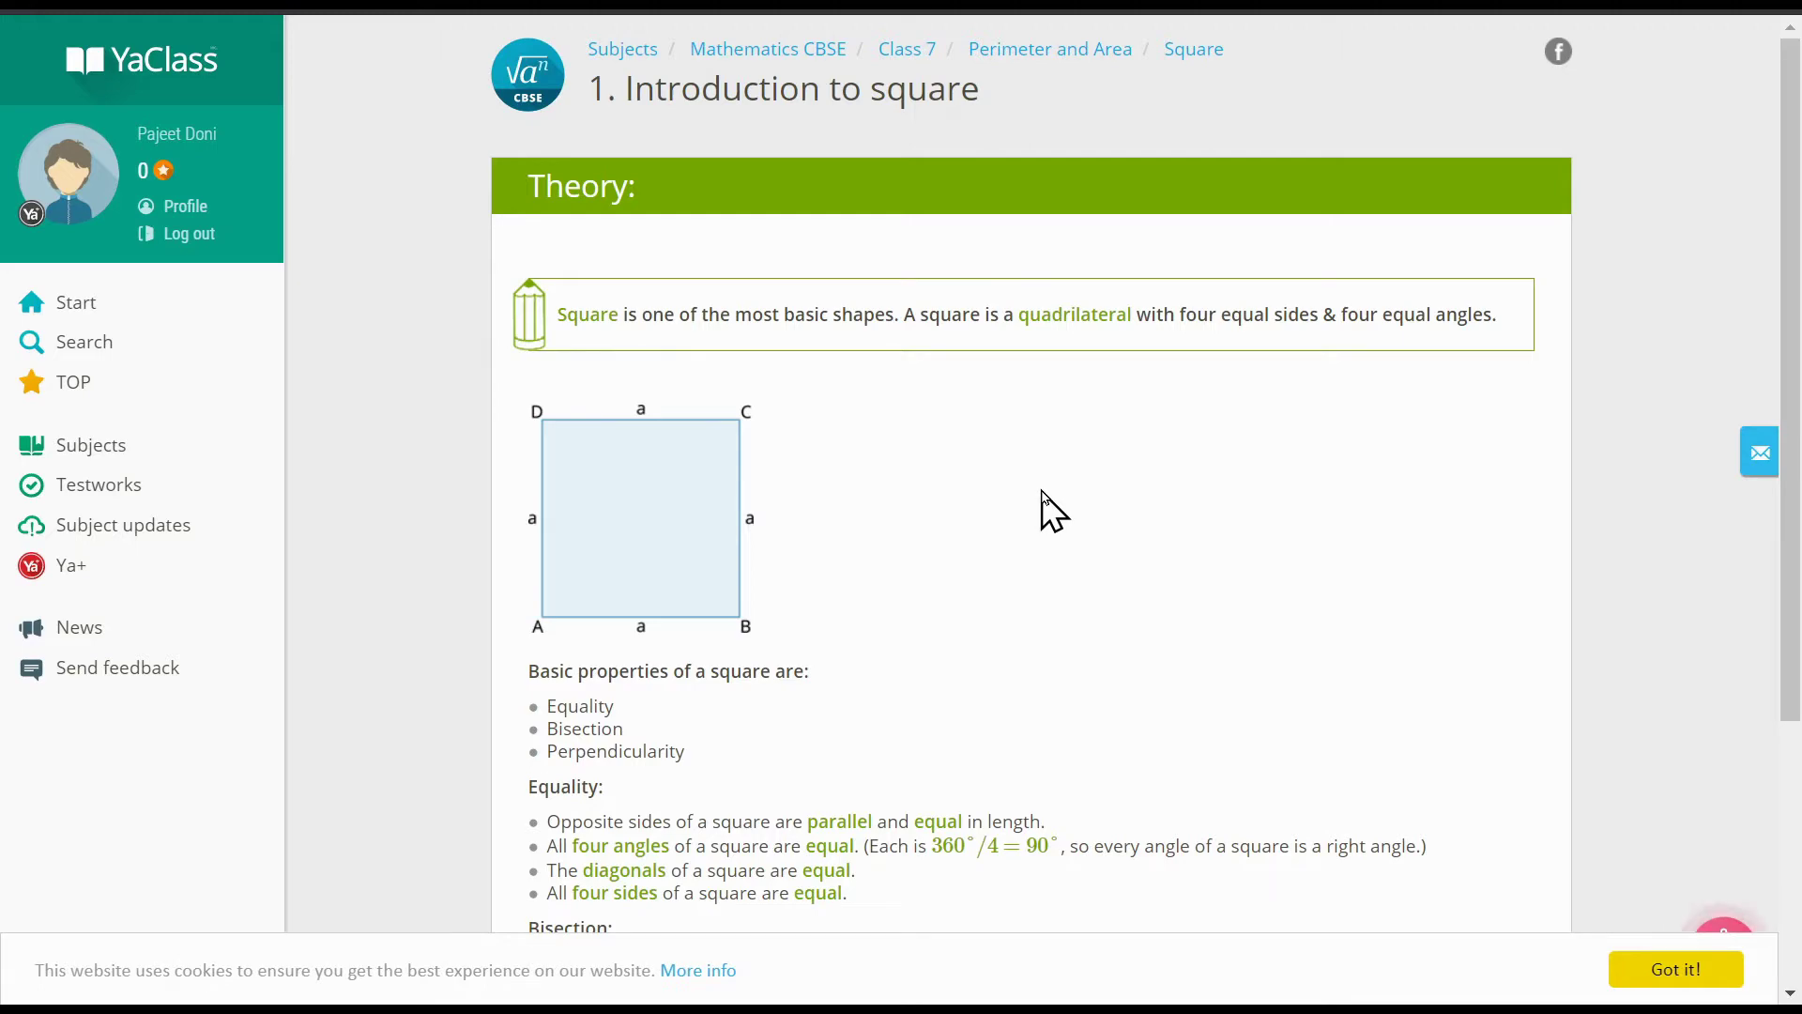
{"action": "scroll", "coordinate": [1046, 510], "scroll_direction": "down", "scroll_amount": 4}
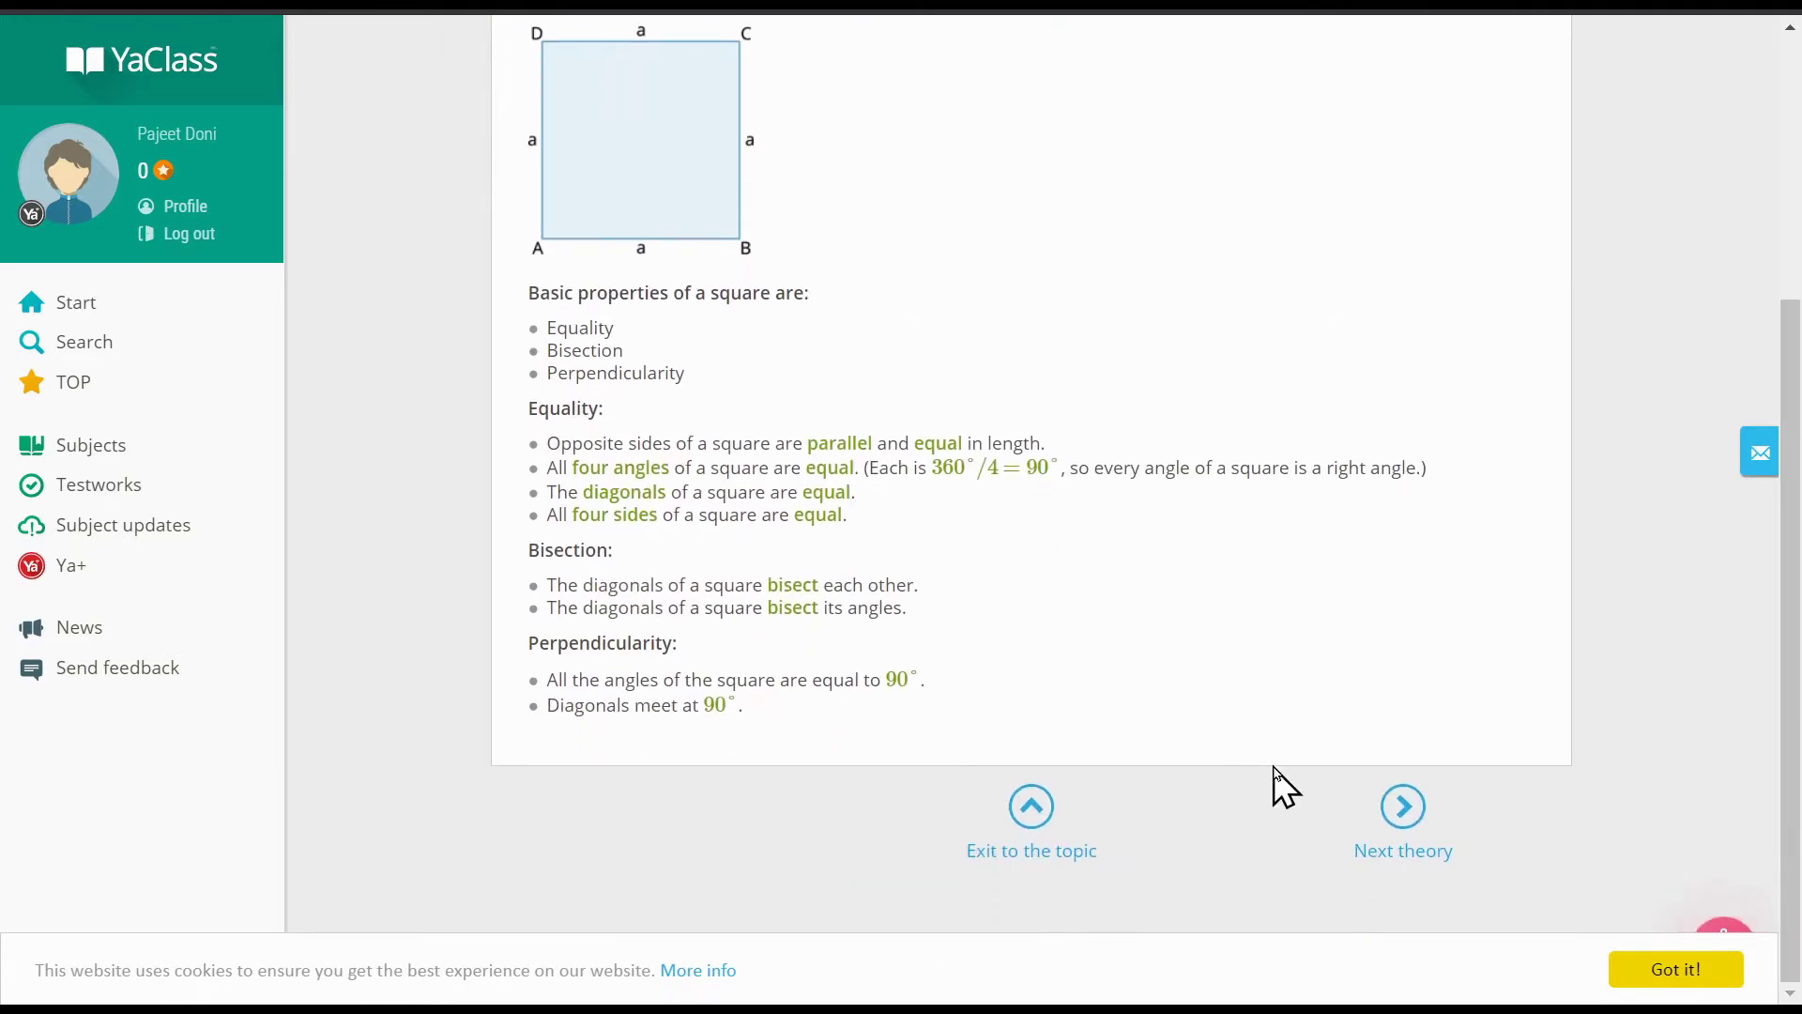
{"action": "left_click", "coordinate": [1408, 843]}
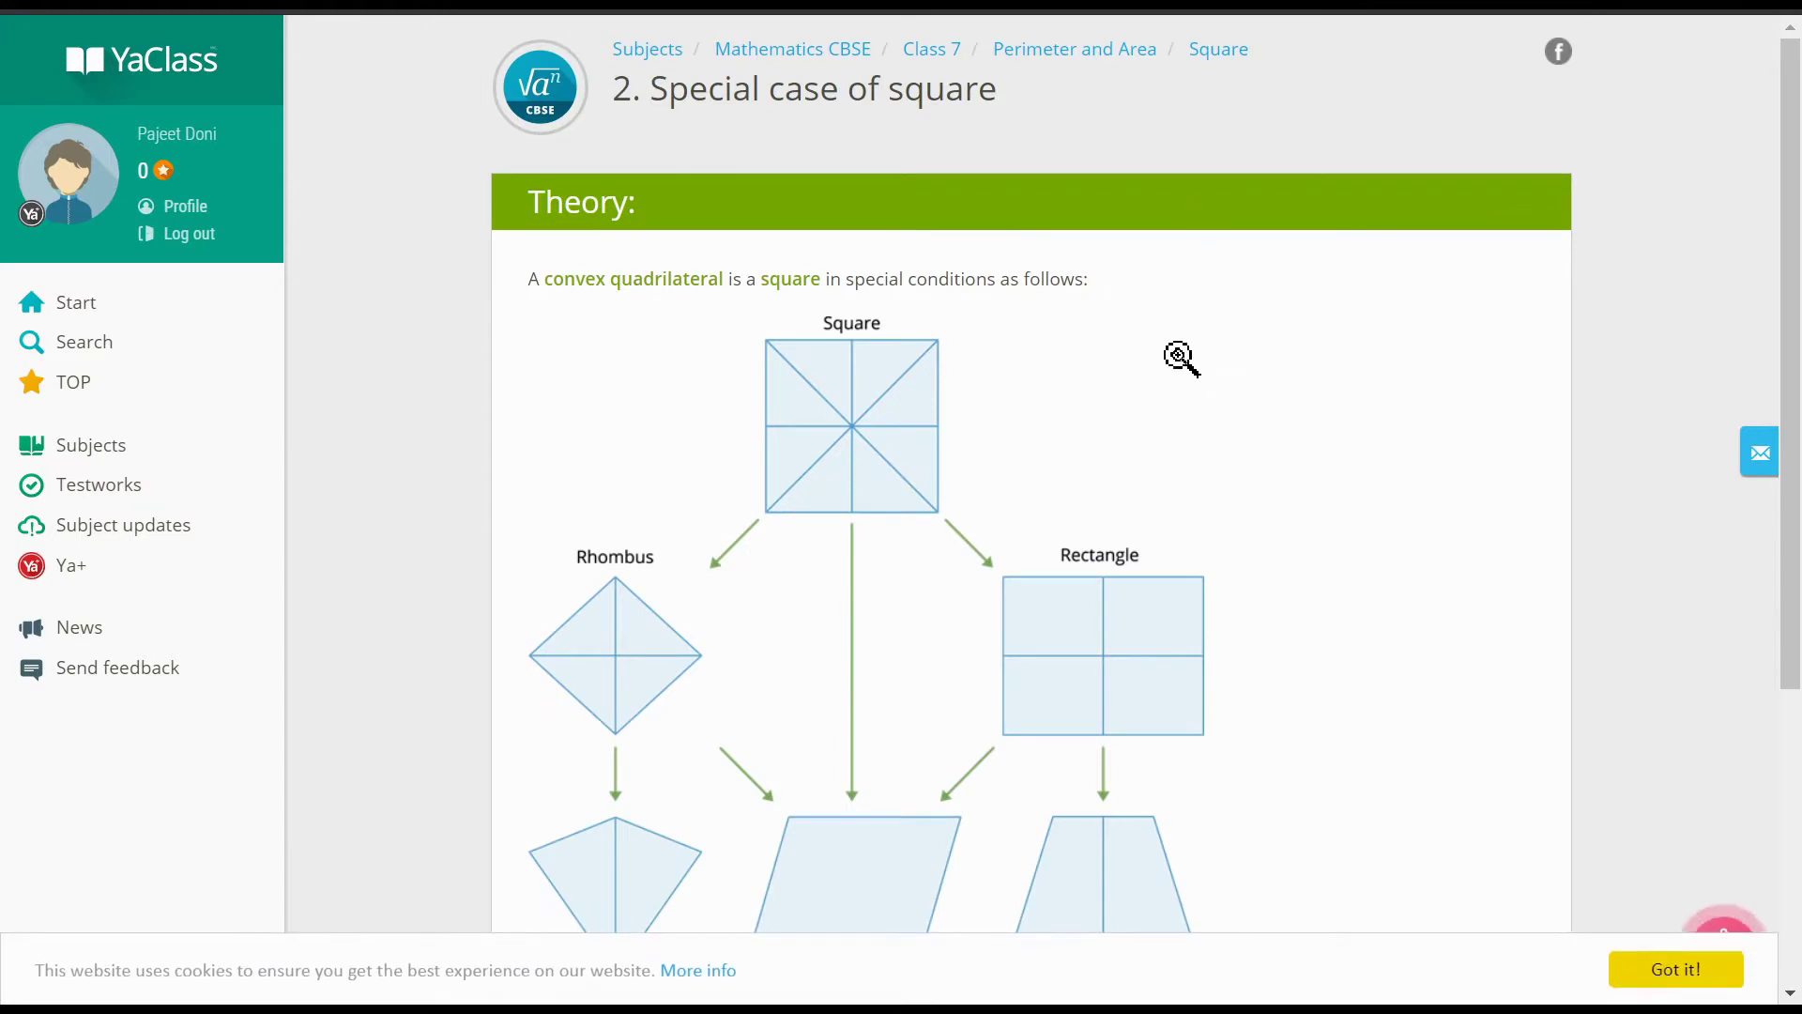
{"action": "scroll", "coordinate": [1179, 357], "scroll_direction": "down", "scroll_amount": 2}
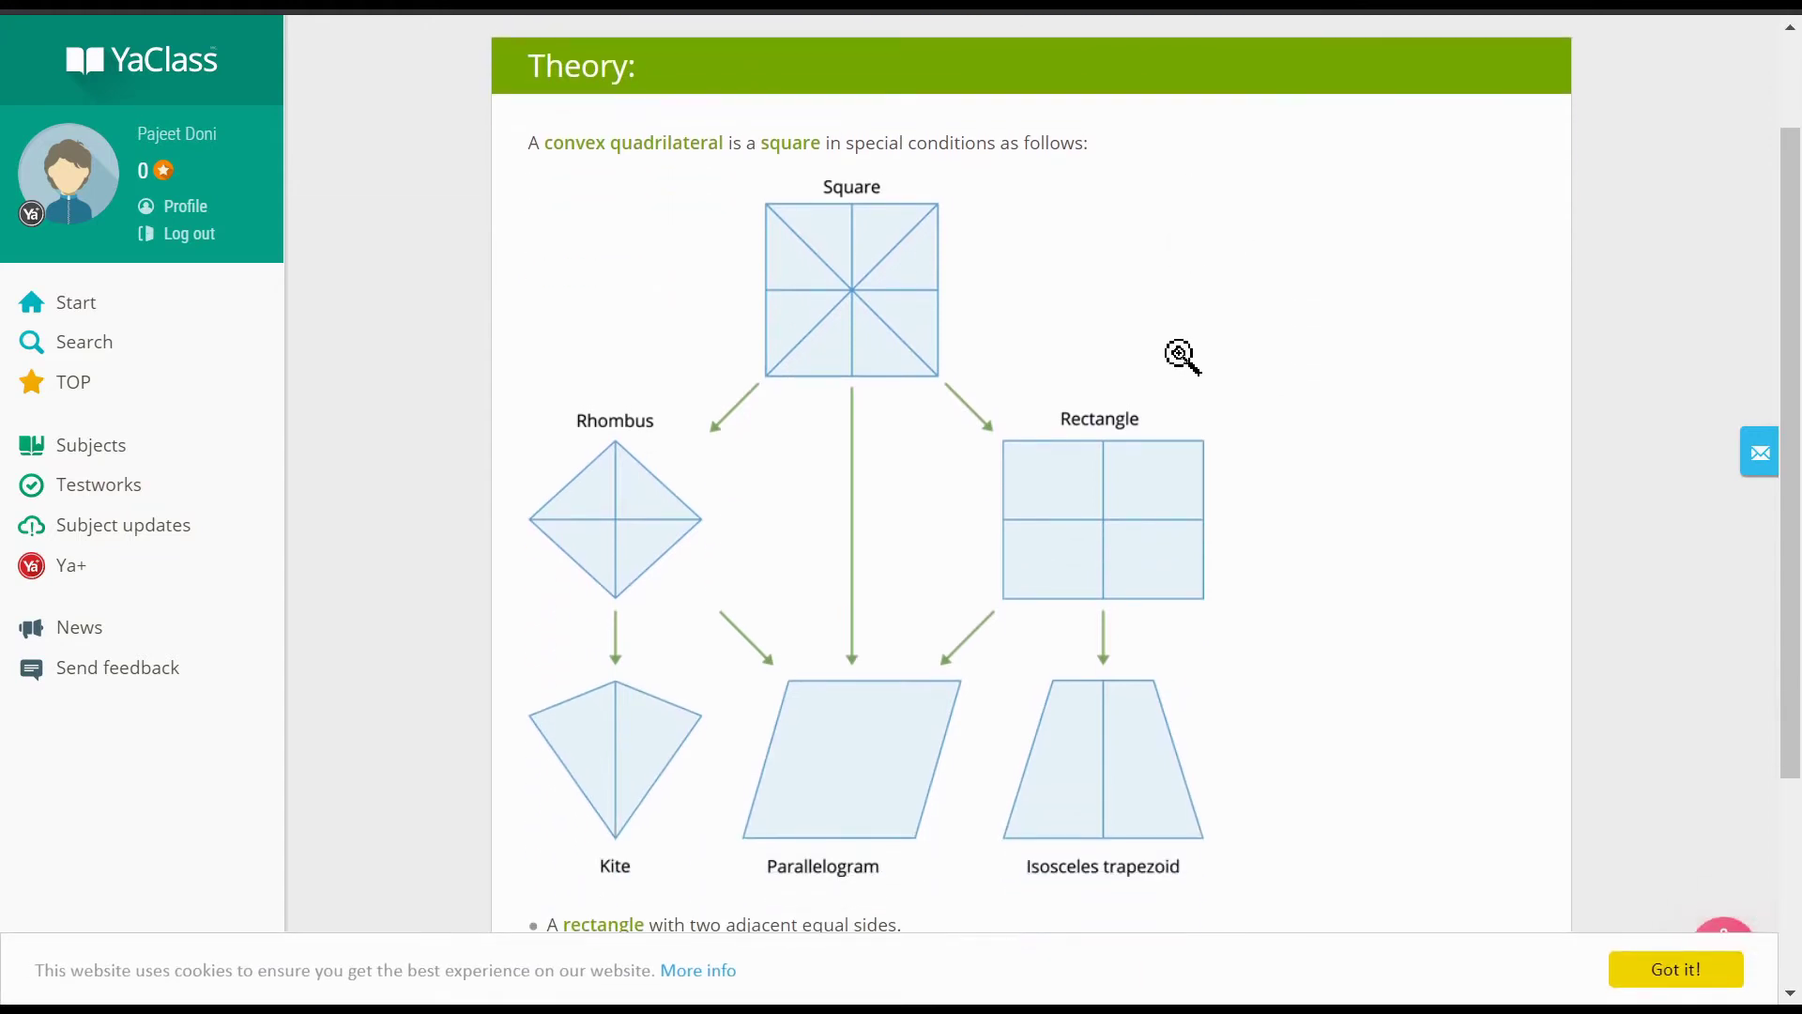
{"action": "scroll", "coordinate": [1181, 352], "scroll_direction": "down", "scroll_amount": 5}
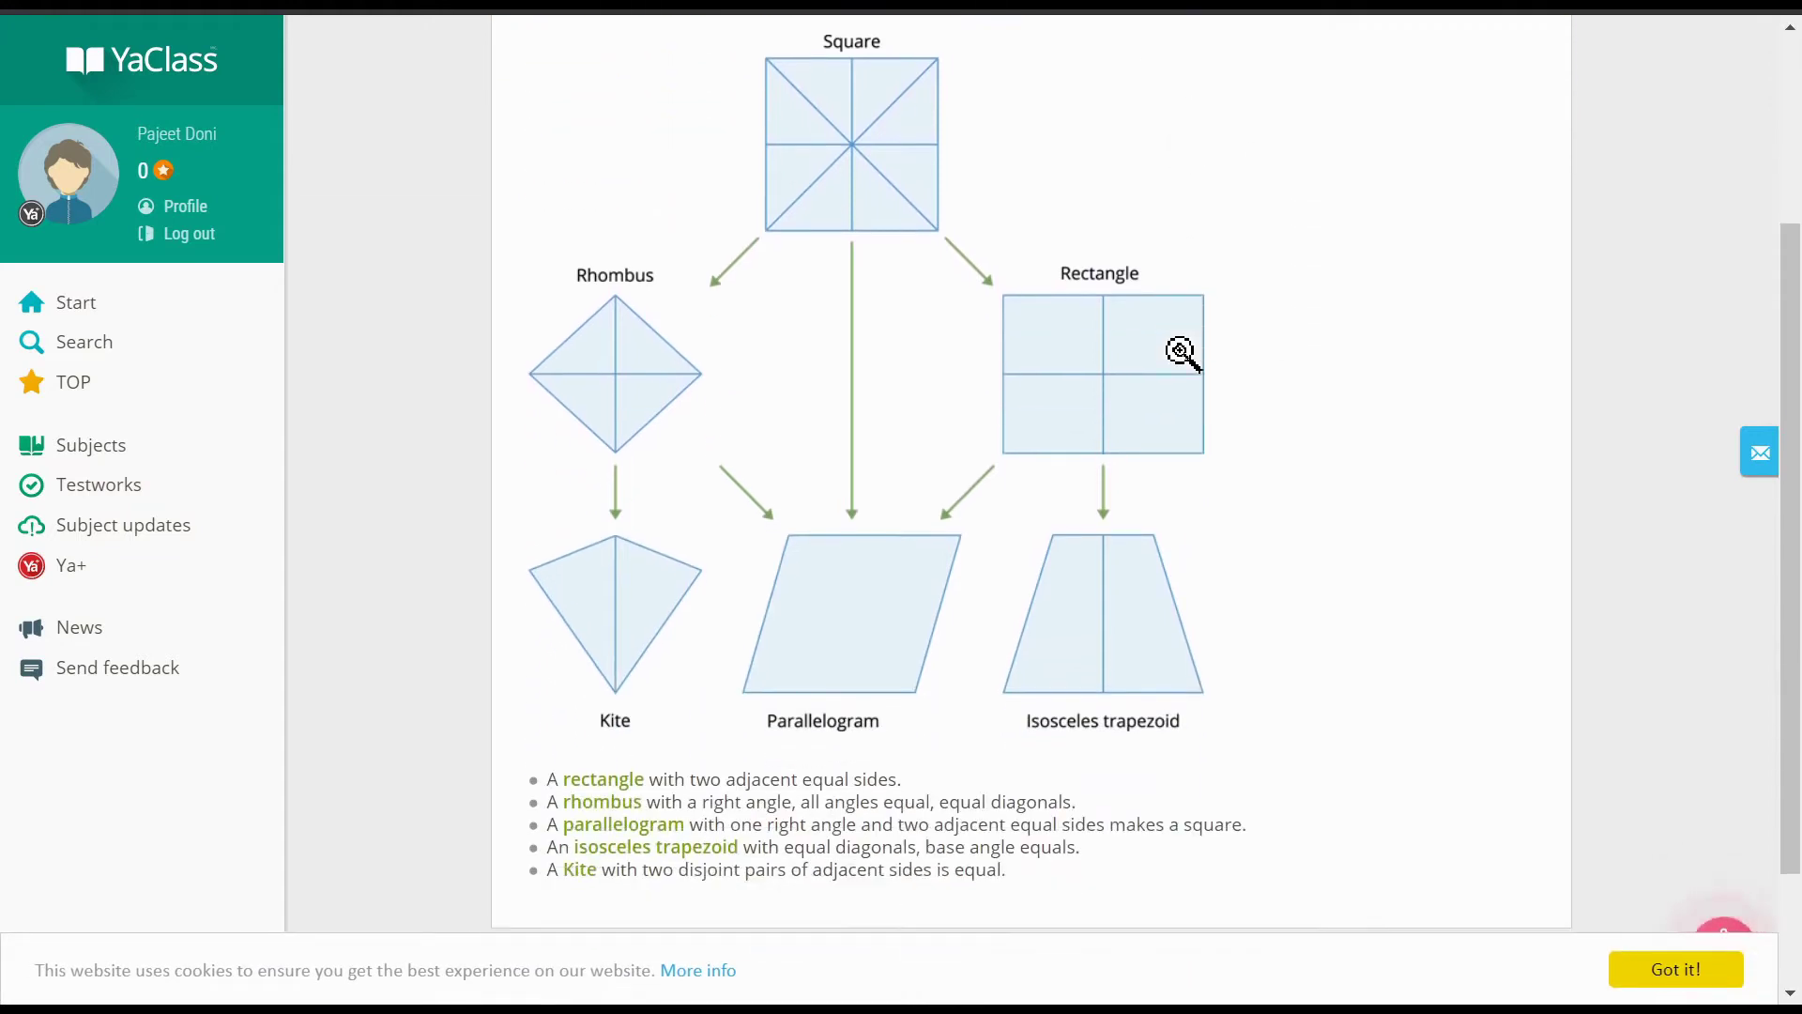
Step: View the Square area, perimeter & diagonal theory, go back, then exit to the Square topic
{"action": "left_click", "coordinate": [1385, 843]}
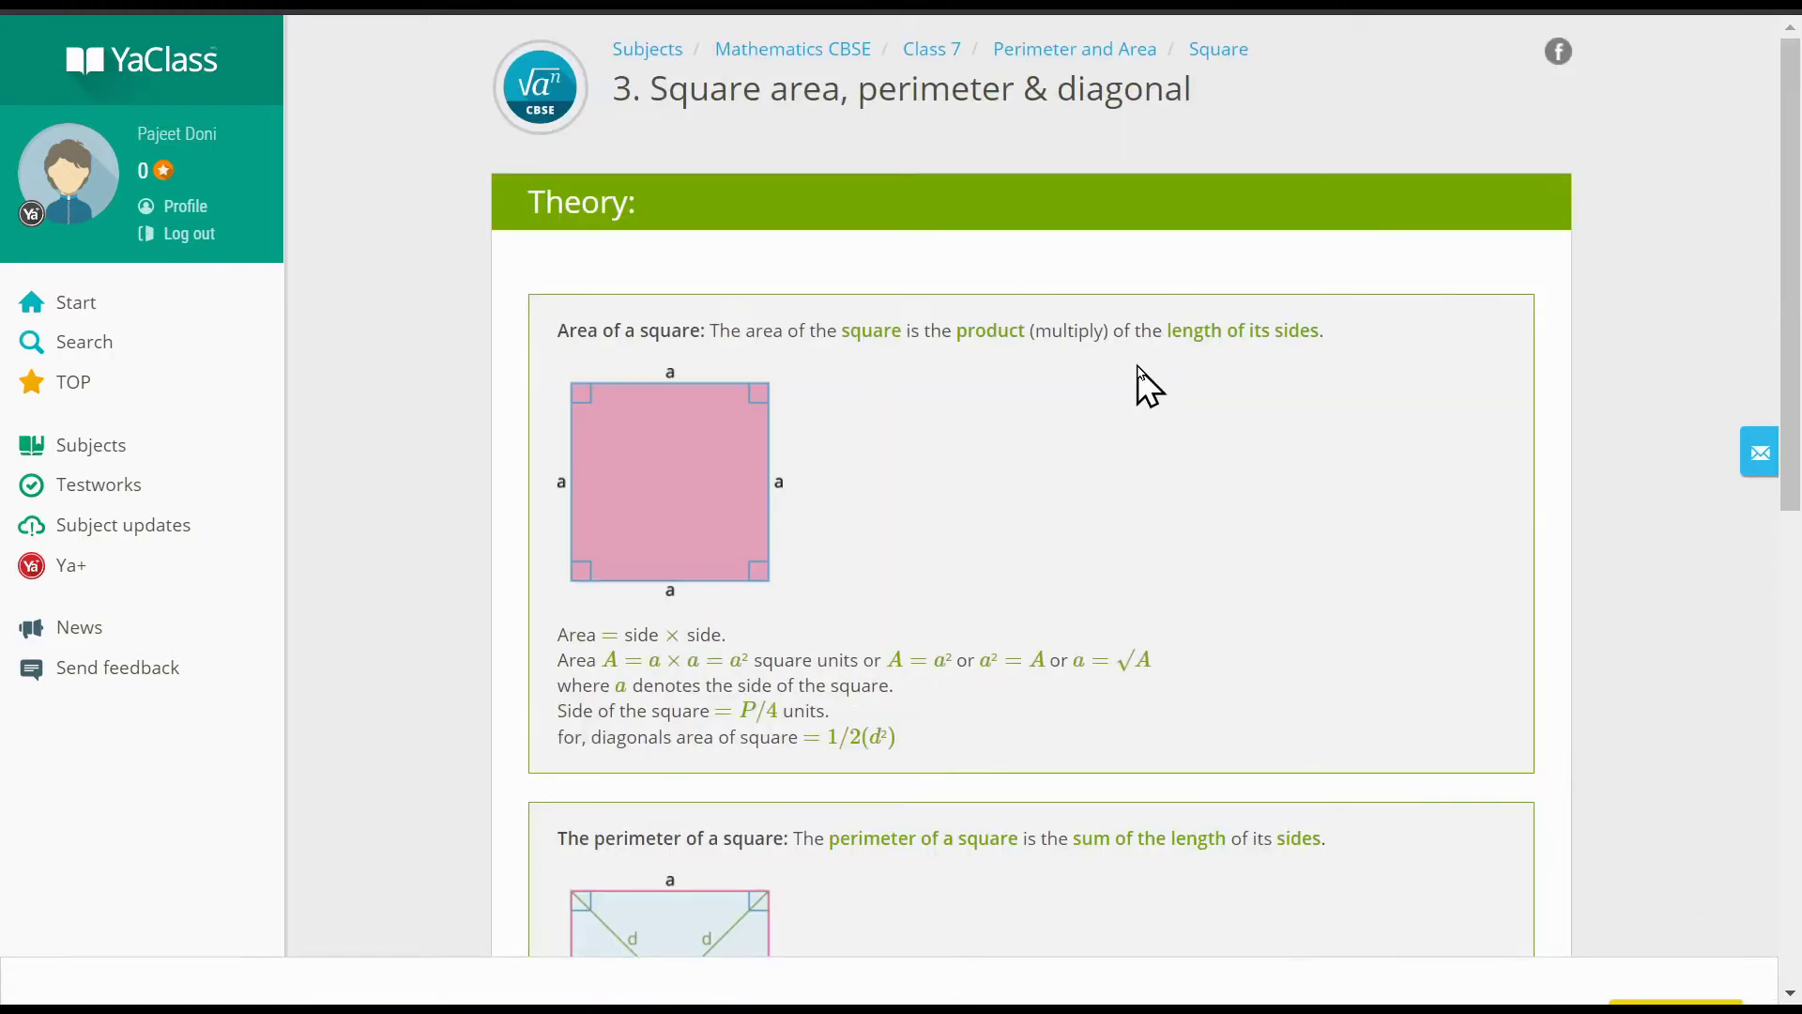
{"action": "scroll", "coordinate": [1151, 385], "scroll_direction": "down", "scroll_amount": 10}
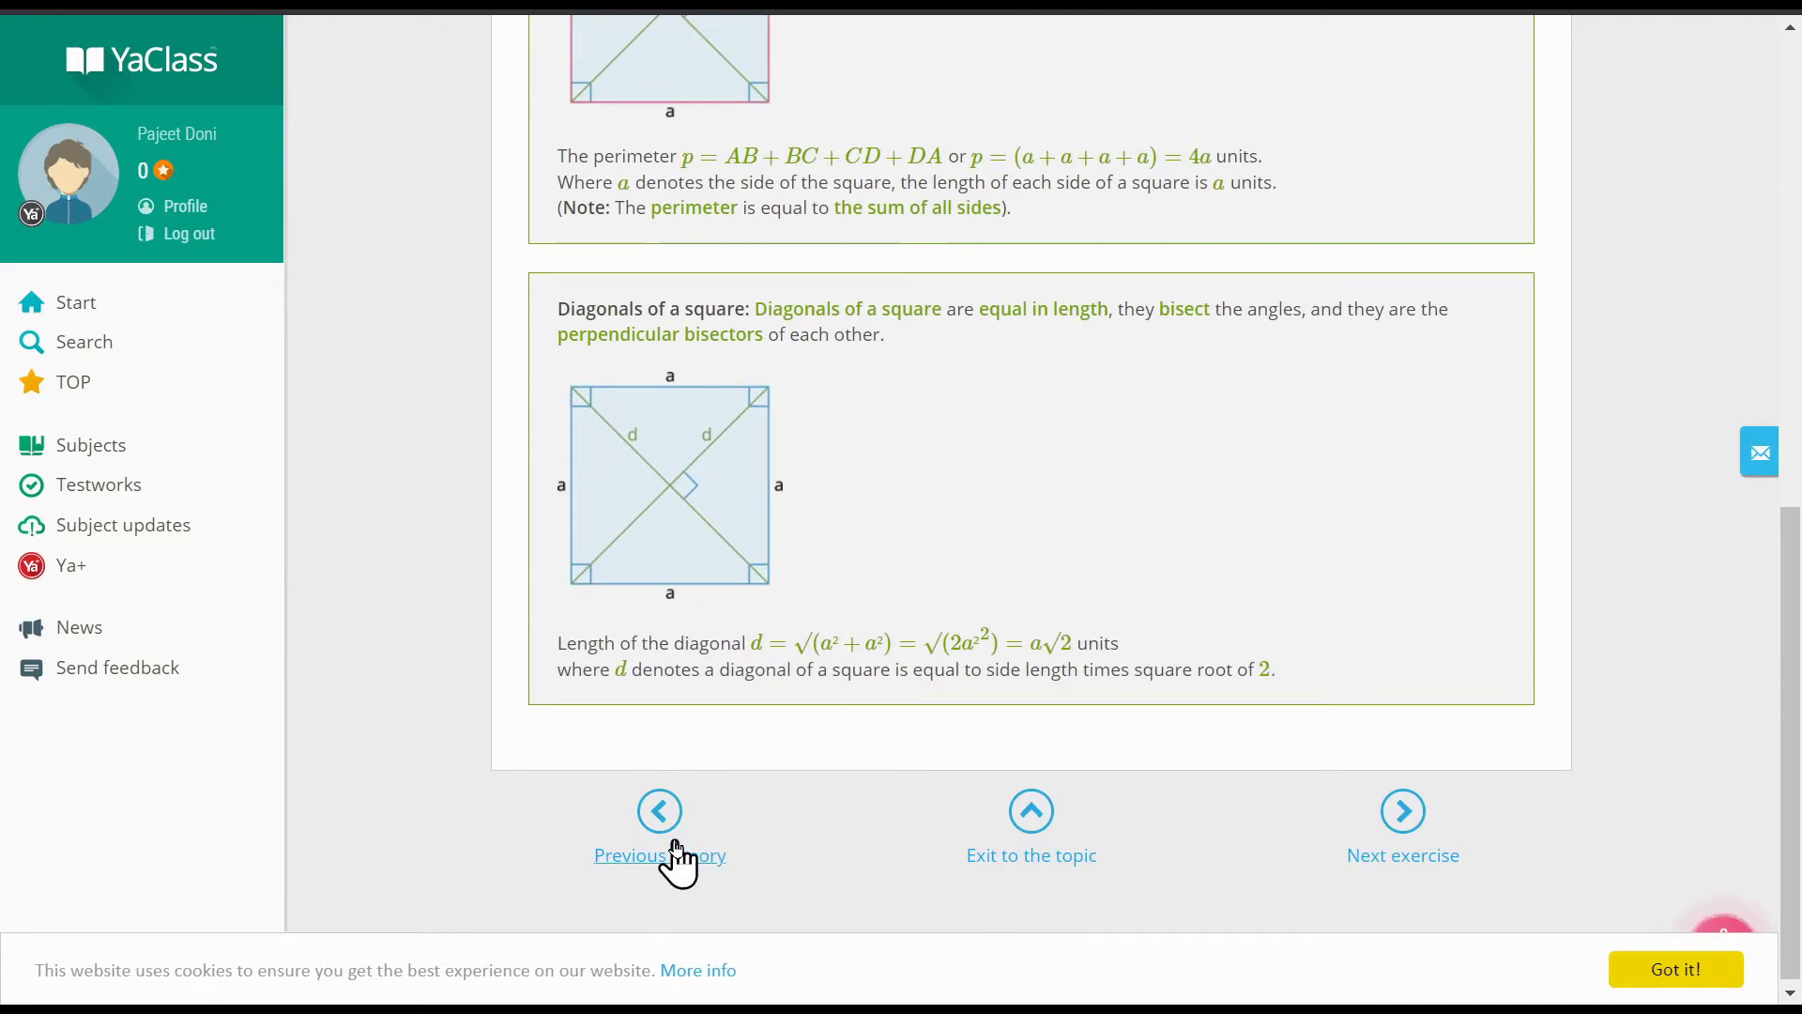
{"action": "left_click", "coordinate": [676, 855]}
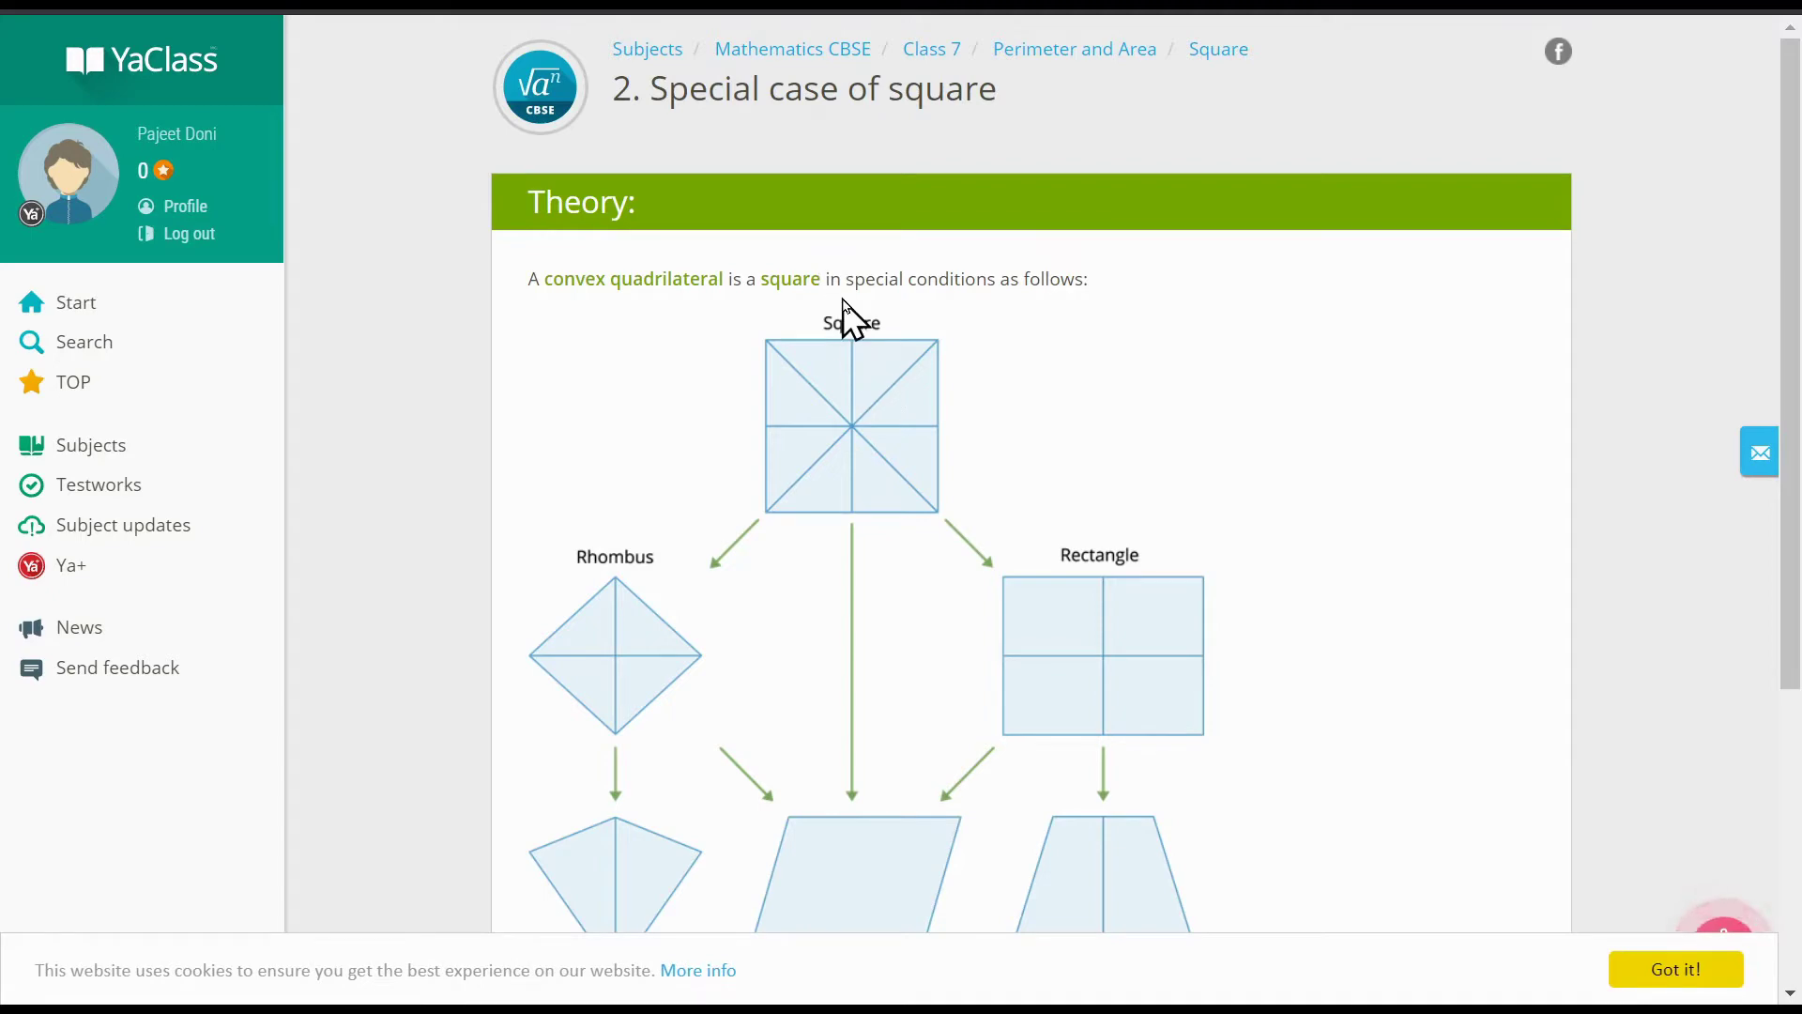
{"action": "scroll", "coordinate": [842, 317], "scroll_direction": "down", "scroll_amount": 5}
{"action": "left_click", "coordinate": [1028, 824]}
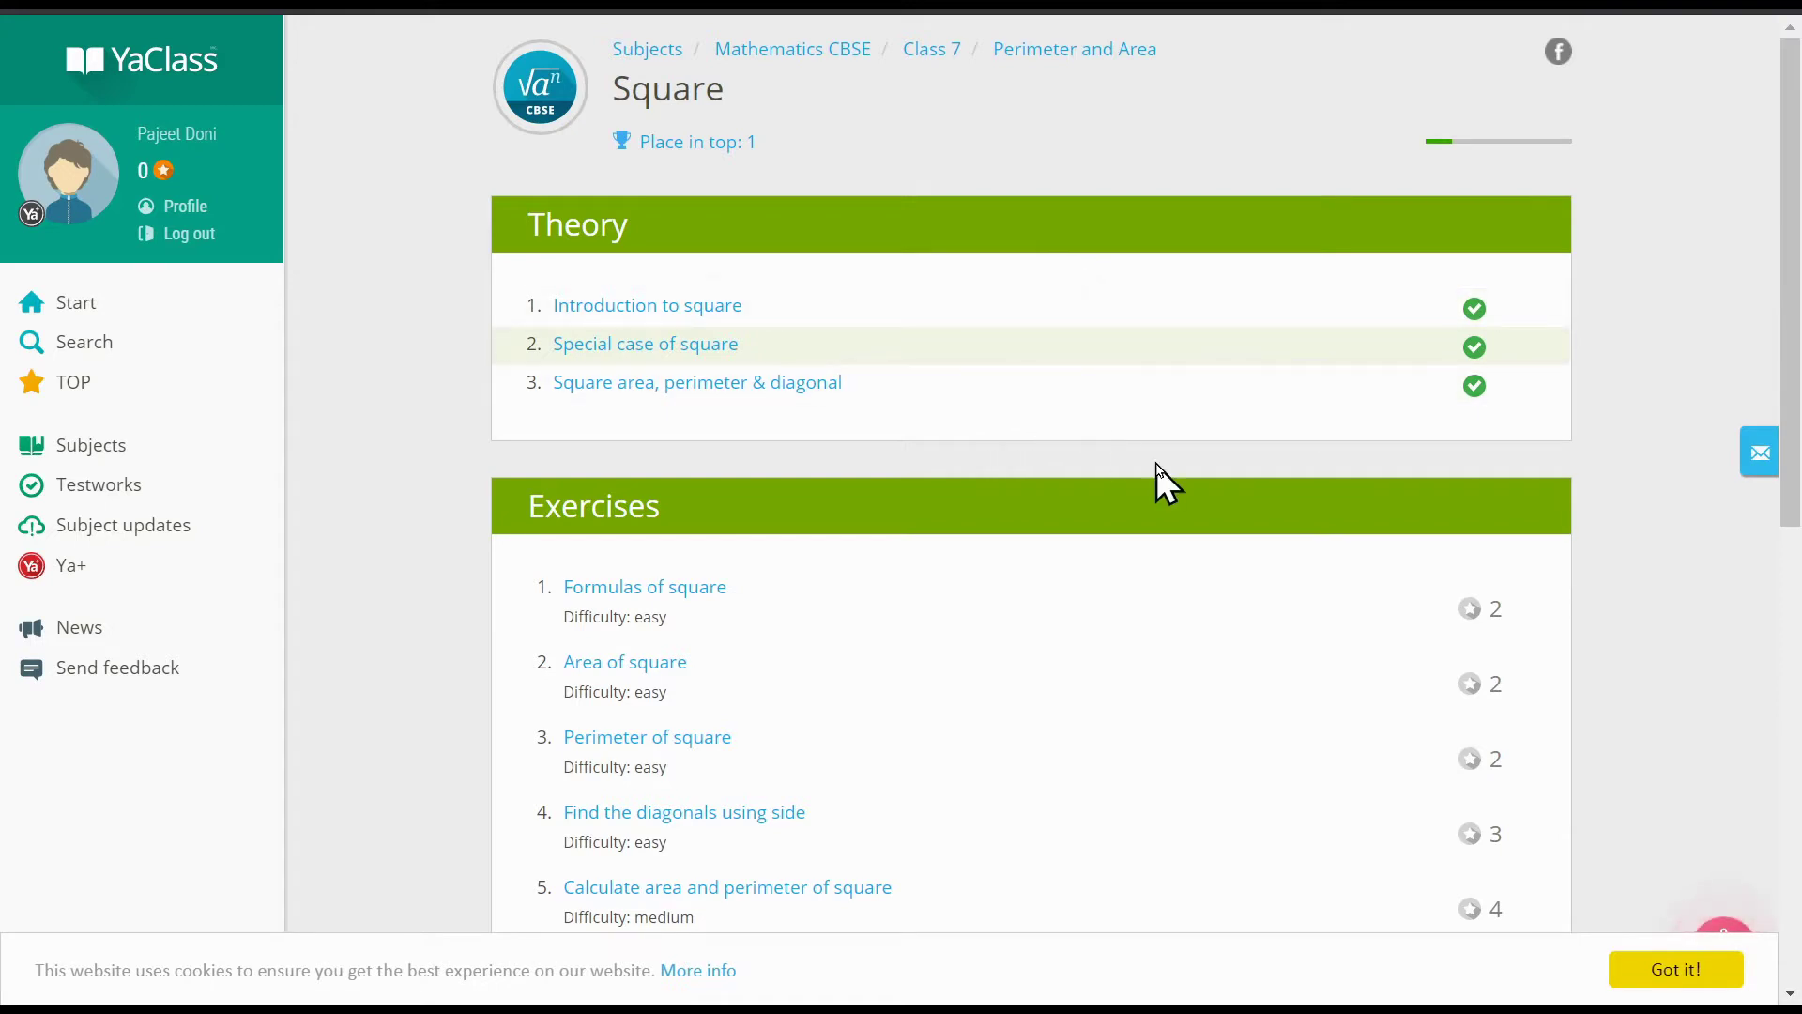
{"action": "scroll", "coordinate": [1156, 452], "scroll_direction": "down", "scroll_amount": 2}
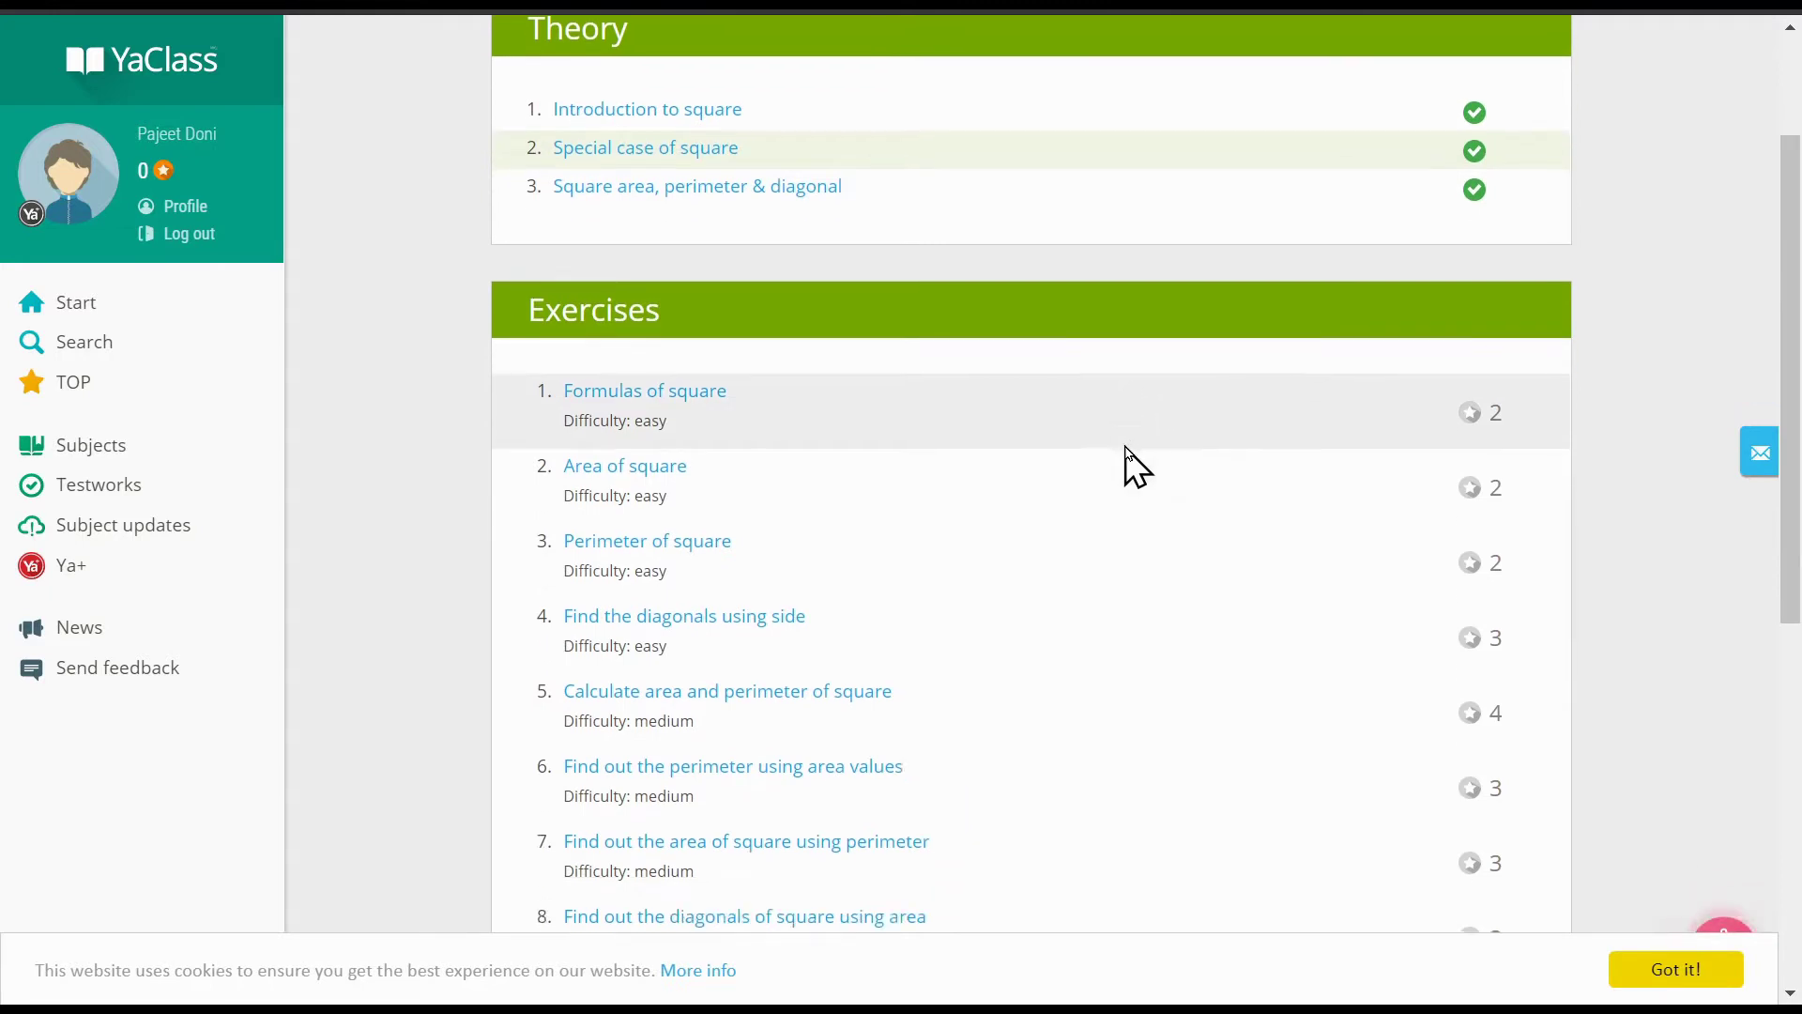
{"action": "scroll", "coordinate": [1126, 448], "scroll_direction": "up", "scroll_amount": 1}
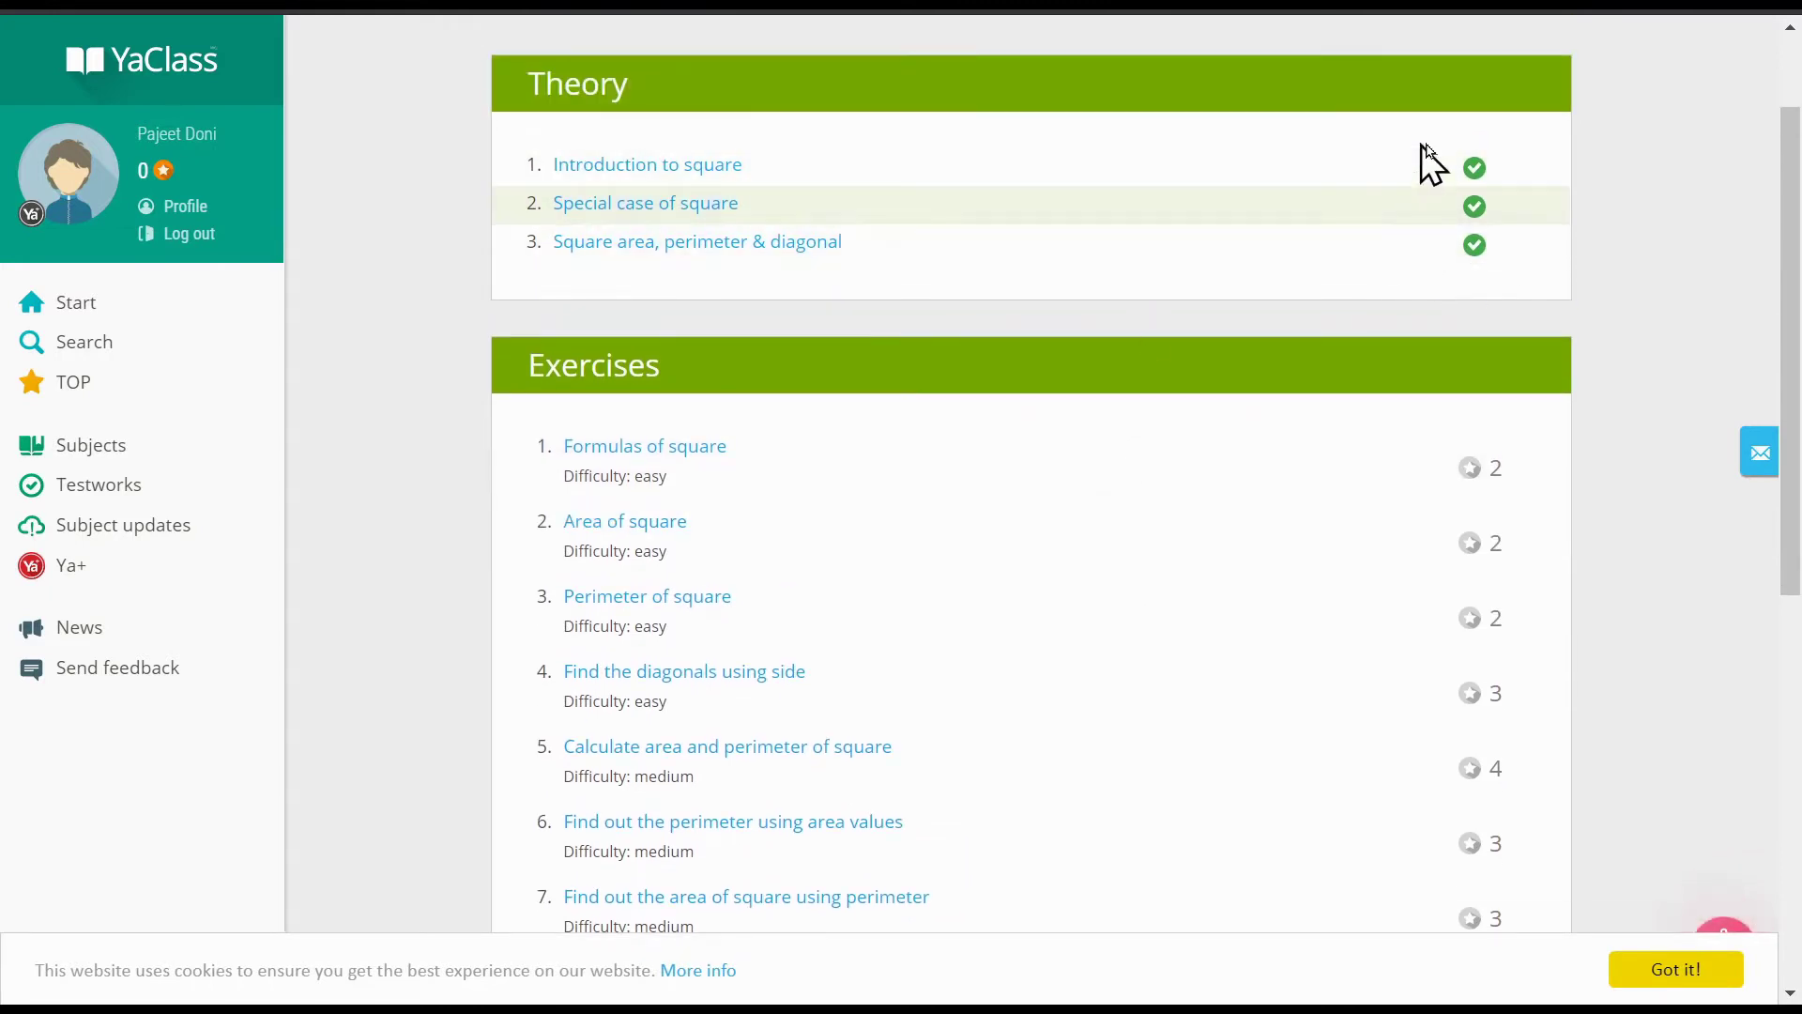
{"action": "scroll", "coordinate": [1167, 507], "scroll_direction": "down", "scroll_amount": 1}
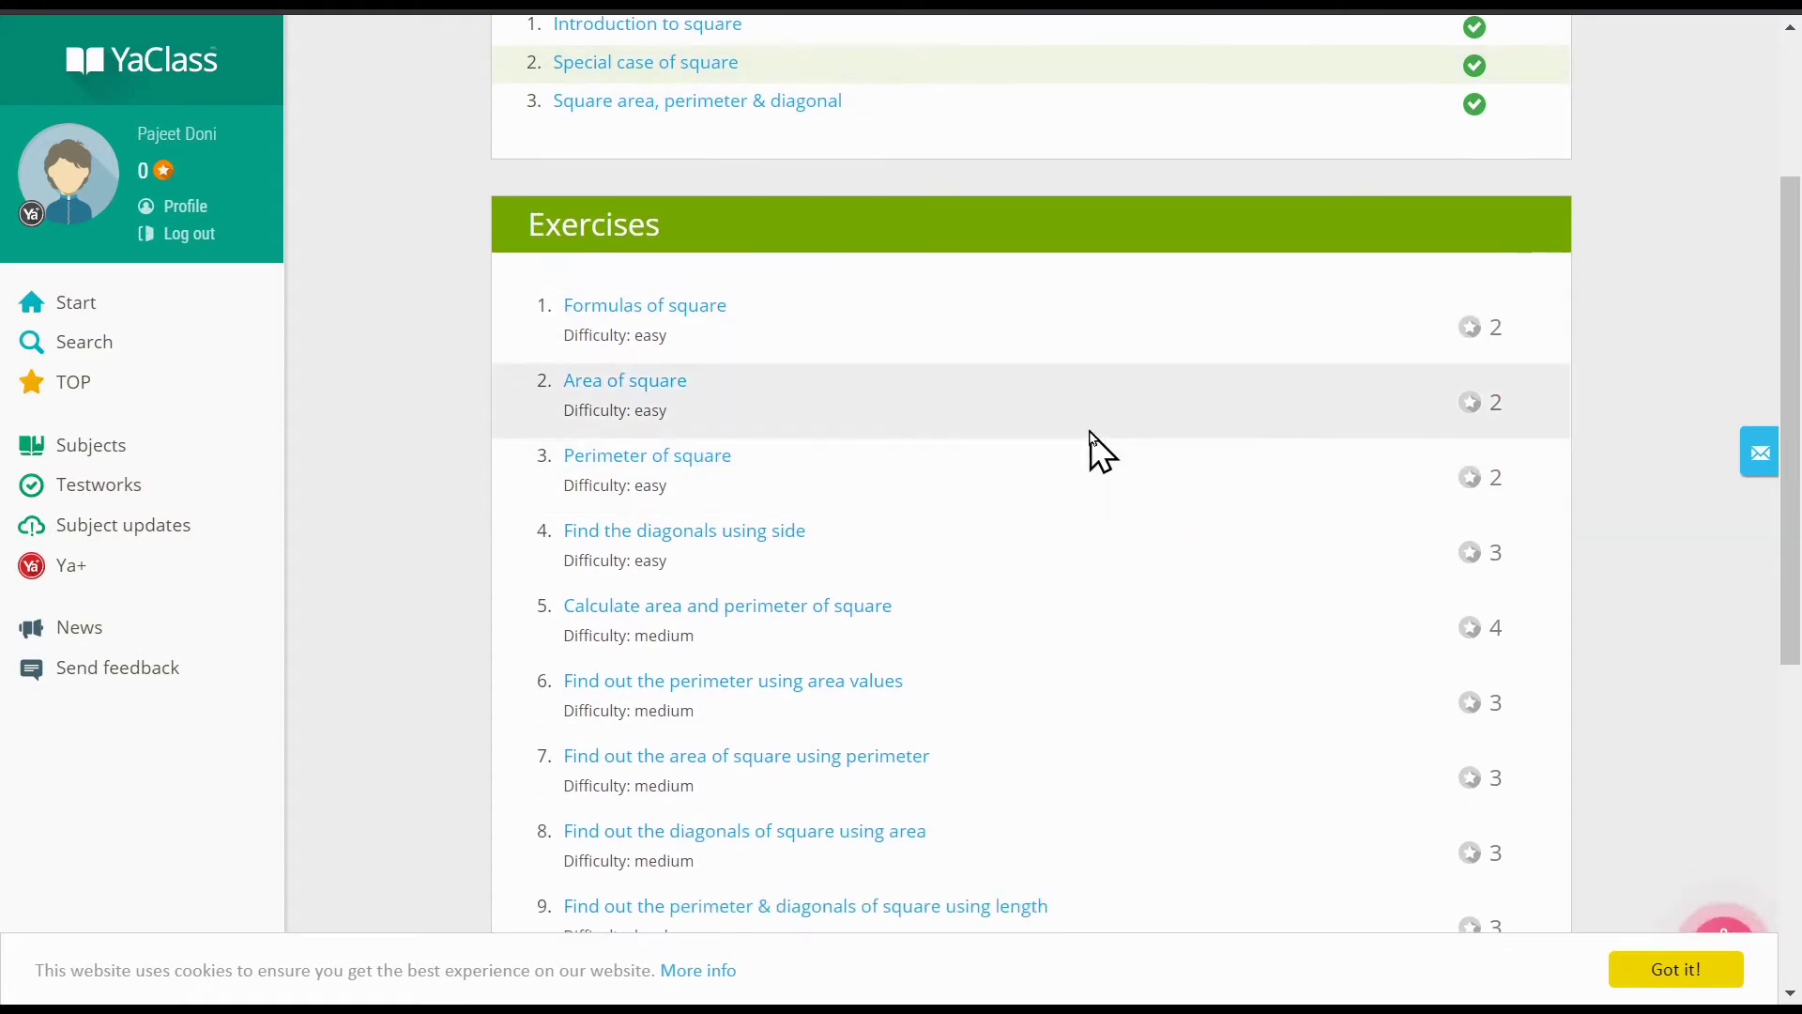
{"action": "scroll", "coordinate": [1089, 432], "scroll_direction": "up", "scroll_amount": 3}
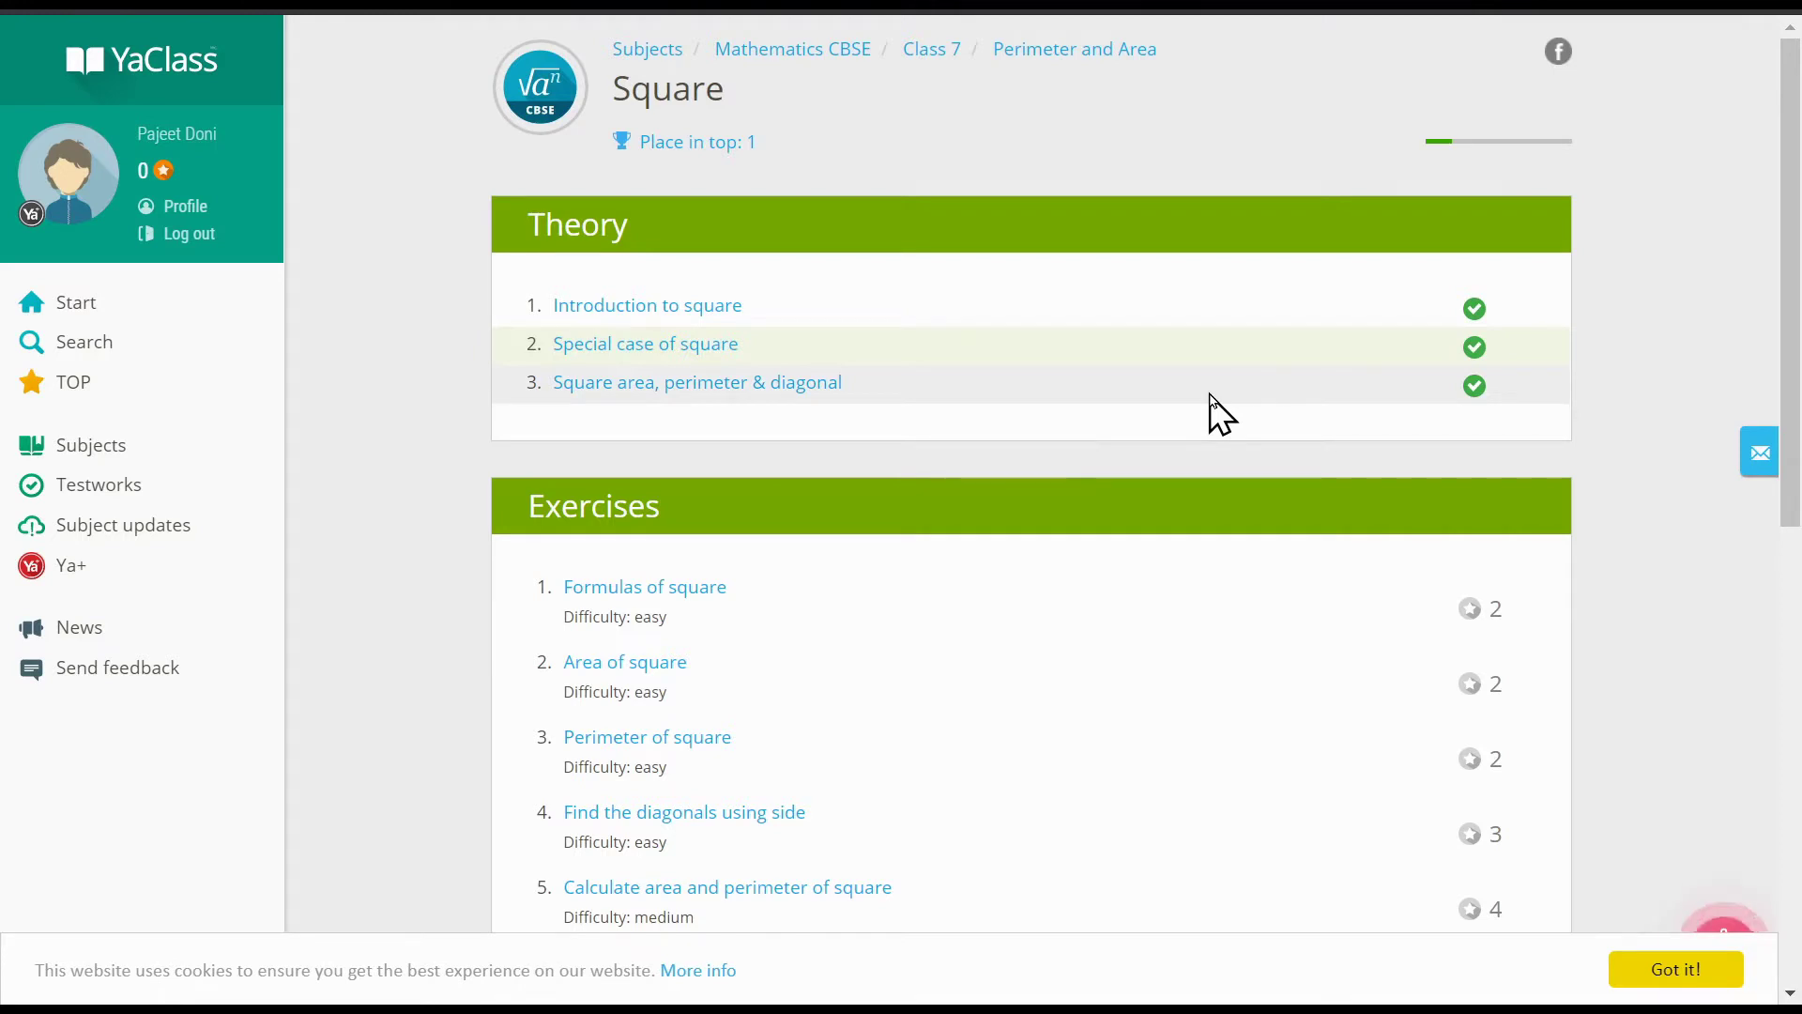
{"action": "scroll", "coordinate": [1179, 423], "scroll_direction": "down", "scroll_amount": 3}
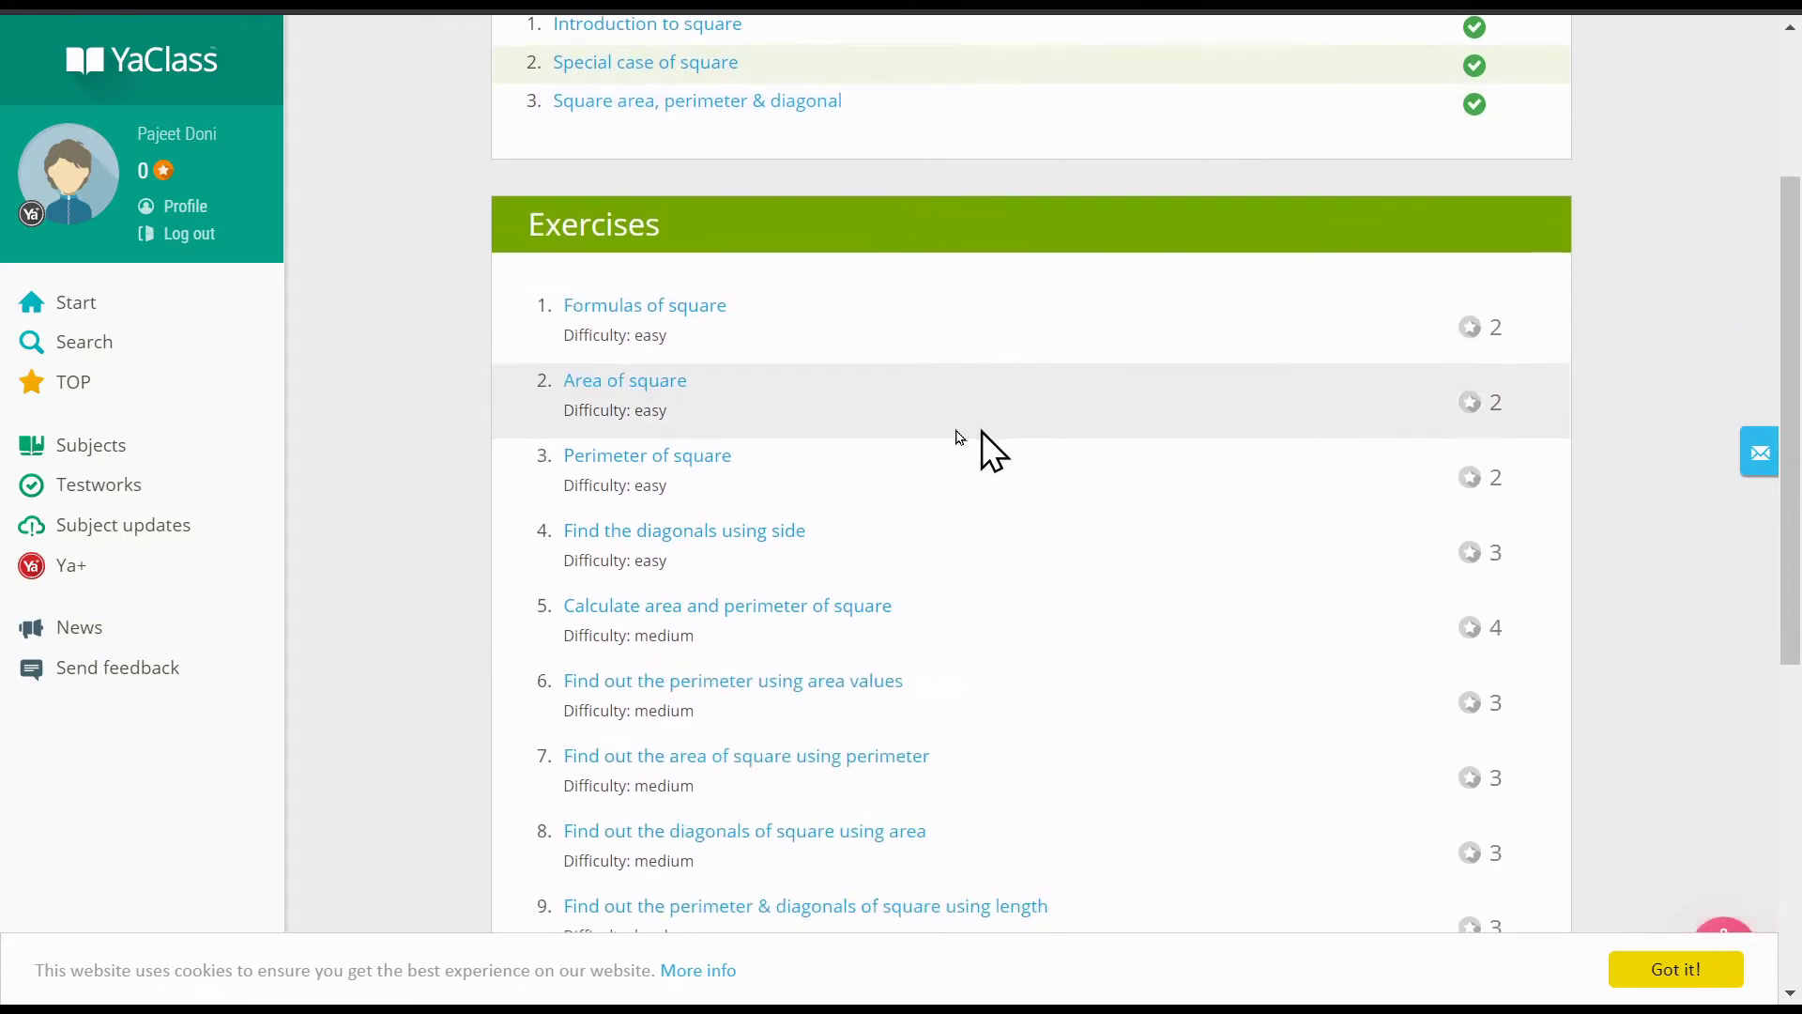
Step: Submit 43 as the answer in the Area of square exercise and review the not-passed result
{"action": "left_click", "coordinate": [646, 385]}
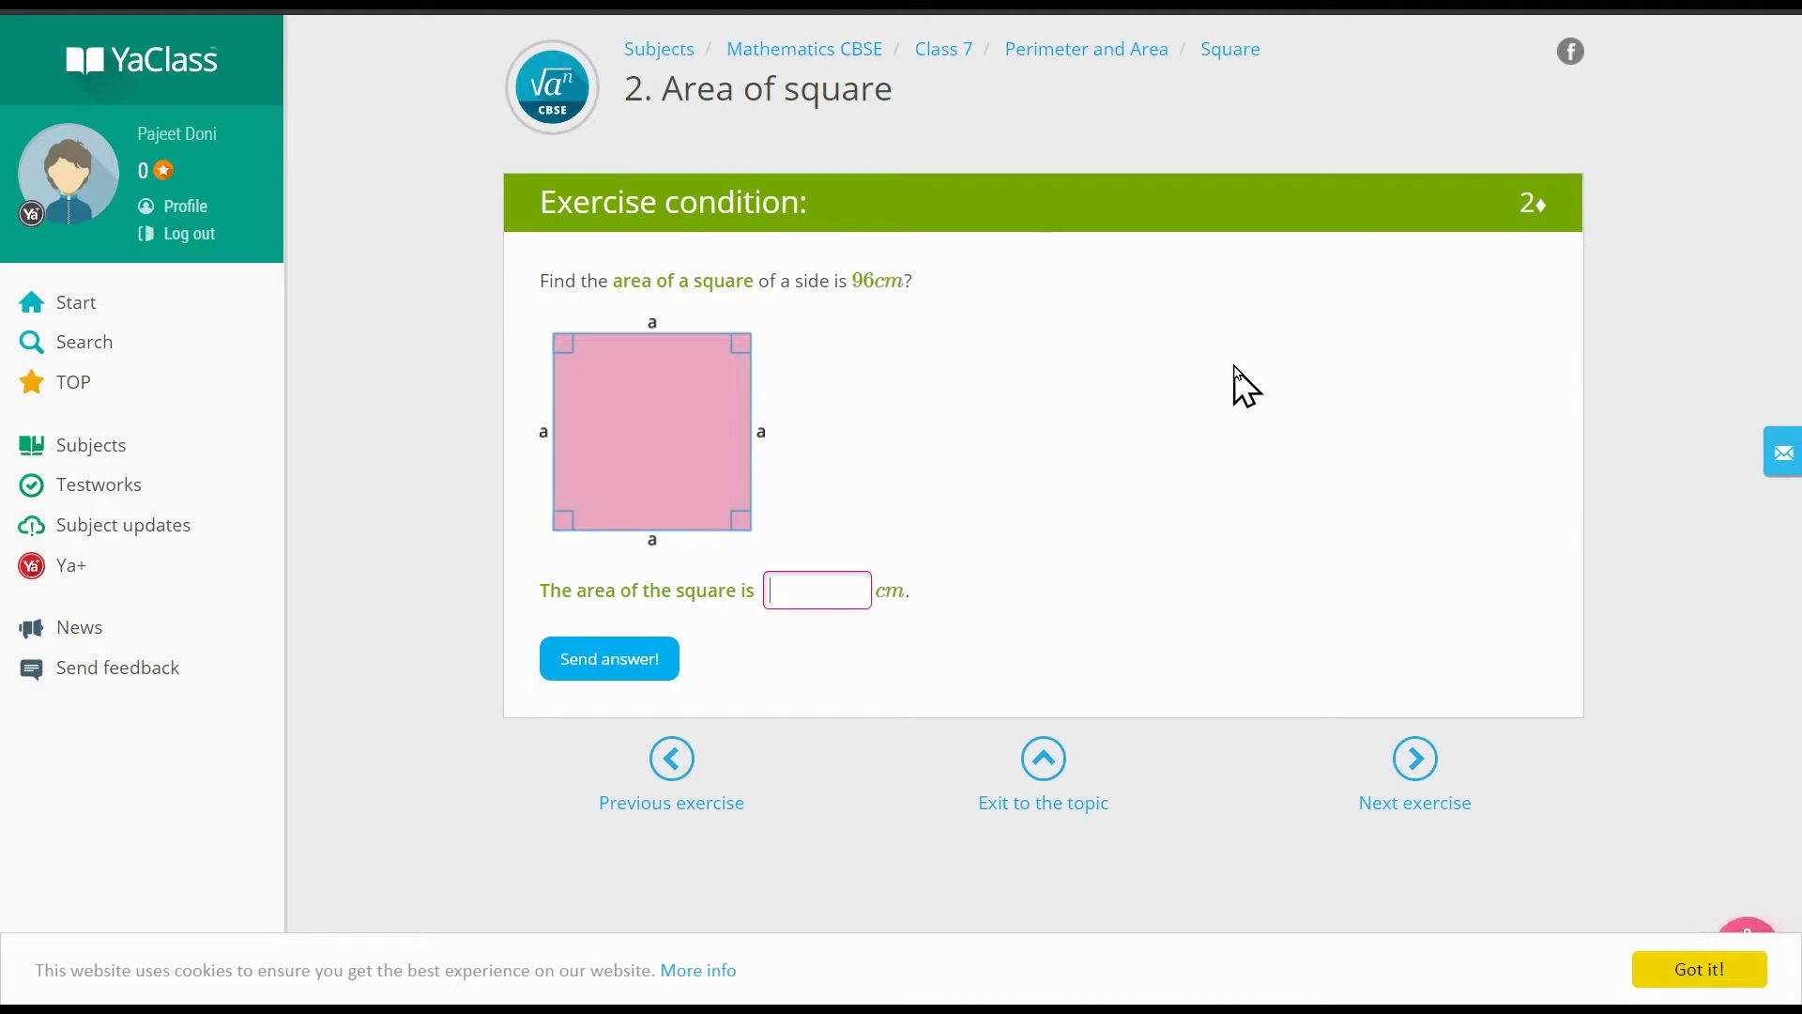
{"action": "left_click", "coordinate": [789, 592]}
{"action": "type", "text": "43"}
{"action": "left_click", "coordinate": [610, 662]}
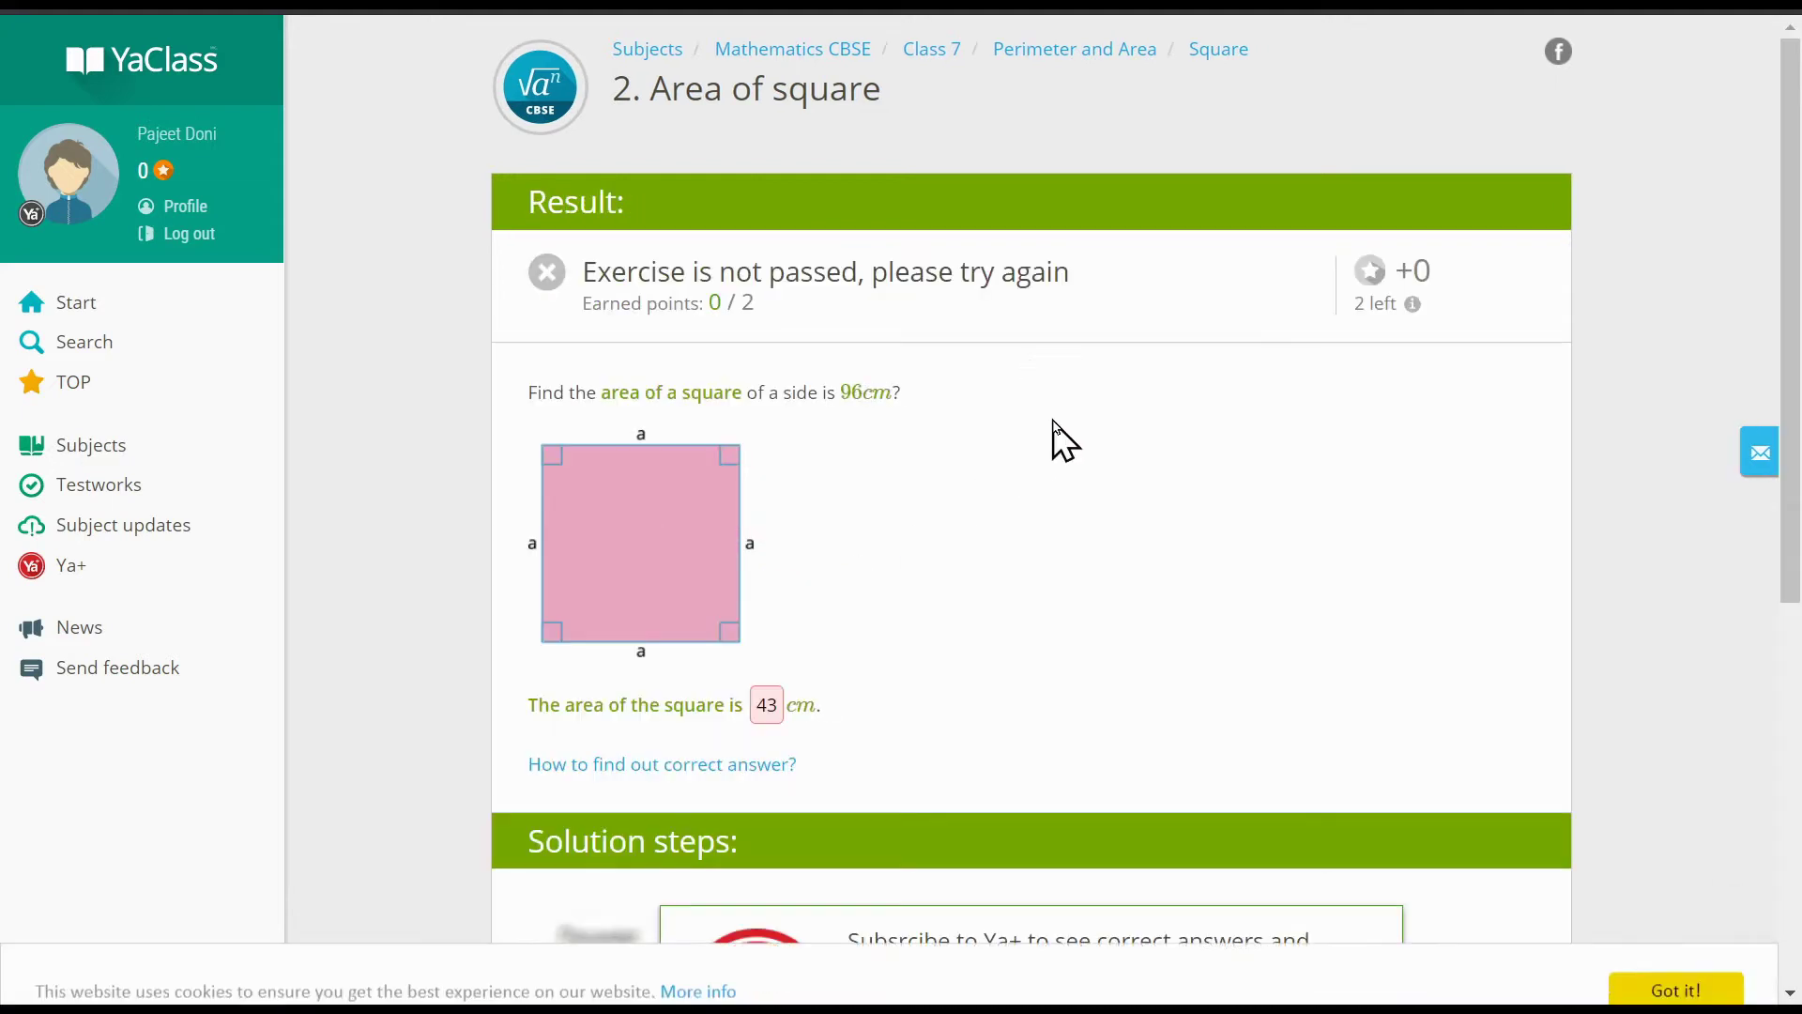
{"action": "scroll", "coordinate": [1465, 390], "scroll_direction": "down", "scroll_amount": 2}
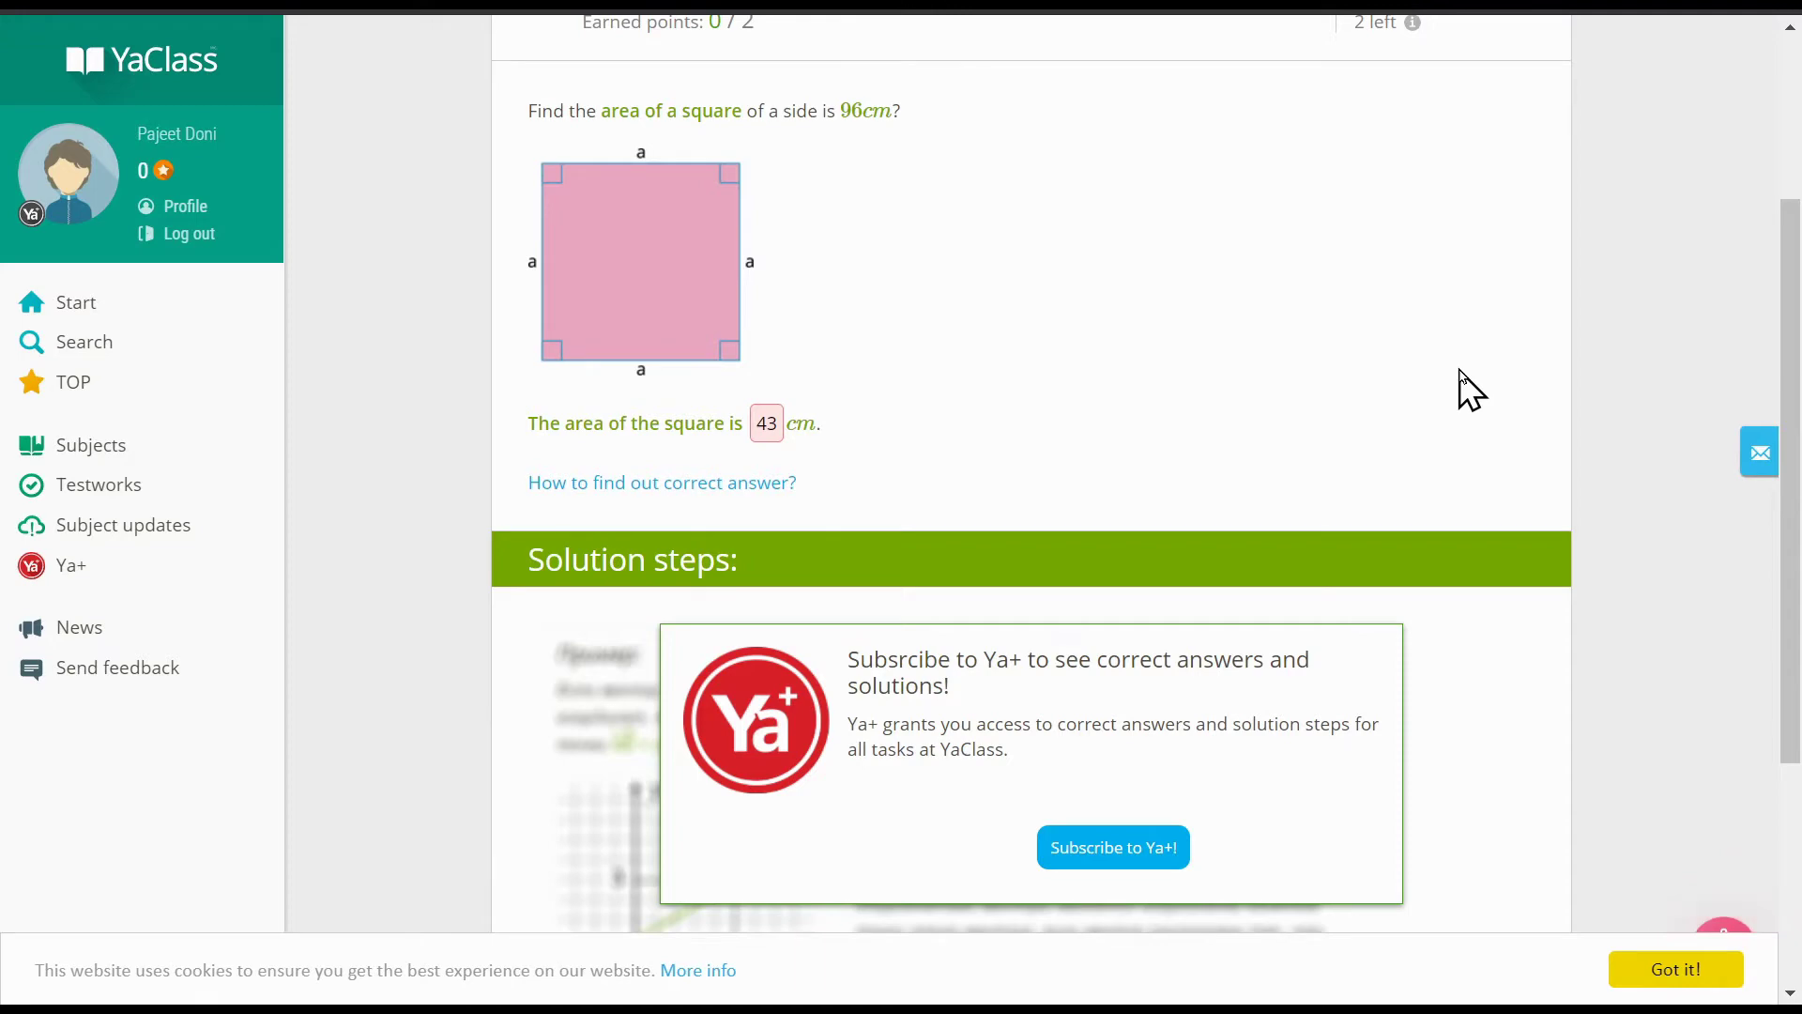
{"action": "scroll", "coordinate": [1464, 390], "scroll_direction": "down", "scroll_amount": 4}
{"action": "scroll", "coordinate": [1464, 390], "scroll_direction": "up", "scroll_amount": 6}
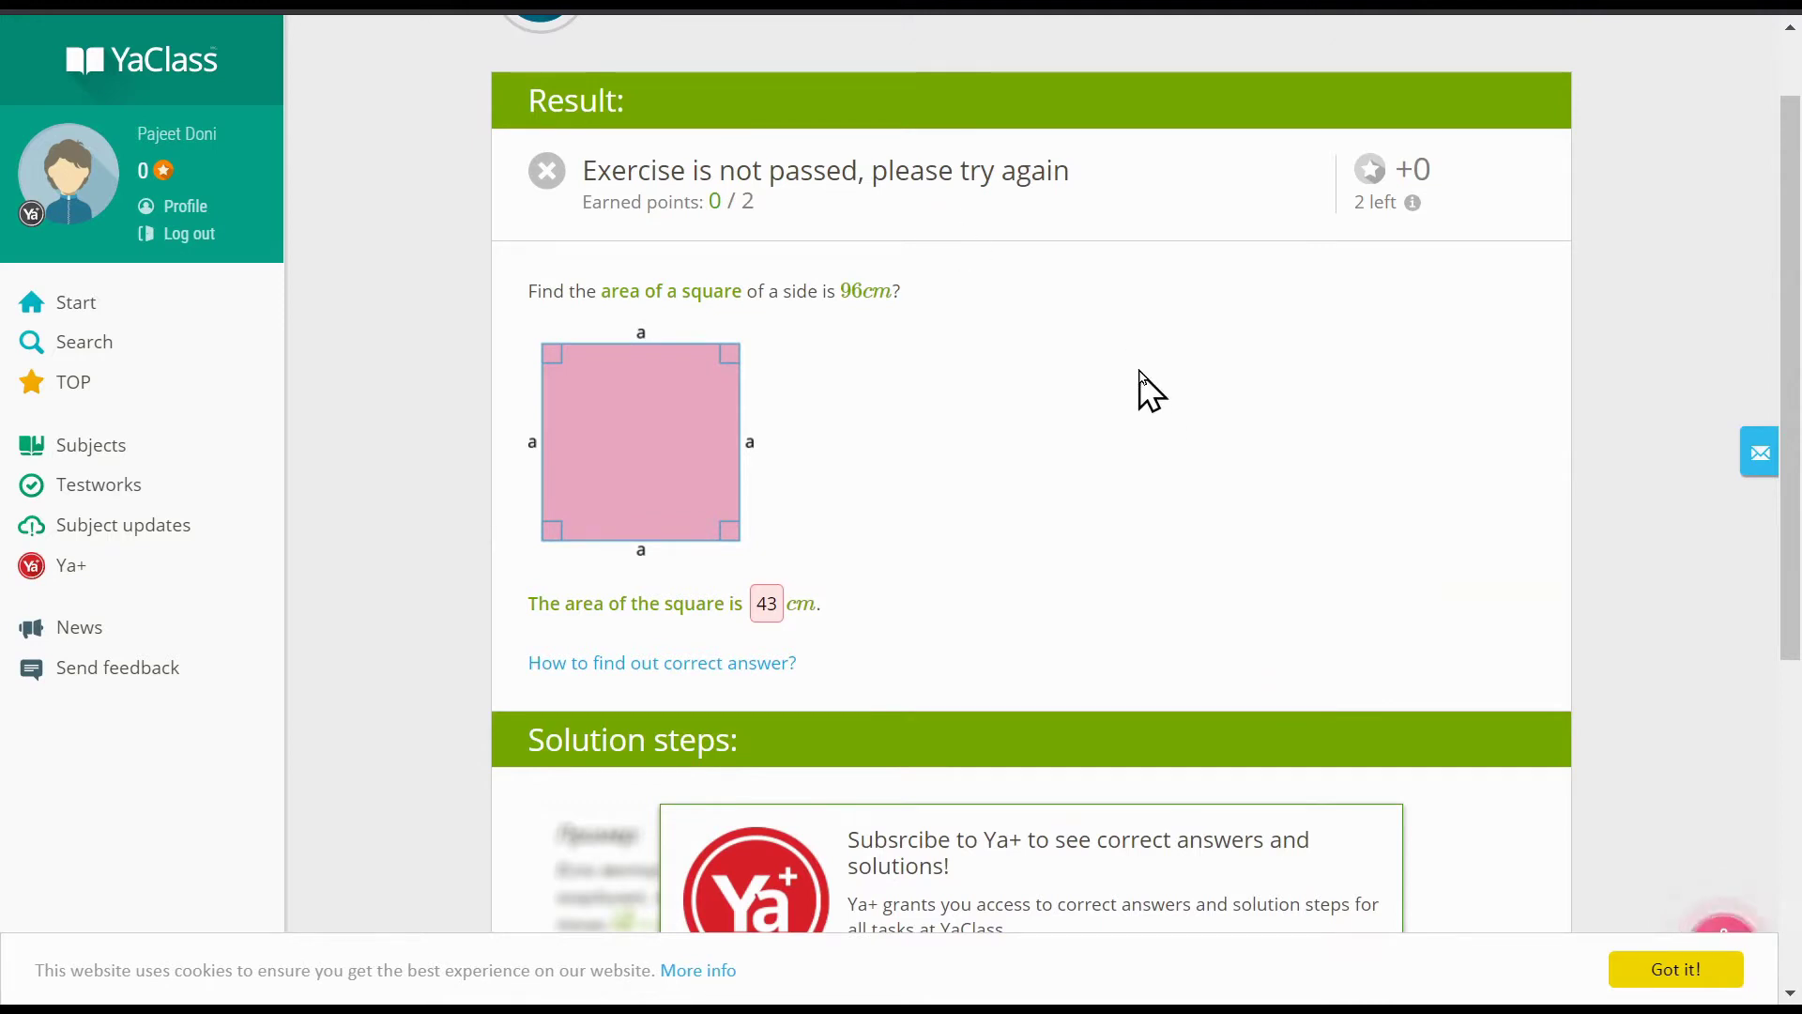
{"action": "scroll", "coordinate": [1144, 387], "scroll_direction": "down", "scroll_amount": 6}
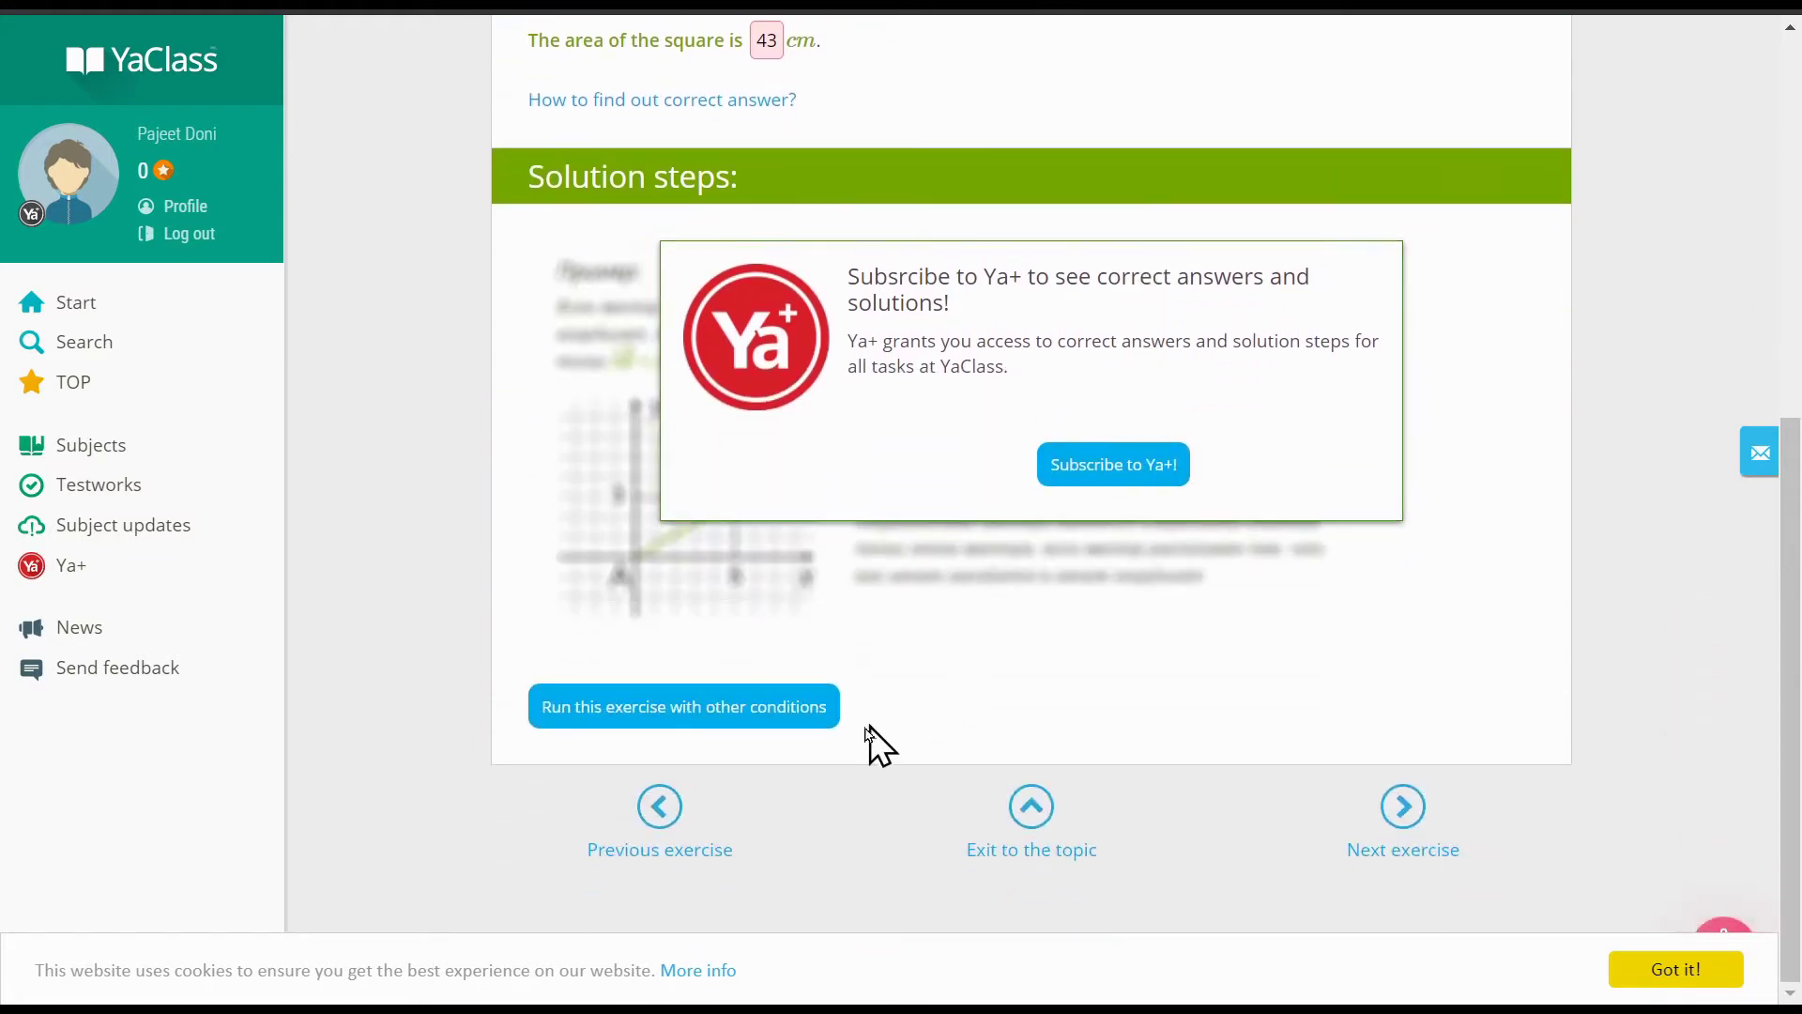
Step: Rerun Area of square with new conditions (57 cm side) and submit 3249 as the area
{"action": "left_click", "coordinate": [659, 704]}
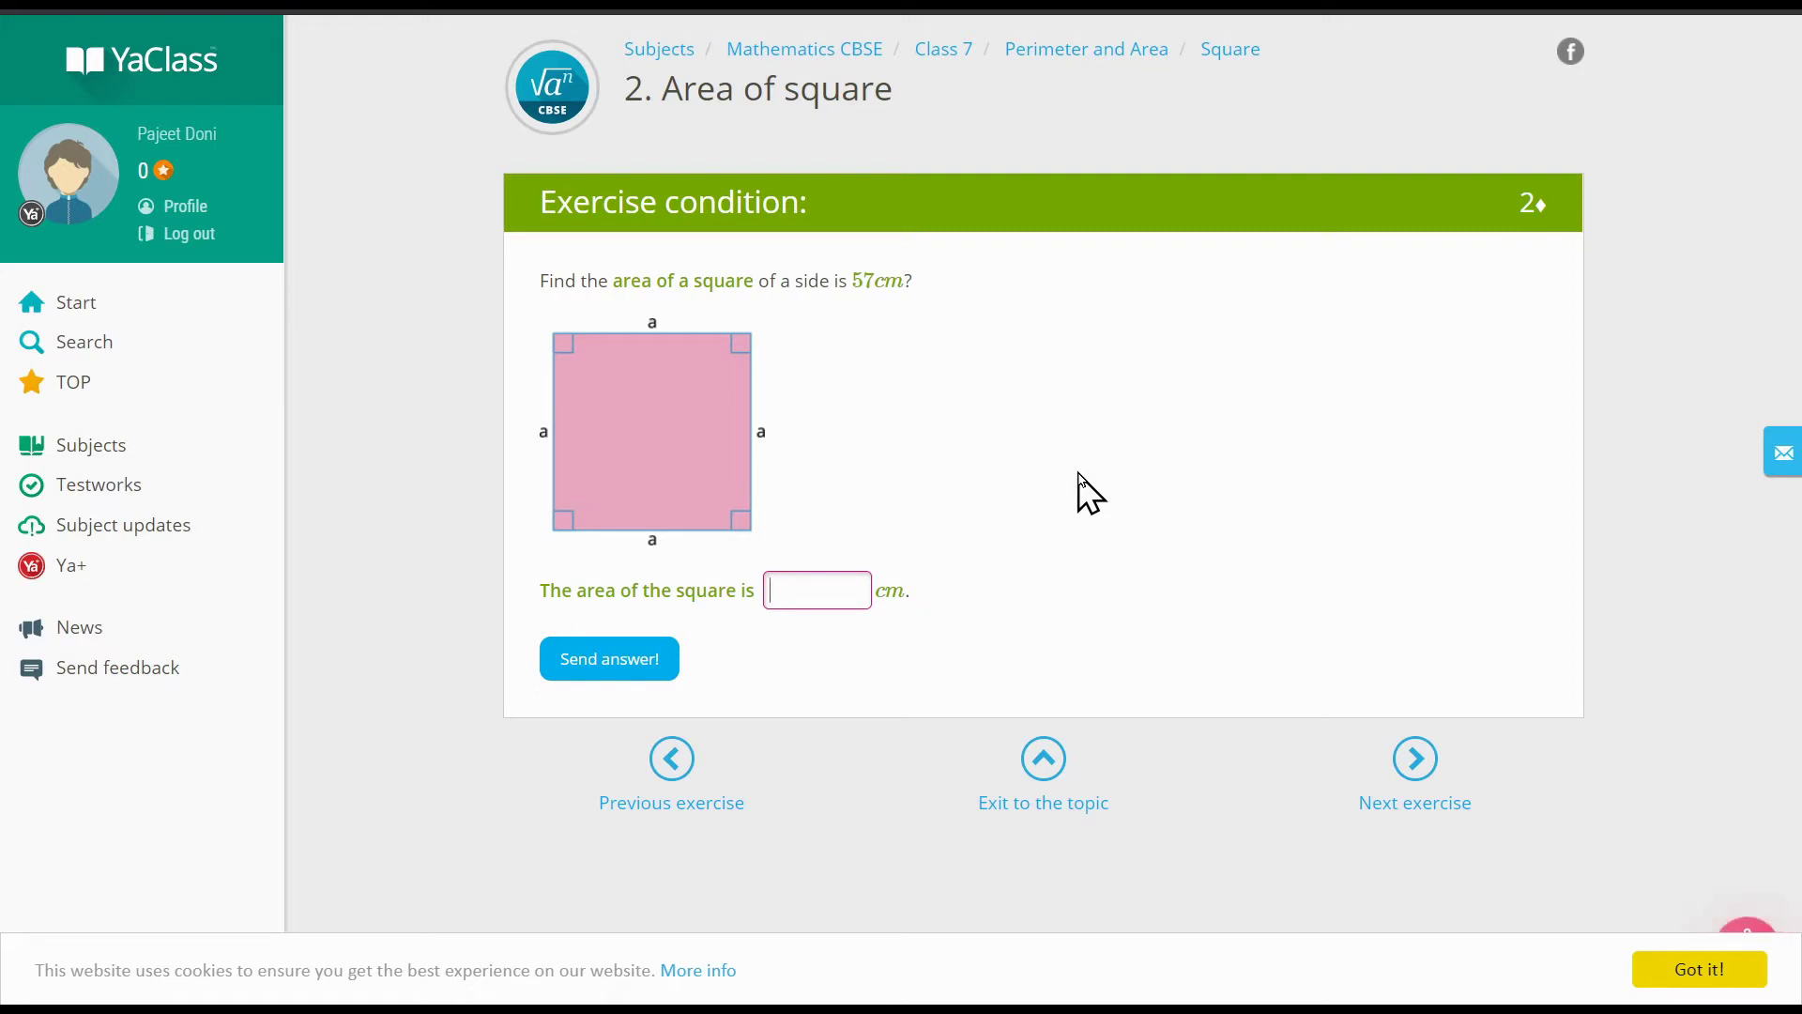
{"action": "type", "text": "3249"}
{"action": "left_click", "coordinate": [636, 663]}
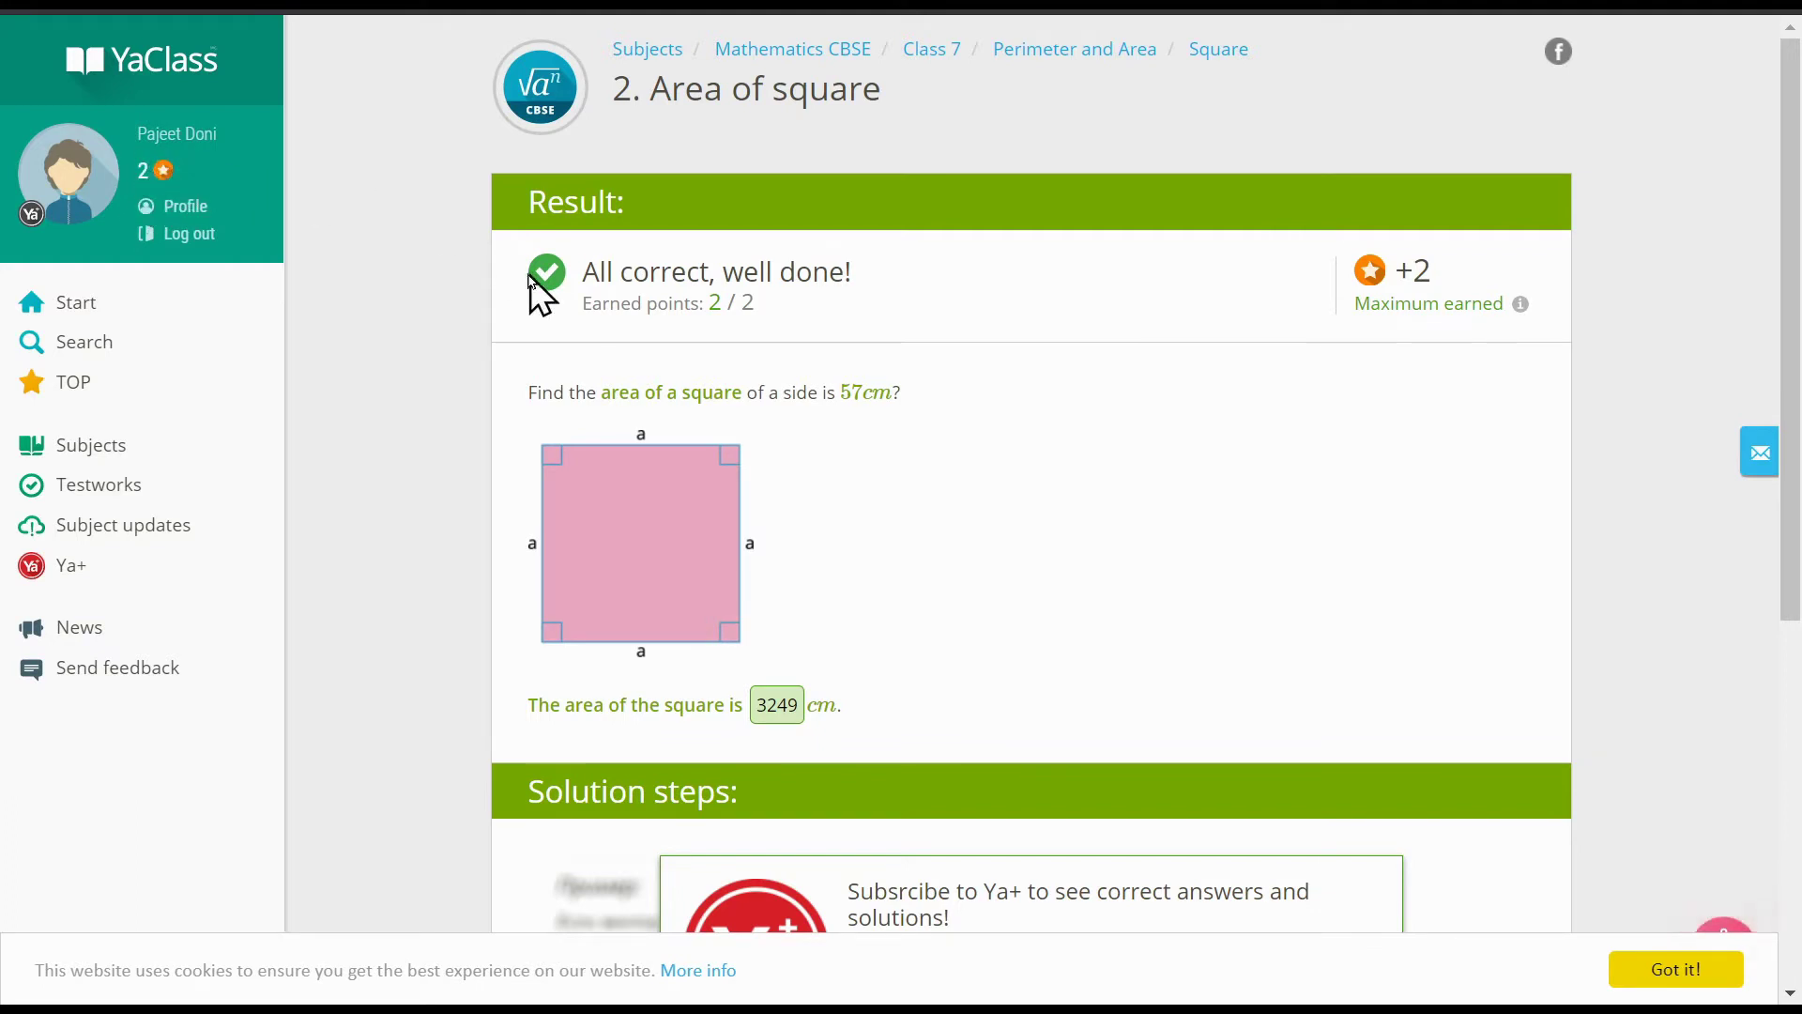
{"action": "left_click", "coordinate": [111, 385]}
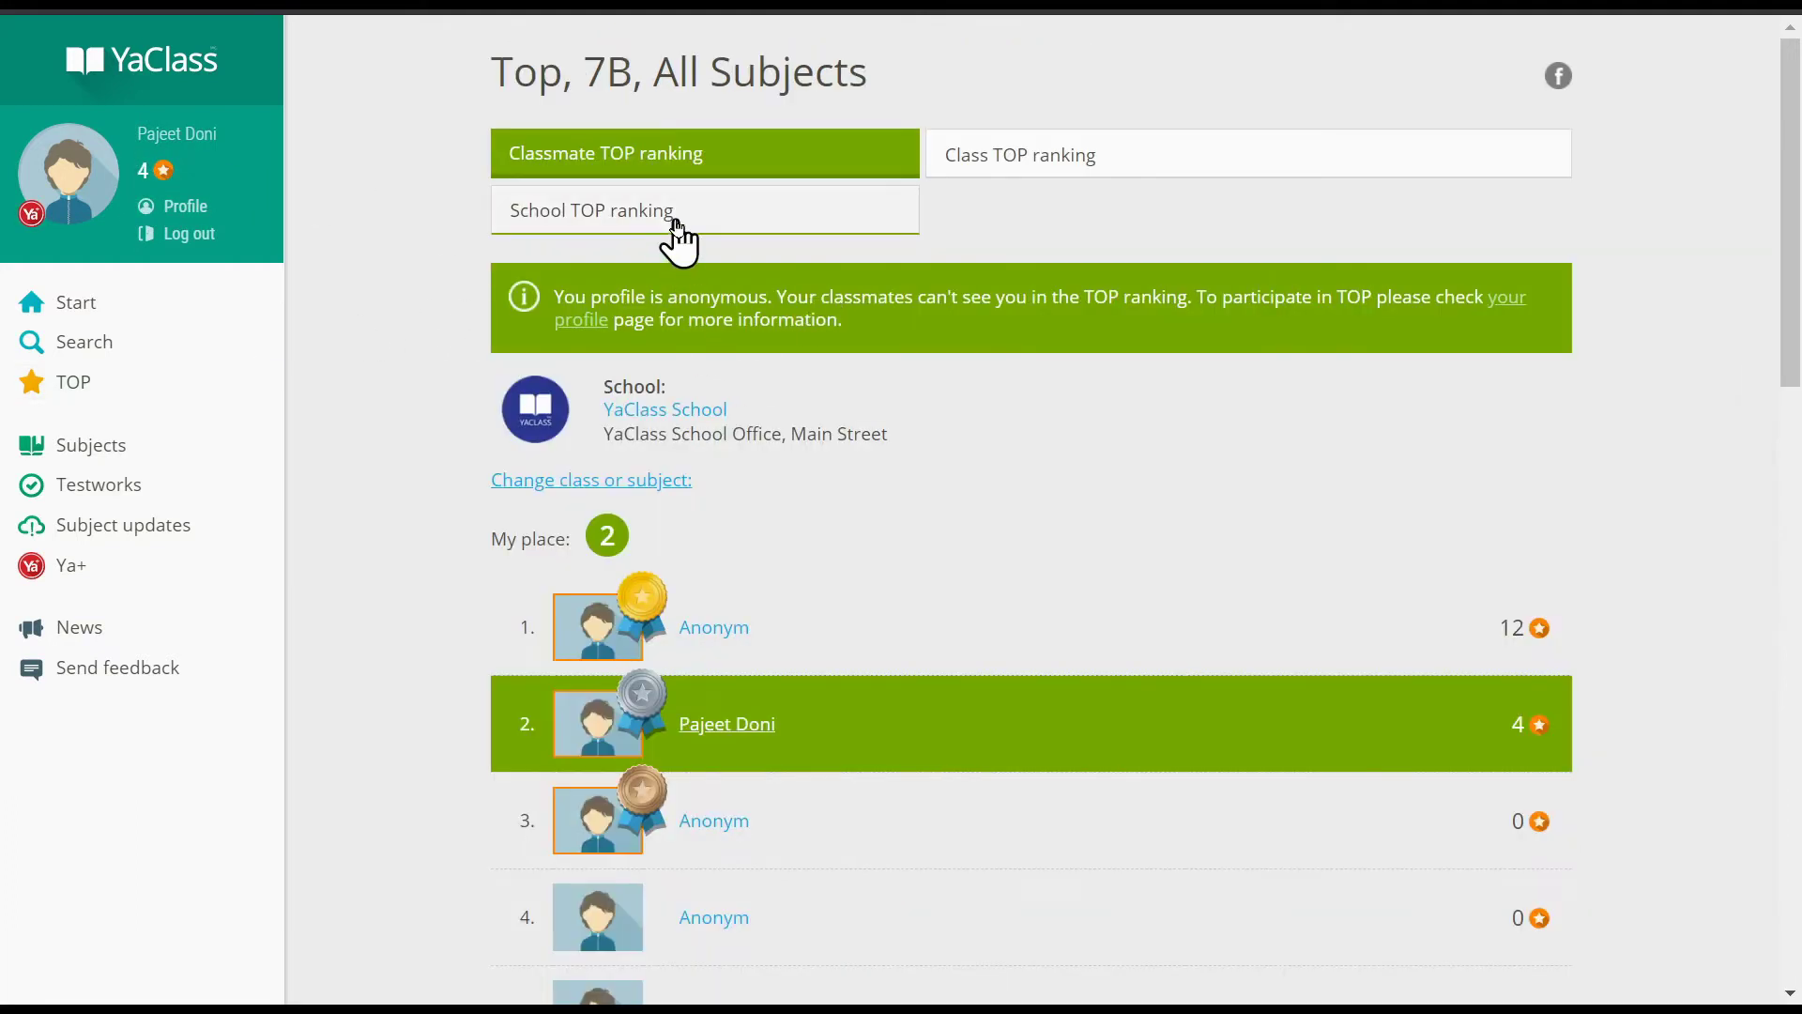
{"action": "scroll", "coordinate": [970, 407], "scroll_direction": "down", "scroll_amount": 3}
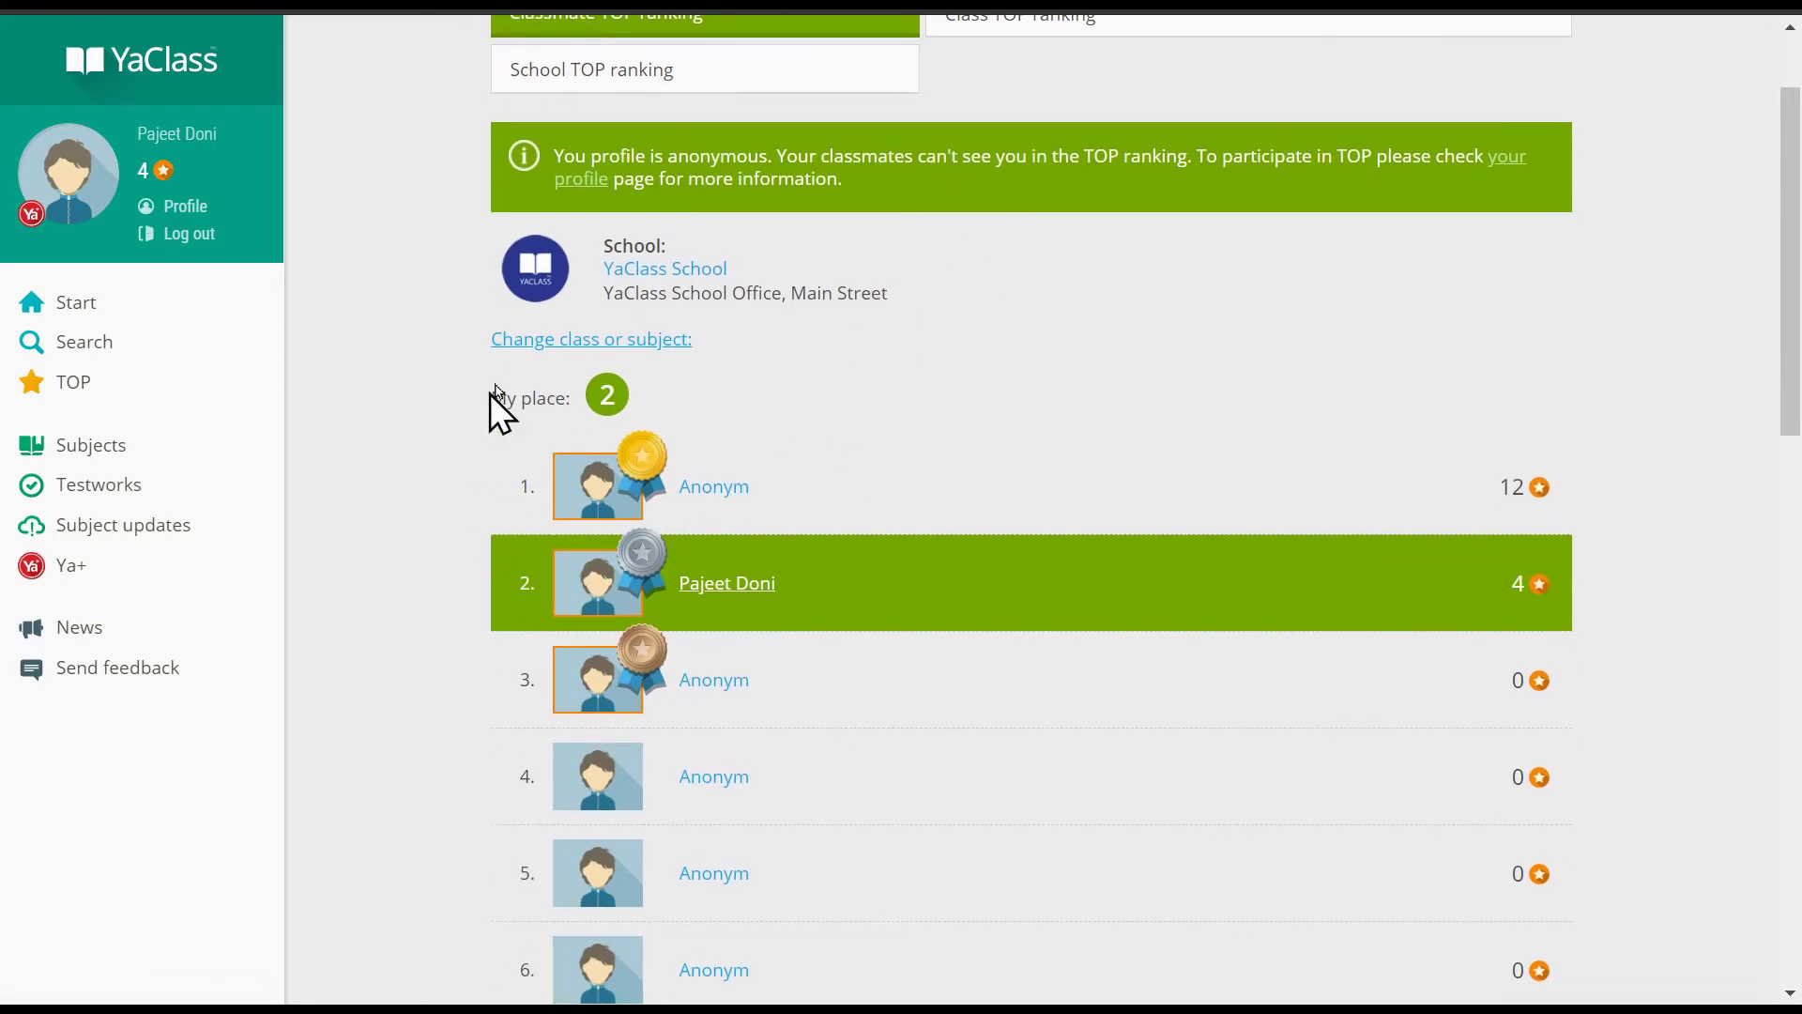
{"action": "scroll", "coordinate": [571, 513], "scroll_direction": "up", "scroll_amount": 2}
{"action": "scroll", "coordinate": [563, 488], "scroll_direction": "up", "scroll_amount": 1}
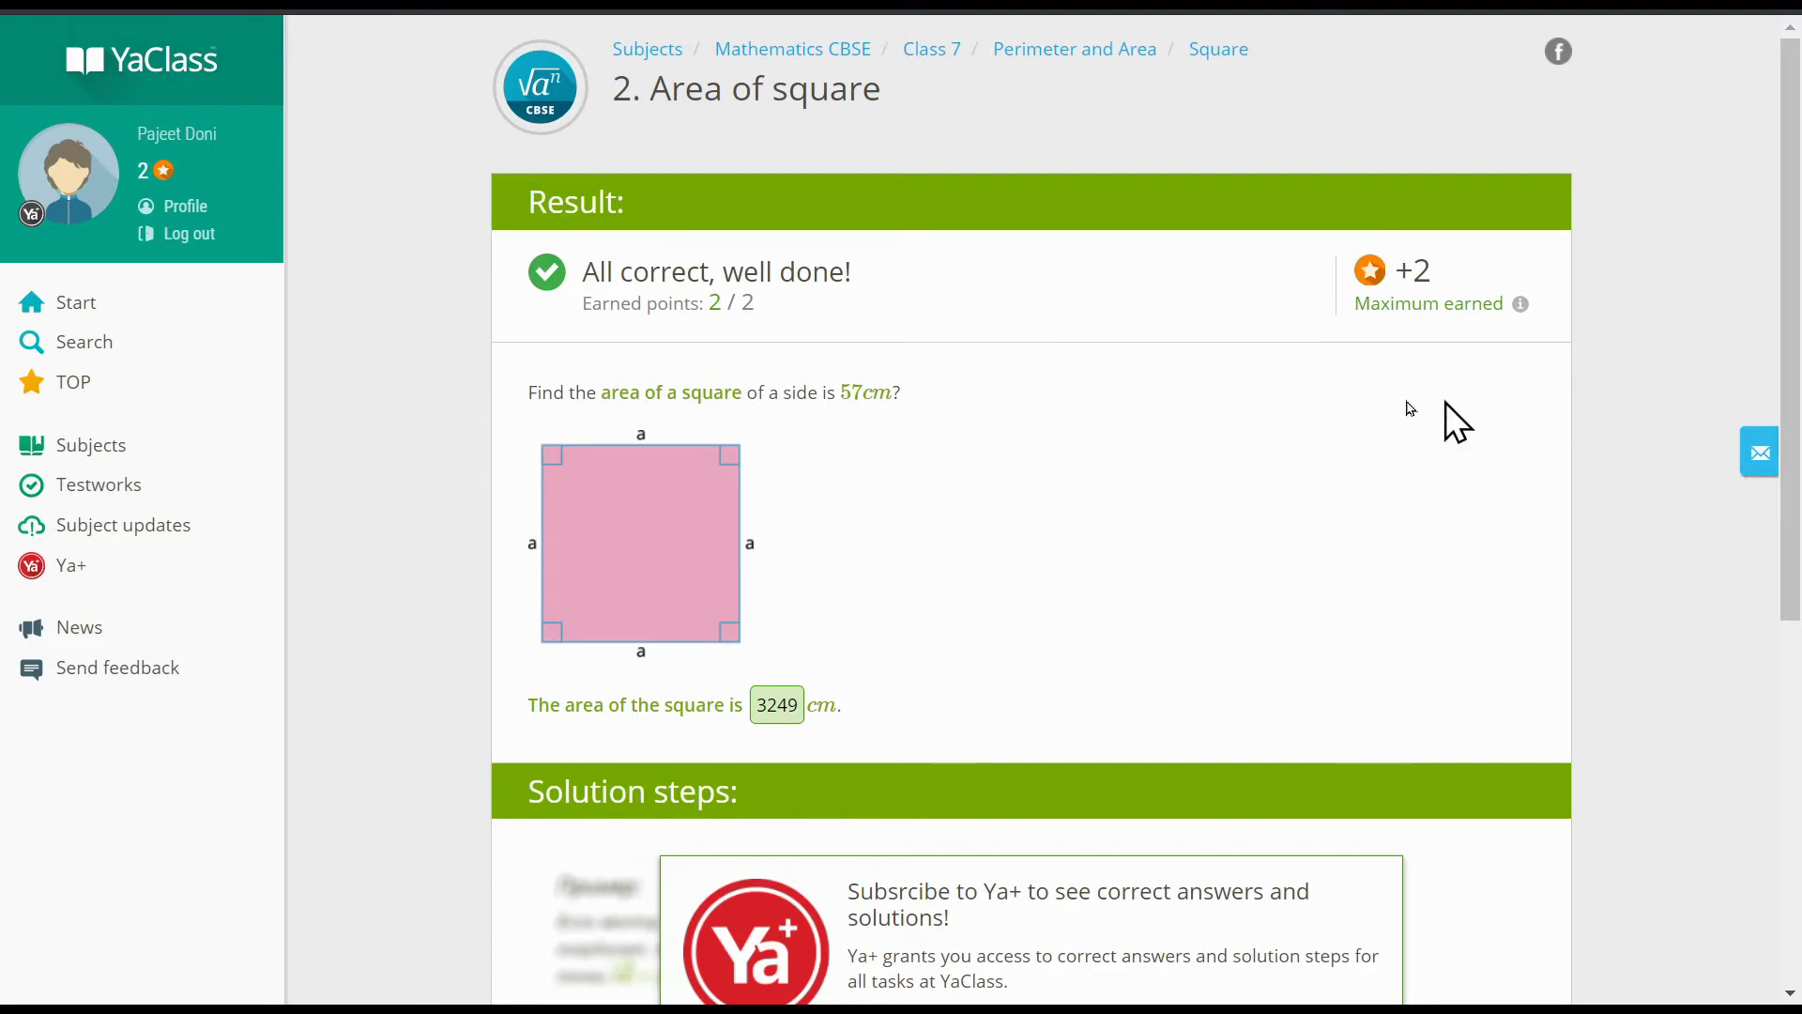
Step: Scroll down the result page to load a new exercise with a 113 cm side
{"action": "scroll", "coordinate": [1182, 559], "scroll_direction": "down", "scroll_amount": 1}
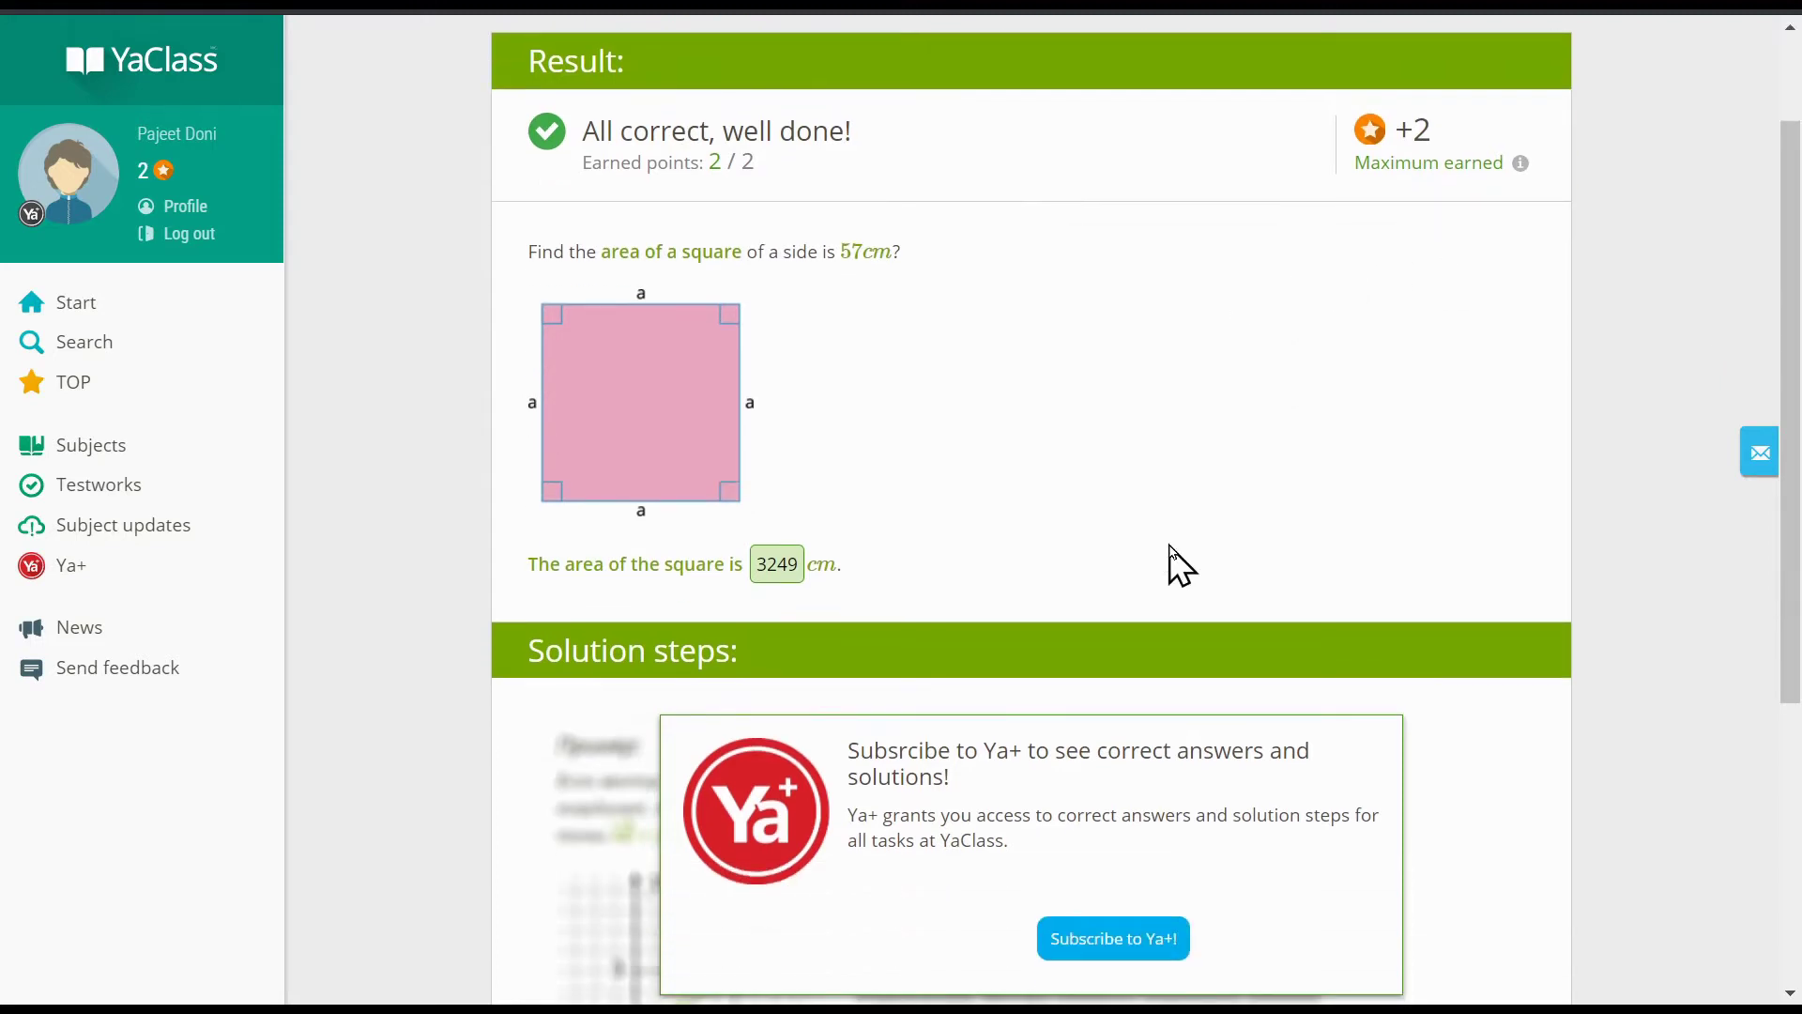
{"action": "scroll", "coordinate": [1129, 638], "scroll_direction": "down", "scroll_amount": 1}
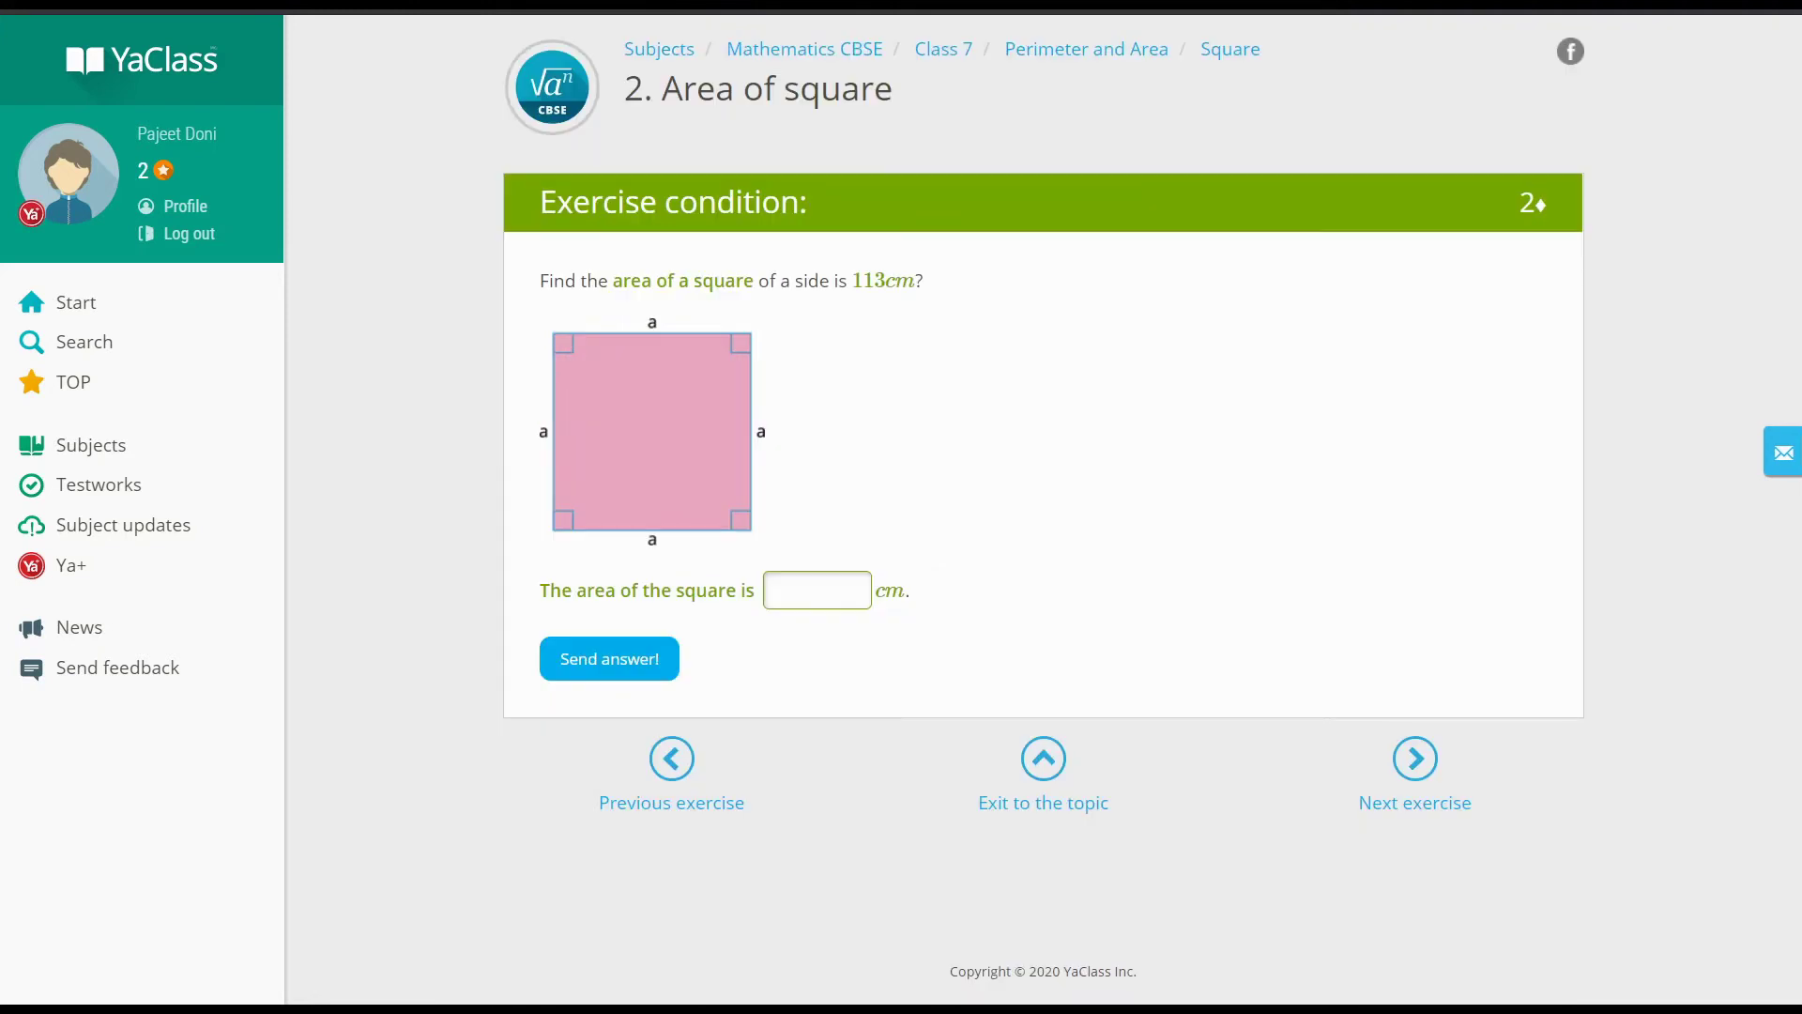
Step: Submit 425434 as the area of the 113 cm square
{"action": "left_click", "coordinate": [817, 590]}
{"action": "type", "text": "425434"}
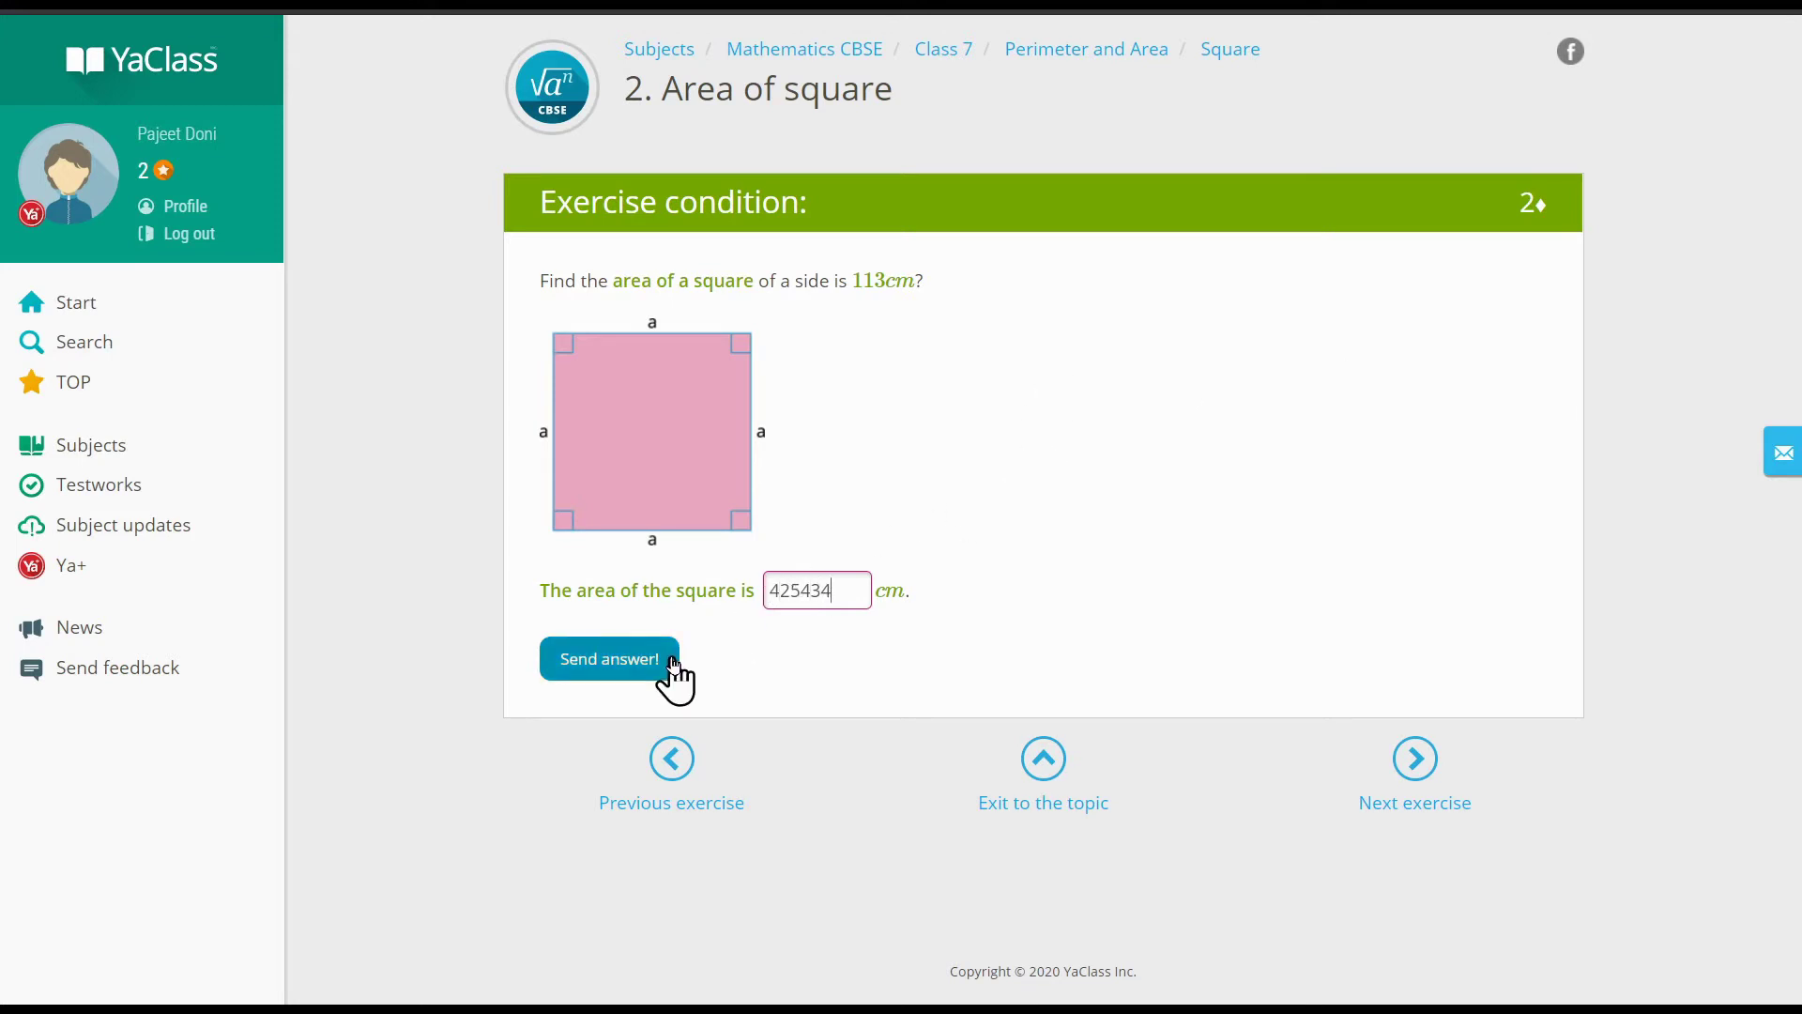
{"action": "left_click", "coordinate": [673, 663]}
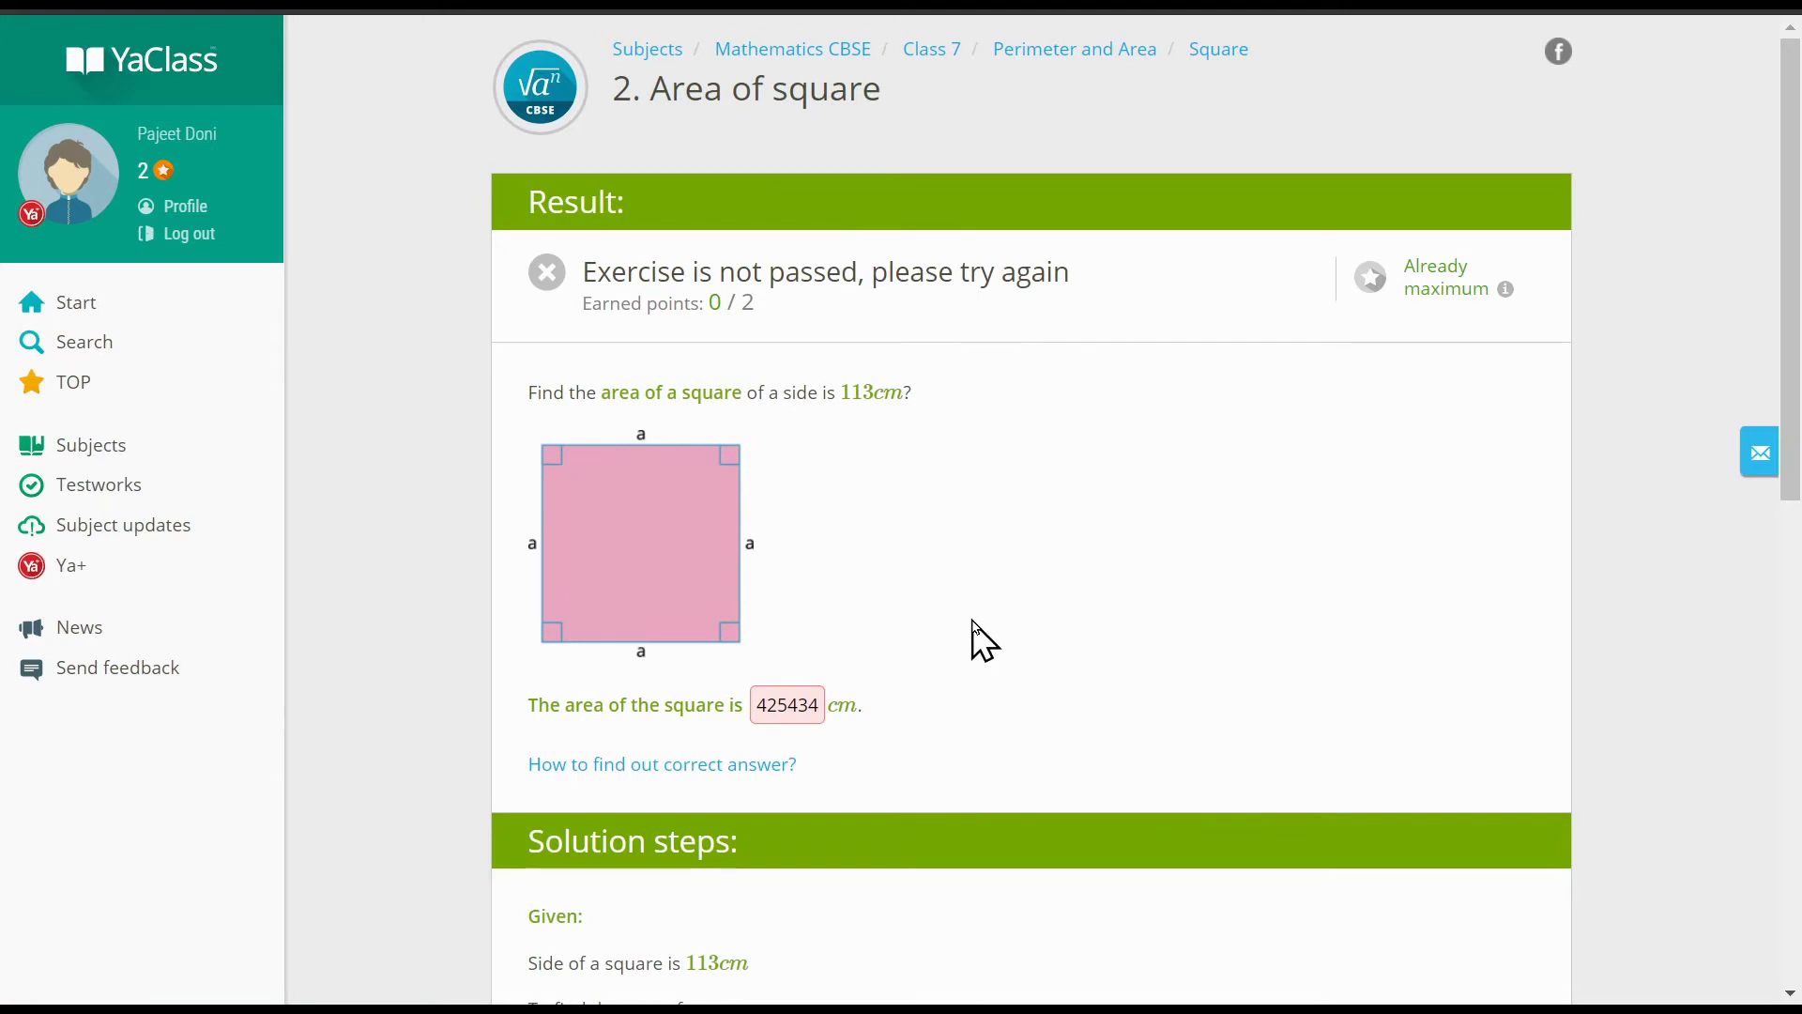
Step: Reveal the correct answer 12769 and review the solution steps working out 113 × 113
{"action": "left_click", "coordinate": [789, 711]}
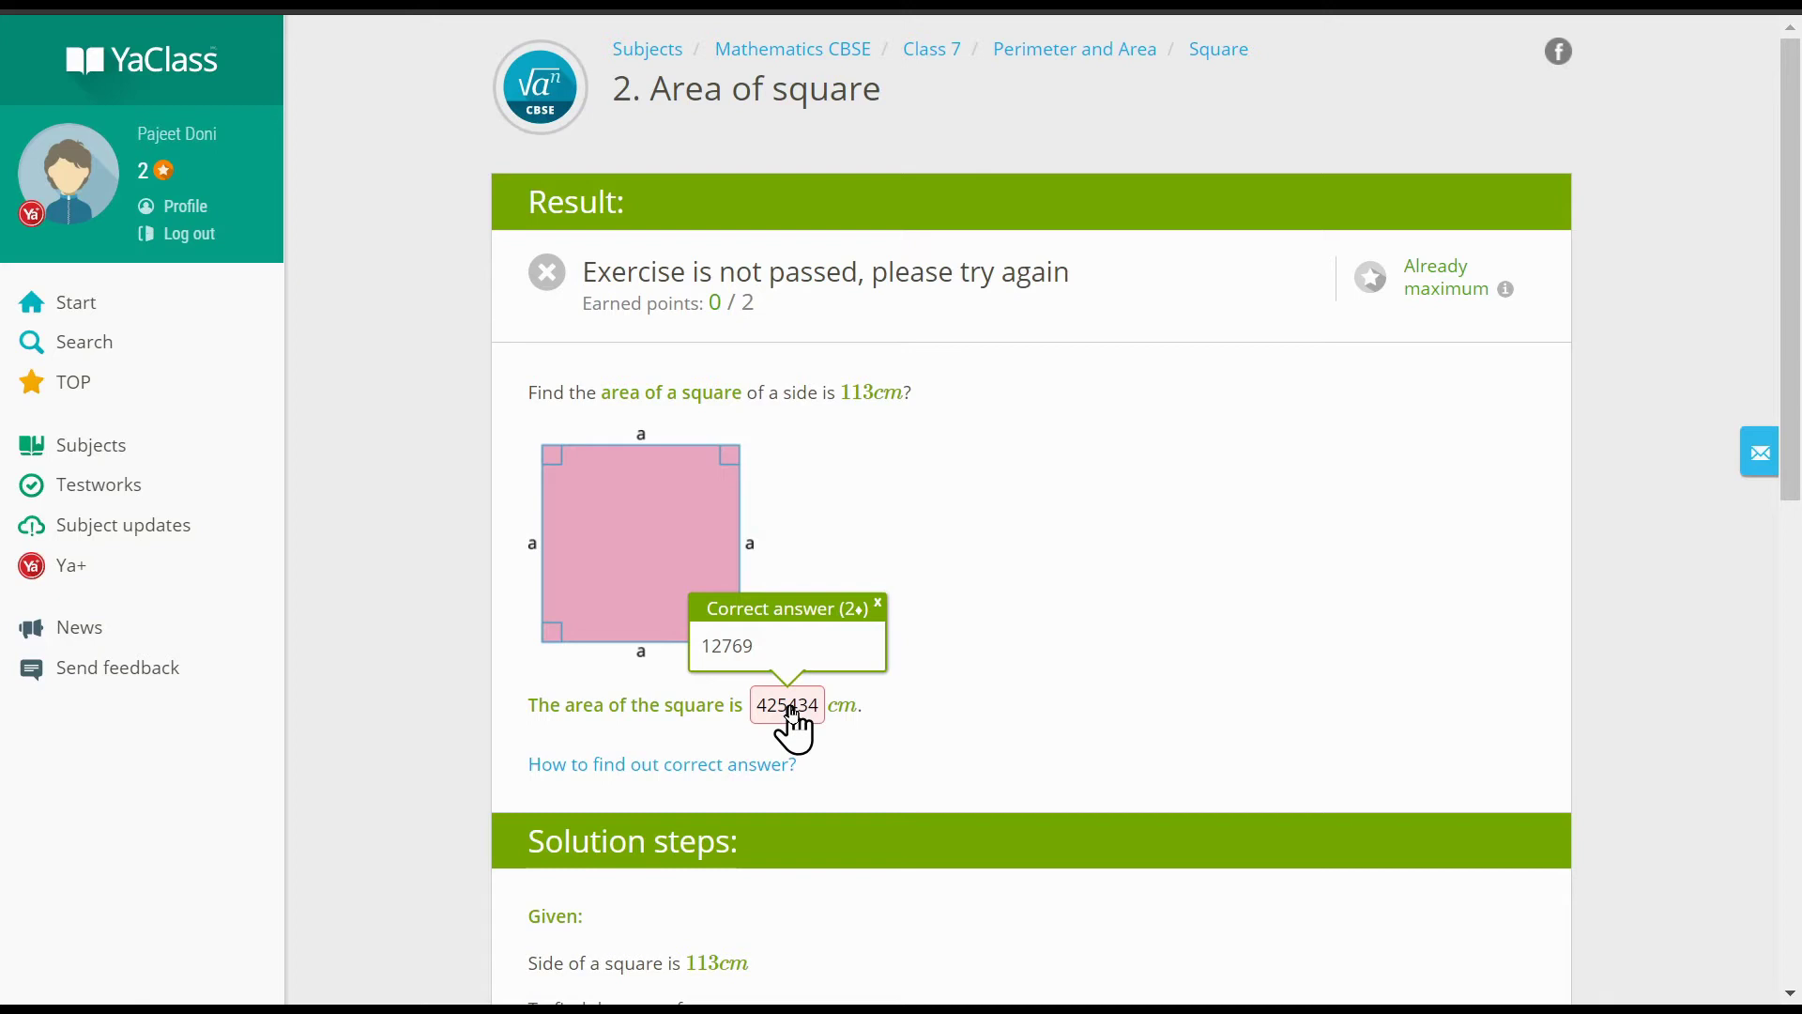
{"action": "scroll", "coordinate": [977, 723], "scroll_direction": "down", "scroll_amount": 3}
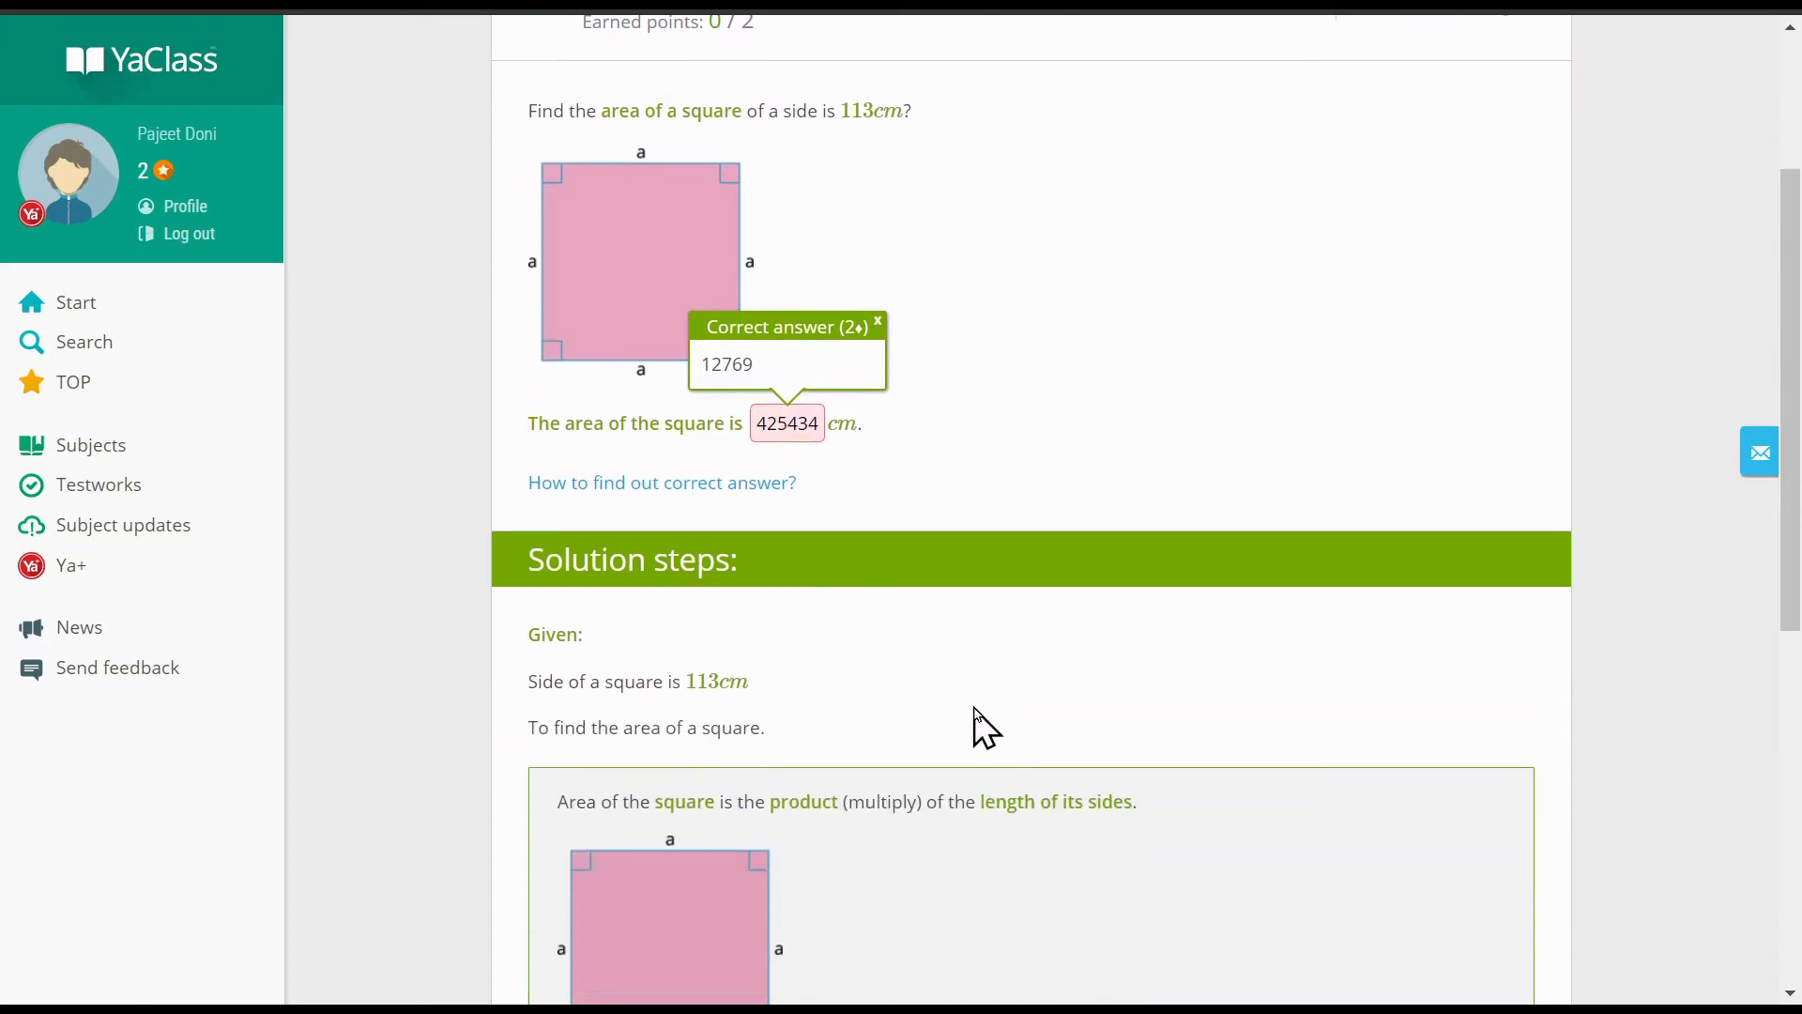
{"action": "scroll", "coordinate": [976, 723], "scroll_direction": "down", "scroll_amount": 3}
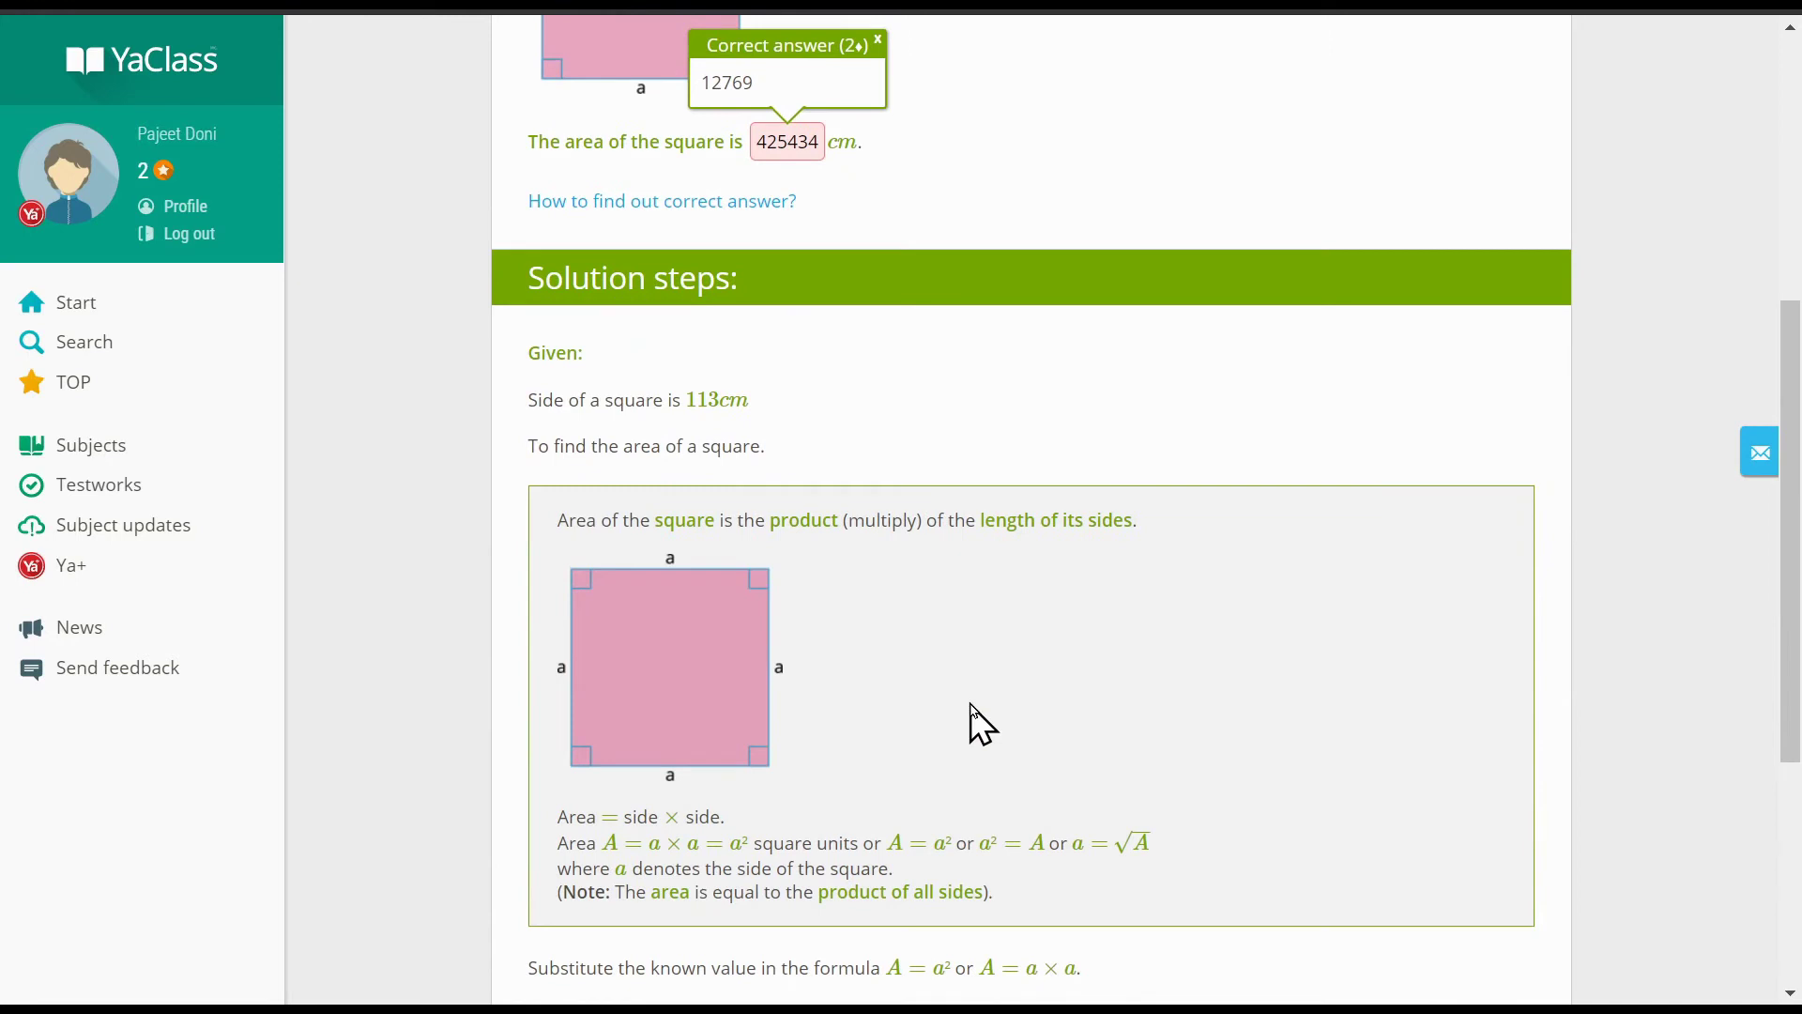
{"action": "scroll", "coordinate": [970, 706], "scroll_direction": "down", "scroll_amount": 2}
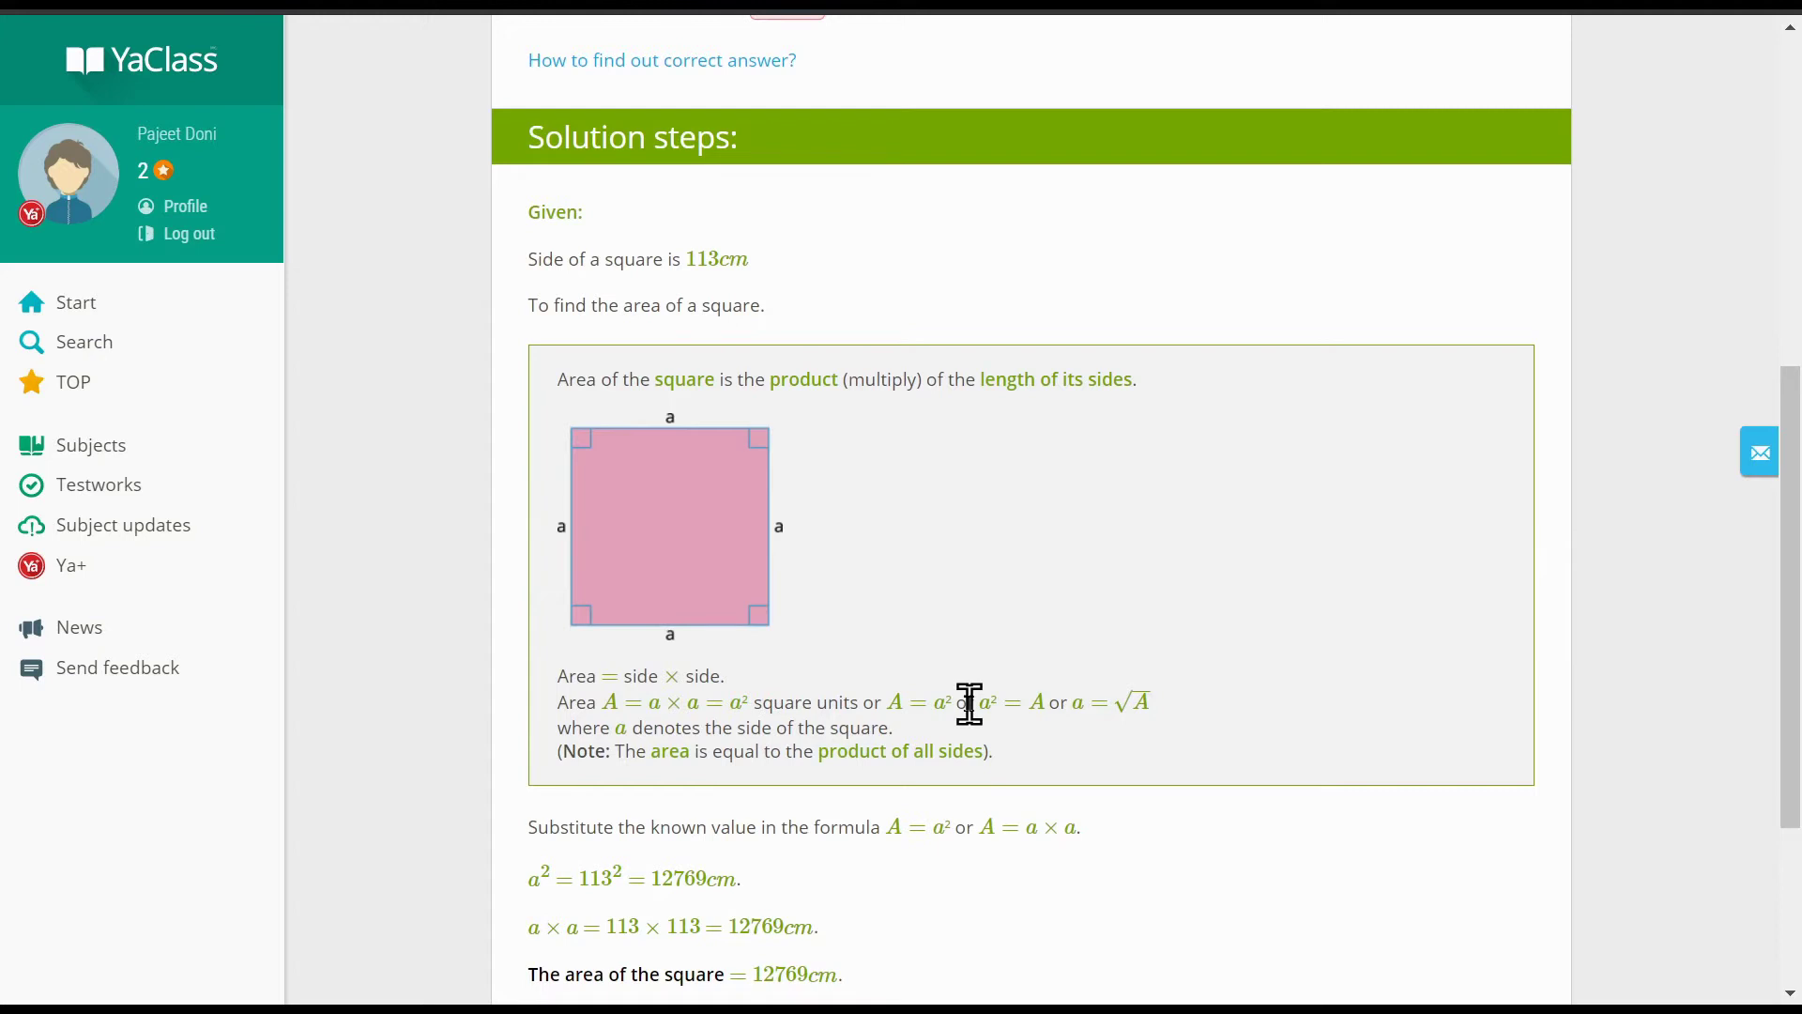
{"action": "scroll", "coordinate": [971, 706], "scroll_direction": "down", "scroll_amount": 2}
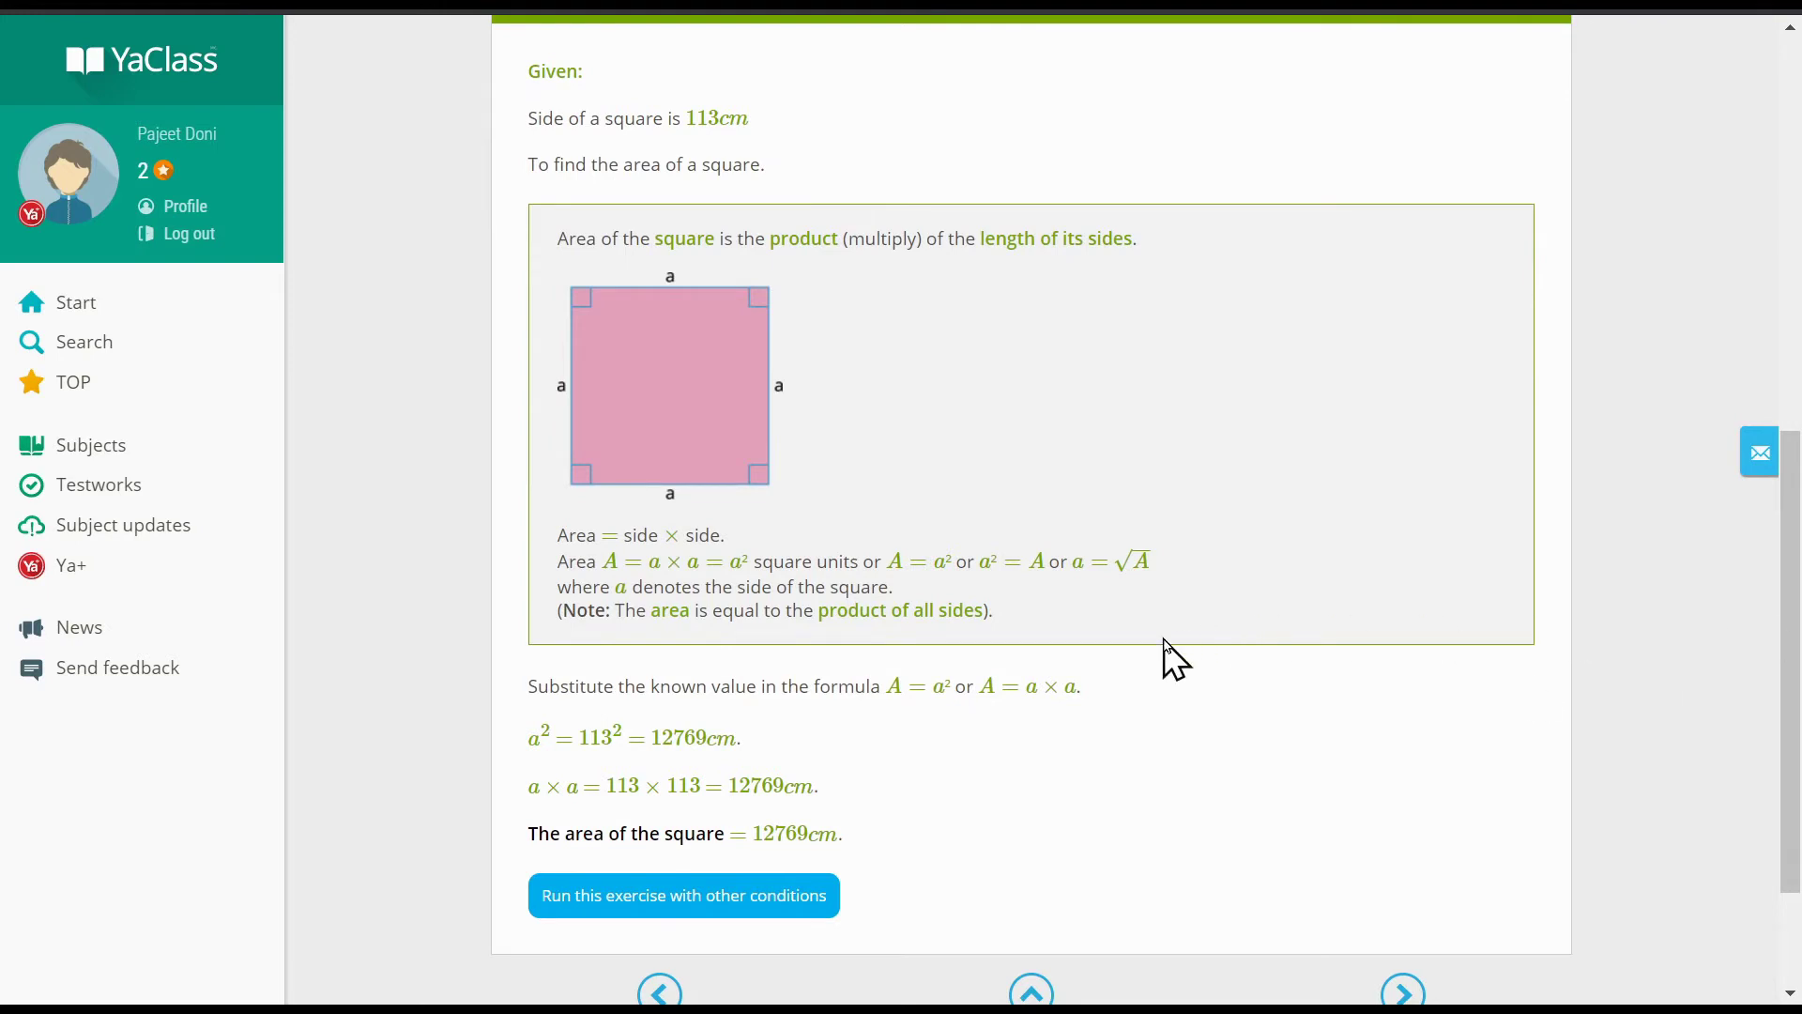
{"action": "scroll", "coordinate": [1086, 699], "scroll_direction": "down", "scroll_amount": 3}
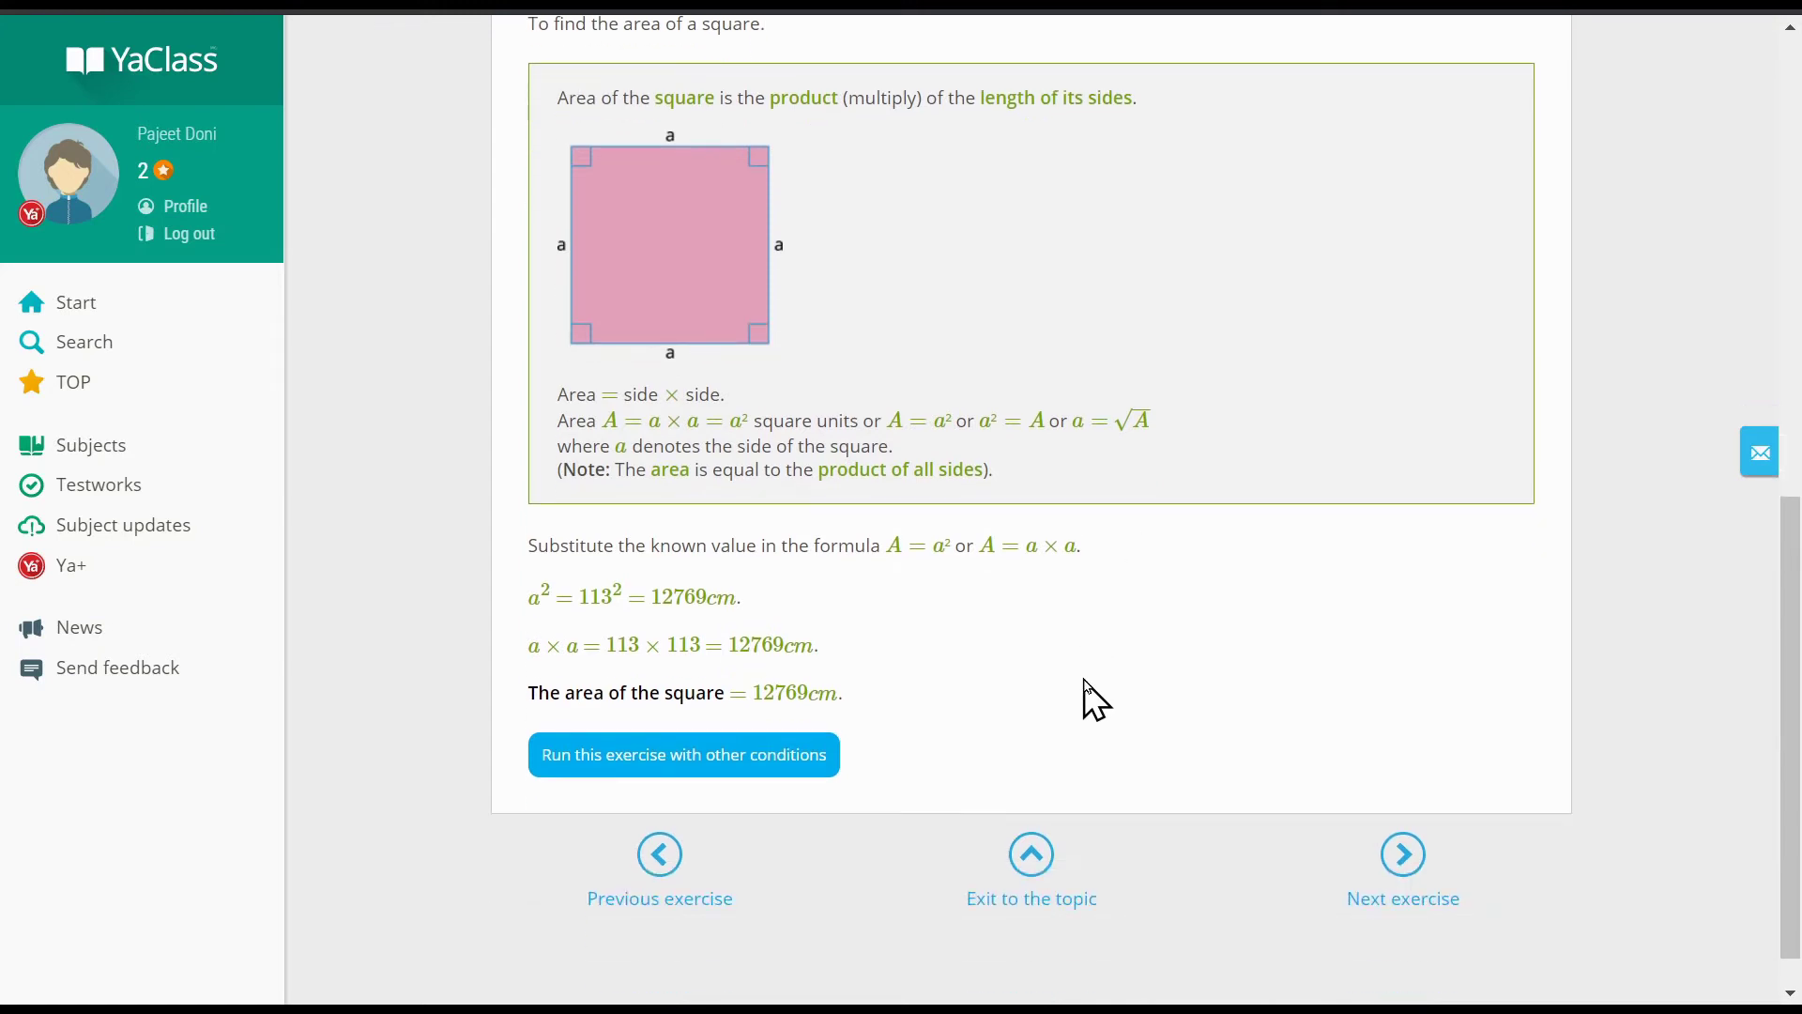
{"action": "scroll", "coordinate": [1086, 699], "scroll_direction": "up", "scroll_amount": 10}
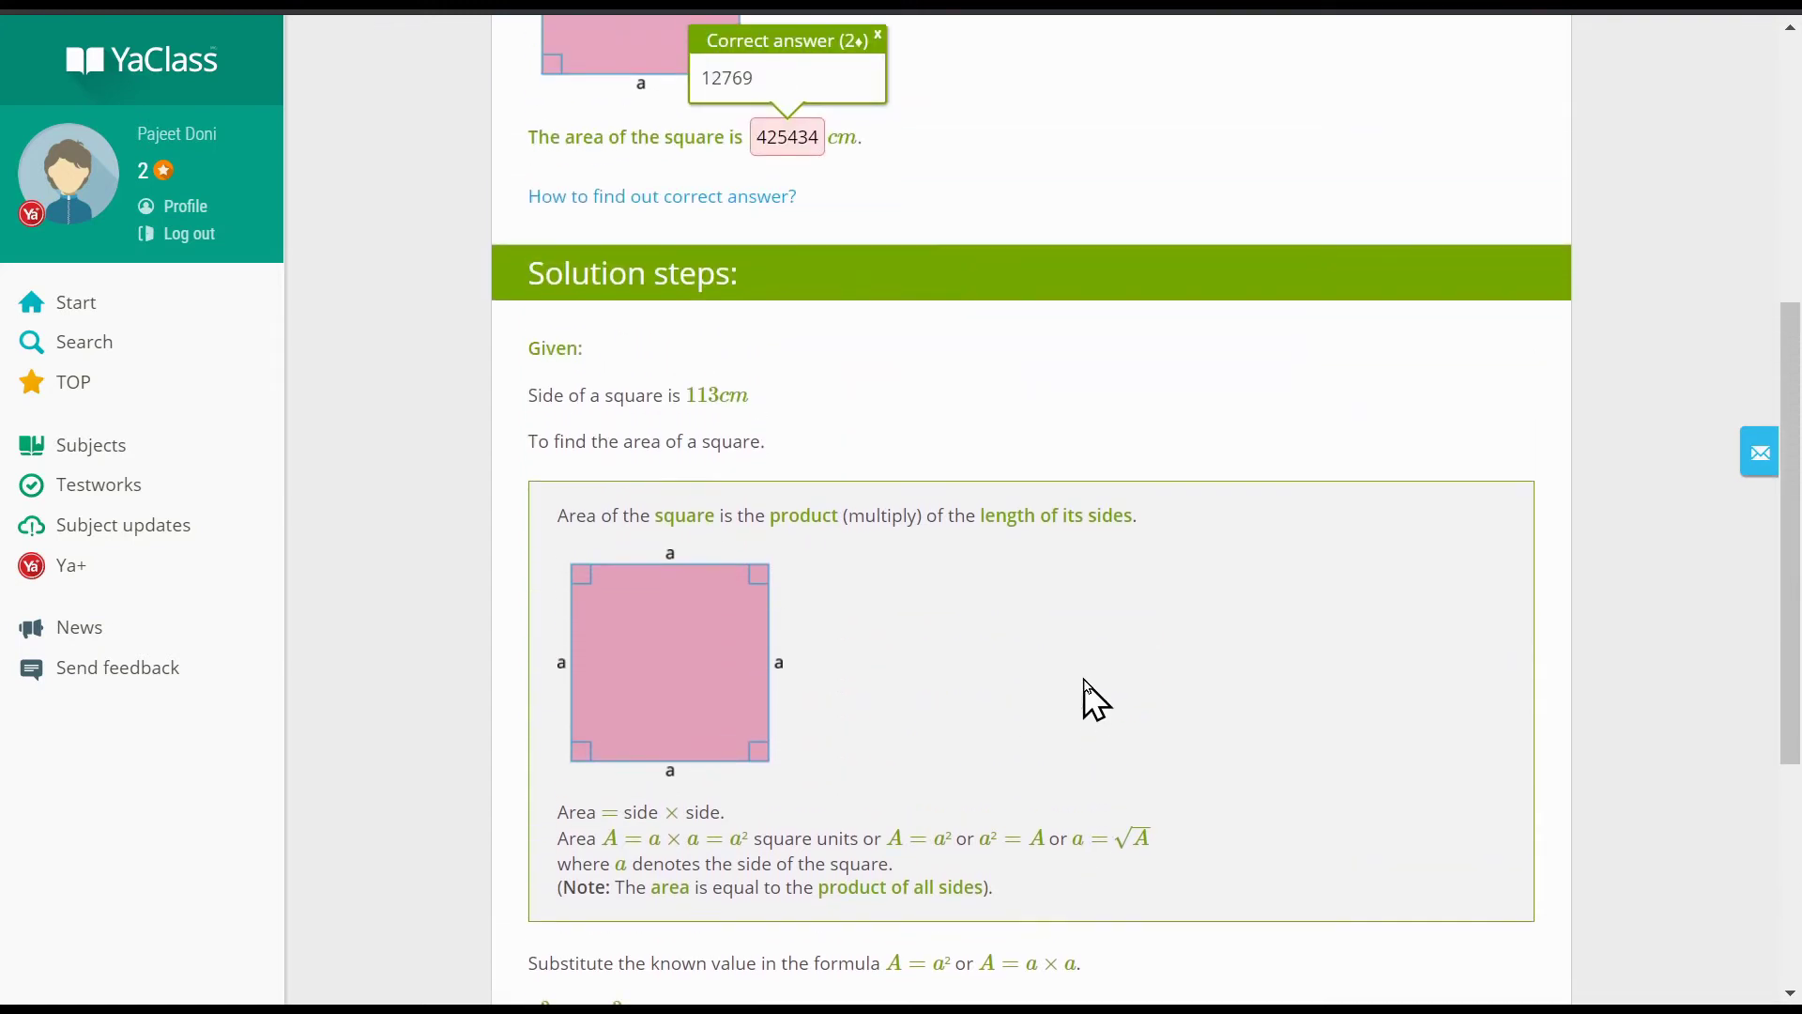
{"action": "scroll", "coordinate": [1087, 699], "scroll_direction": "up", "scroll_amount": 3}
{"action": "scroll", "coordinate": [1086, 700], "scroll_direction": "up", "scroll_amount": 3}
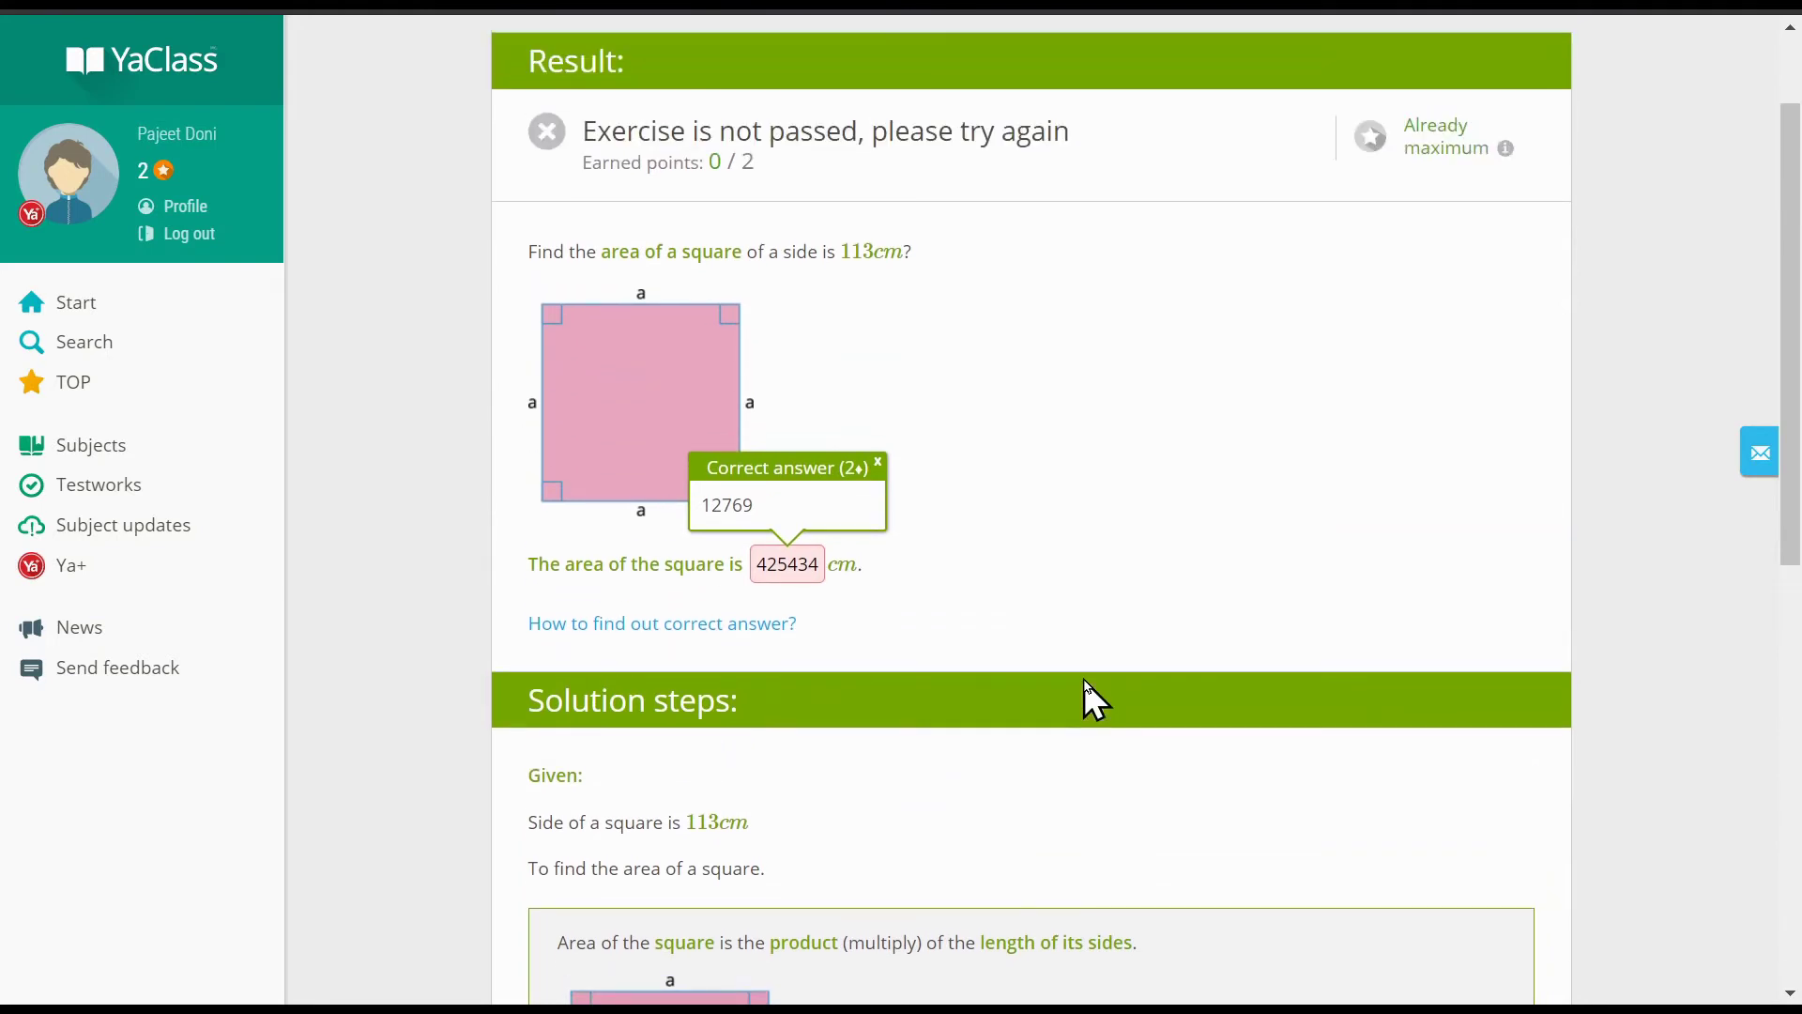
{"action": "scroll", "coordinate": [1086, 699], "scroll_direction": "up", "scroll_amount": 3}
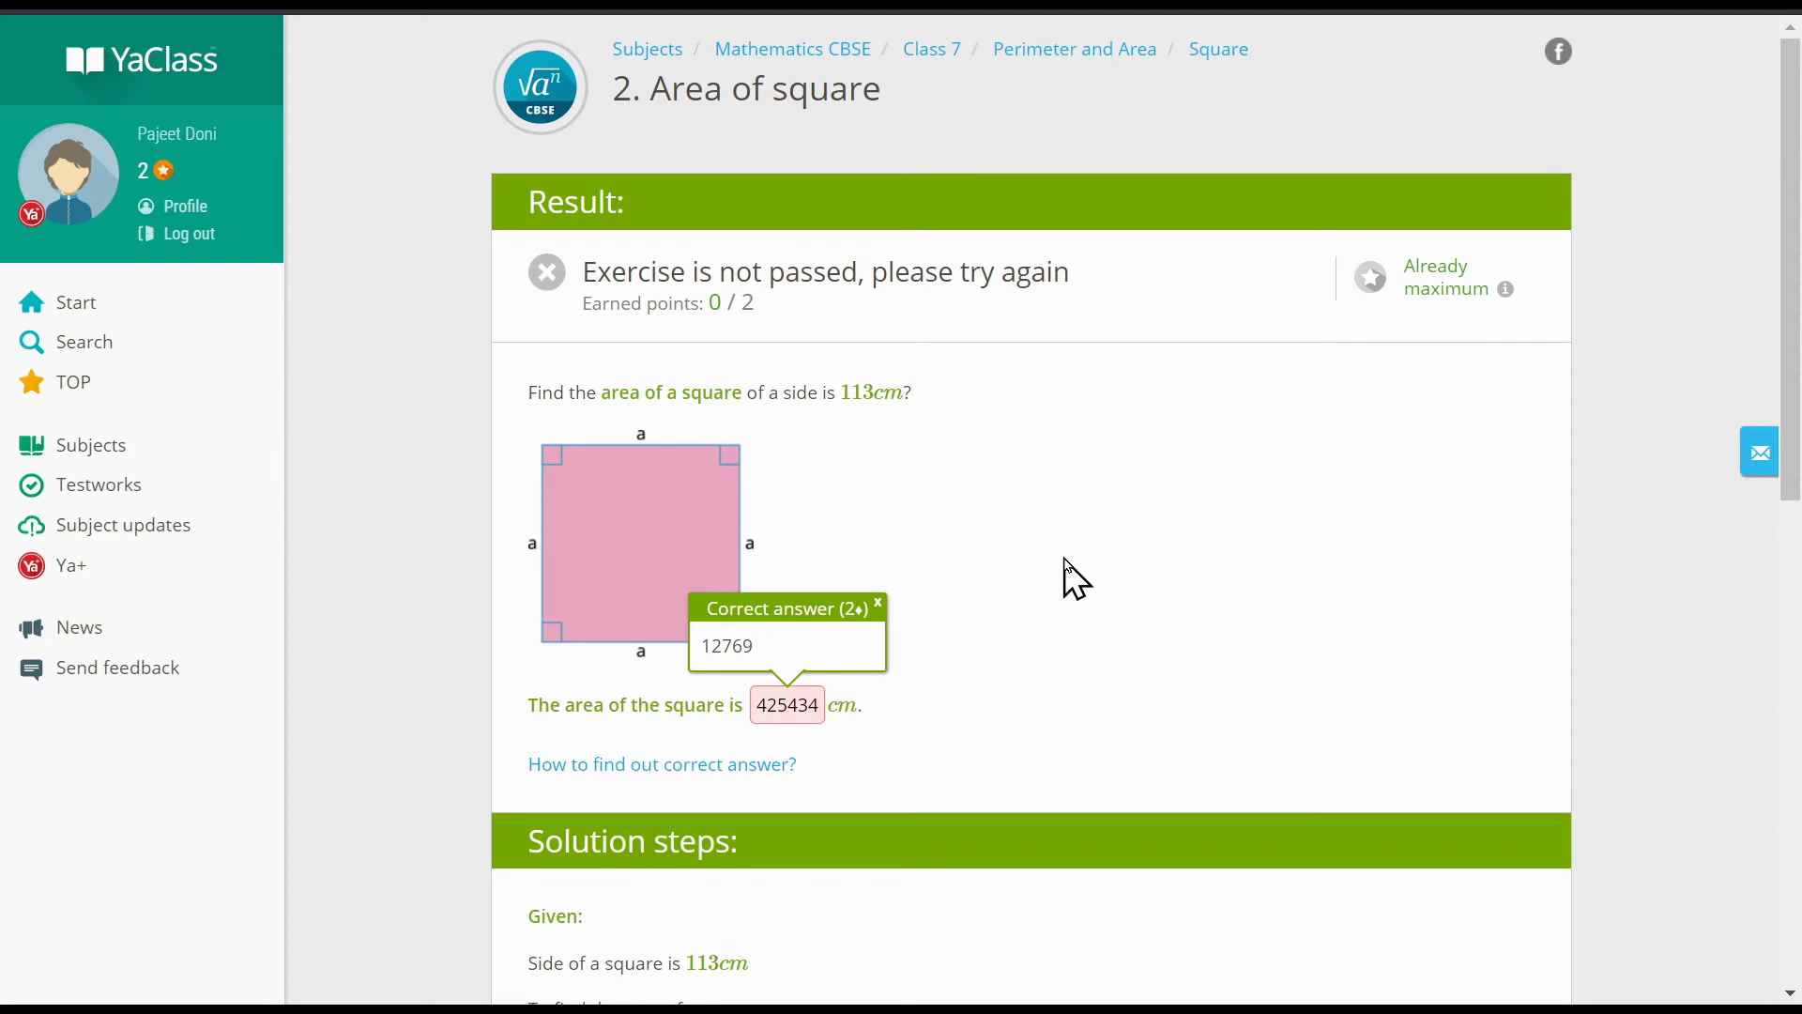
{"action": "scroll", "coordinate": [1067, 563], "scroll_direction": "down", "scroll_amount": 10}
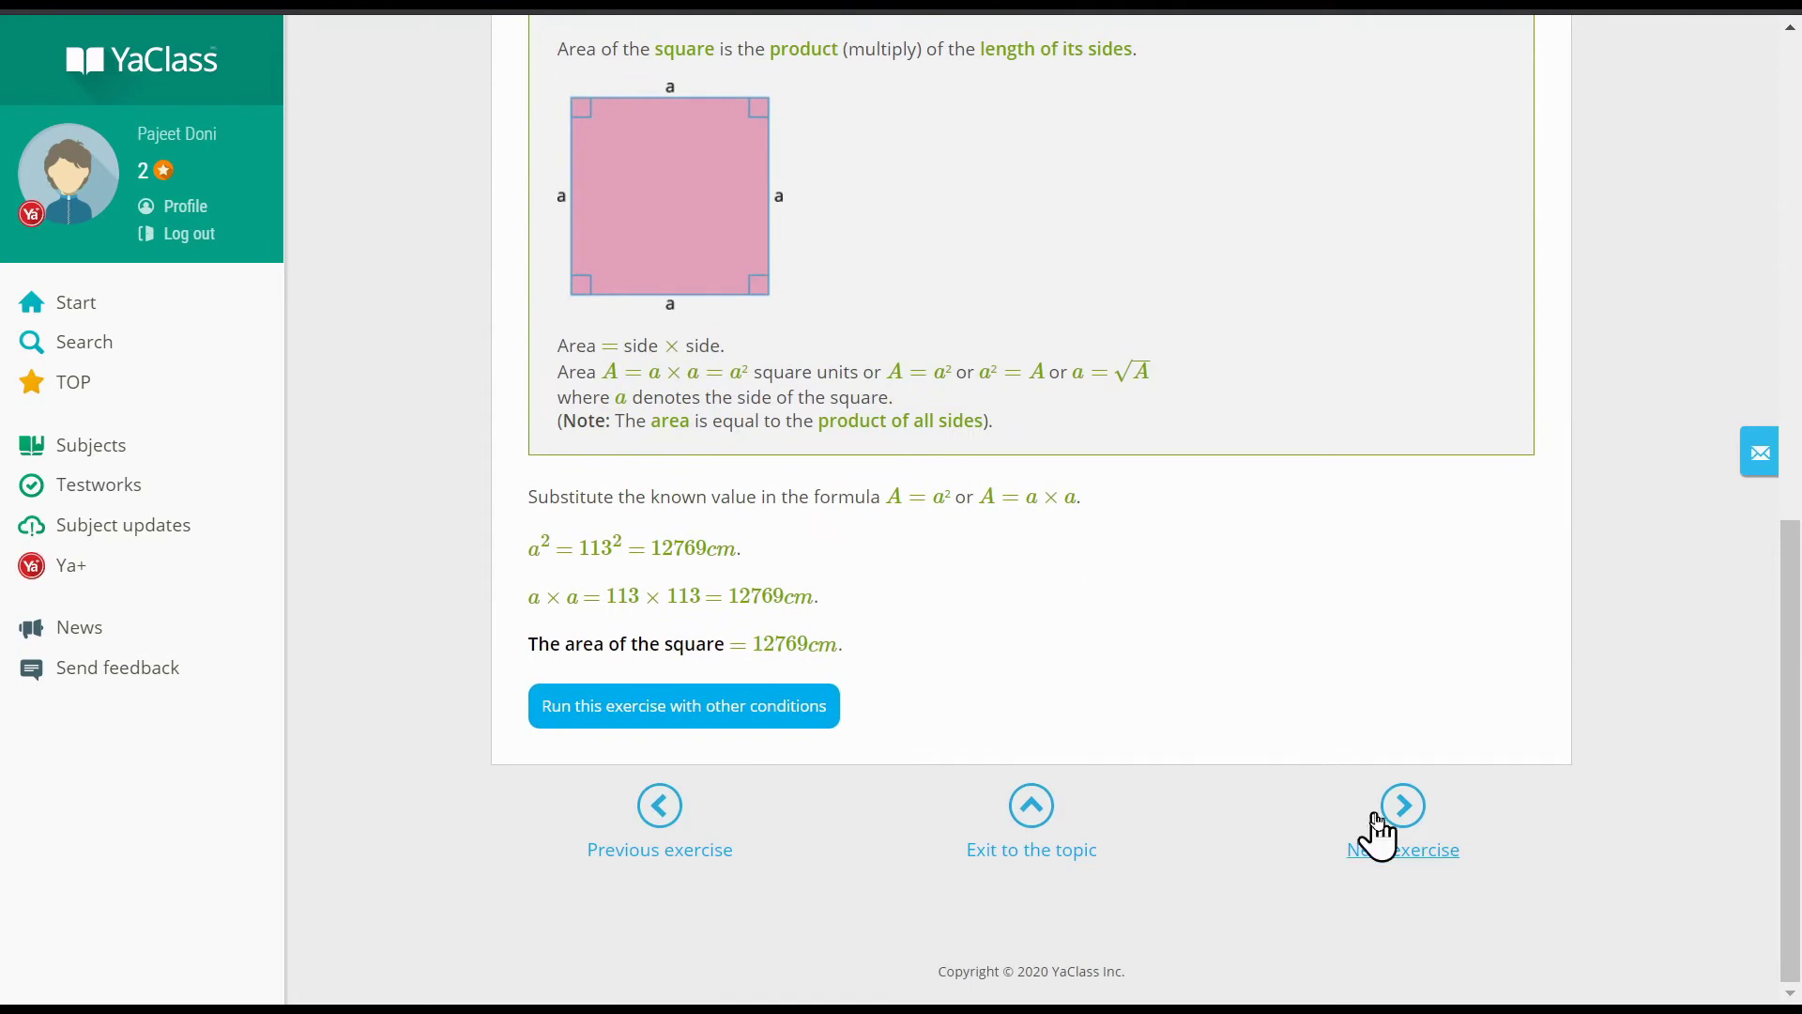
Step: Advance from Perimeter of square through exercises 4–8, then return to the Square topic page
{"action": "left_click", "coordinate": [1384, 813]}
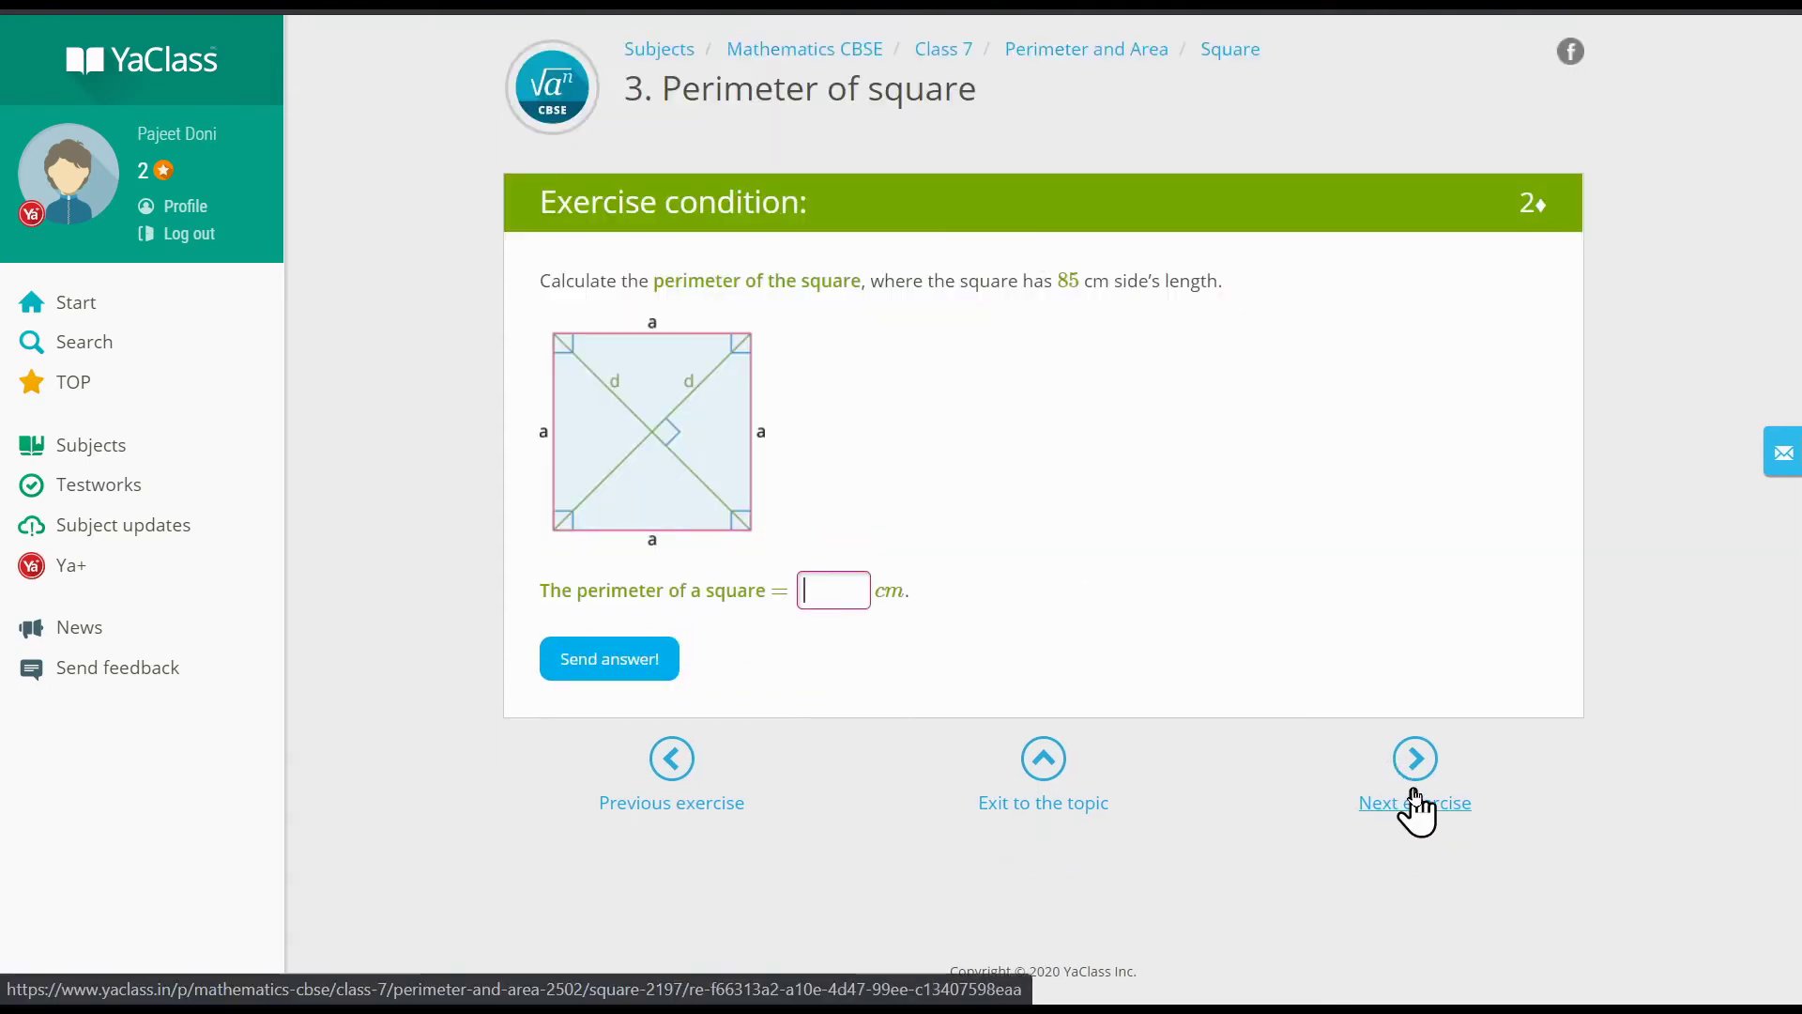
{"action": "left_click", "coordinate": [1414, 796]}
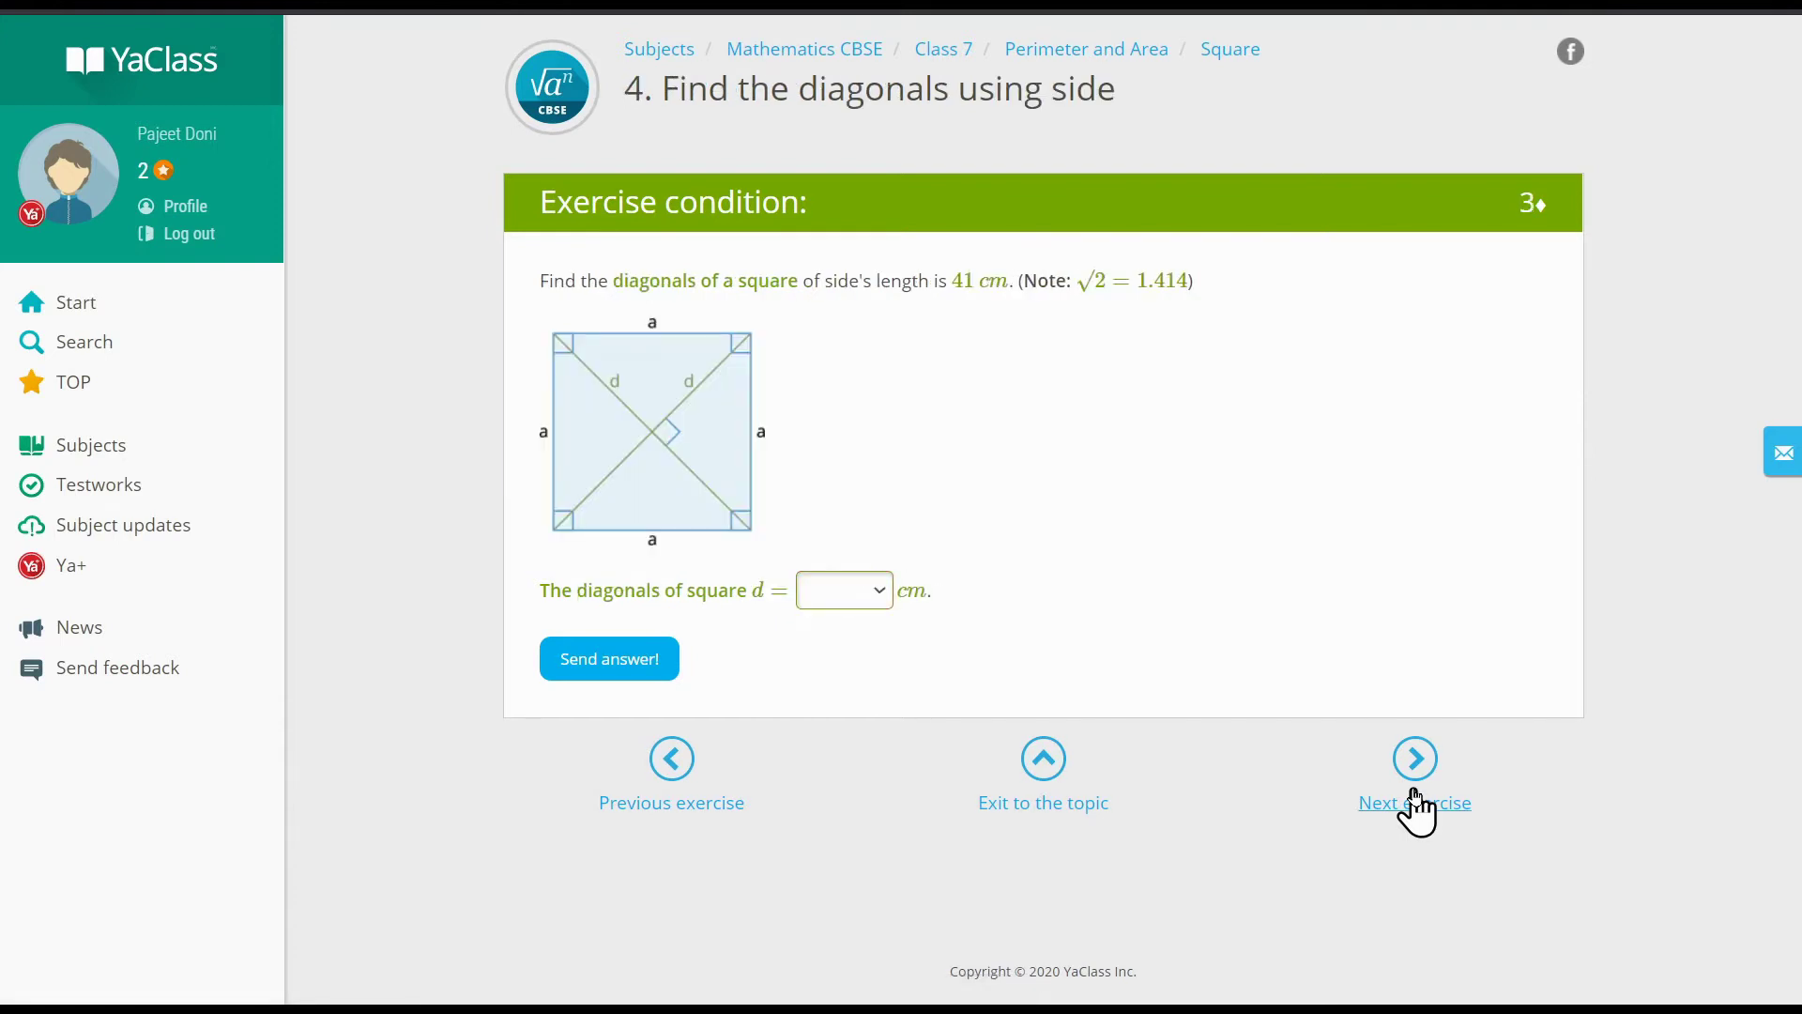
{"action": "left_click", "coordinate": [1415, 796]}
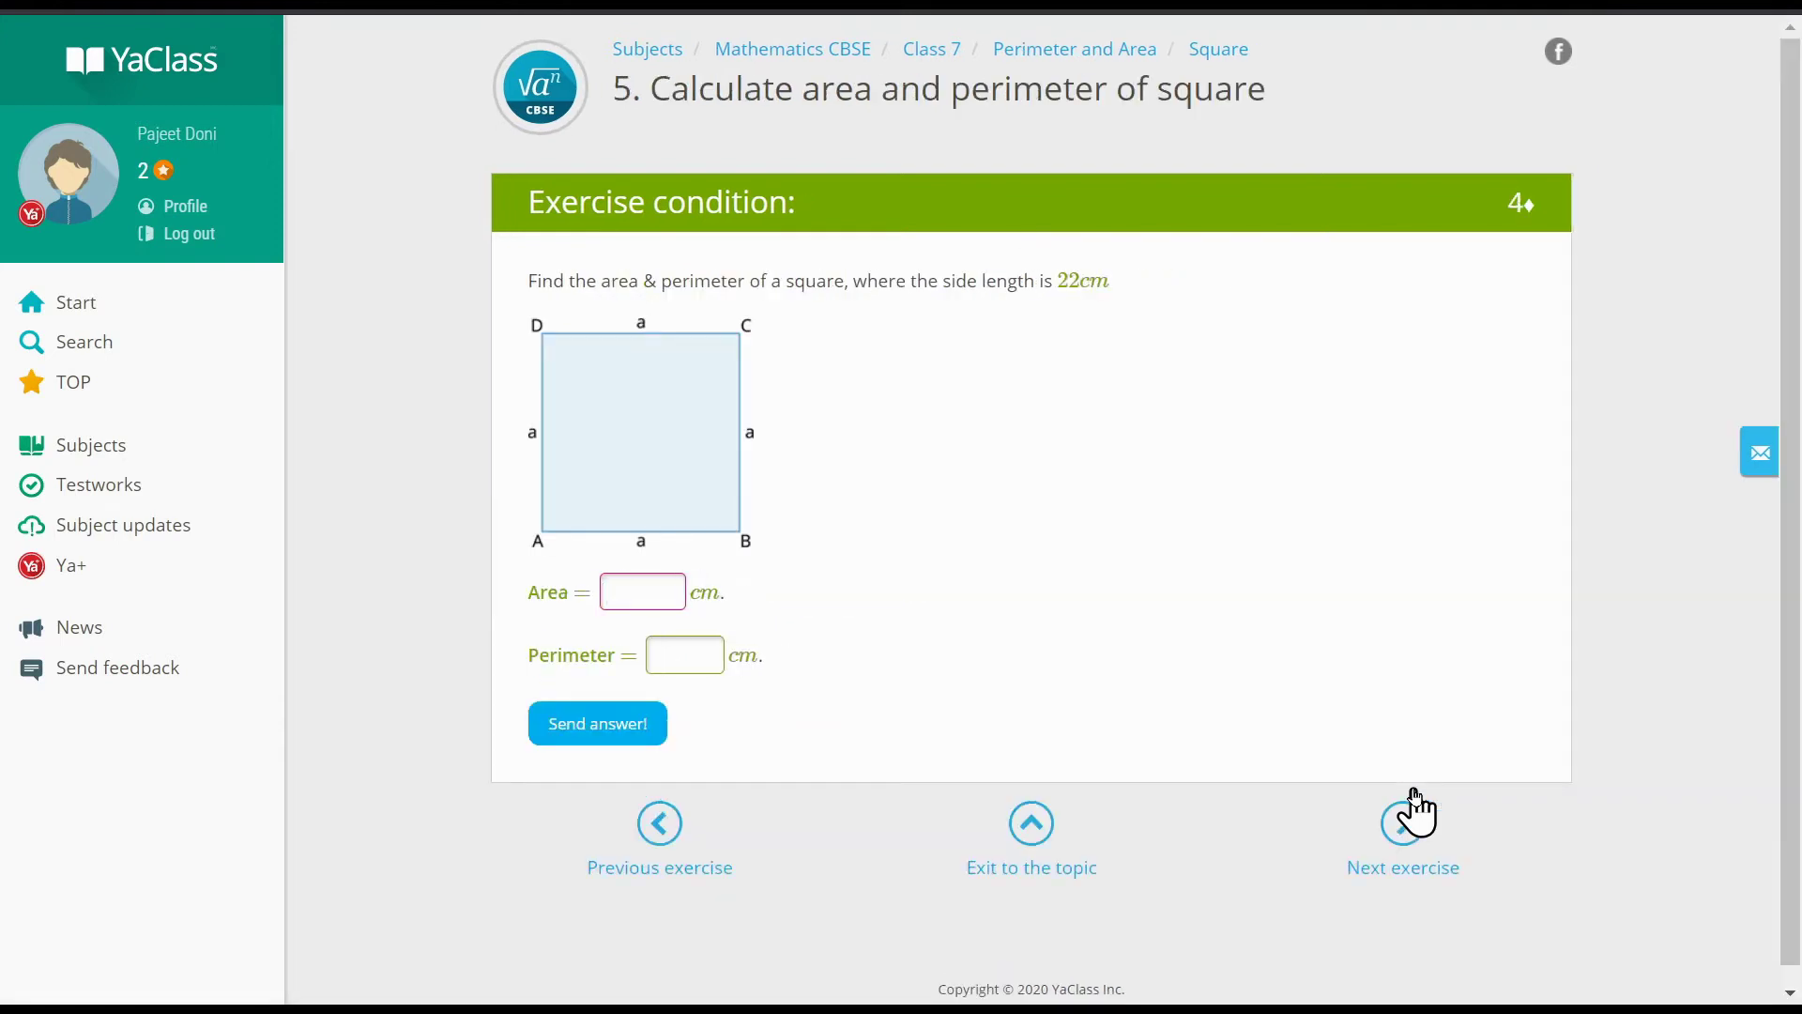
{"action": "left_click", "coordinate": [1410, 845]}
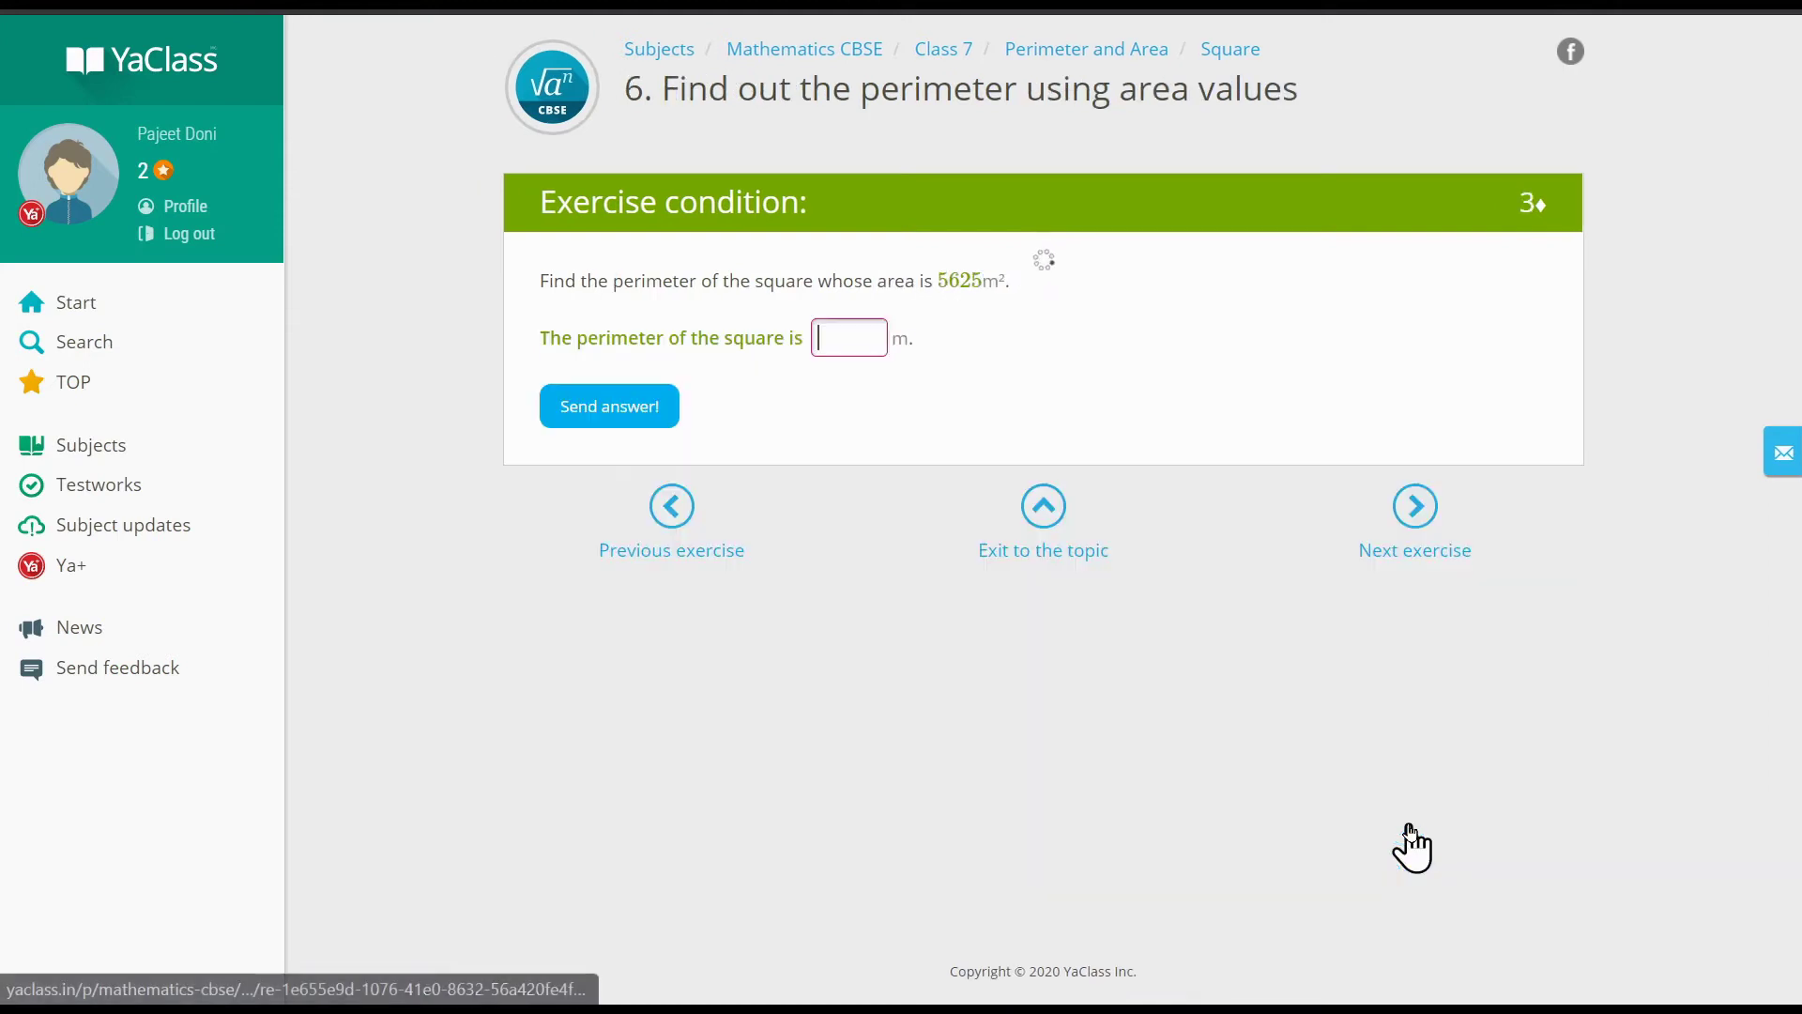
{"action": "left_click", "coordinate": [1437, 550]}
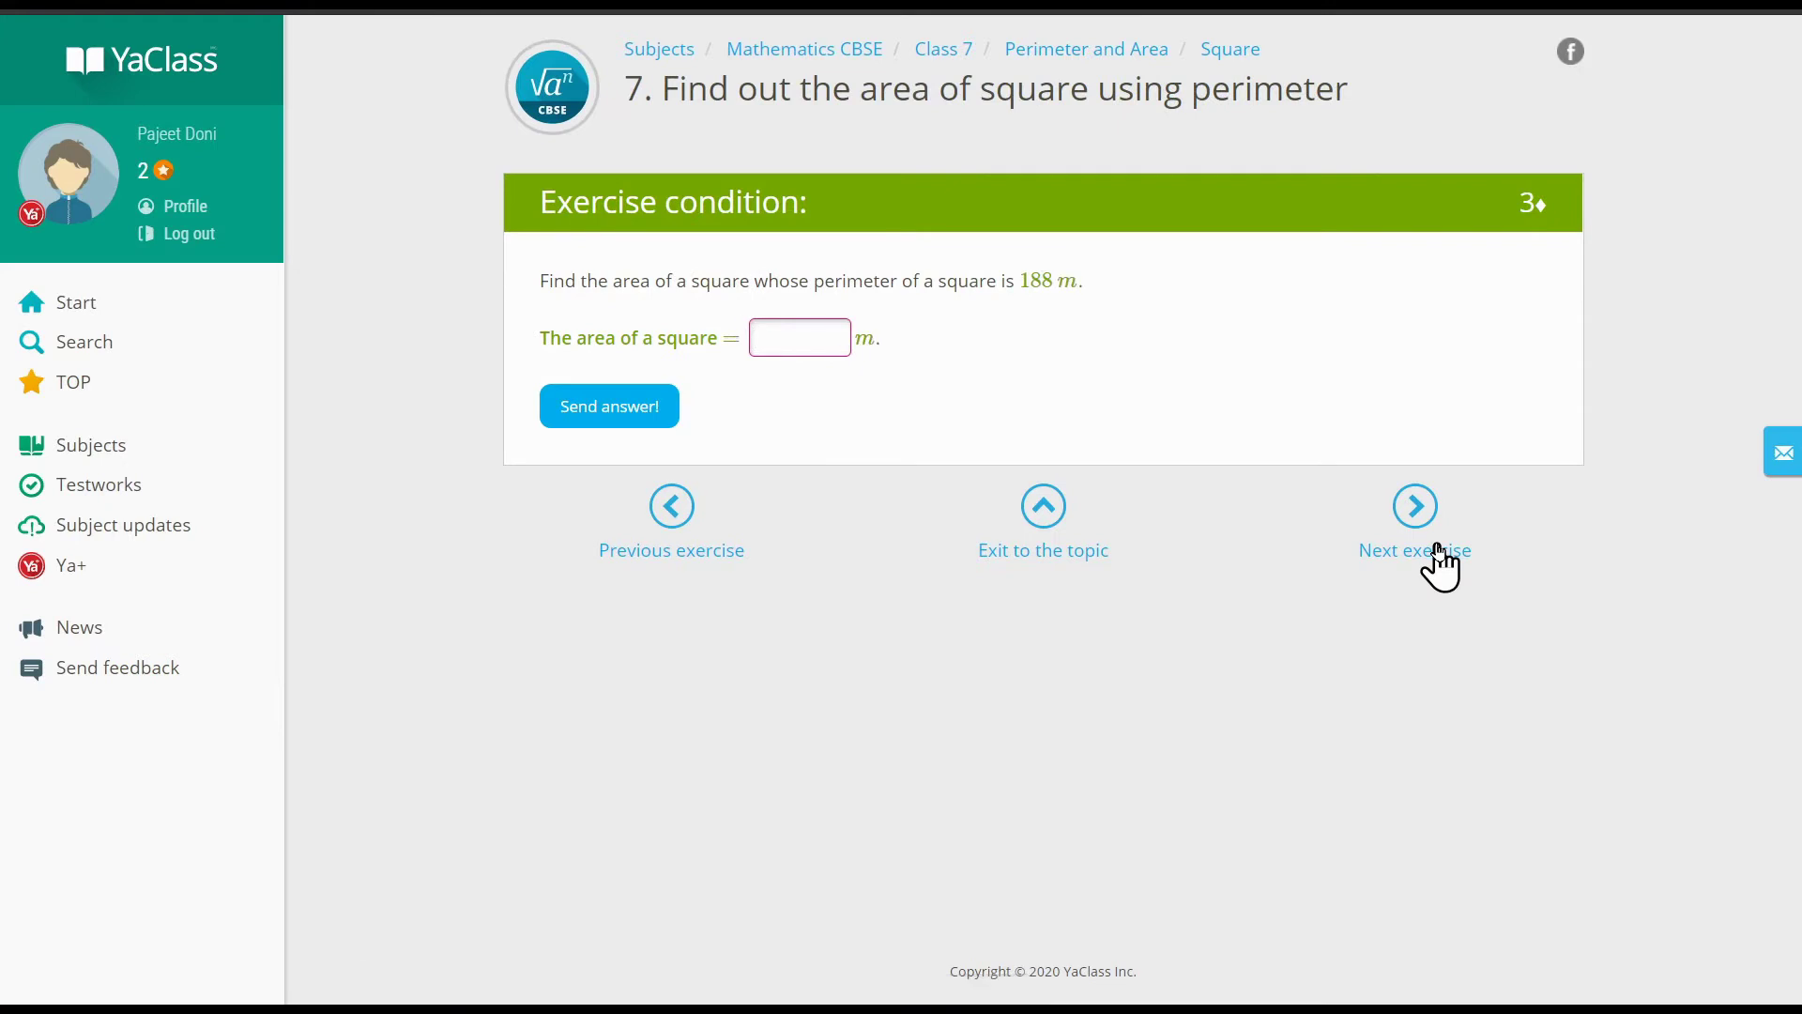
{"action": "left_click", "coordinate": [1437, 550]}
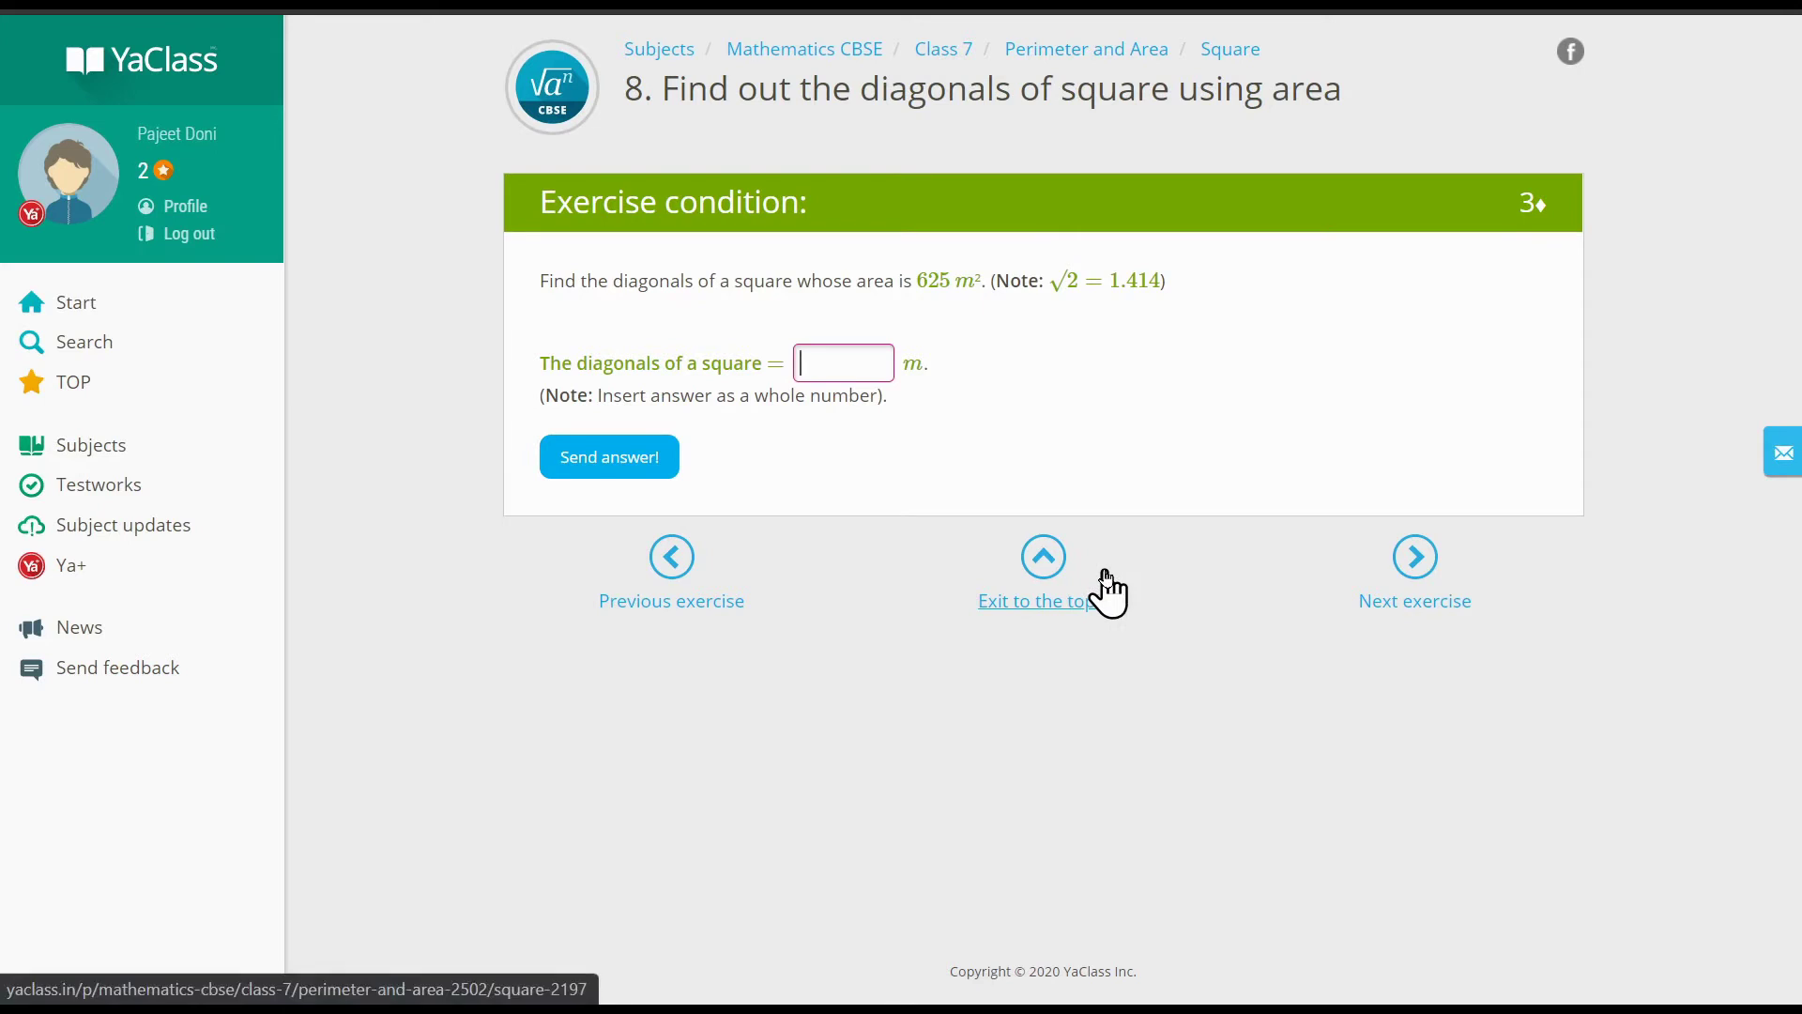
{"action": "left_click", "coordinate": [1075, 604]}
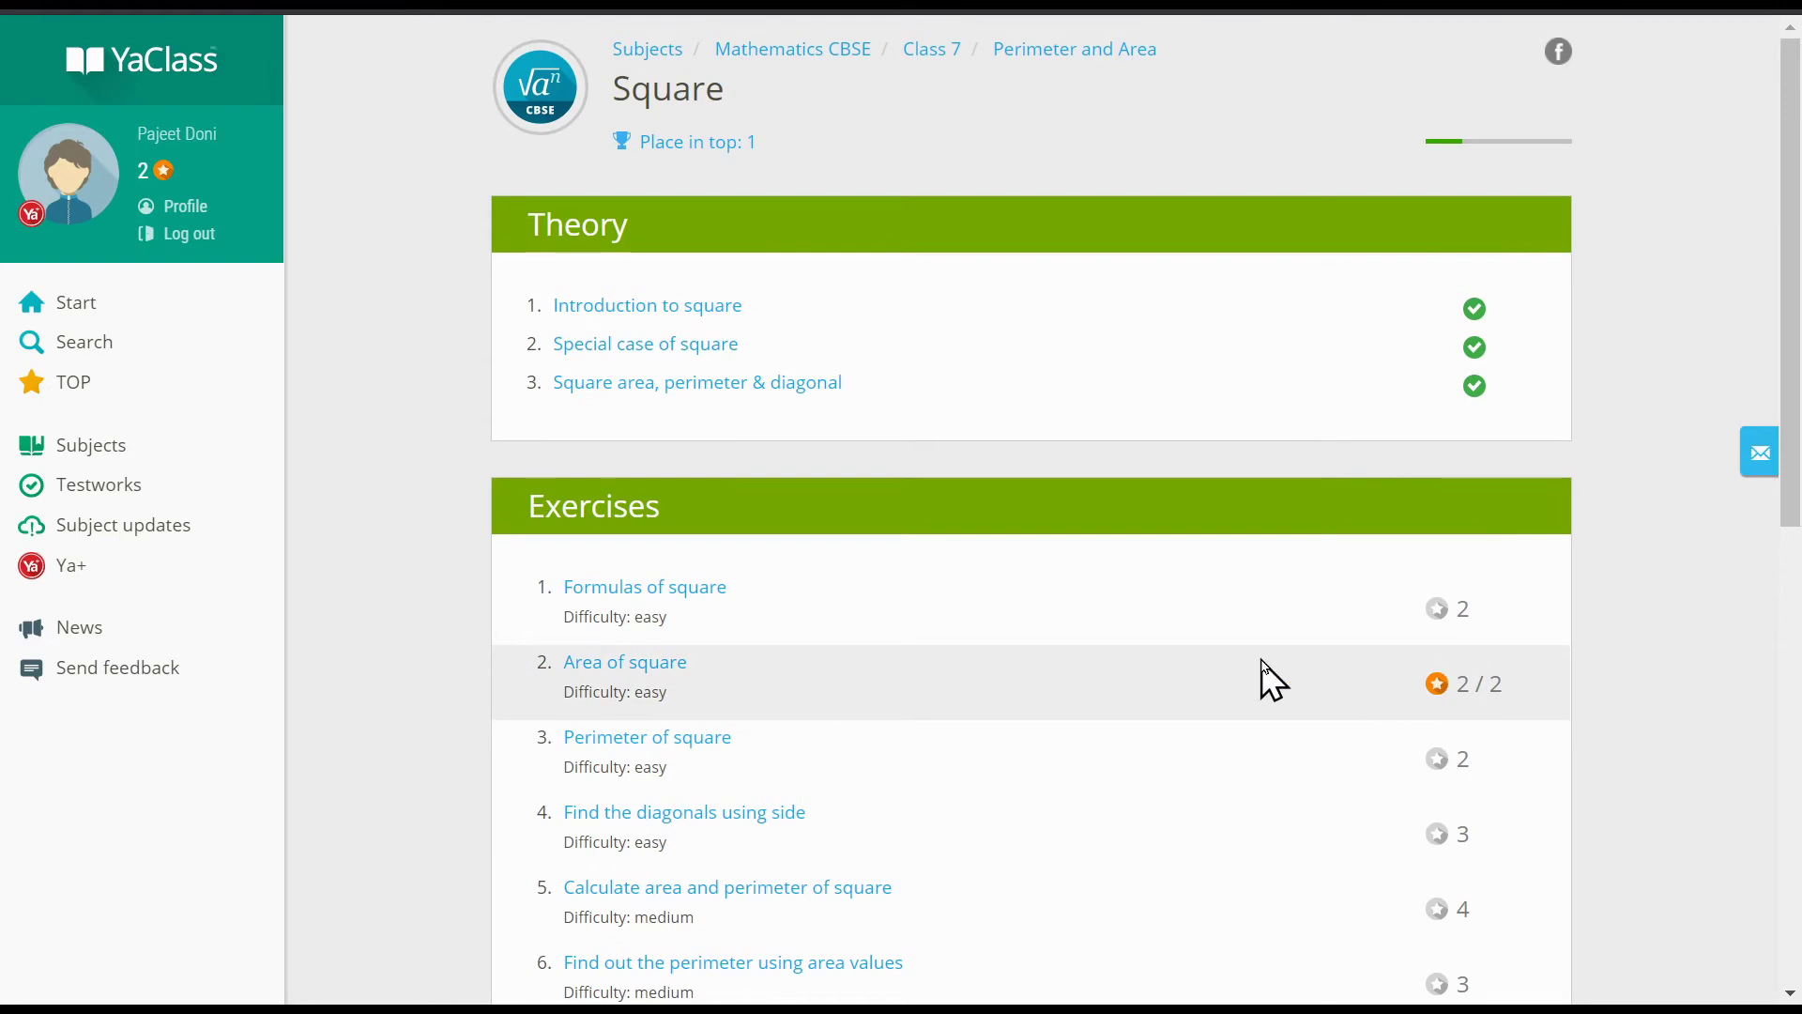
Step: Scroll down the Square topic page to the Tests section with the 10-point Training test
{"action": "scroll", "coordinate": [1263, 662], "scroll_direction": "down", "scroll_amount": 10}
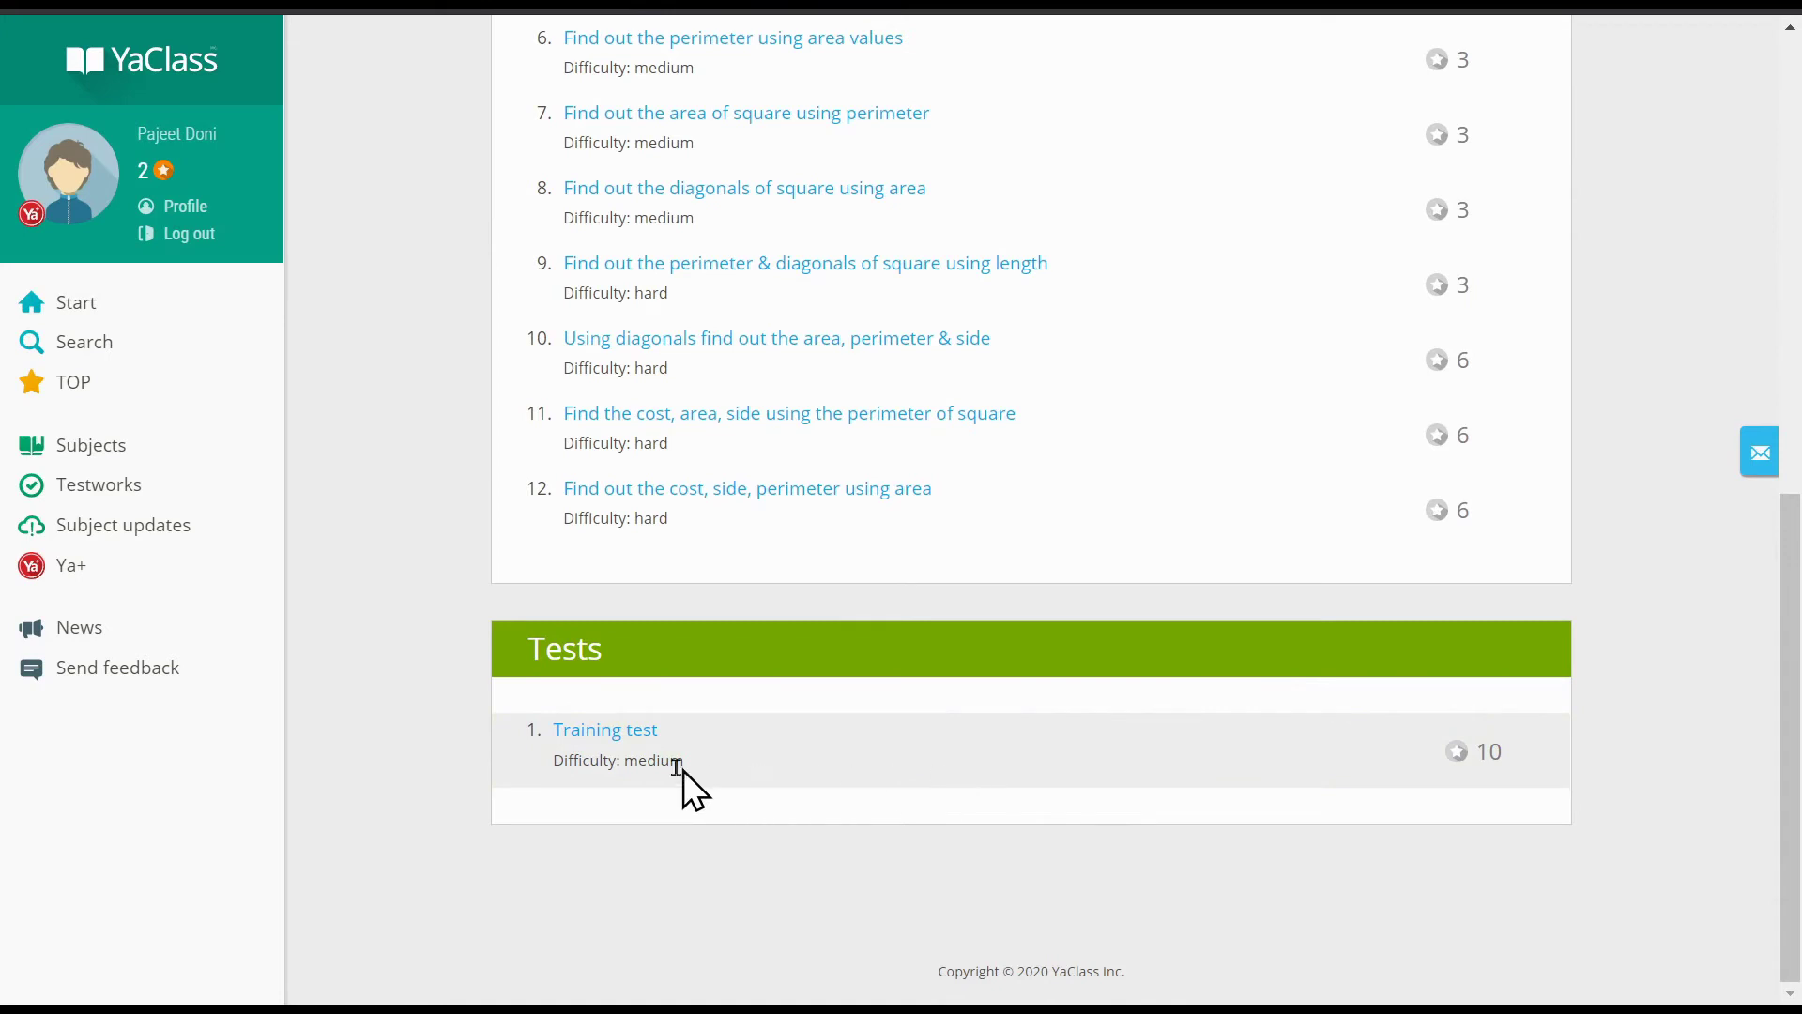
{"action": "left_click", "coordinate": [628, 734]}
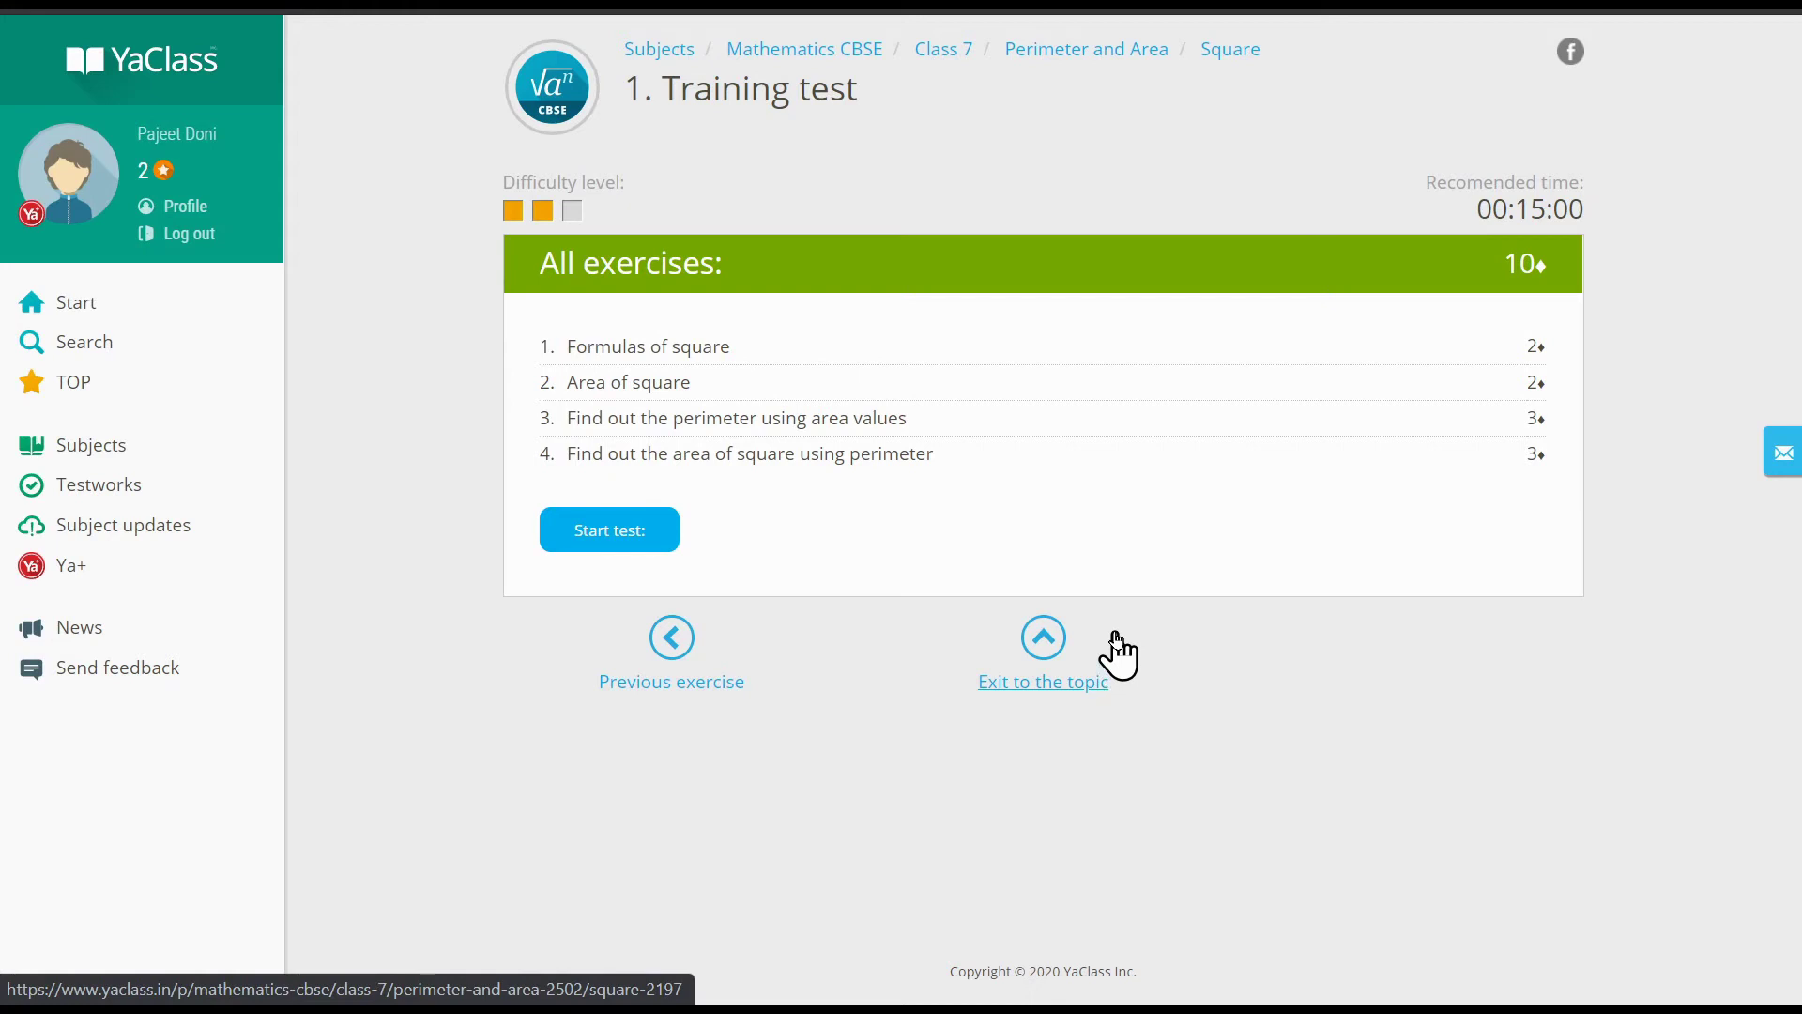
Step: Start the test, submit the diagonal formula answer, and answer exercise 4 with 545664
{"action": "left_click", "coordinate": [637, 542]}
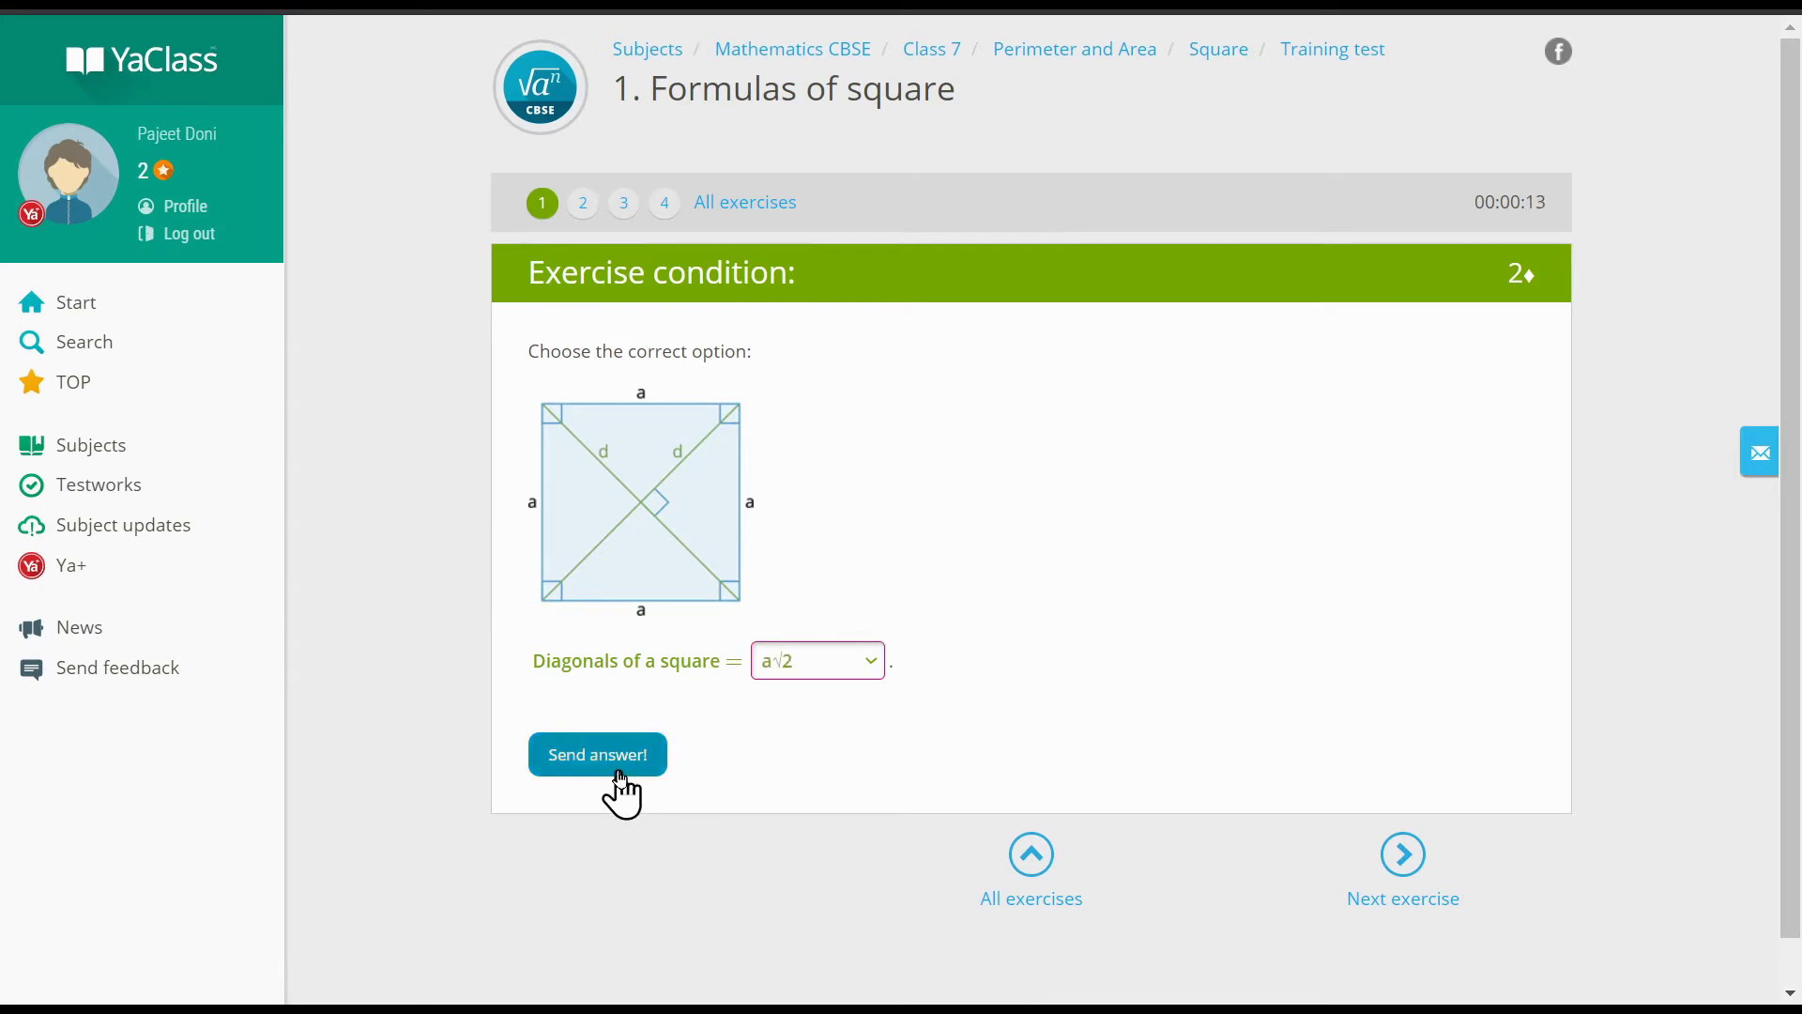
{"action": "left_click", "coordinate": [620, 773]}
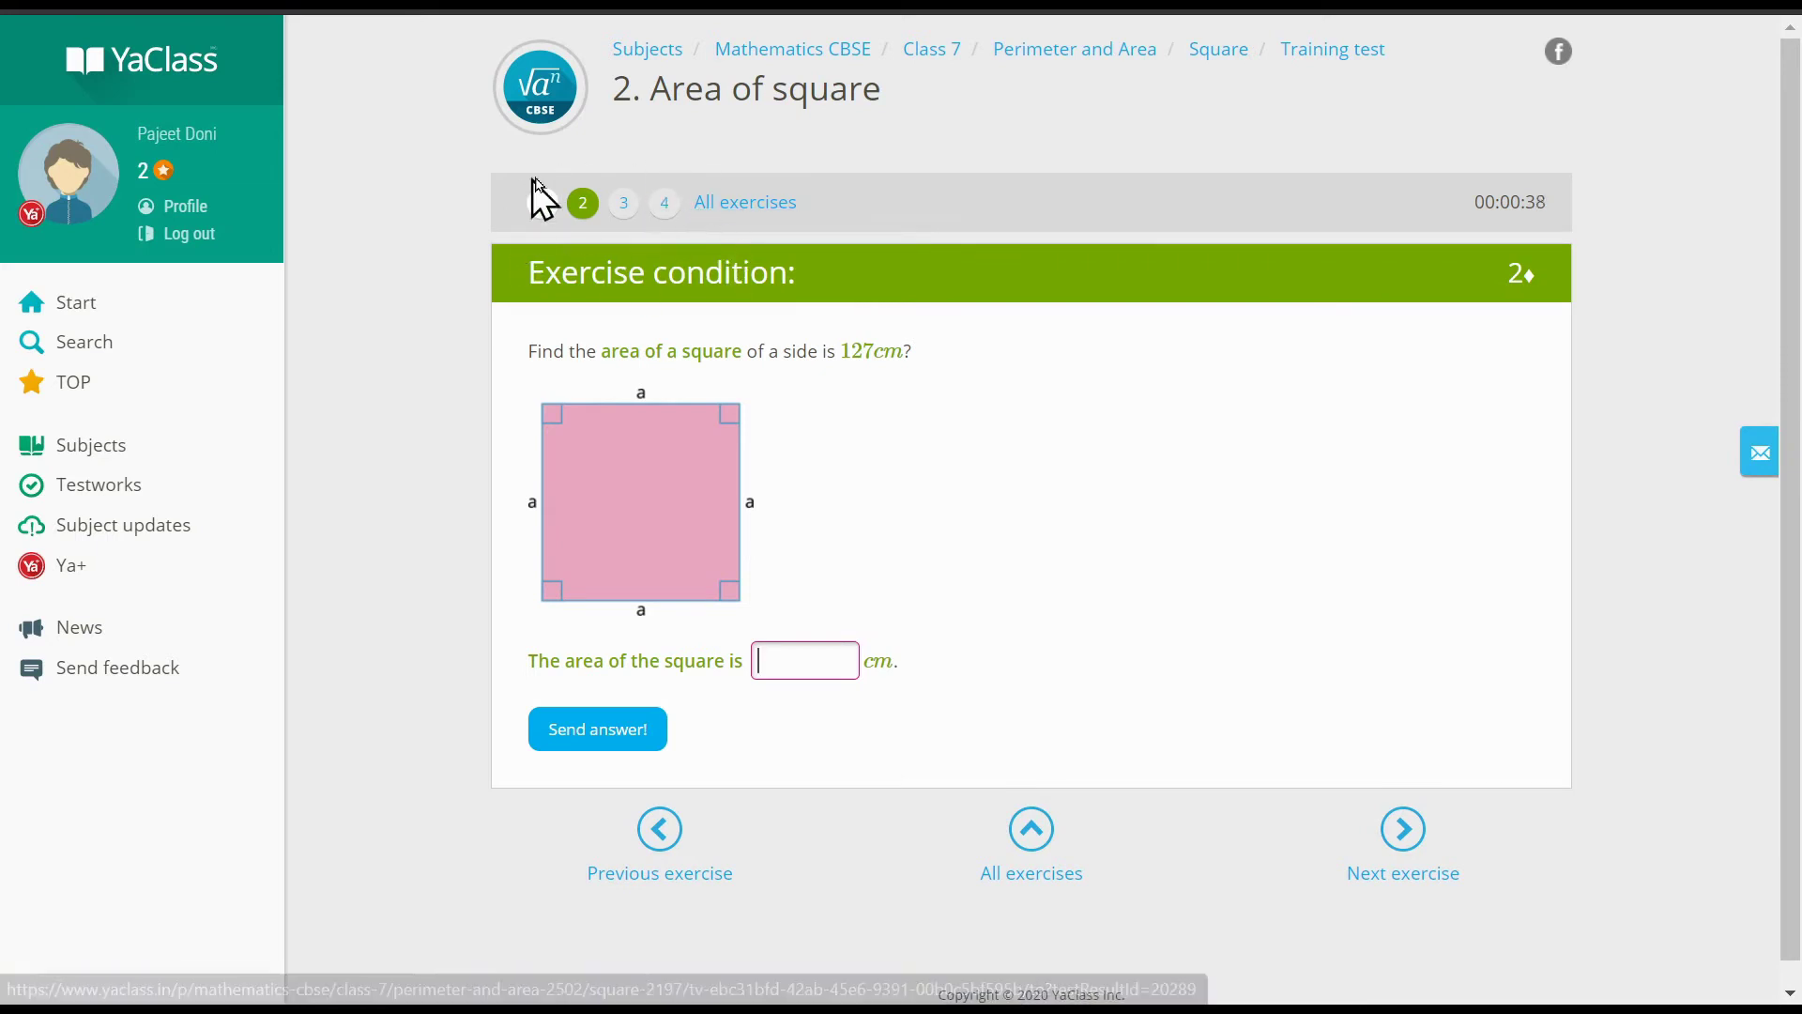
{"action": "left_click", "coordinate": [663, 204]}
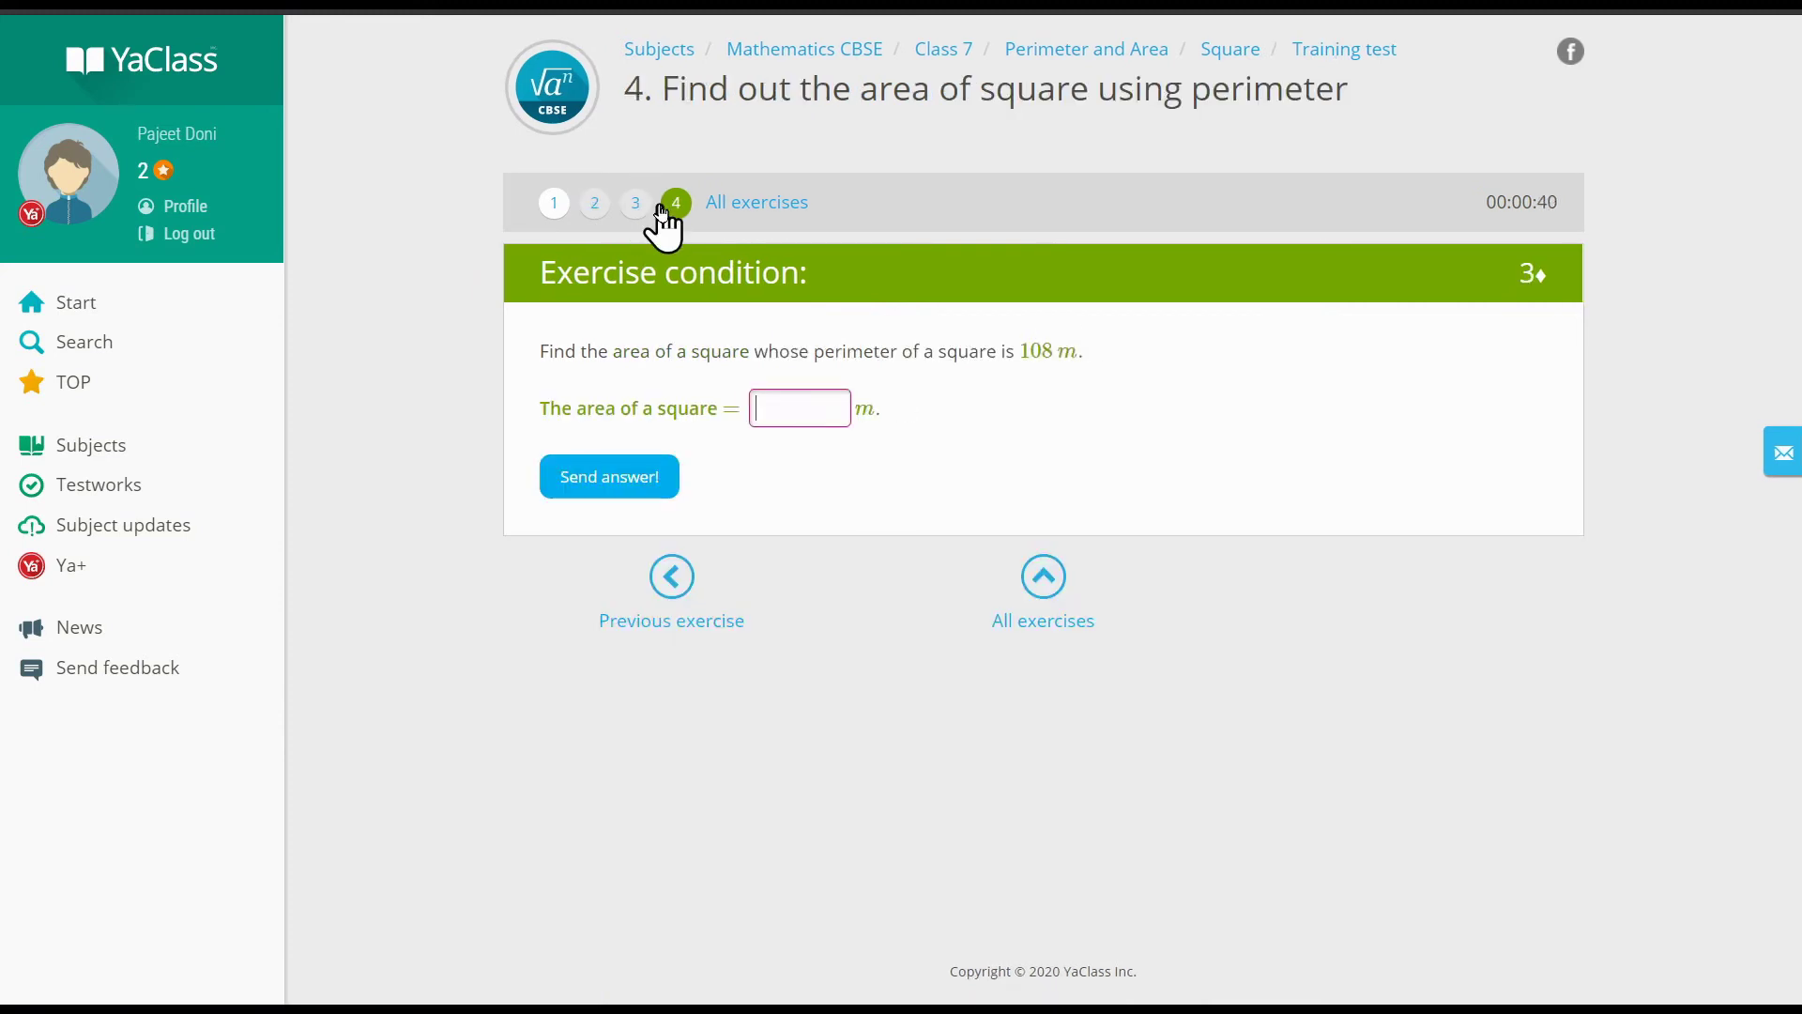
{"action": "left_click", "coordinate": [798, 394]}
{"action": "type", "text": "5456645"}
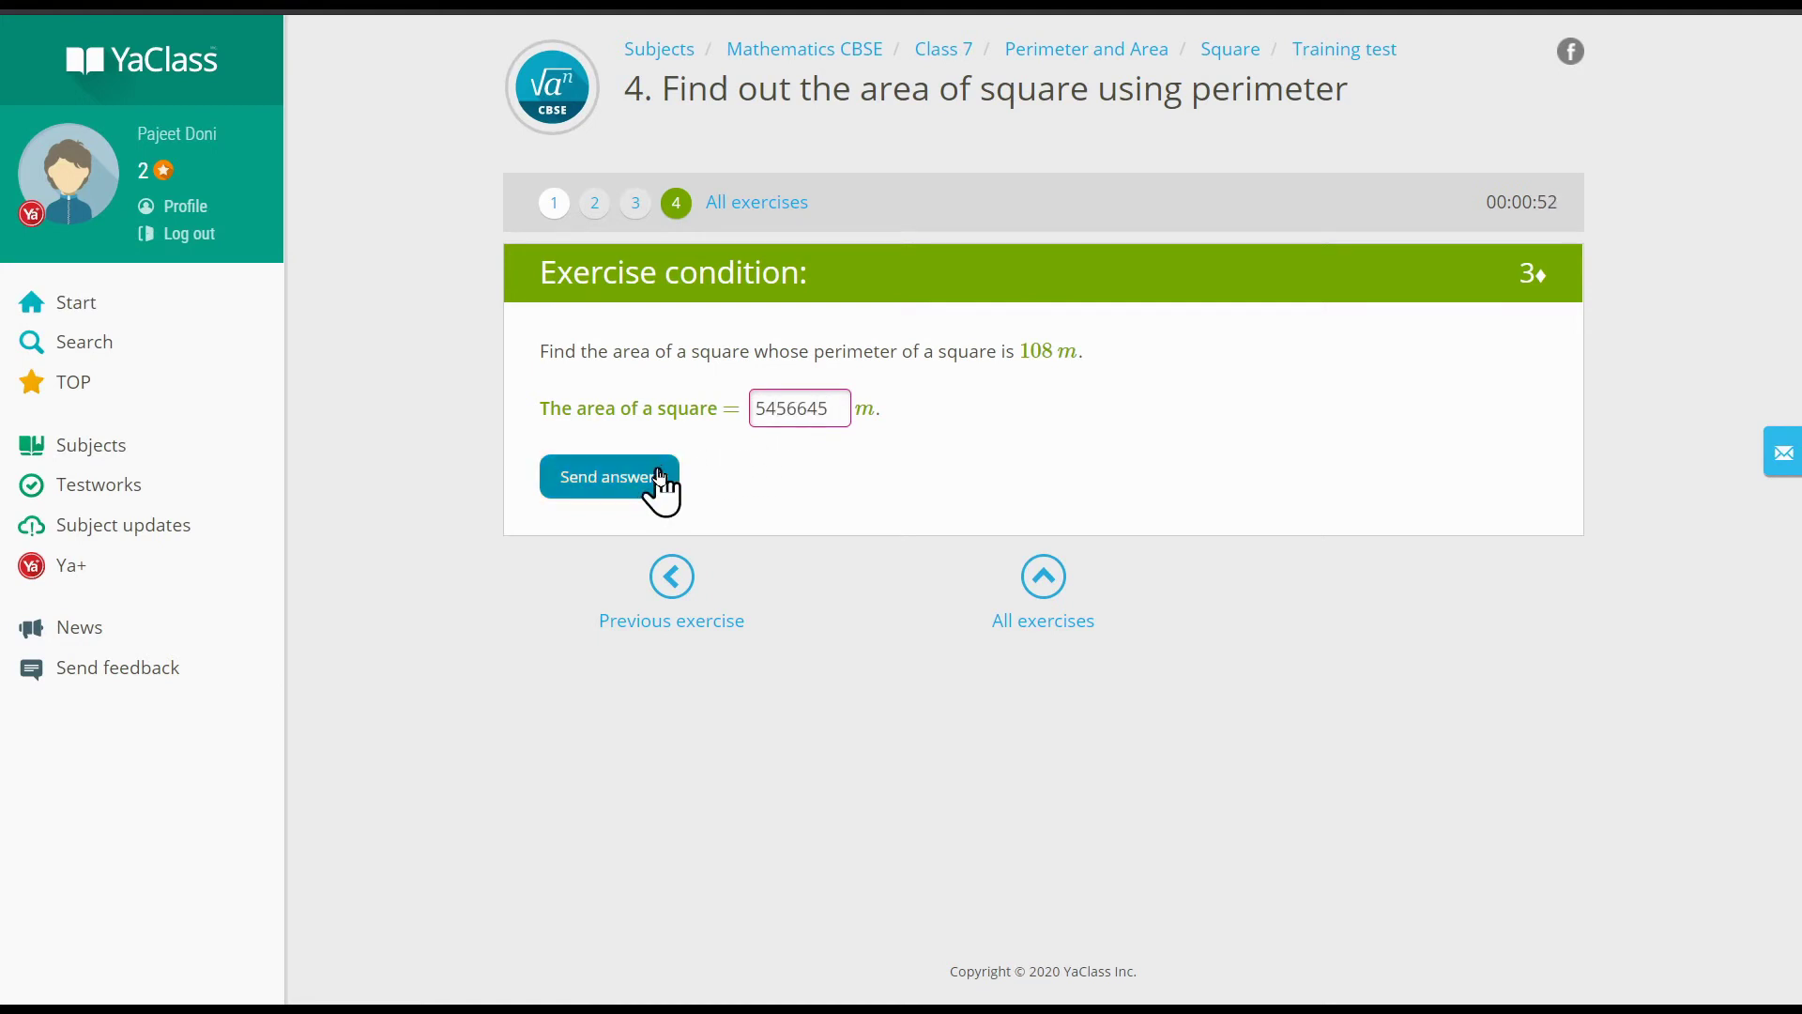
{"action": "left_click", "coordinate": [656, 483]}
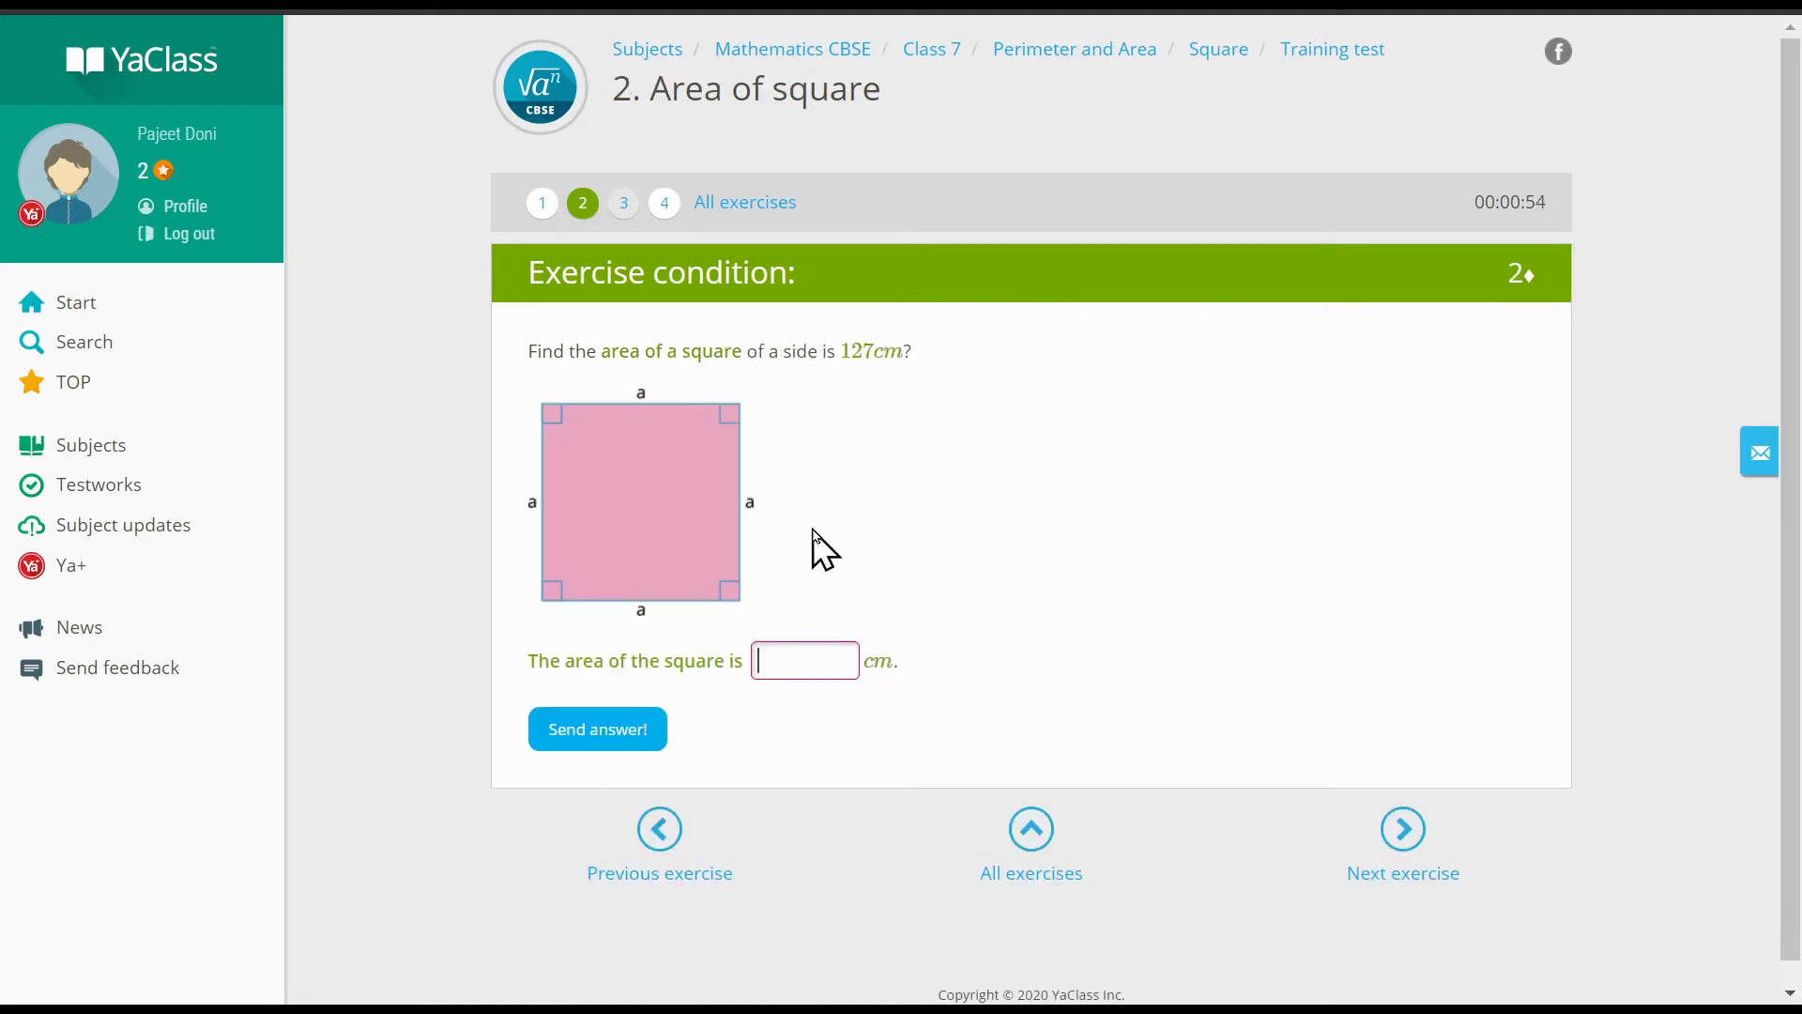
Step: Submit 3453444 as the area for exercise 2 and 56544 as the perimeter for exercise 3
{"action": "type", "text": "3453444"}
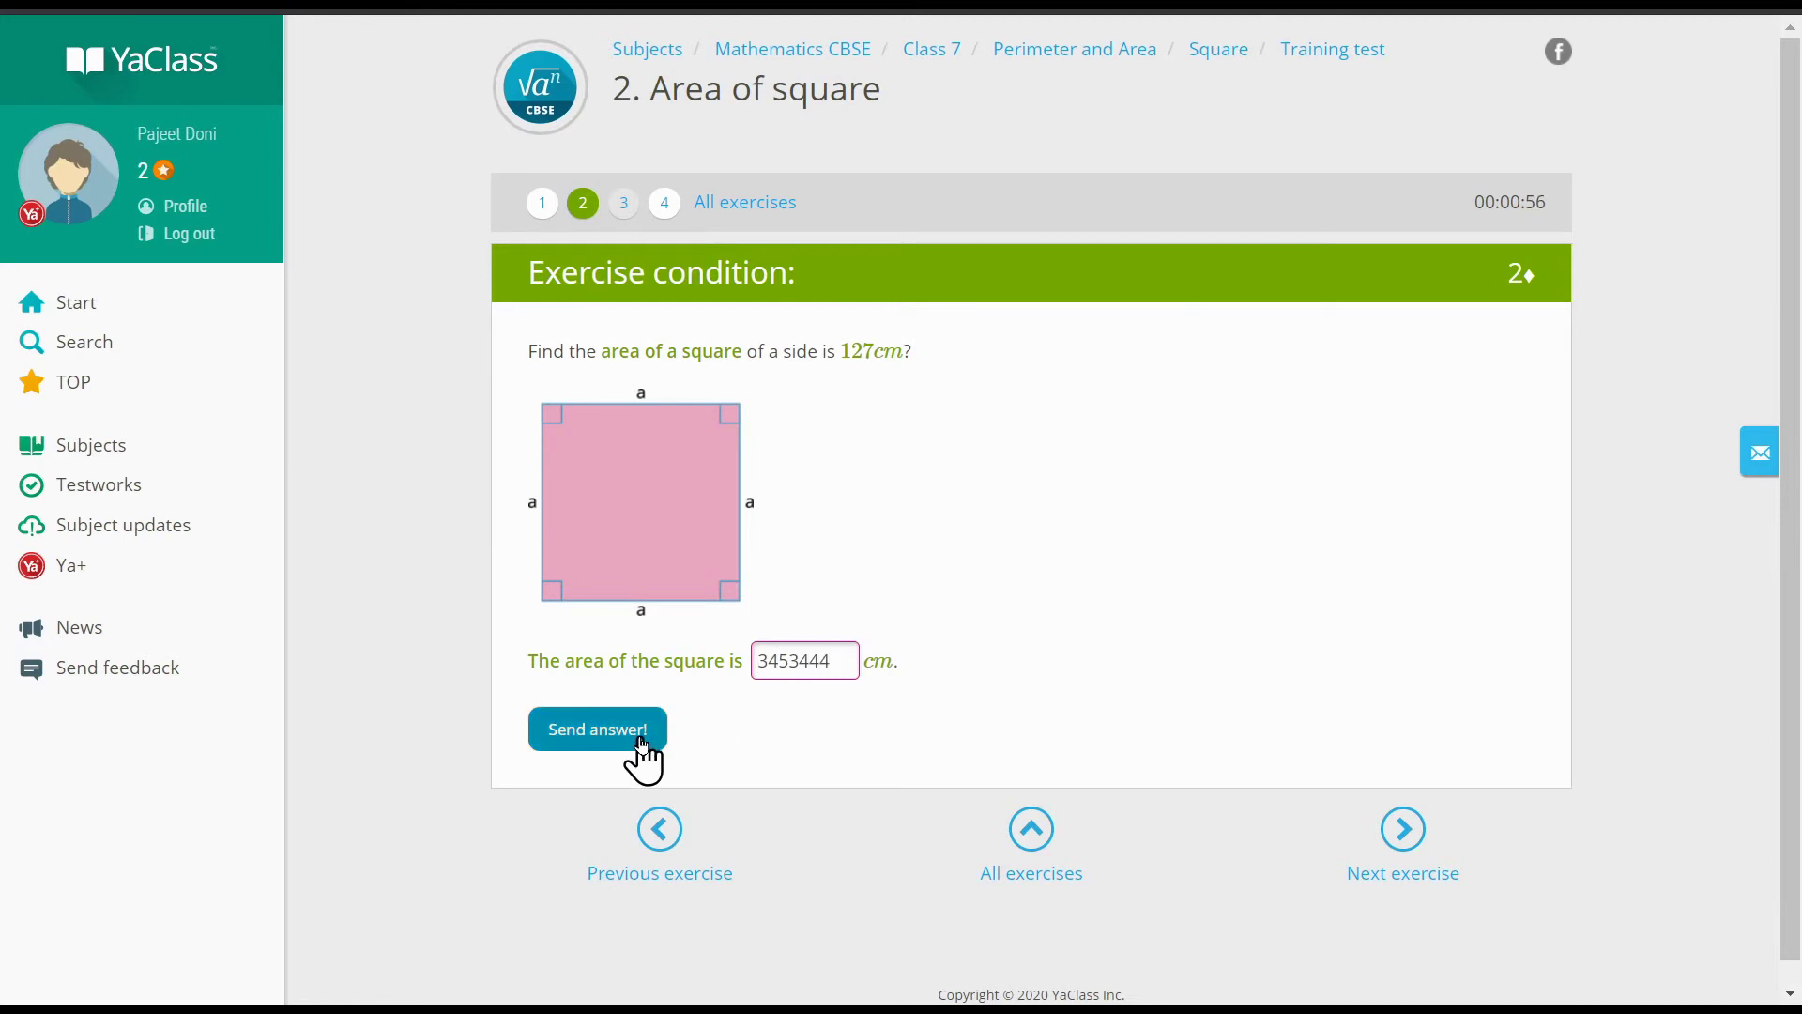
{"action": "left_click", "coordinate": [638, 742]}
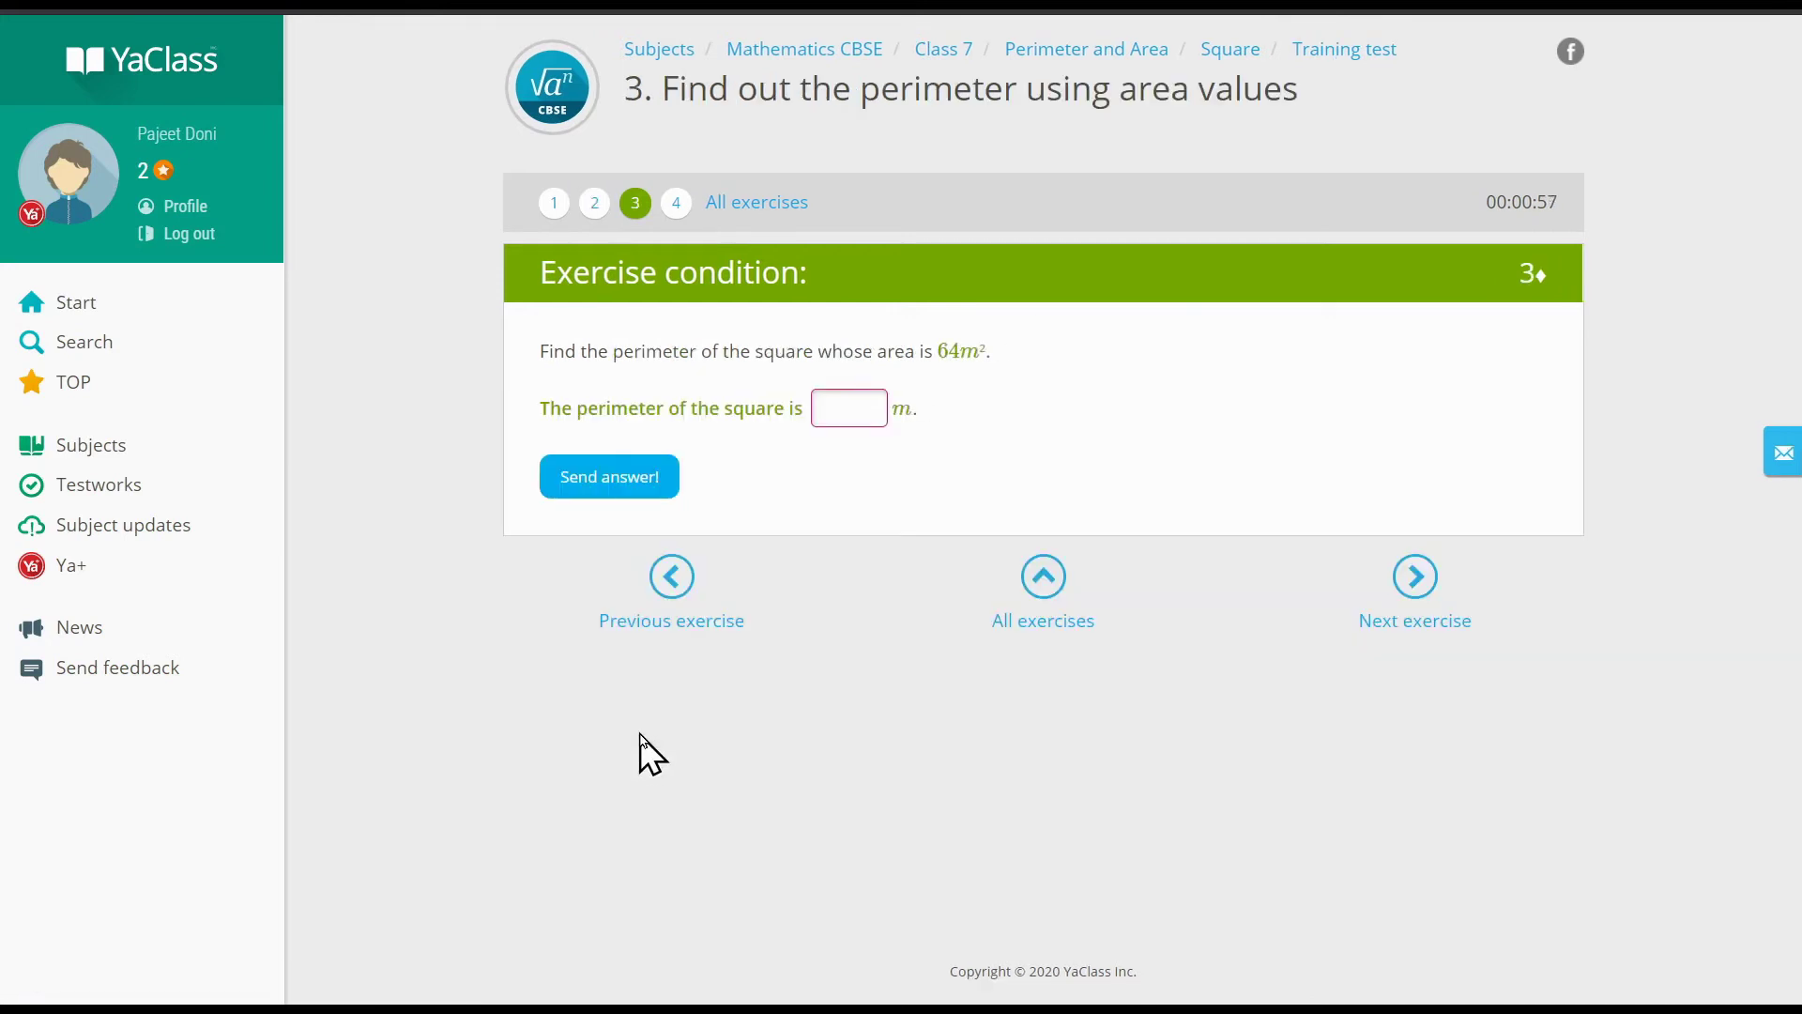
{"action": "type", "text": "56544"}
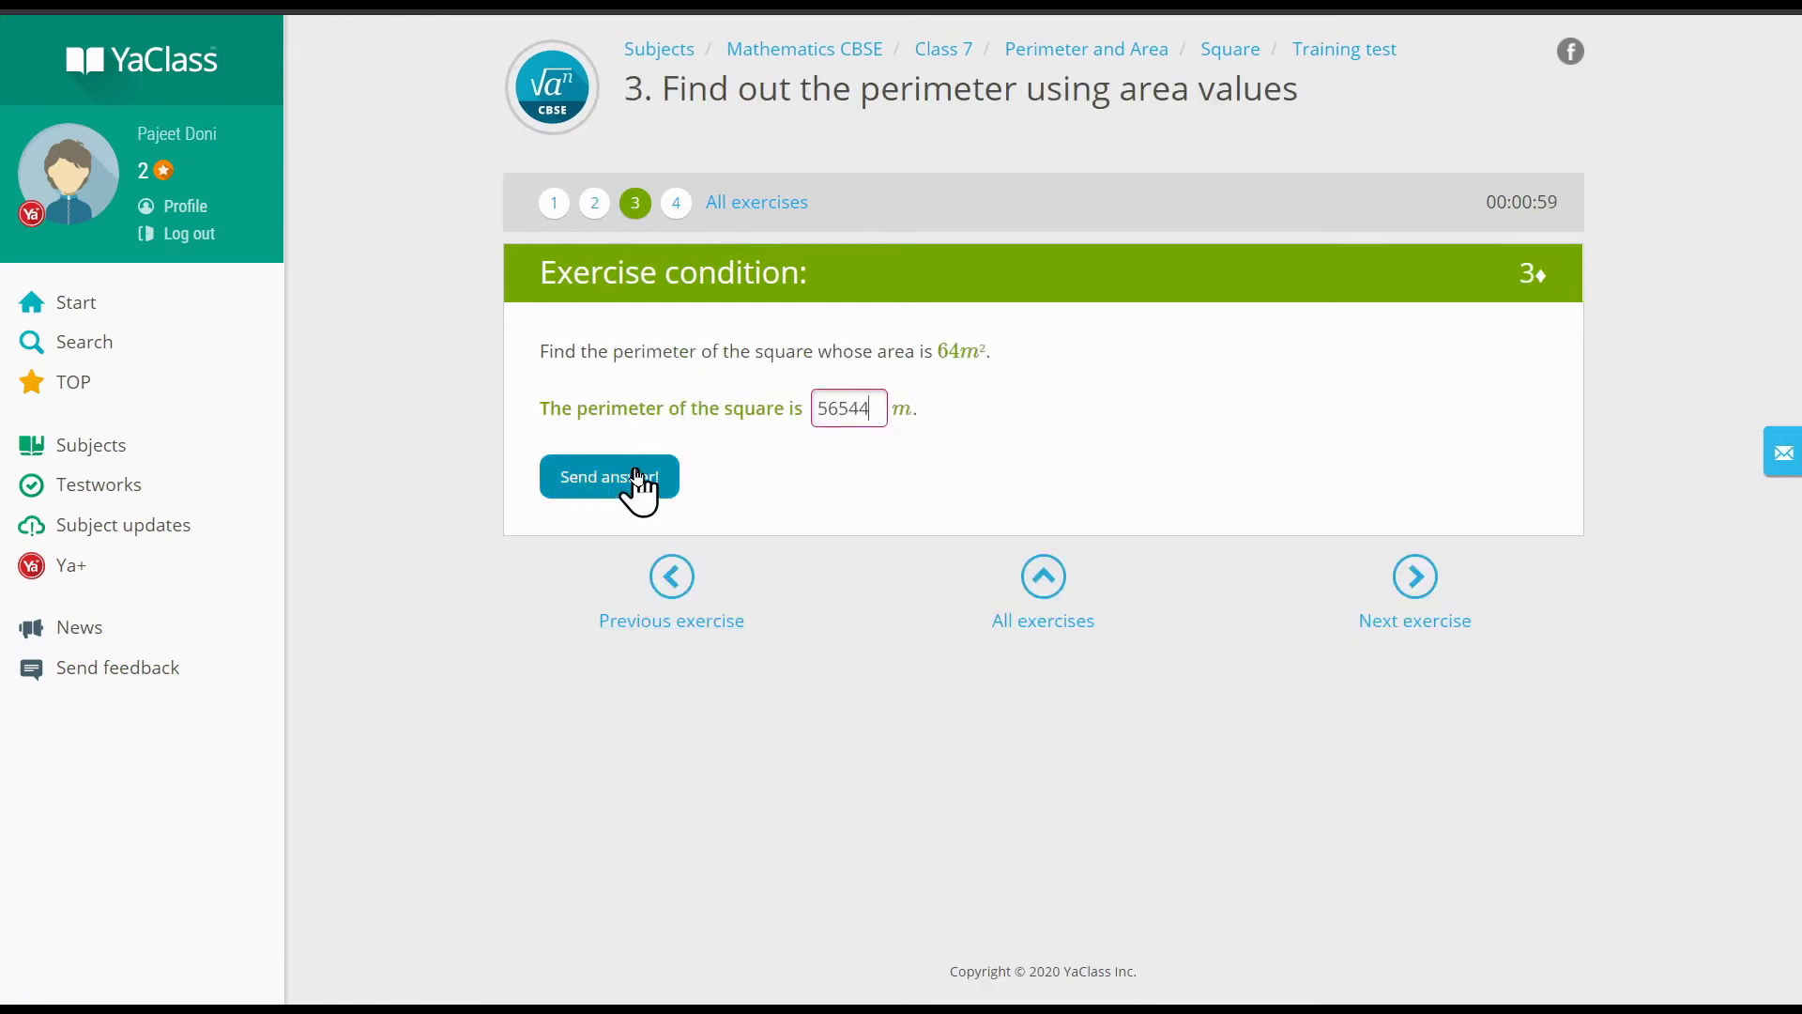
{"action": "left_click", "coordinate": [634, 490]}
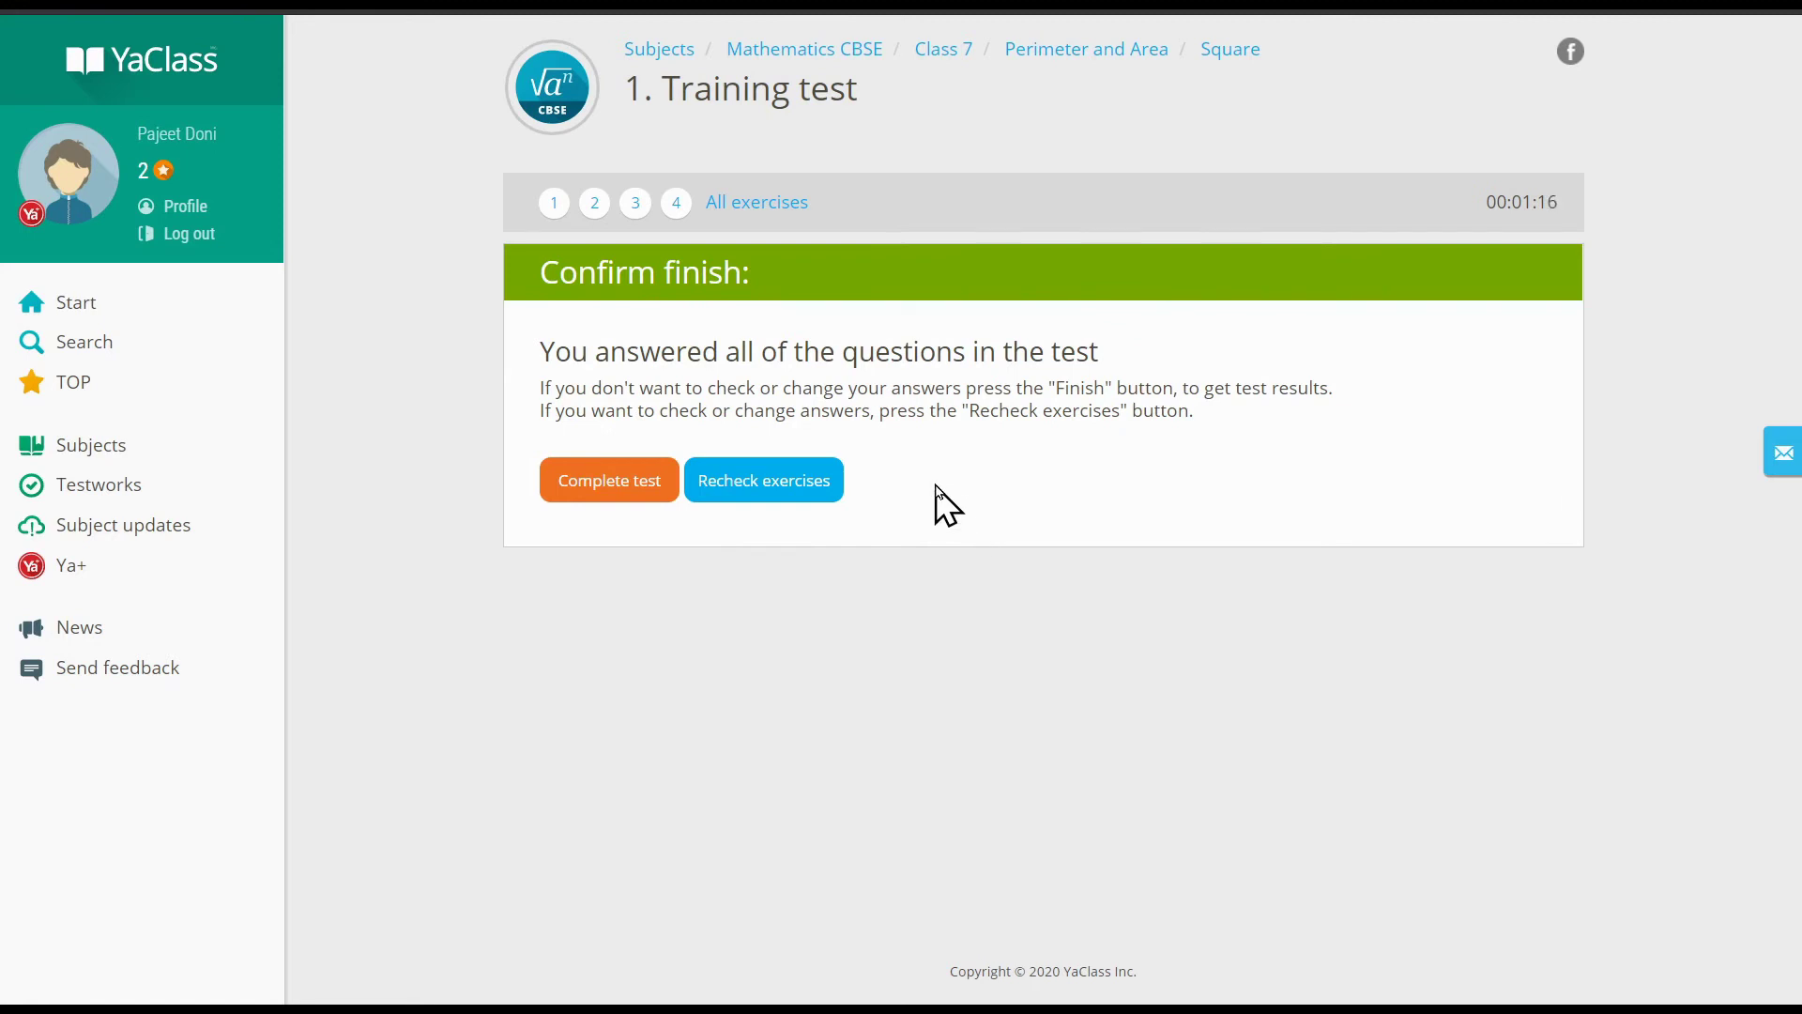
Step: Complete the Training test, getting a partly correct result of 2 of 10 points
{"action": "left_click", "coordinate": [644, 488]}
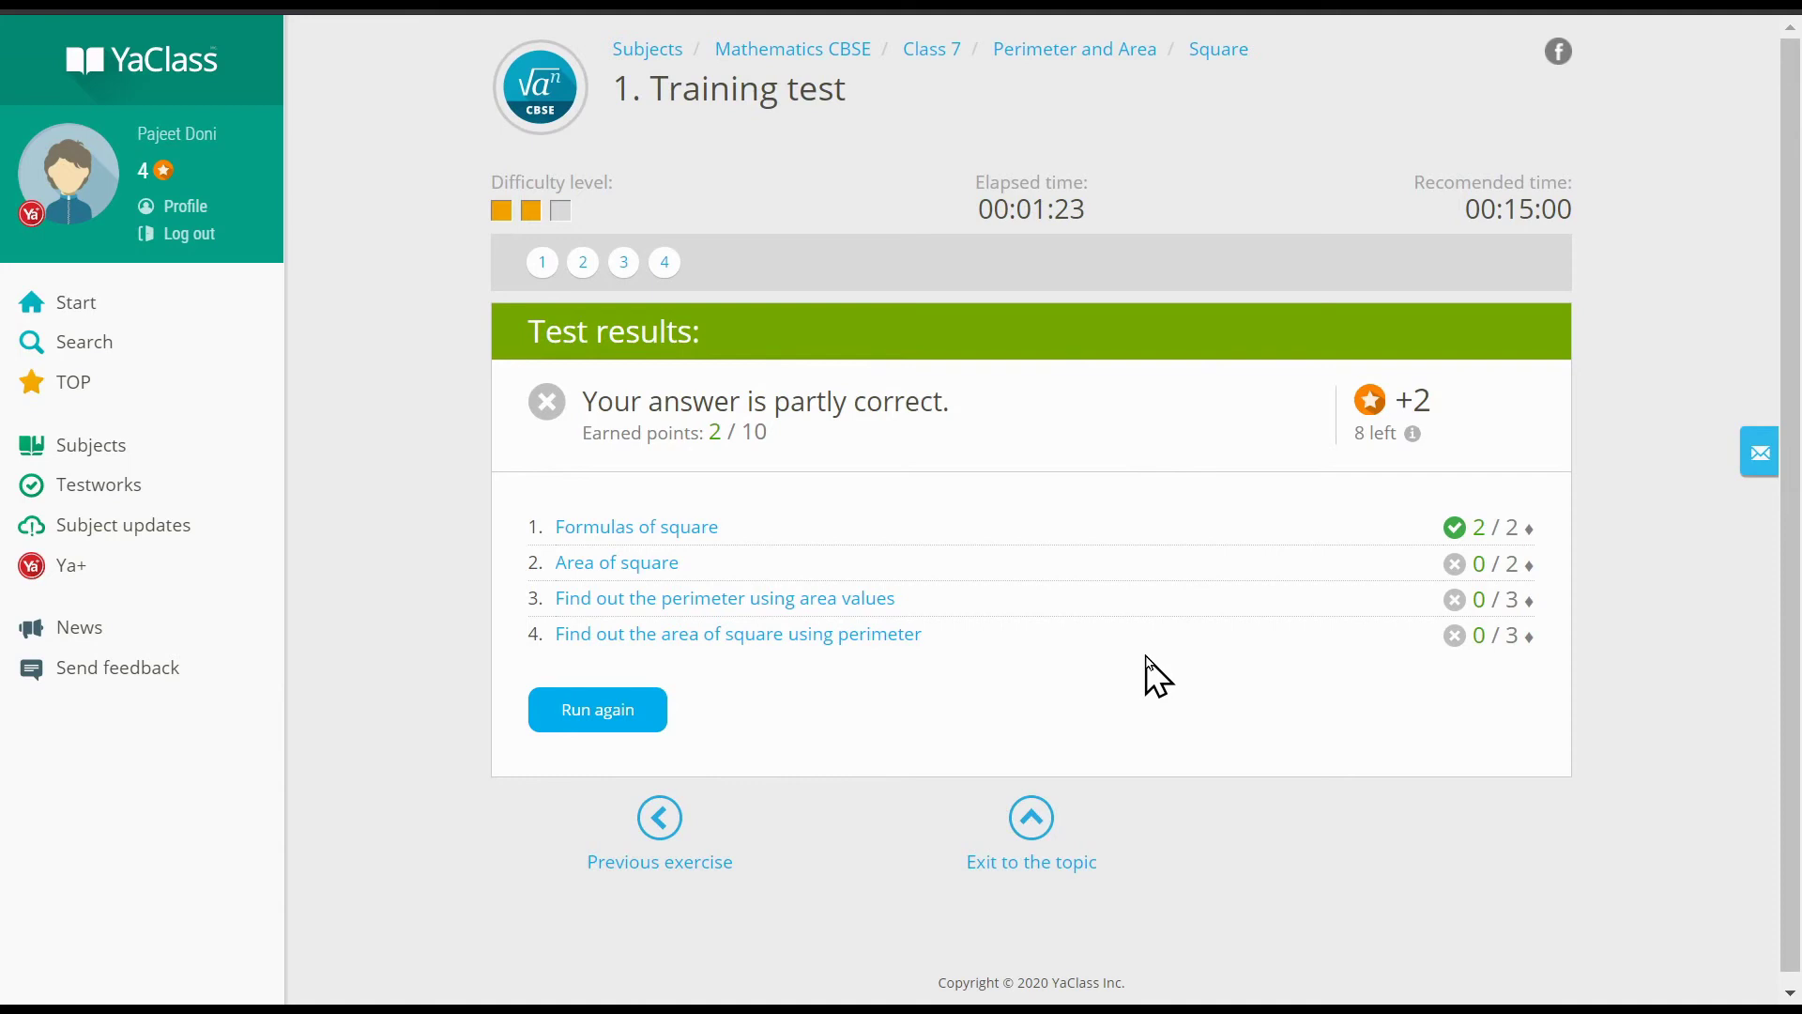
Step: Open the Formulas of square result, marked correct for a√2 at 2/2, and review its solution
{"action": "left_click", "coordinate": [657, 531]}
{"action": "scroll", "coordinate": [1141, 648], "scroll_direction": "down", "scroll_amount": 5}
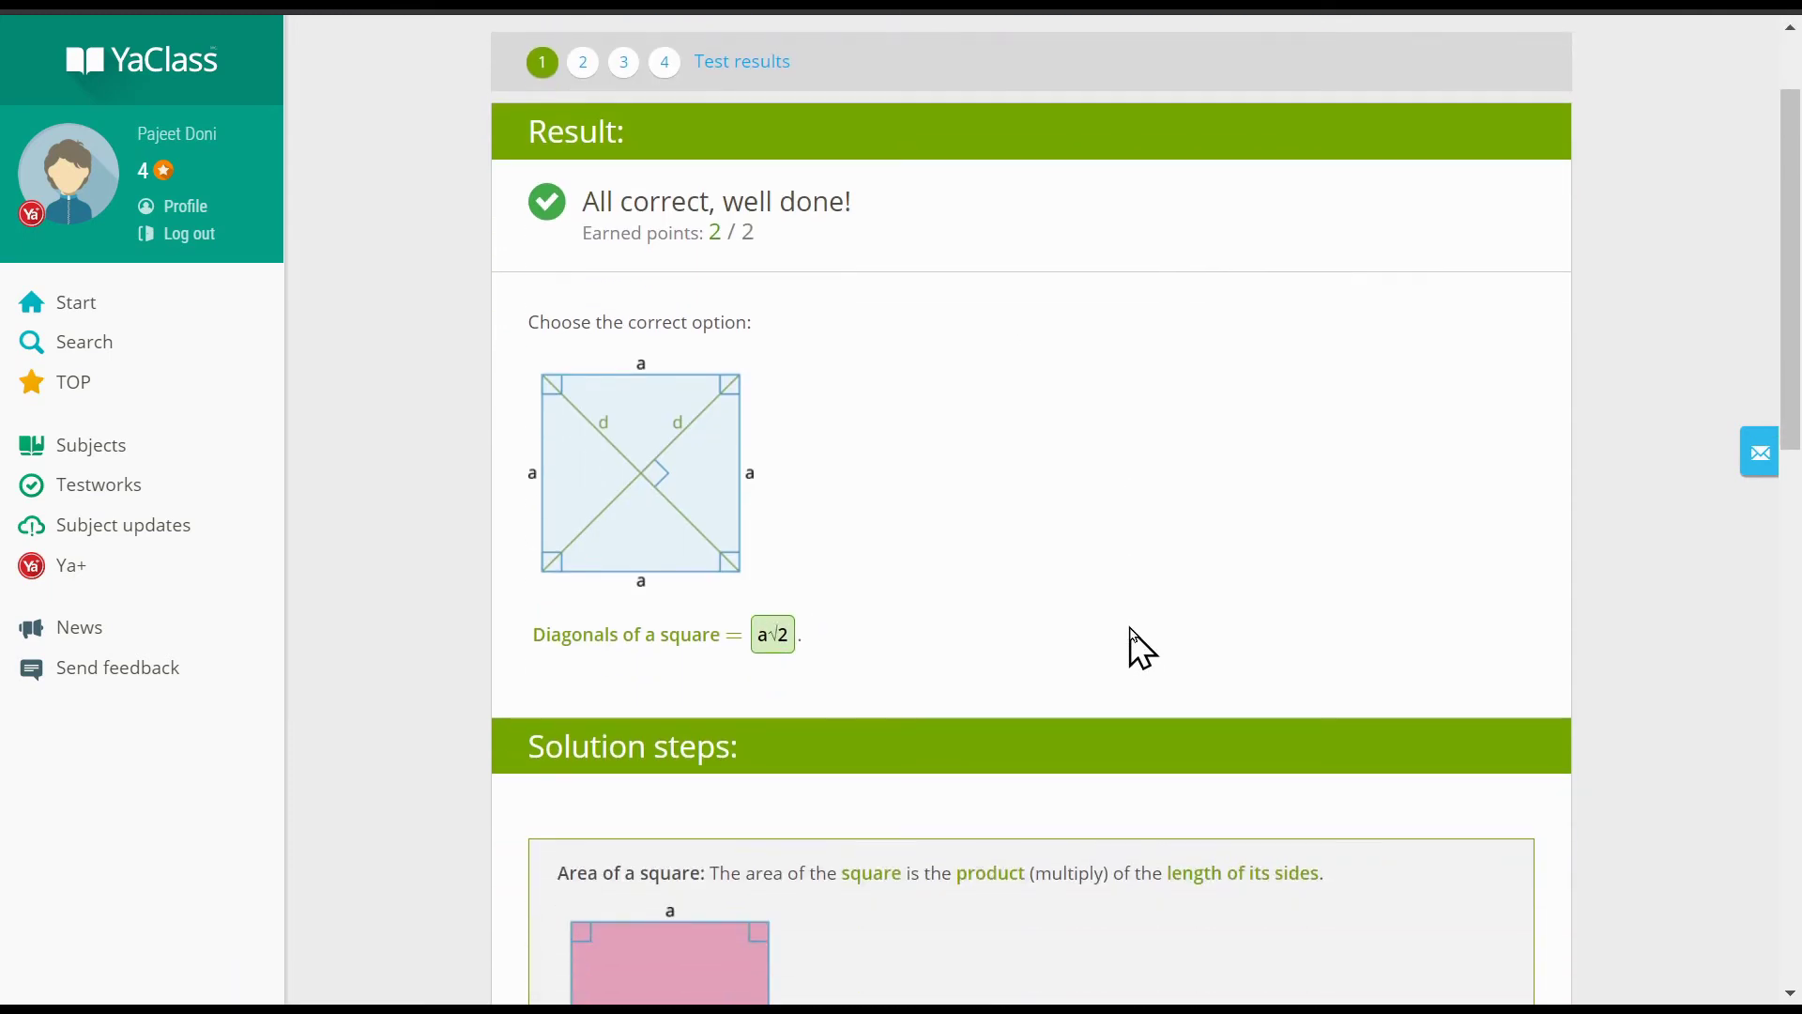
{"action": "scroll", "coordinate": [1136, 631], "scroll_direction": "down", "scroll_amount": 8}
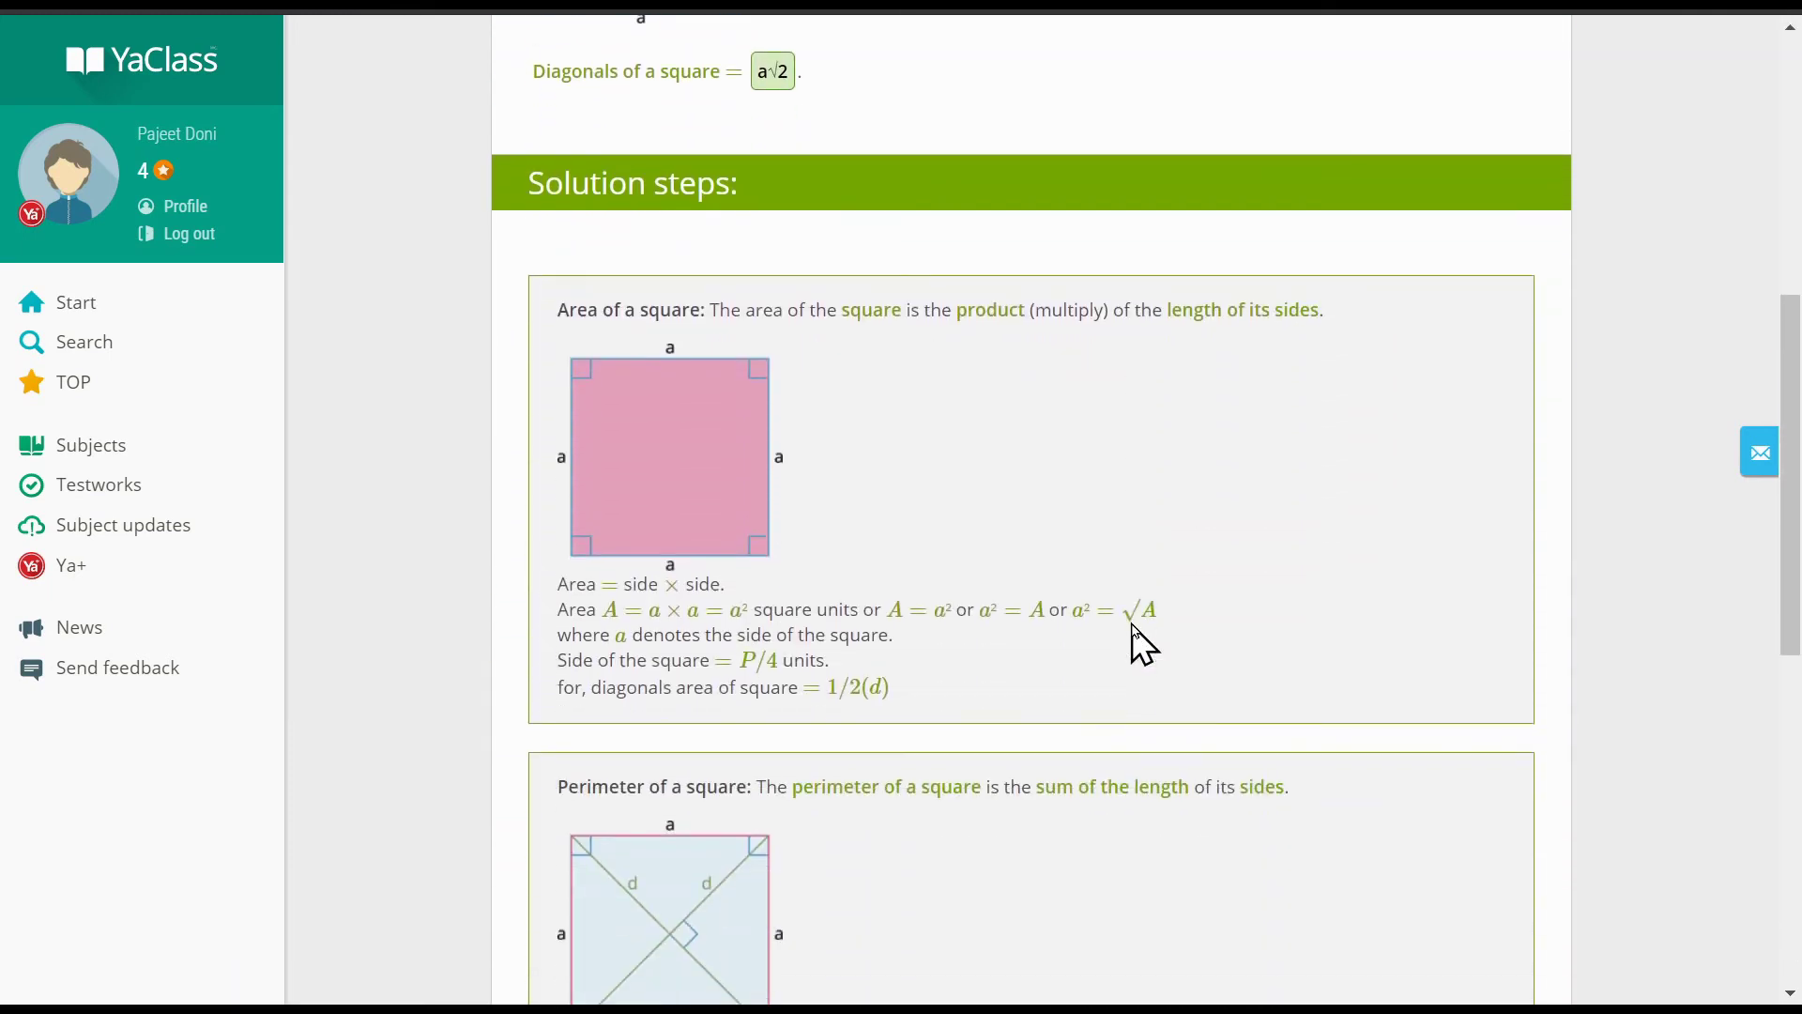
{"action": "scroll", "coordinate": [1139, 641], "scroll_direction": "down", "scroll_amount": 5}
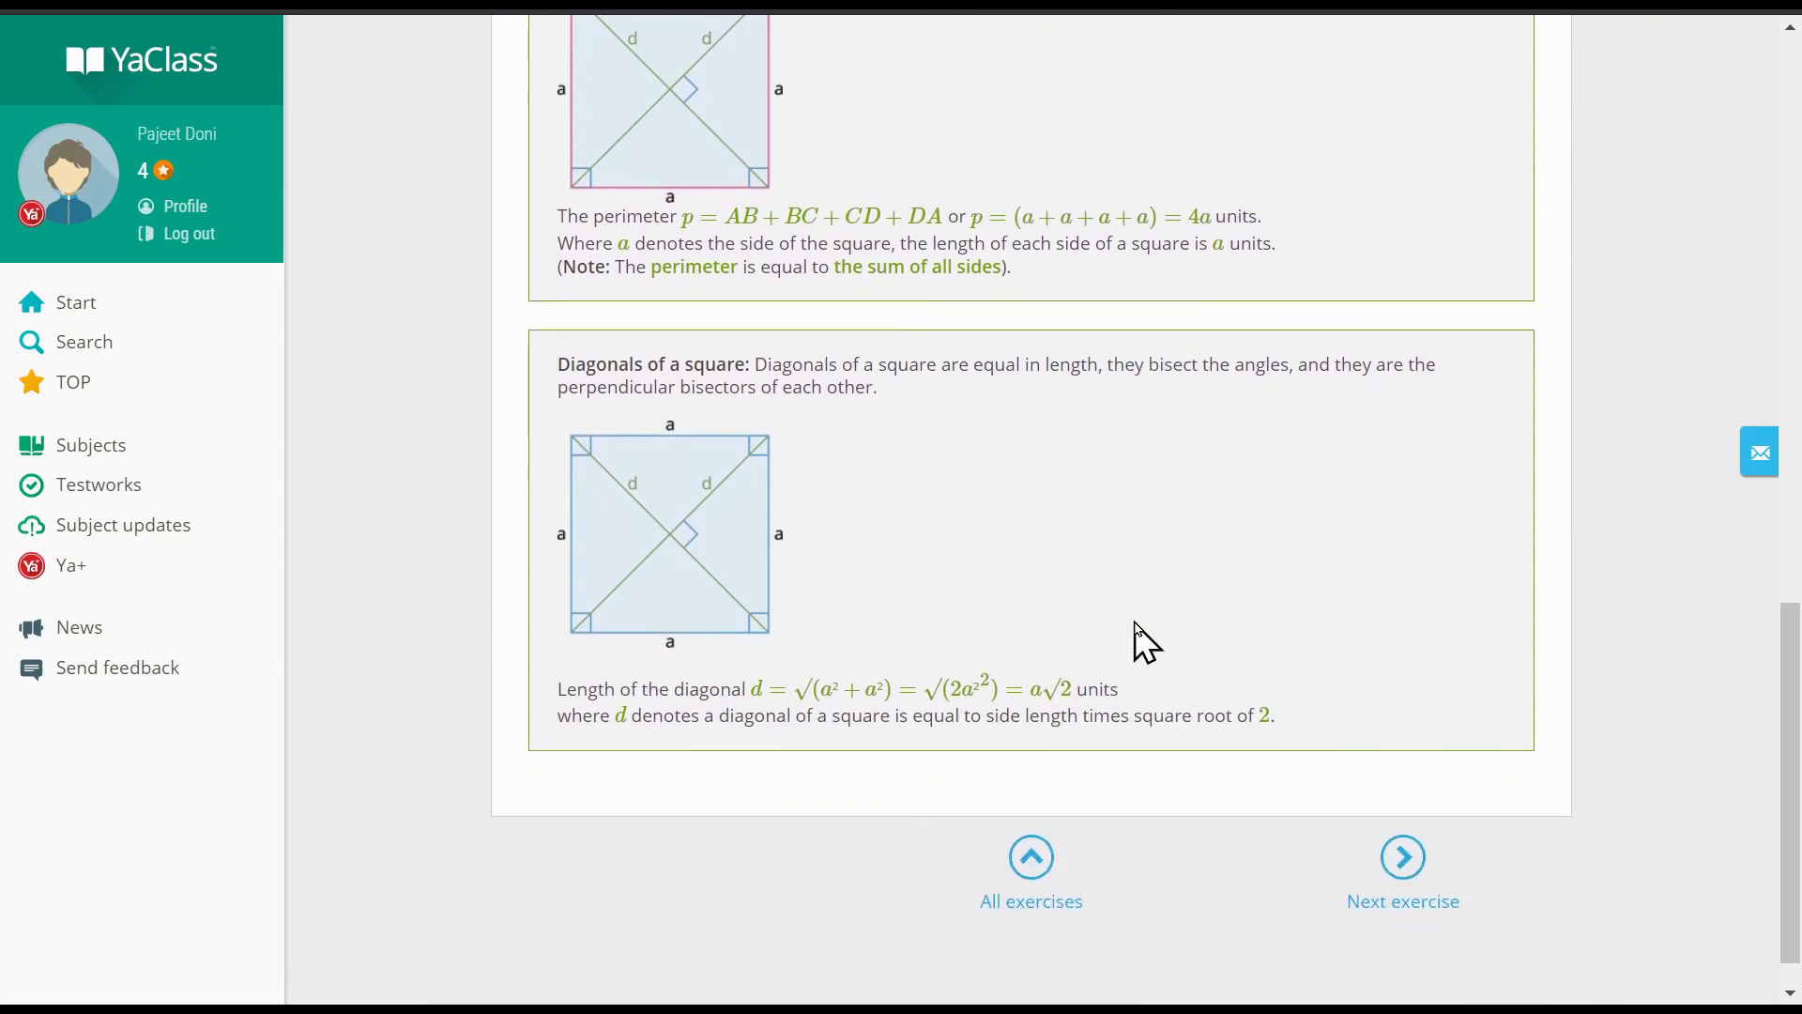
{"action": "scroll", "coordinate": [1139, 641], "scroll_direction": "down", "scroll_amount": 1}
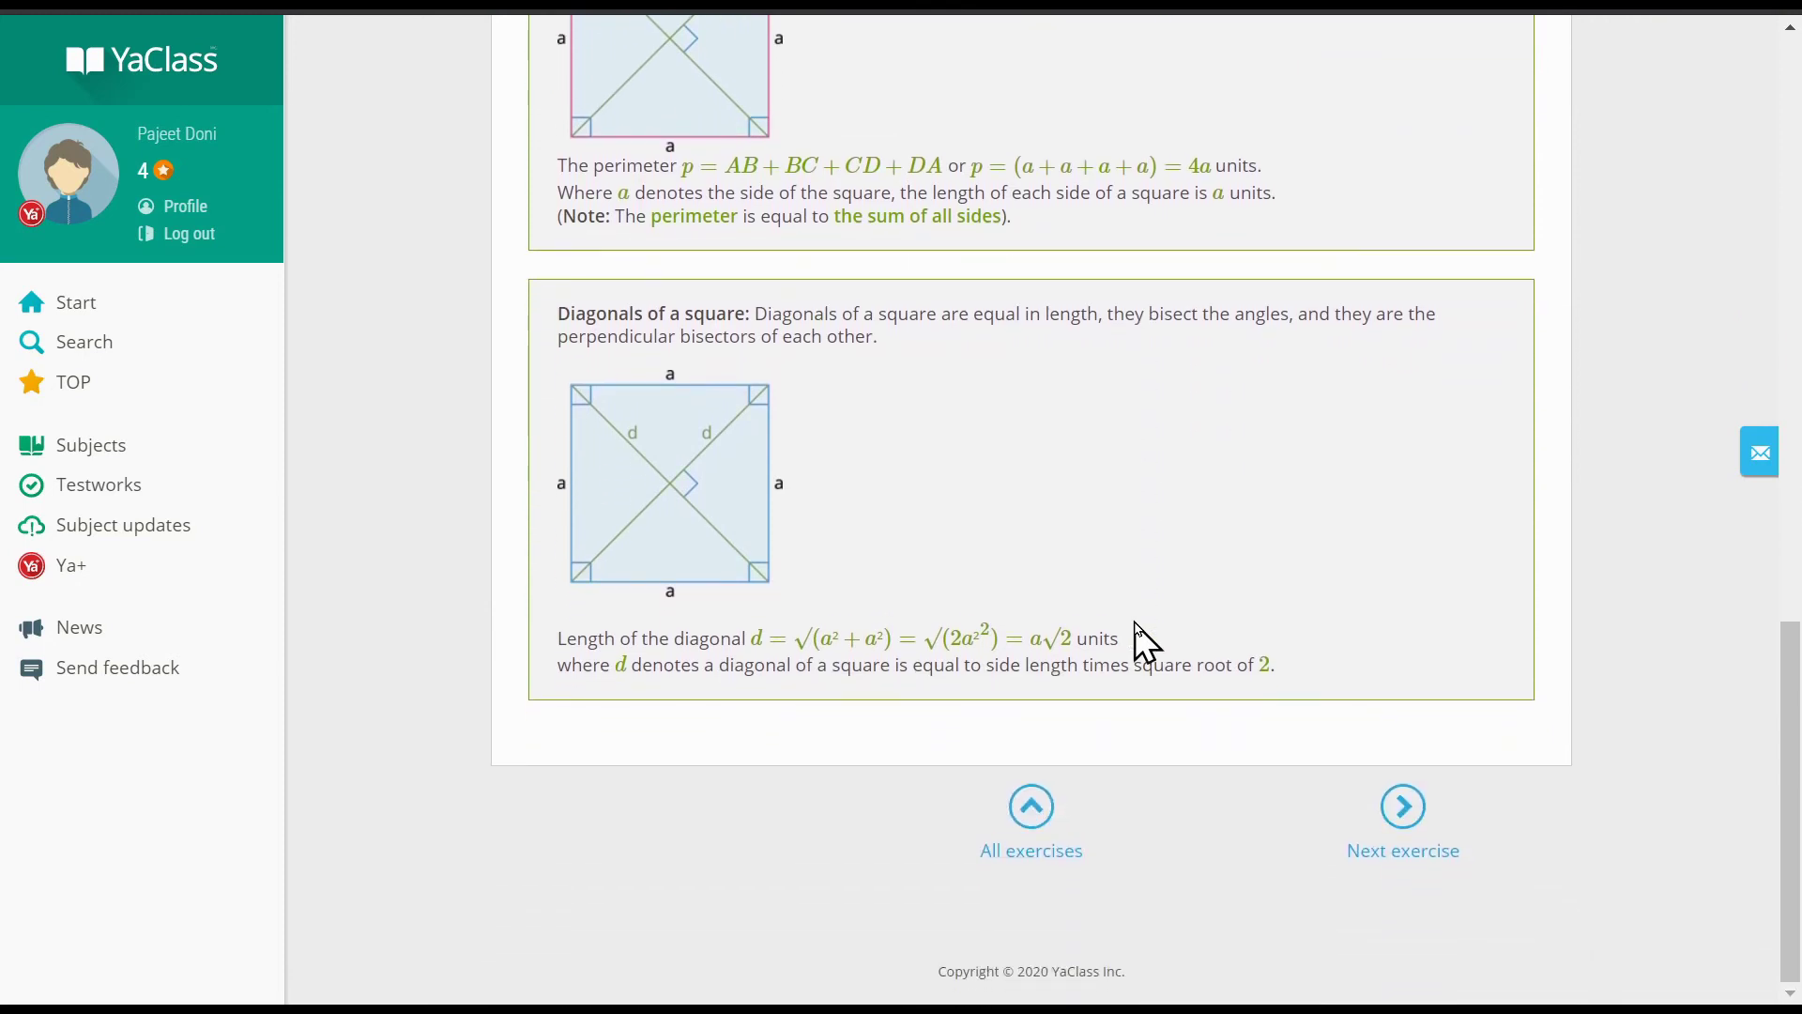
{"action": "scroll", "coordinate": [1138, 641], "scroll_direction": "up", "scroll_amount": 14}
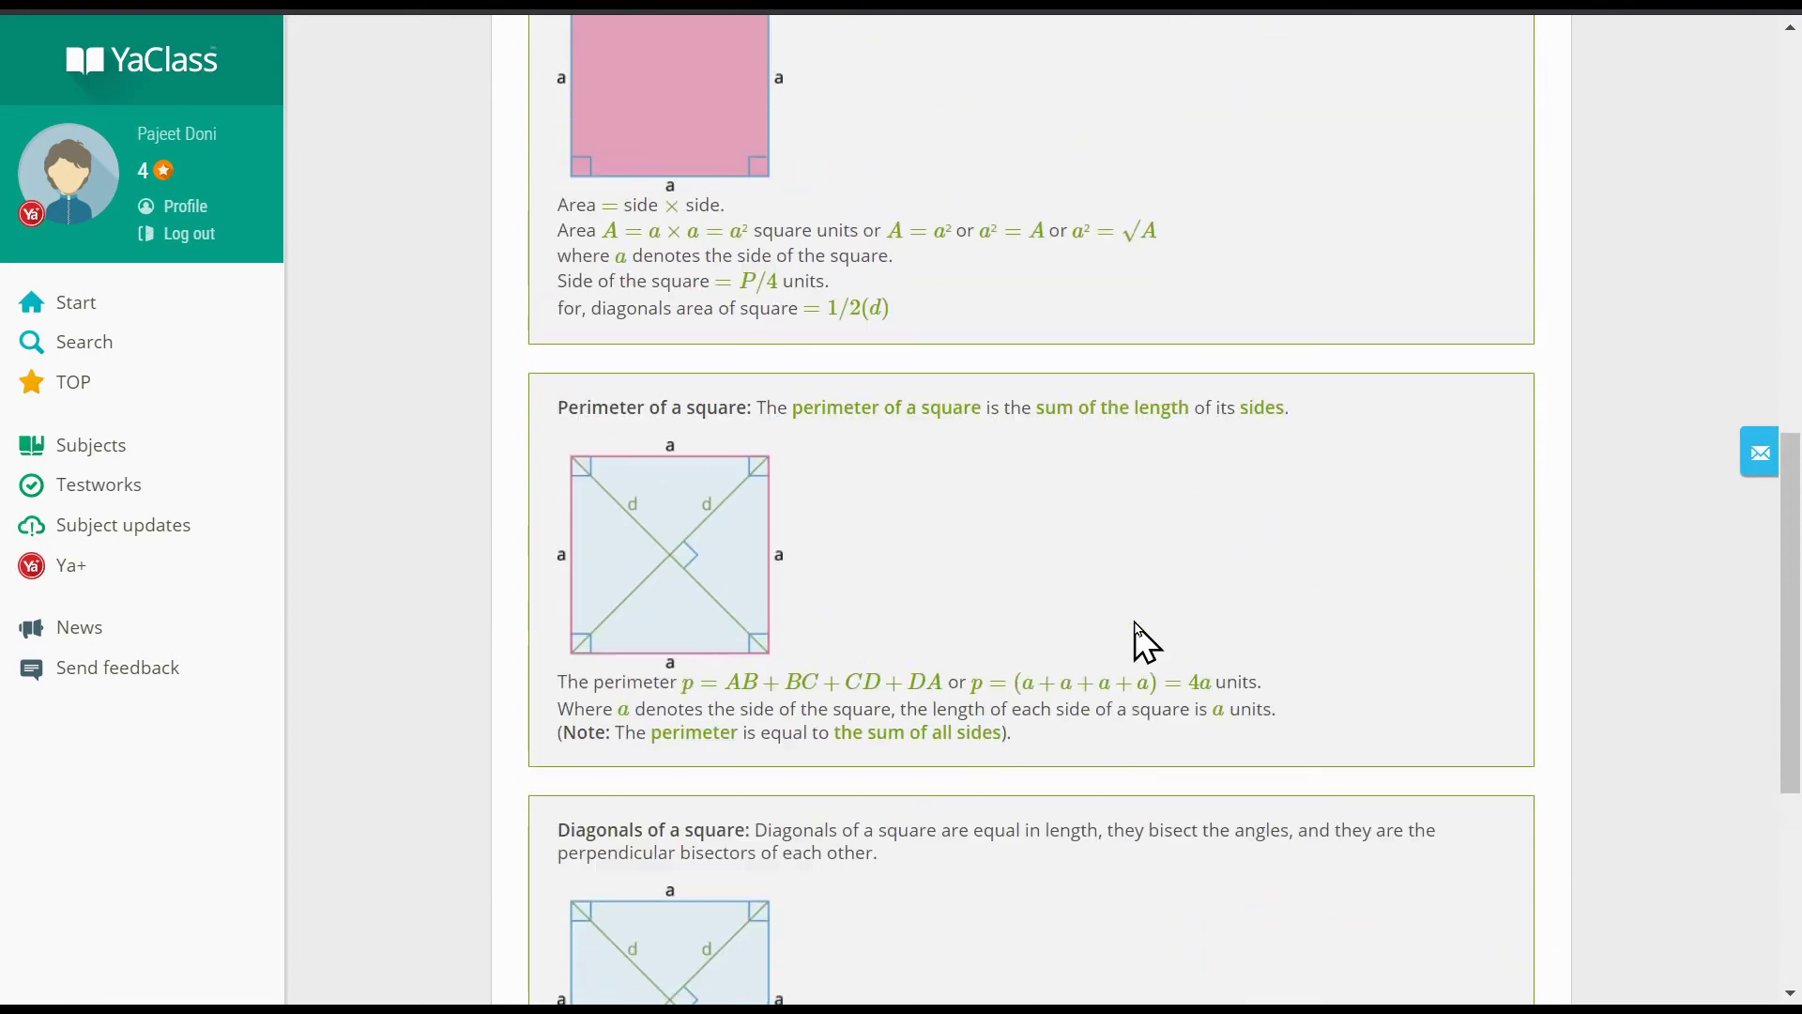
{"action": "scroll", "coordinate": [1135, 623], "scroll_direction": "up", "scroll_amount": 4}
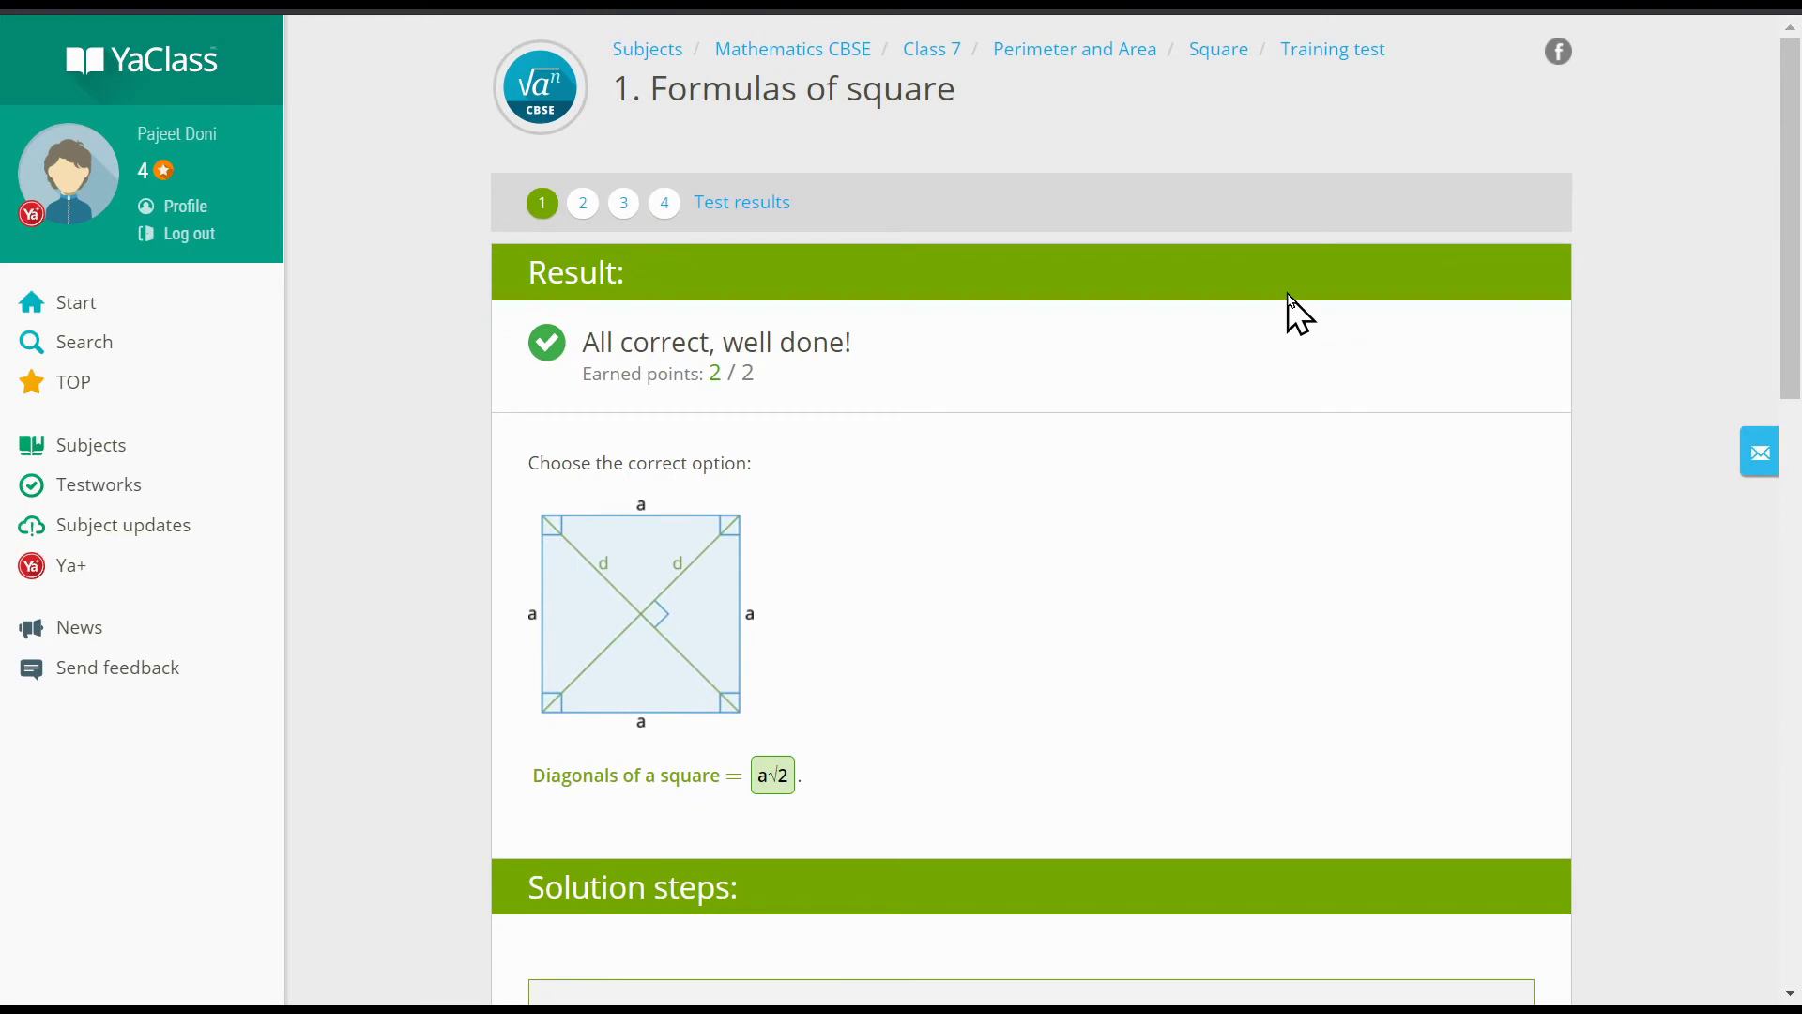
Step: Go back to the Square topic page and slide out the green fullscreen panel
{"action": "left_click", "coordinate": [1202, 55]}
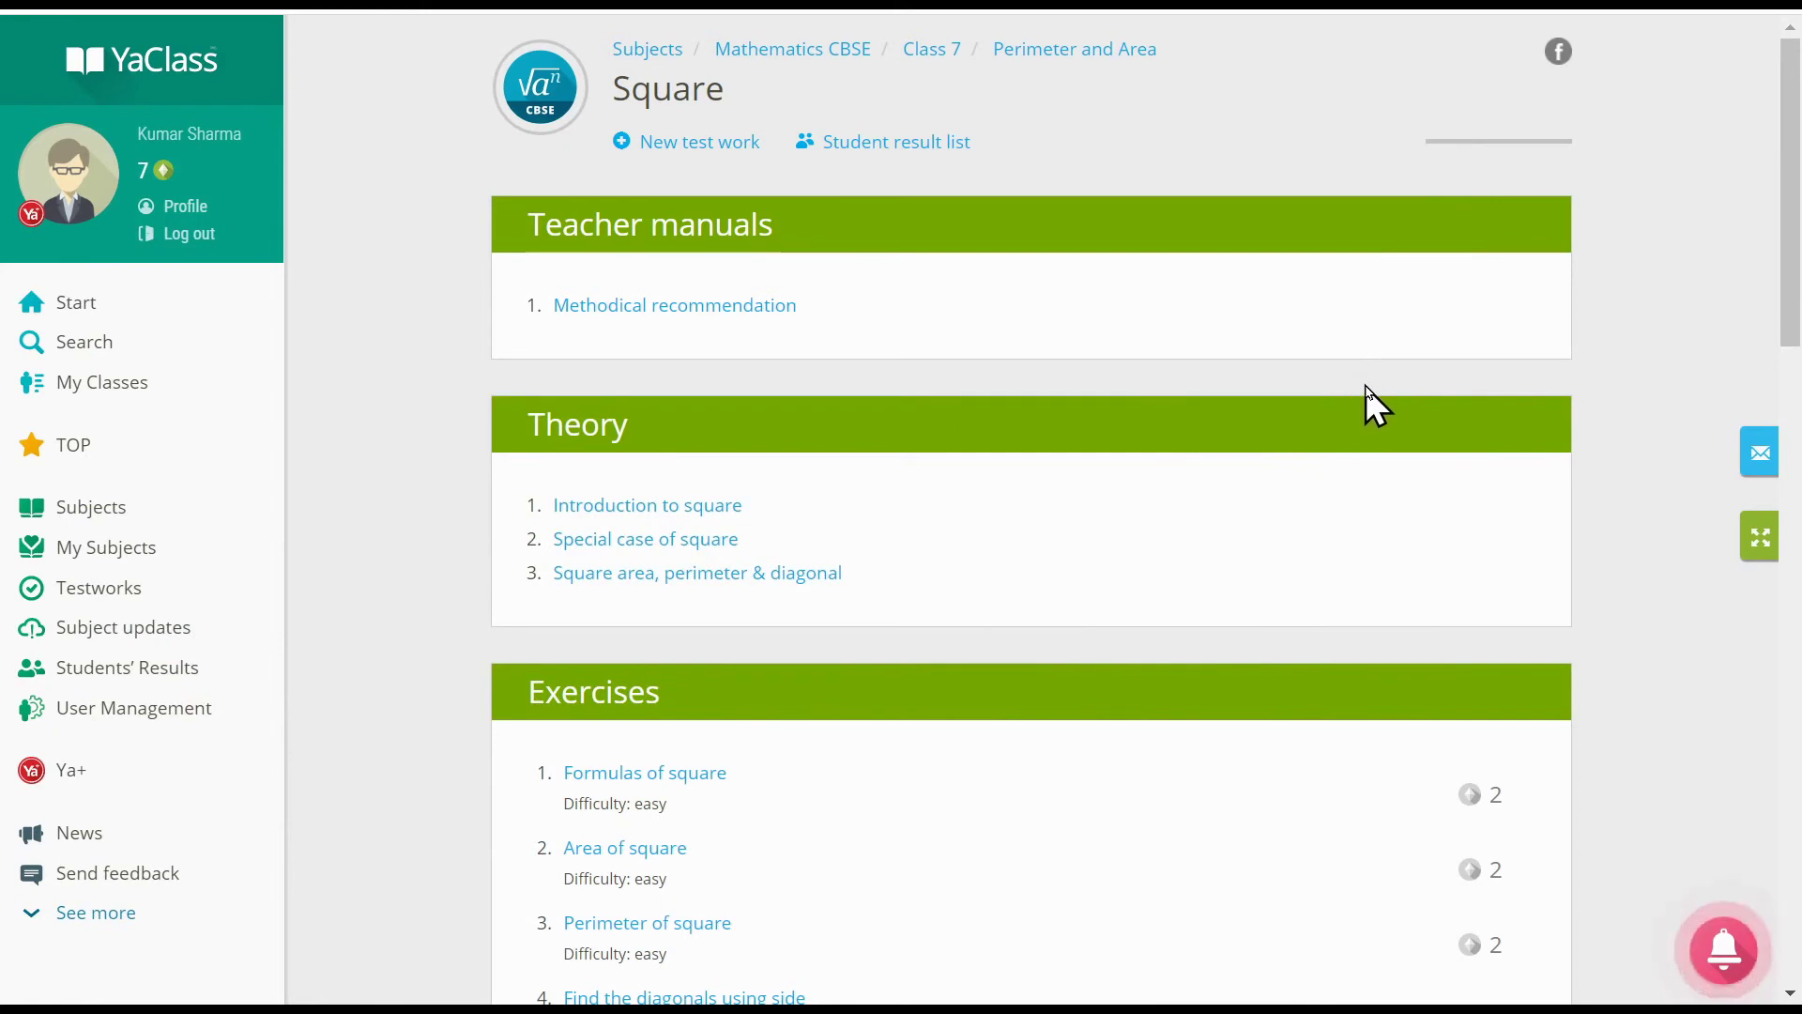
{"action": "left_click", "coordinate": [1752, 554]}
Step: Turn on presentation mode and browse the Introduction to square theory page
{"action": "left_click", "coordinate": [1642, 608]}
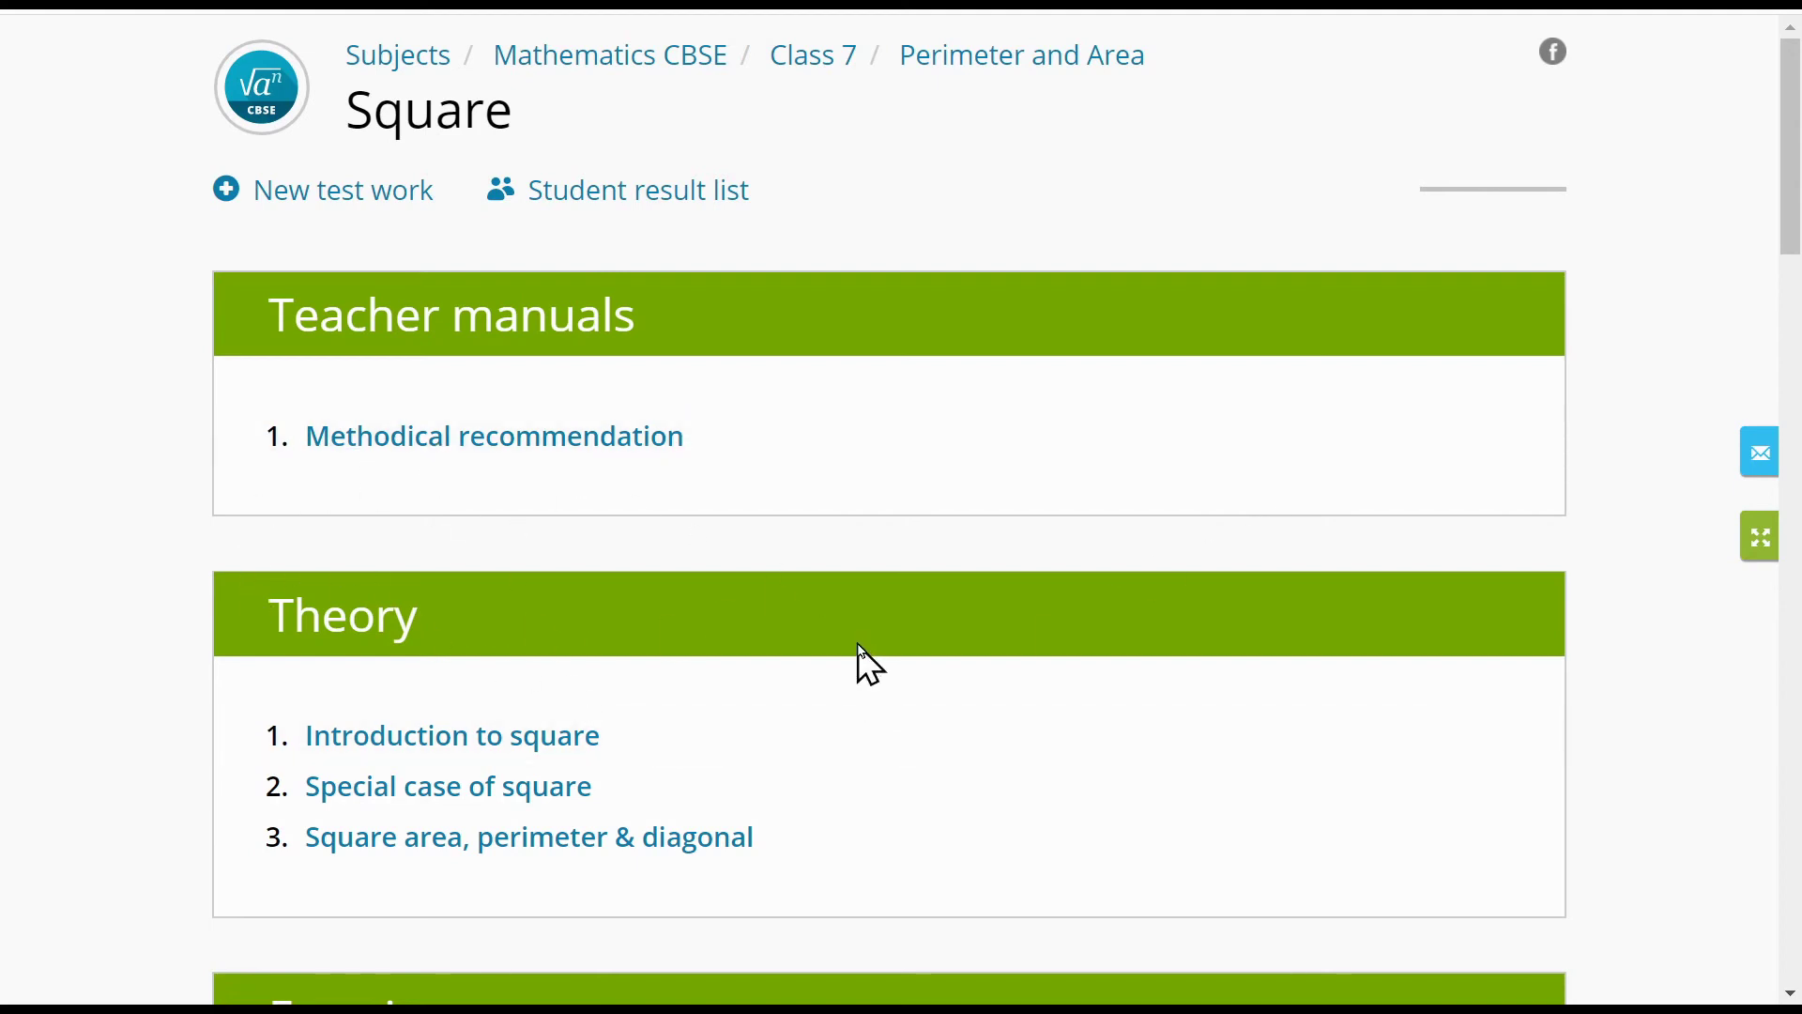
{"action": "scroll", "coordinate": [572, 502], "scroll_direction": "down", "scroll_amount": 3}
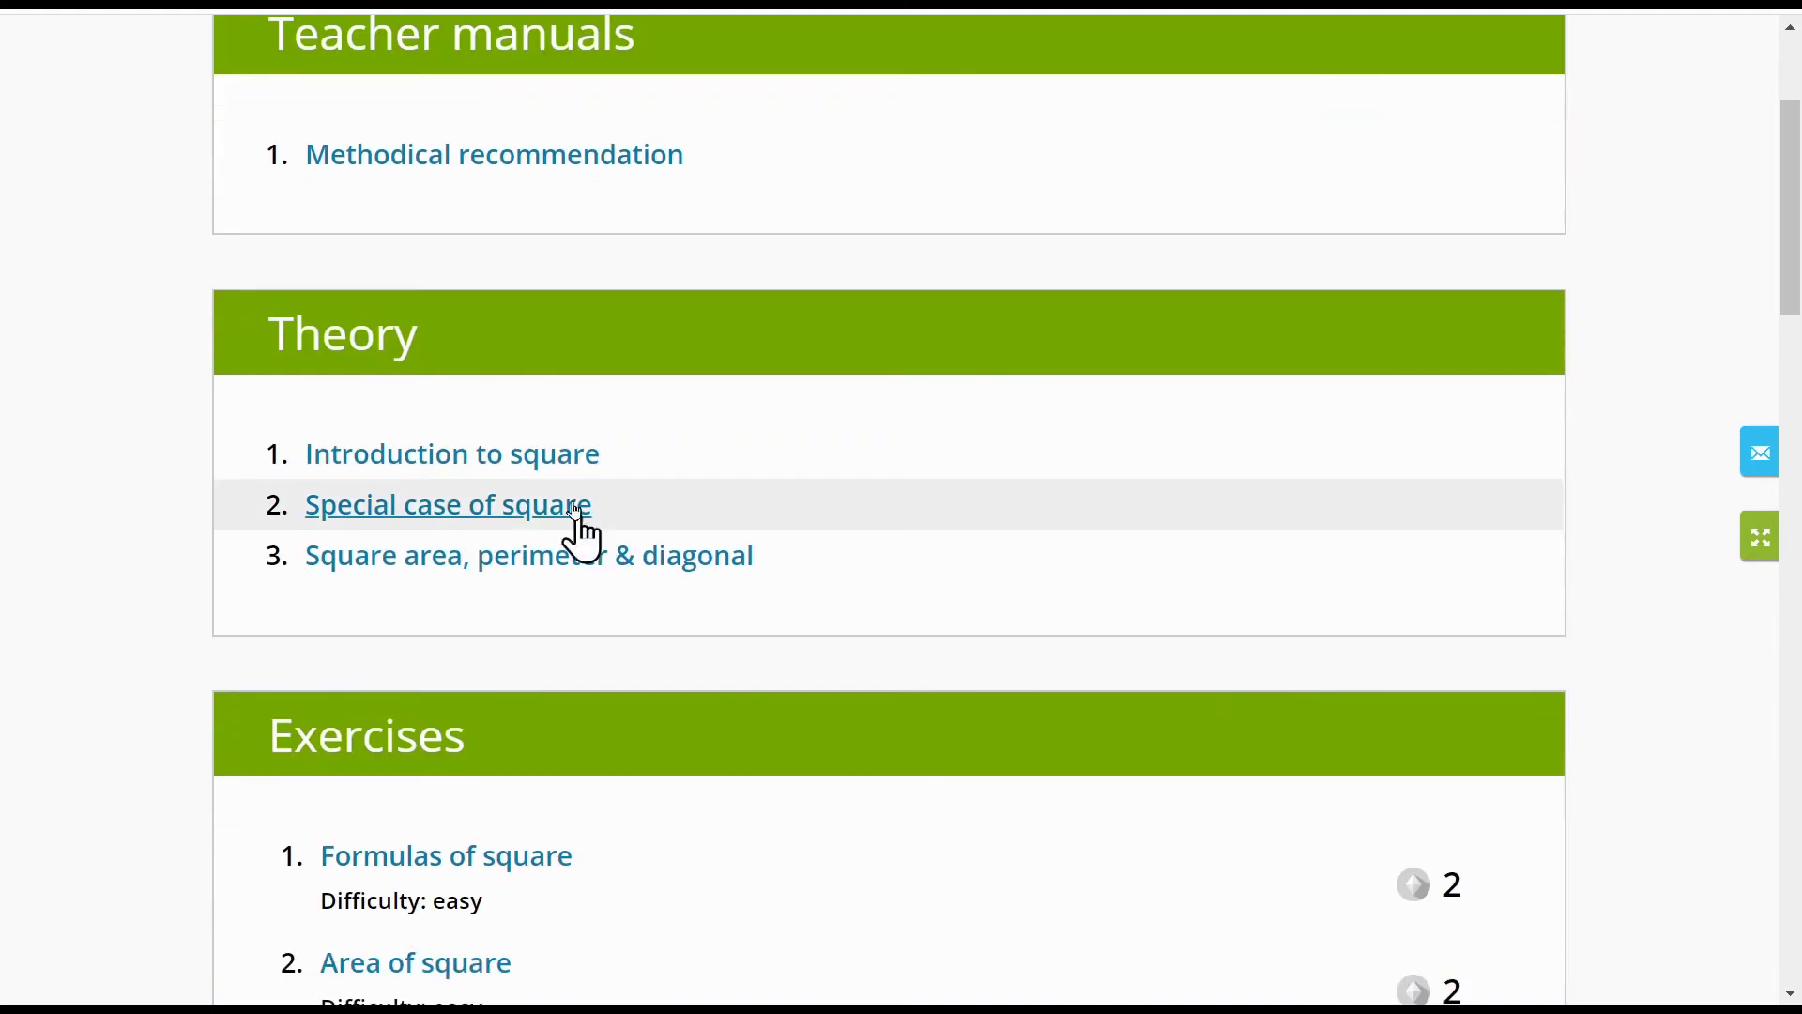
{"action": "left_click", "coordinate": [535, 462]}
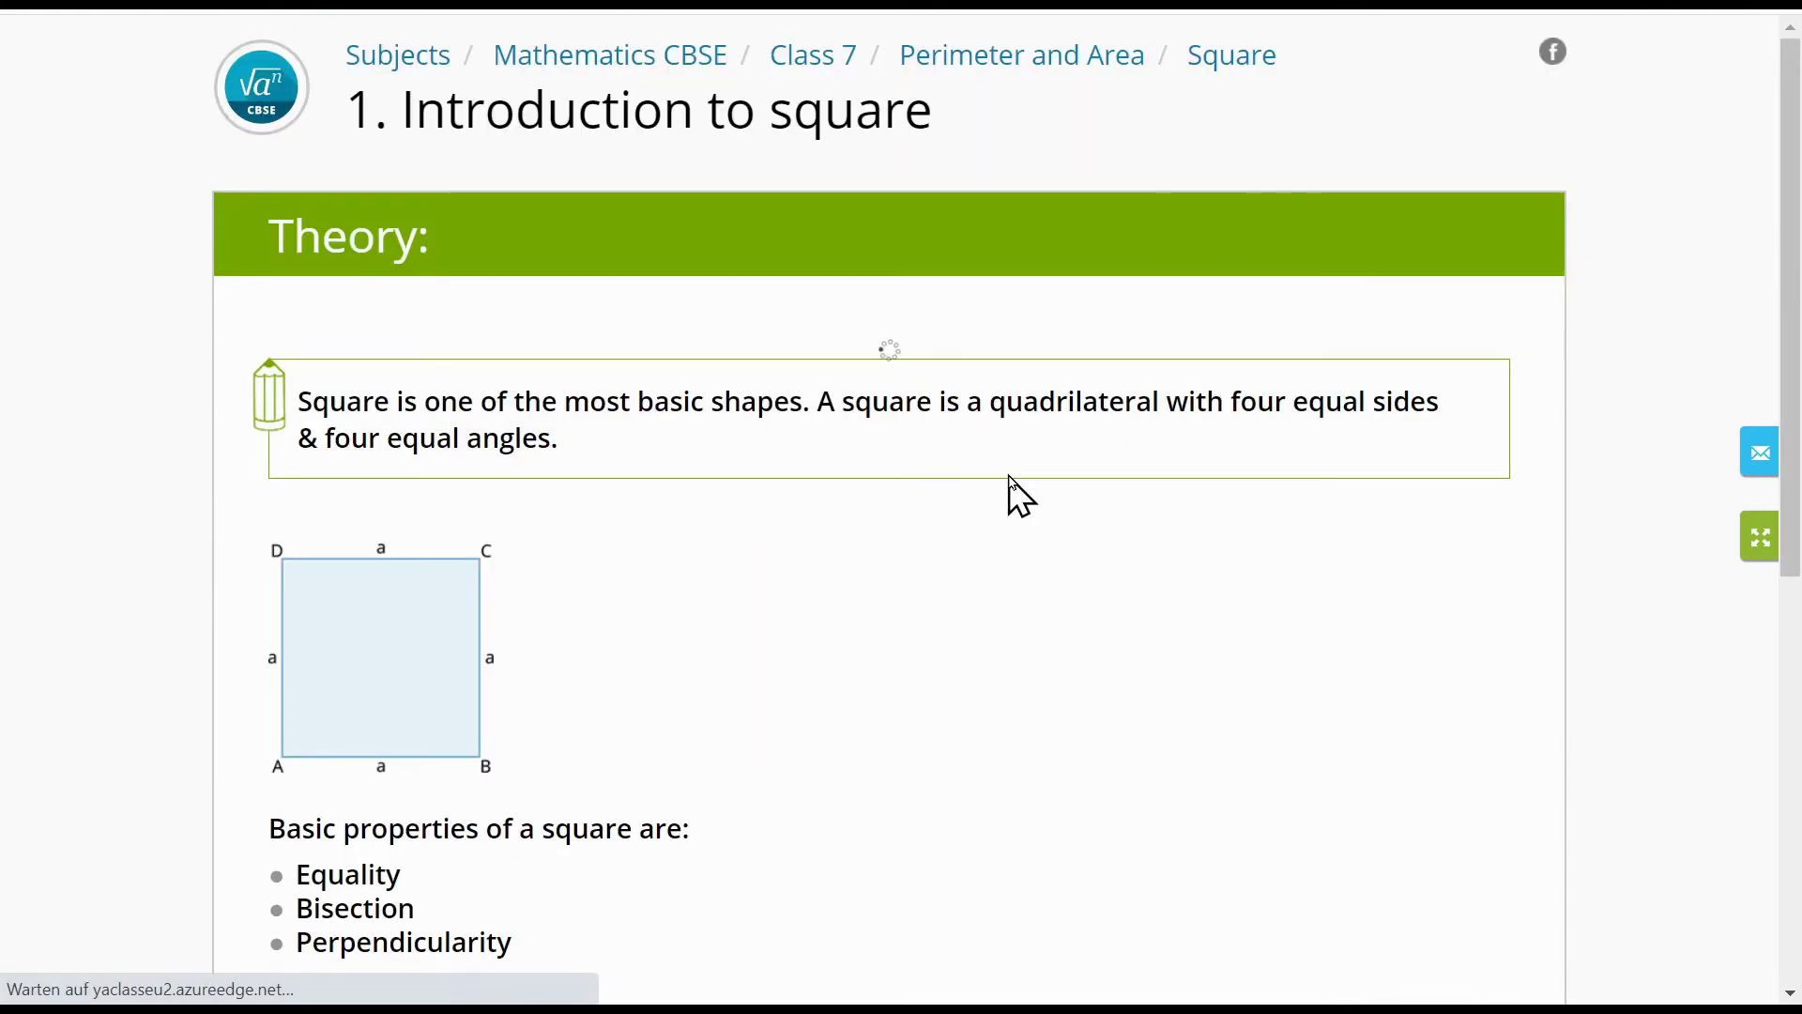
{"action": "scroll", "coordinate": [1008, 477], "scroll_direction": "down", "scroll_amount": 4}
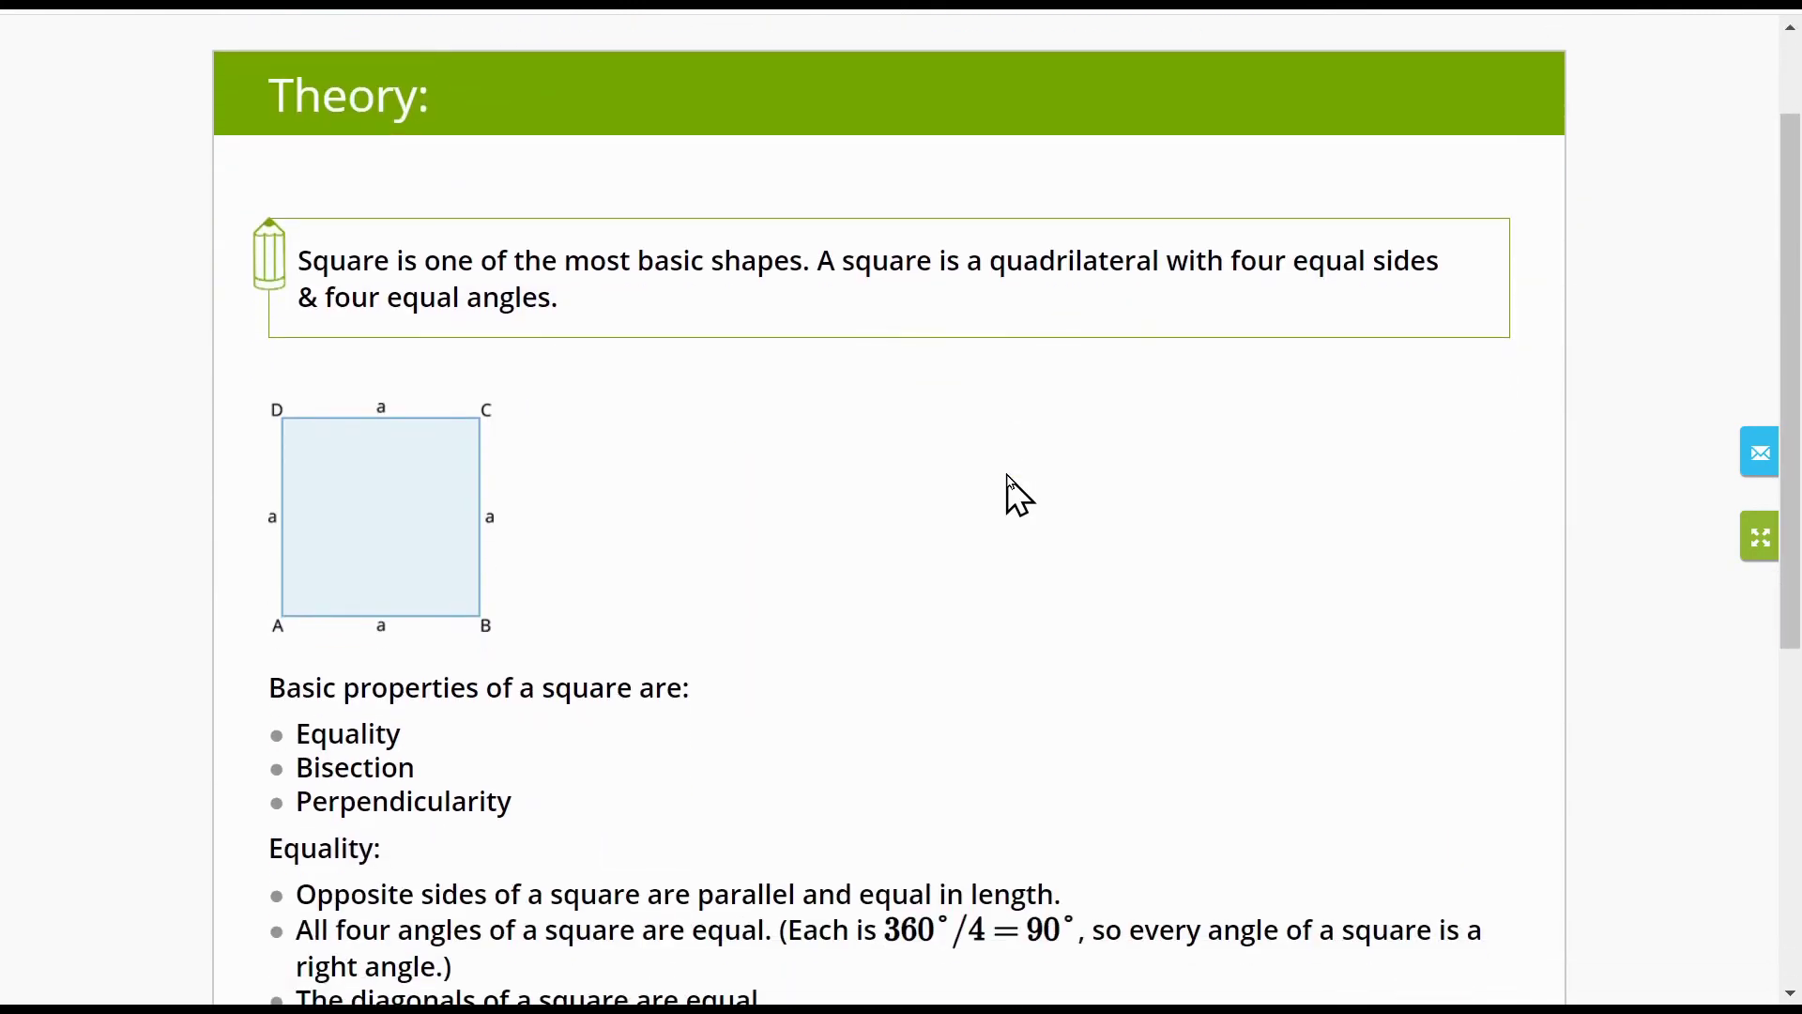
{"action": "scroll", "coordinate": [1007, 475], "scroll_direction": "up", "scroll_amount": 4}
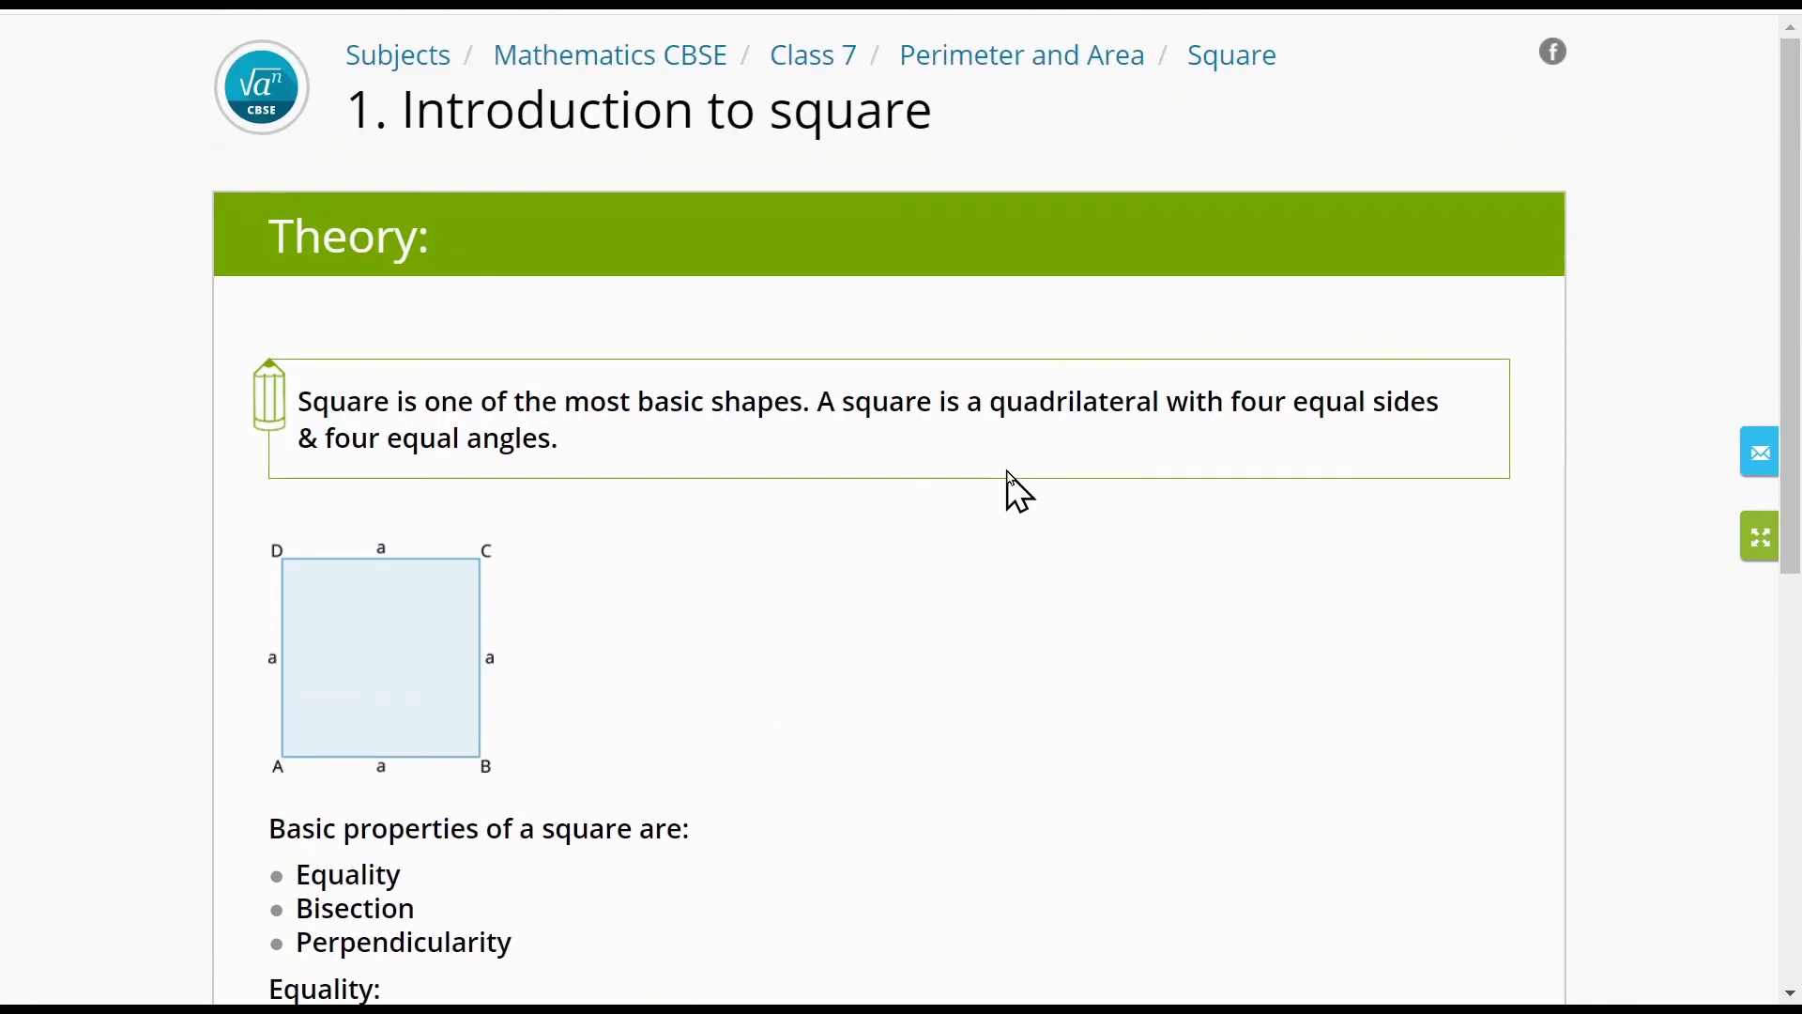
Step: Open exercise 5, Calculate area and perimeter of square (97 cm side), then turn presentation mode off
{"action": "left_click", "coordinate": [1213, 62]}
{"action": "scroll", "coordinate": [696, 632], "scroll_direction": "down", "scroll_amount": 10}
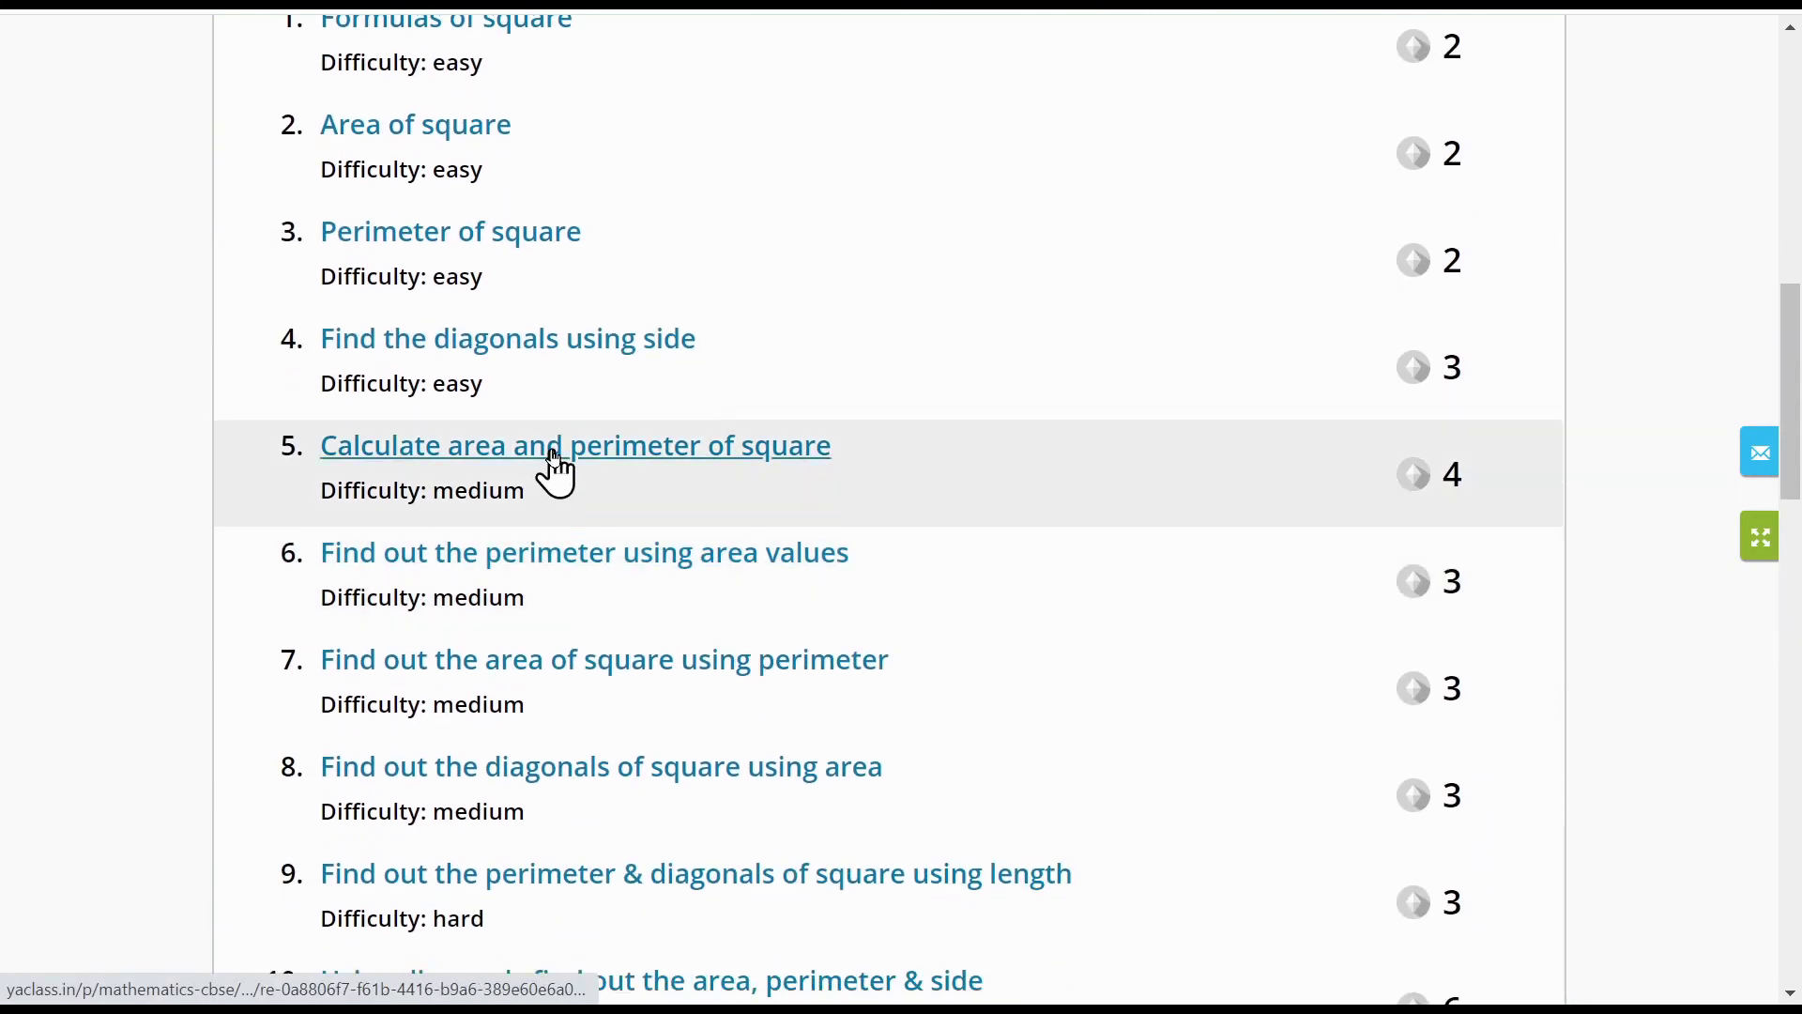
{"action": "left_click", "coordinate": [554, 451]}
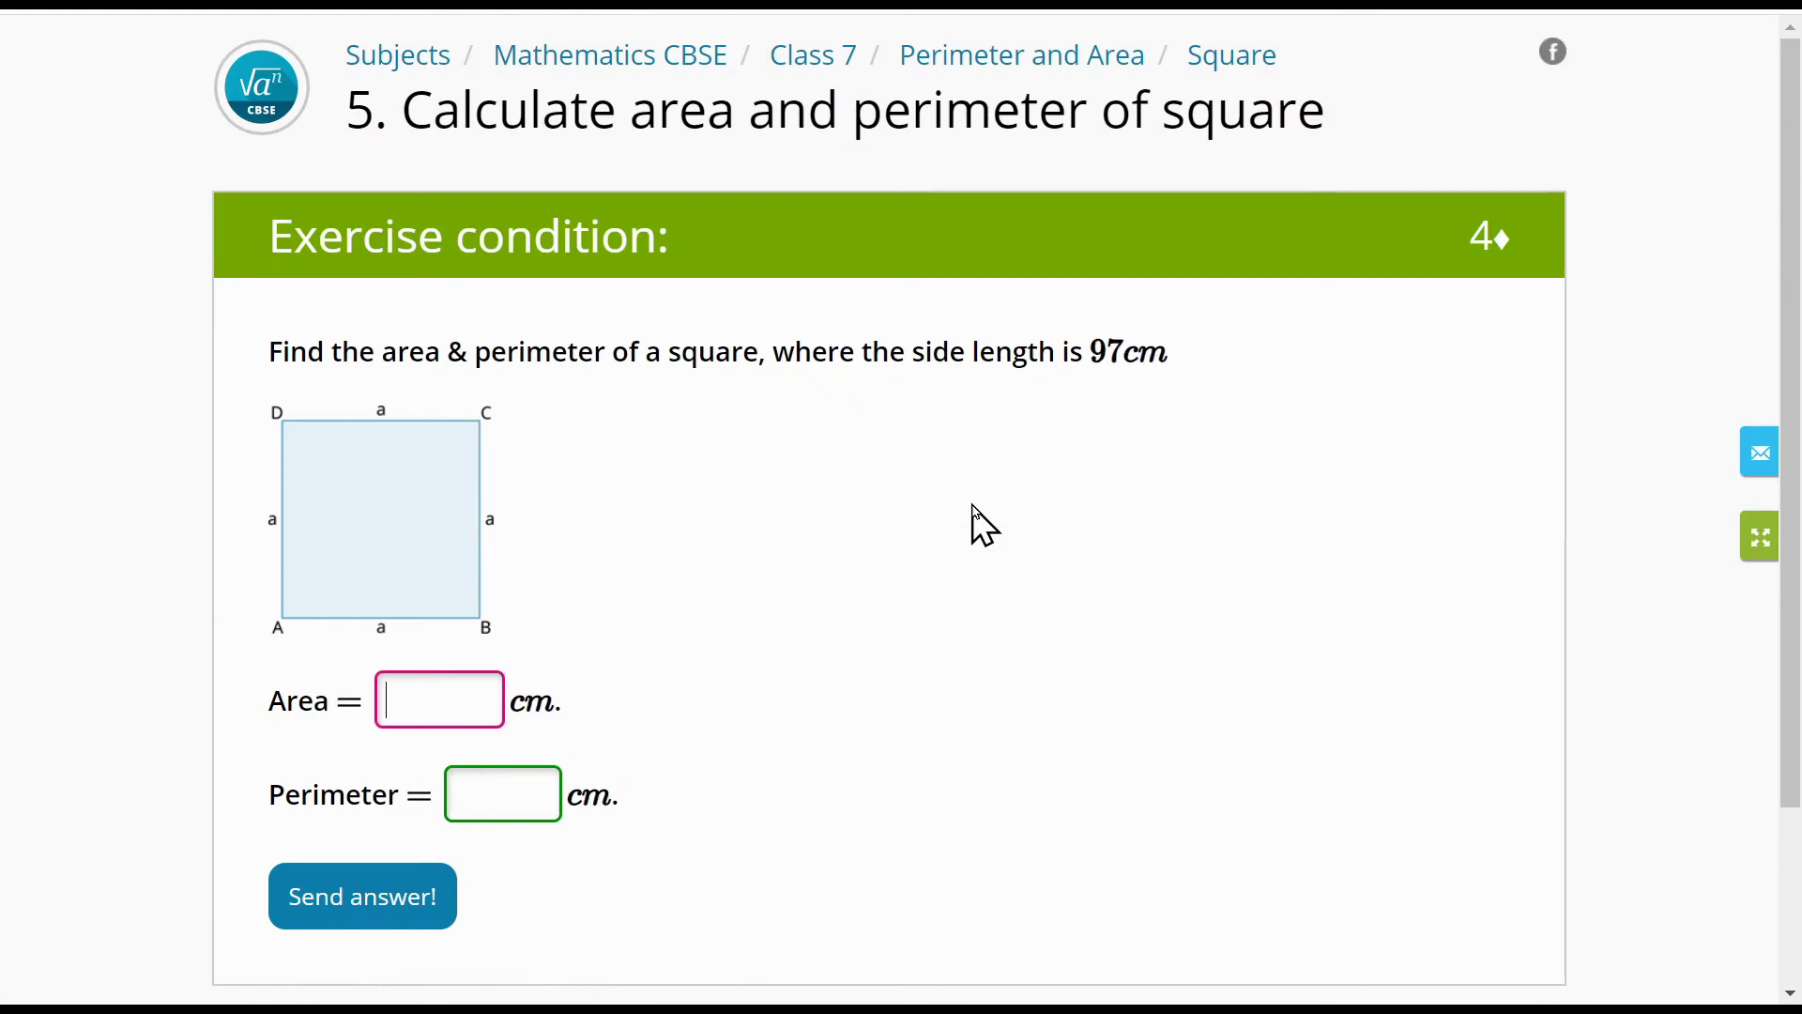
{"action": "scroll", "coordinate": [977, 523], "scroll_direction": "down", "scroll_amount": 3}
{"action": "scroll", "coordinate": [976, 523], "scroll_direction": "up", "scroll_amount": 3}
{"action": "mouse_move", "coordinate": [1754, 556]}
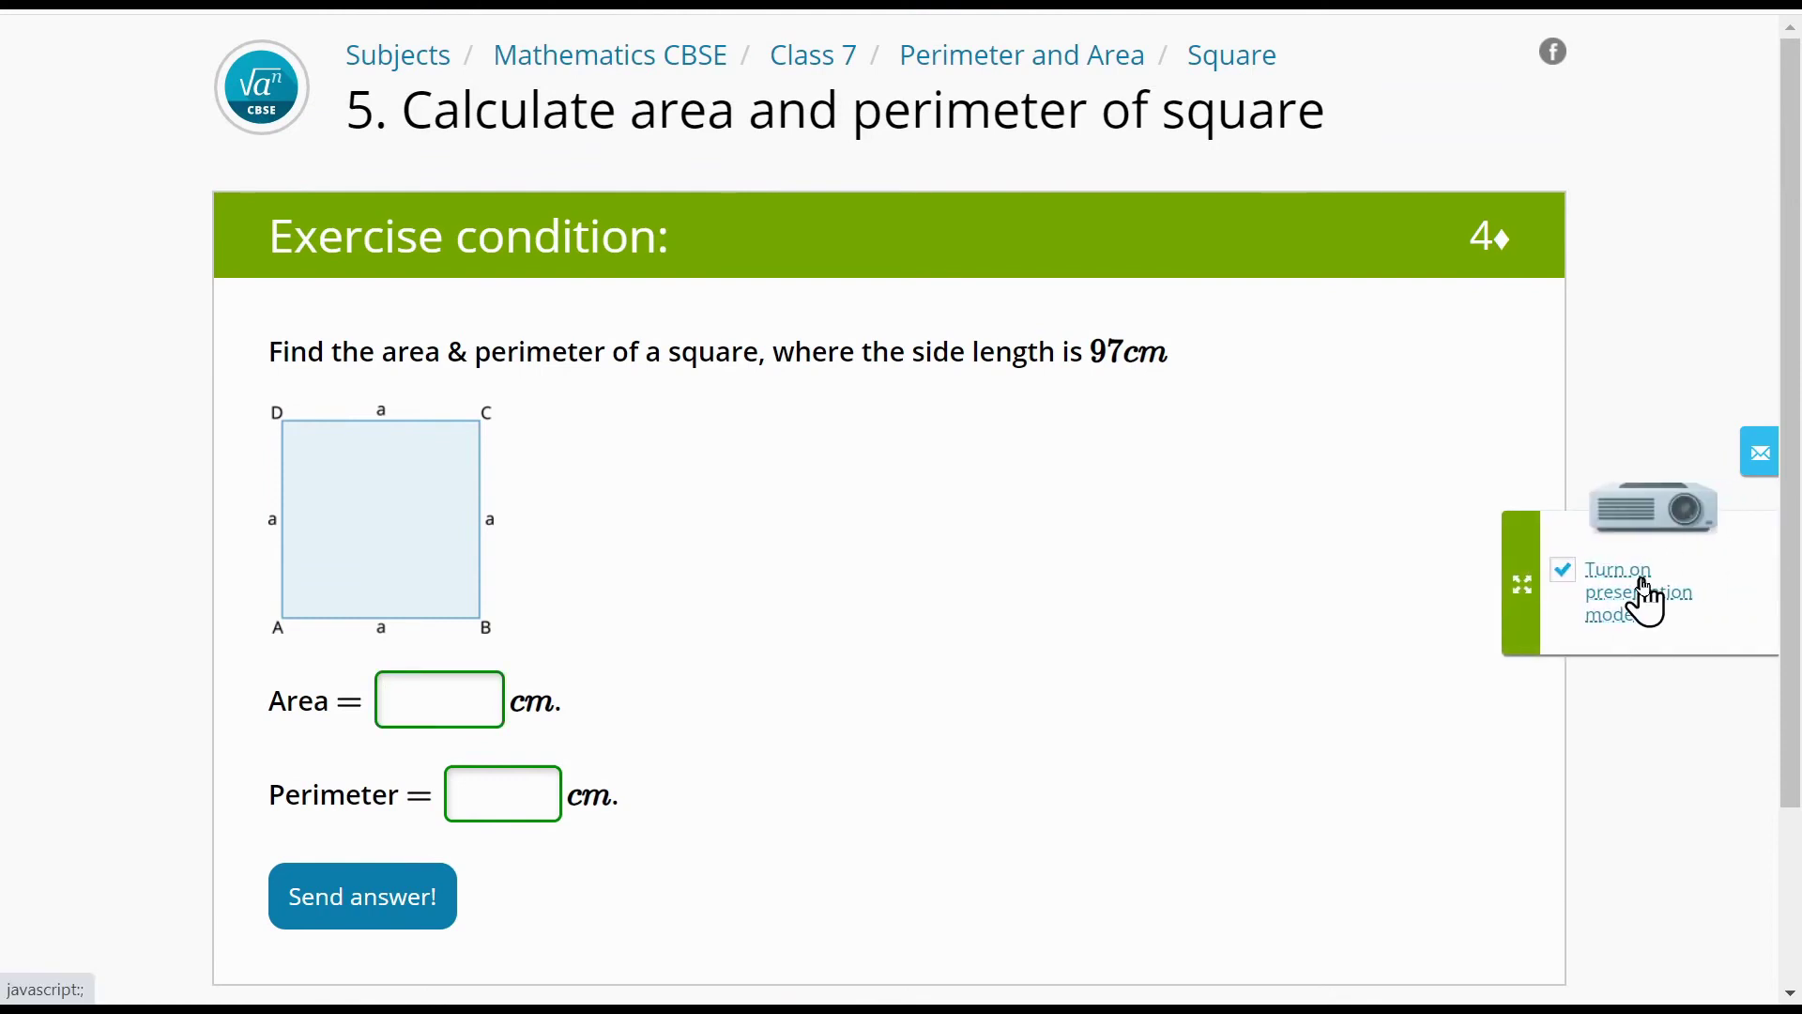
{"action": "left_click", "coordinate": [1644, 601]}
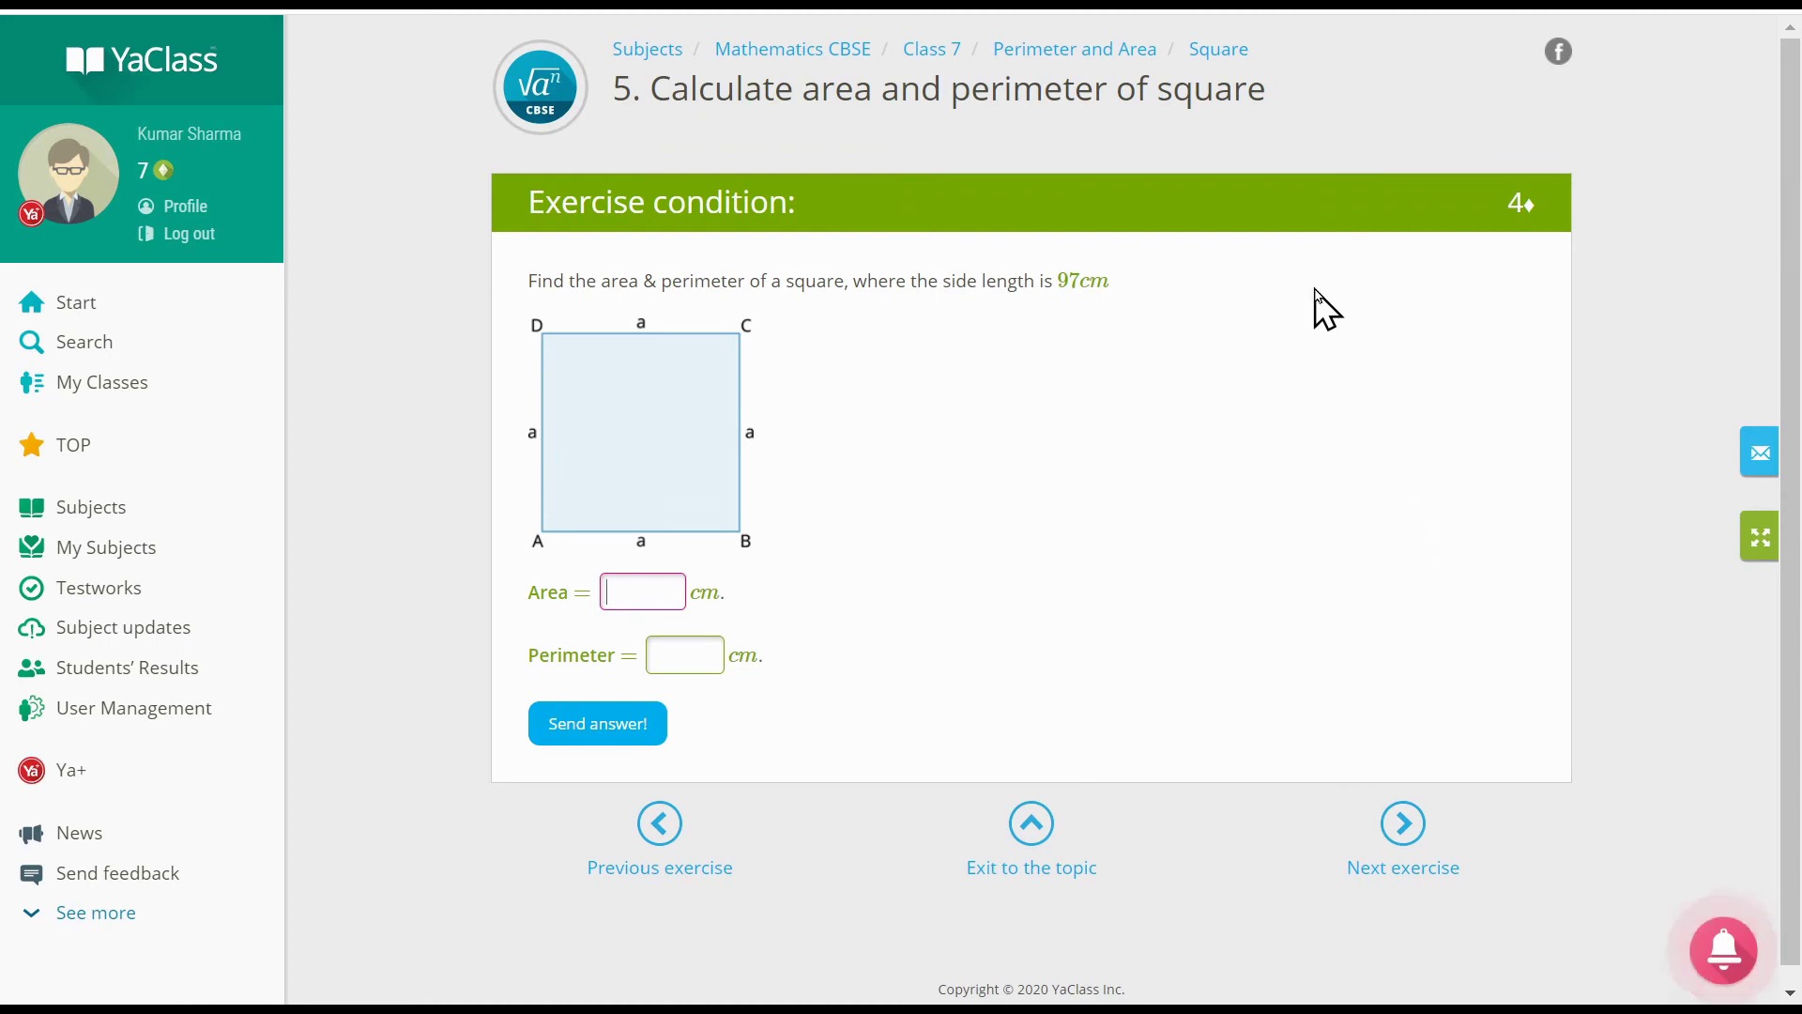
Step: Return to the Square topic page and look over its Teacher manuals, Theory and Exercises
{"action": "left_click", "coordinate": [1235, 55]}
{"action": "scroll", "coordinate": [1086, 329], "scroll_direction": "down", "scroll_amount": 2}
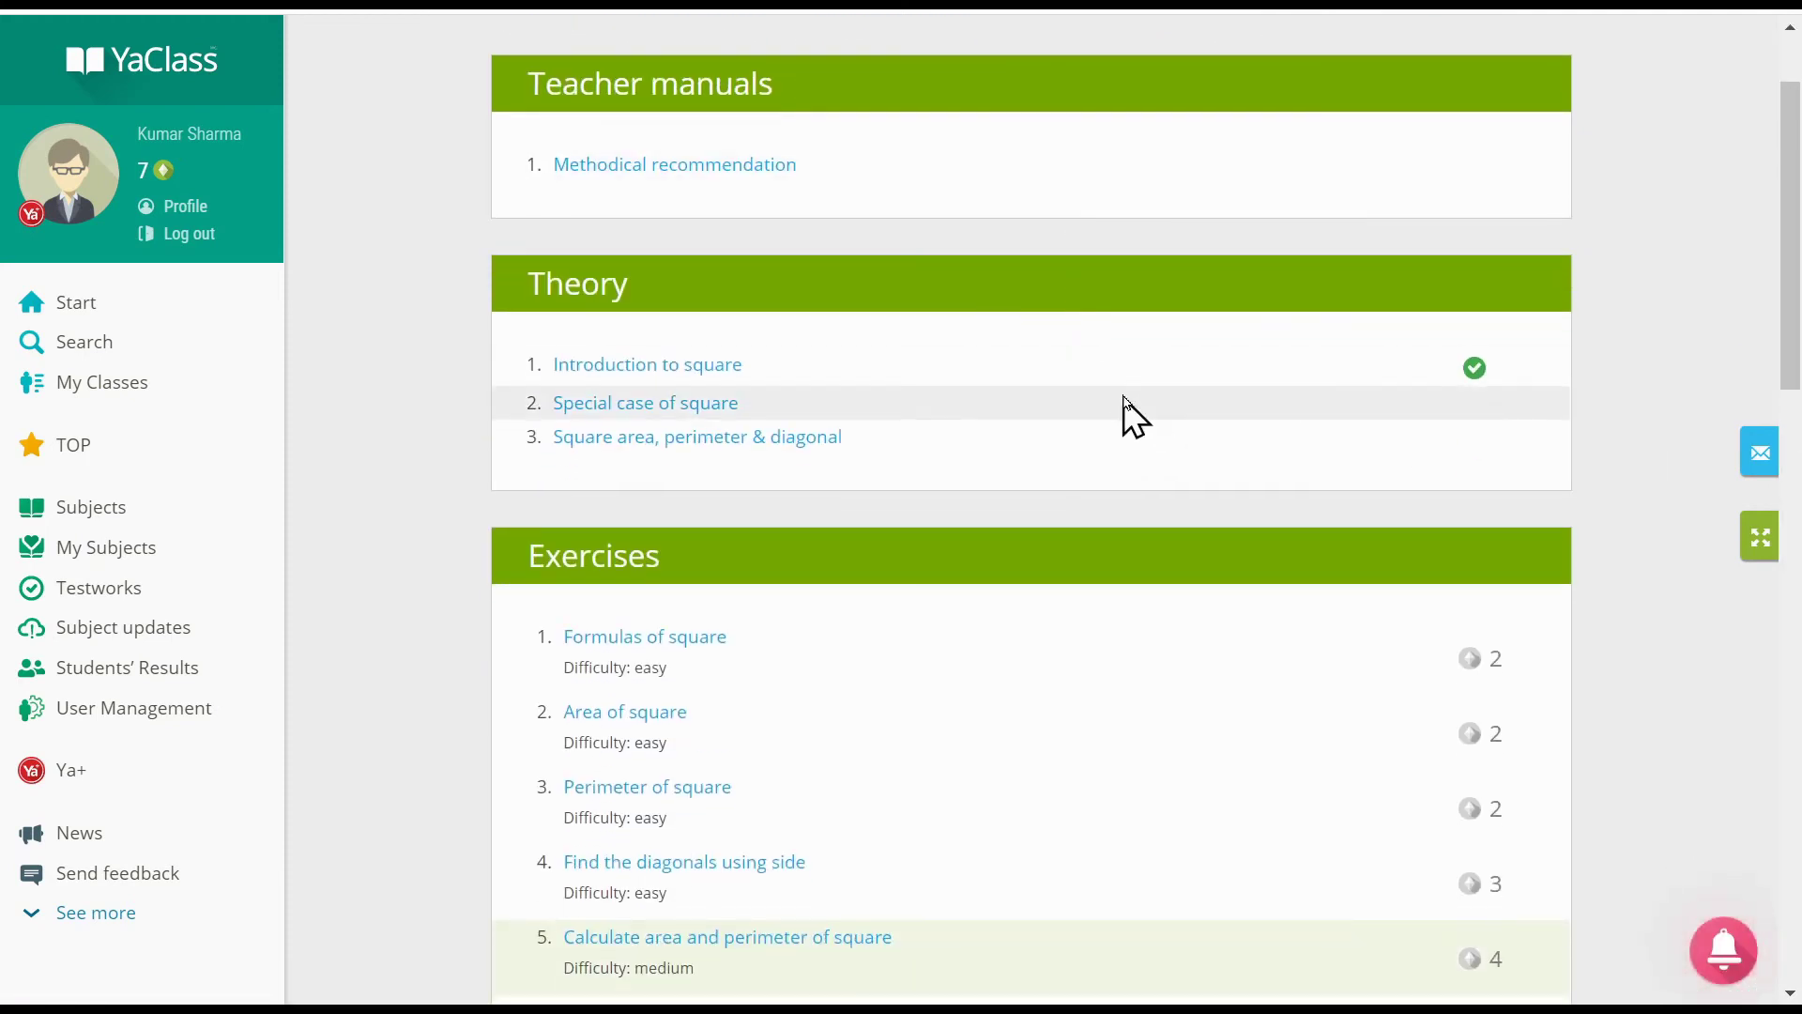
{"action": "scroll", "coordinate": [1054, 403], "scroll_direction": "down", "scroll_amount": 15}
{"action": "scroll", "coordinate": [741, 291], "scroll_direction": "up", "scroll_amount": 20}
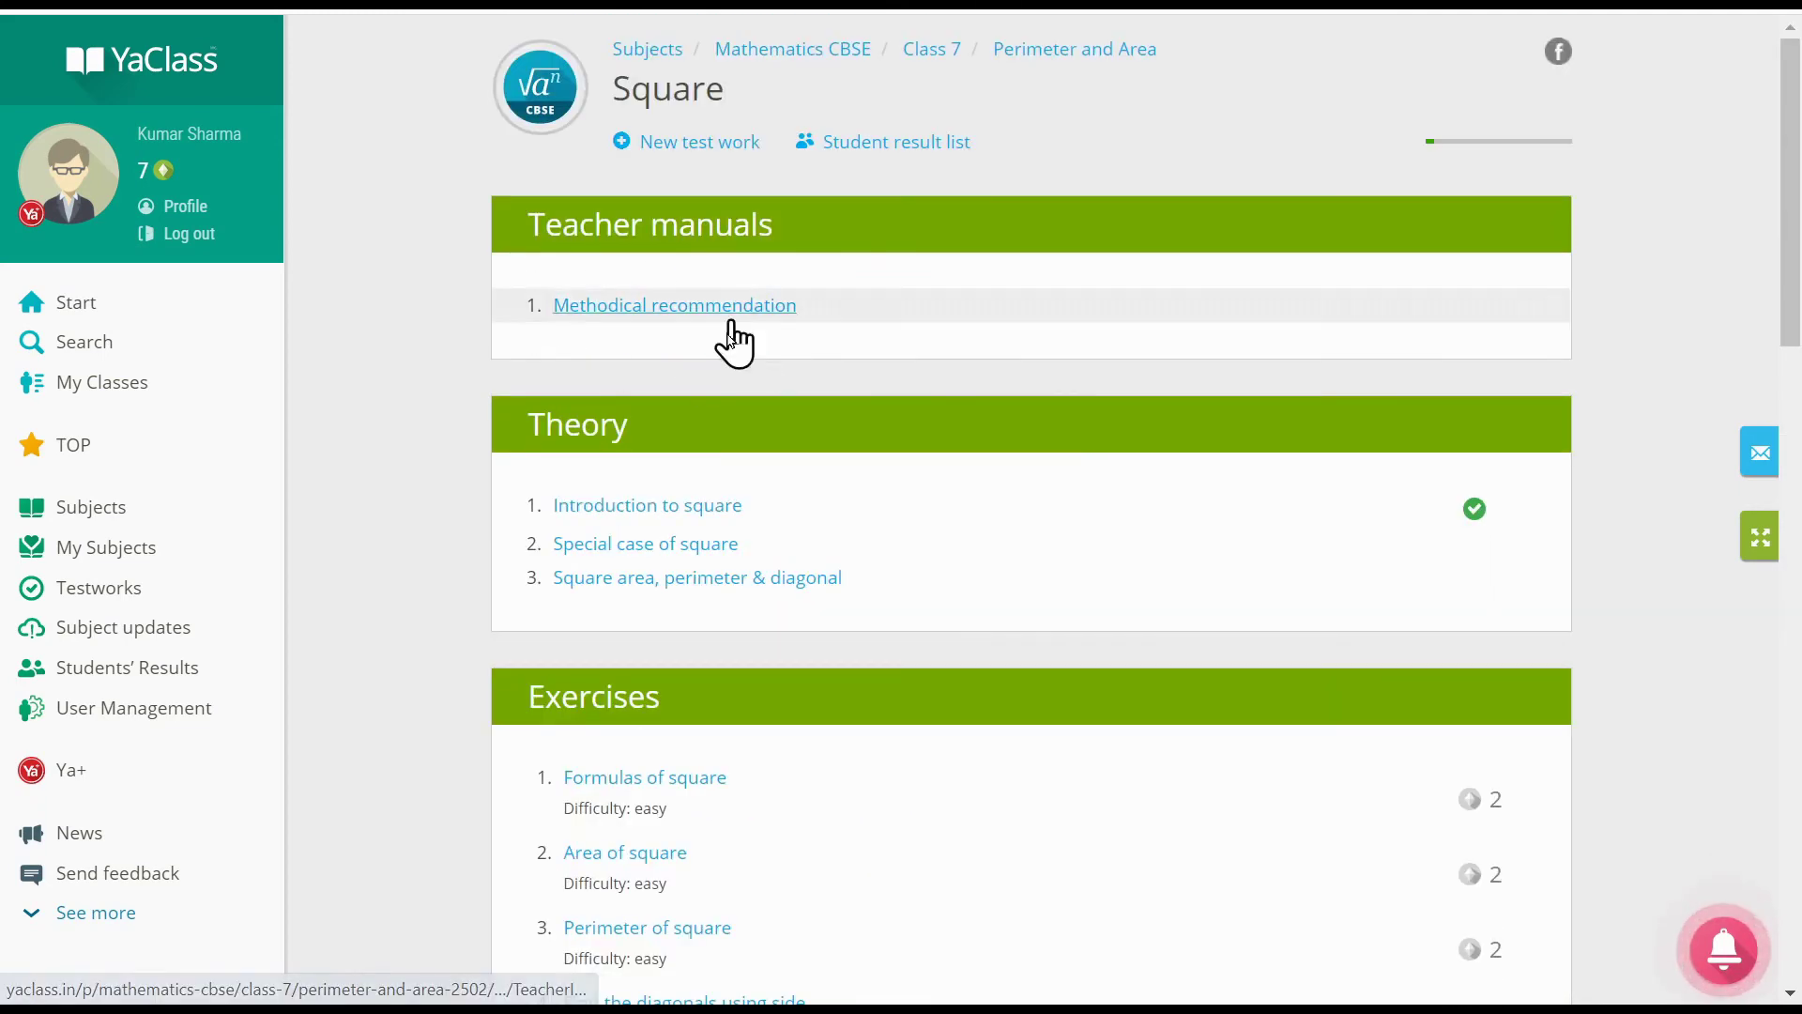
{"action": "left_click", "coordinate": [637, 322]}
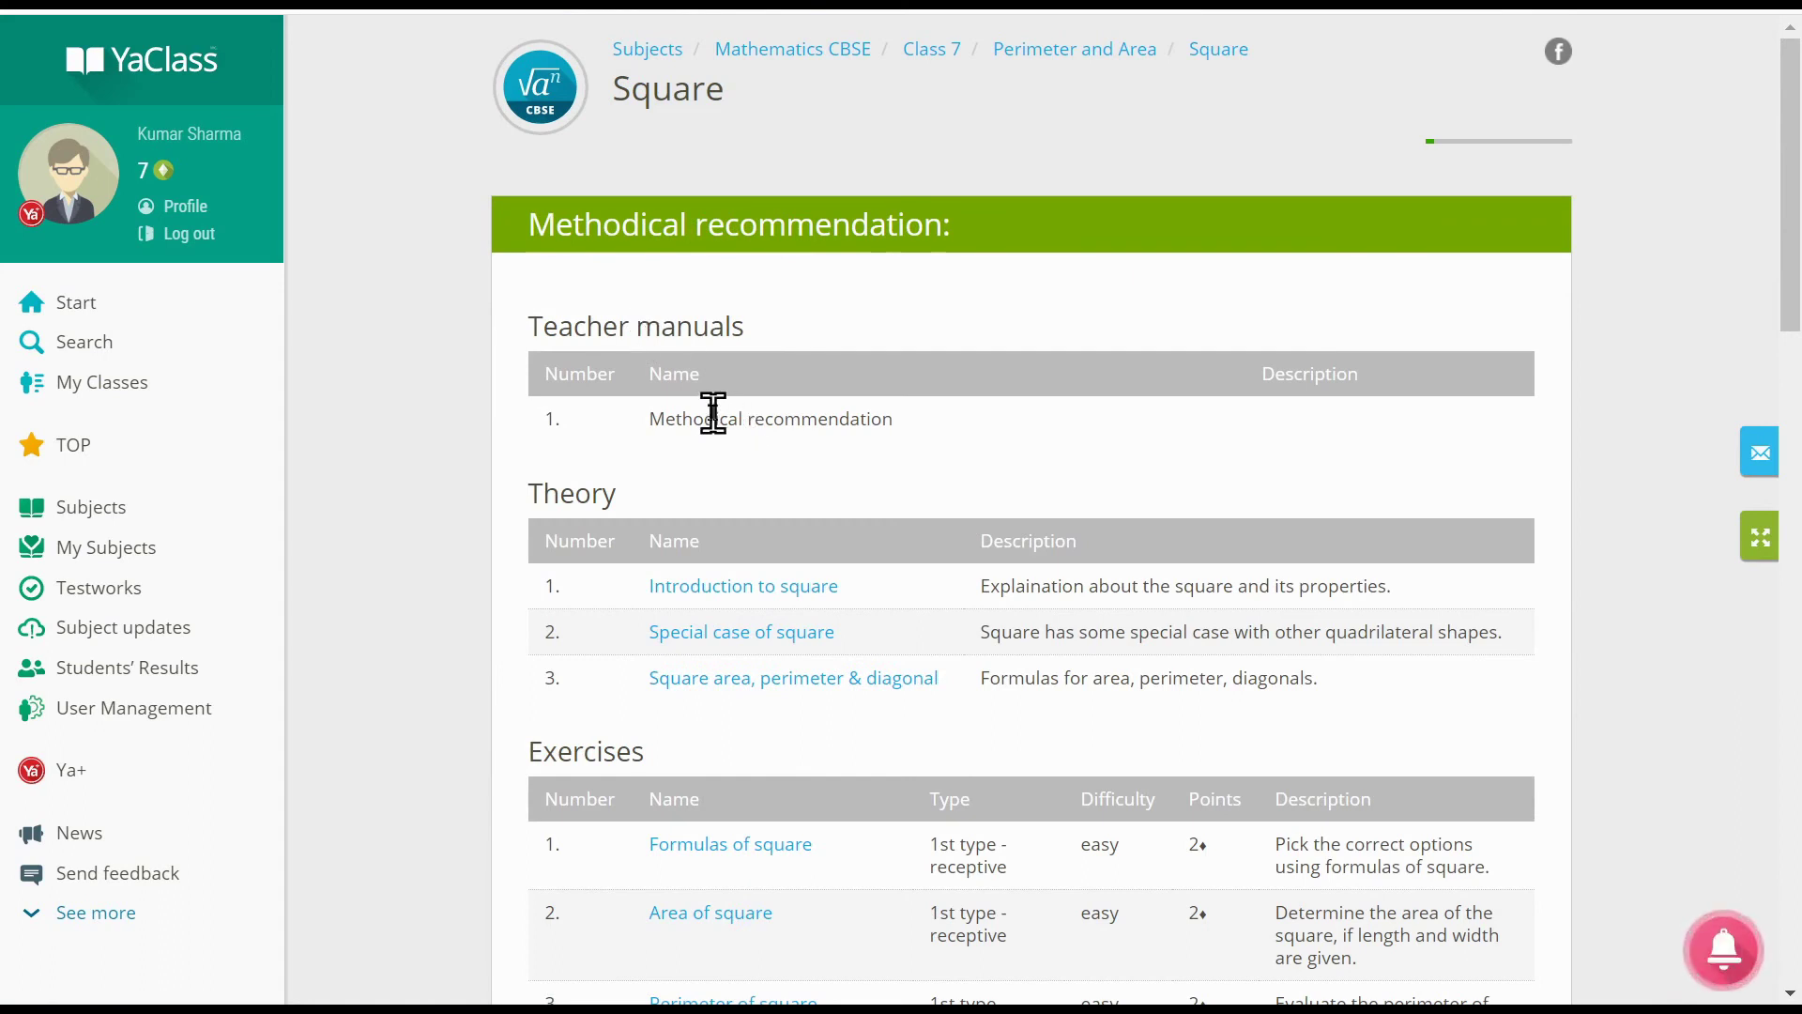
{"action": "scroll", "coordinate": [720, 416], "scroll_direction": "down", "scroll_amount": 2}
{"action": "scroll", "coordinate": [720, 416], "scroll_direction": "down", "scroll_amount": 2}
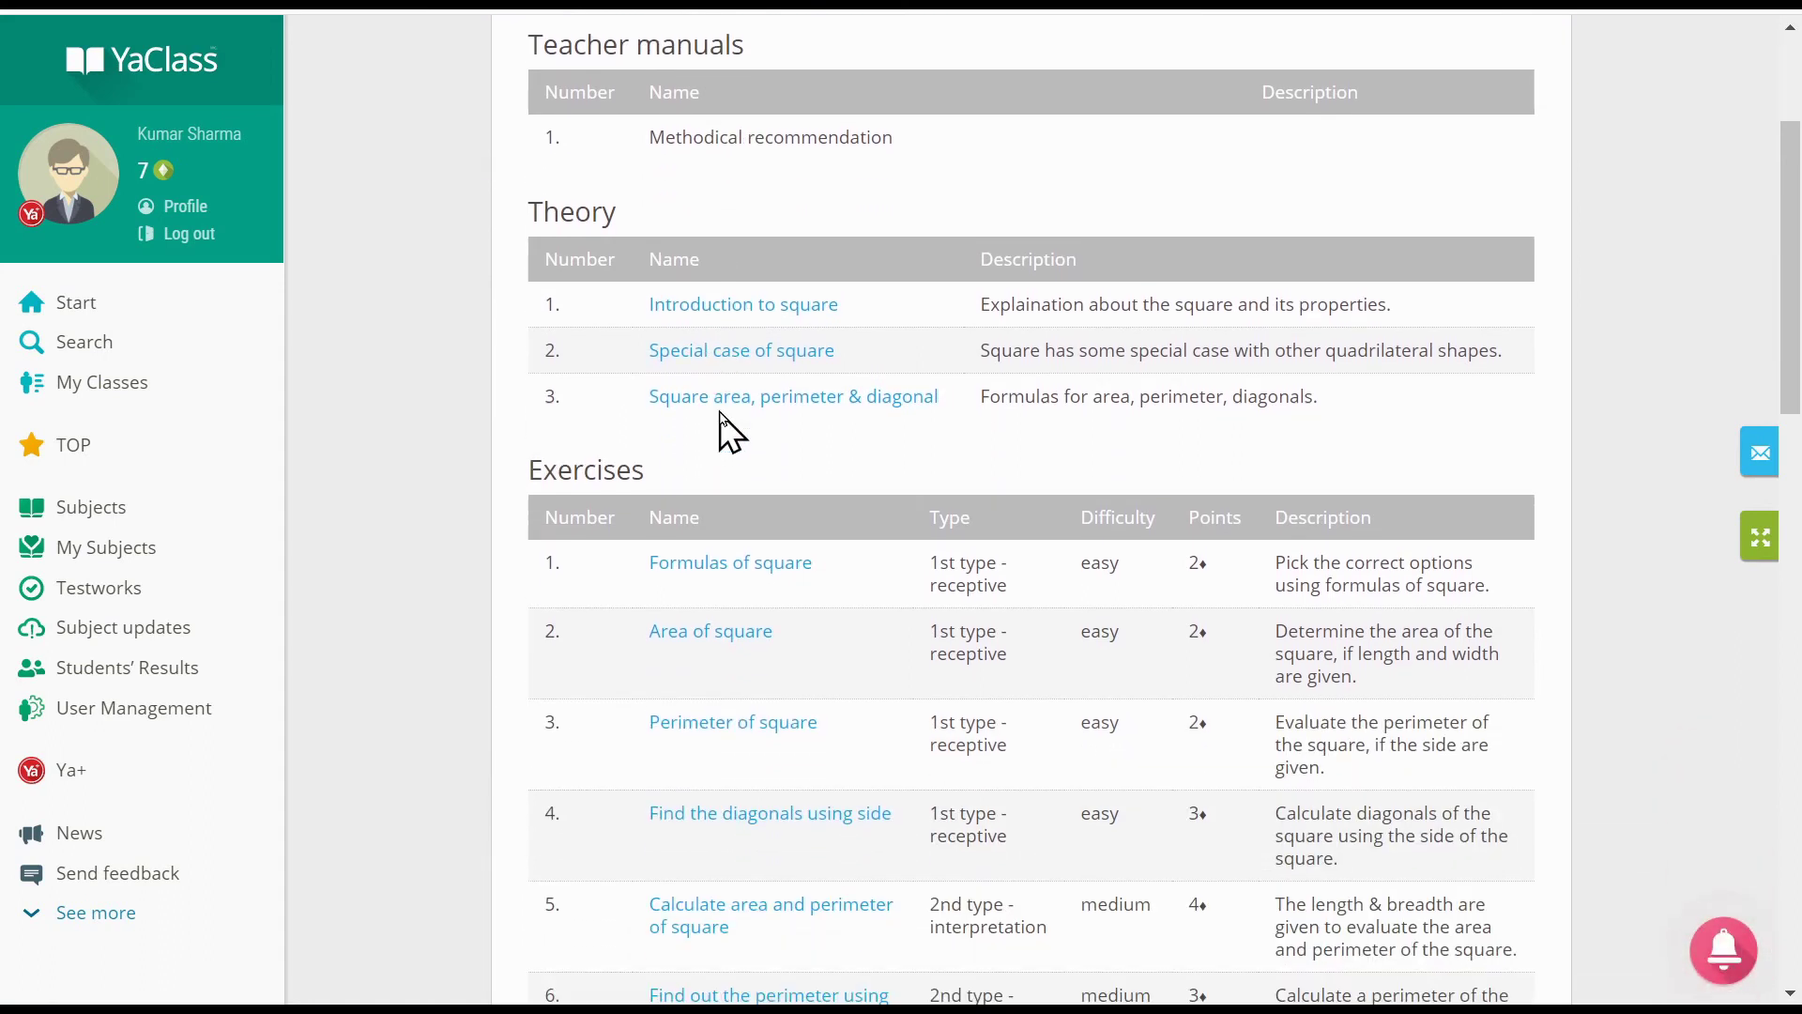
{"action": "scroll", "coordinate": [721, 414], "scroll_direction": "down", "scroll_amount": 2}
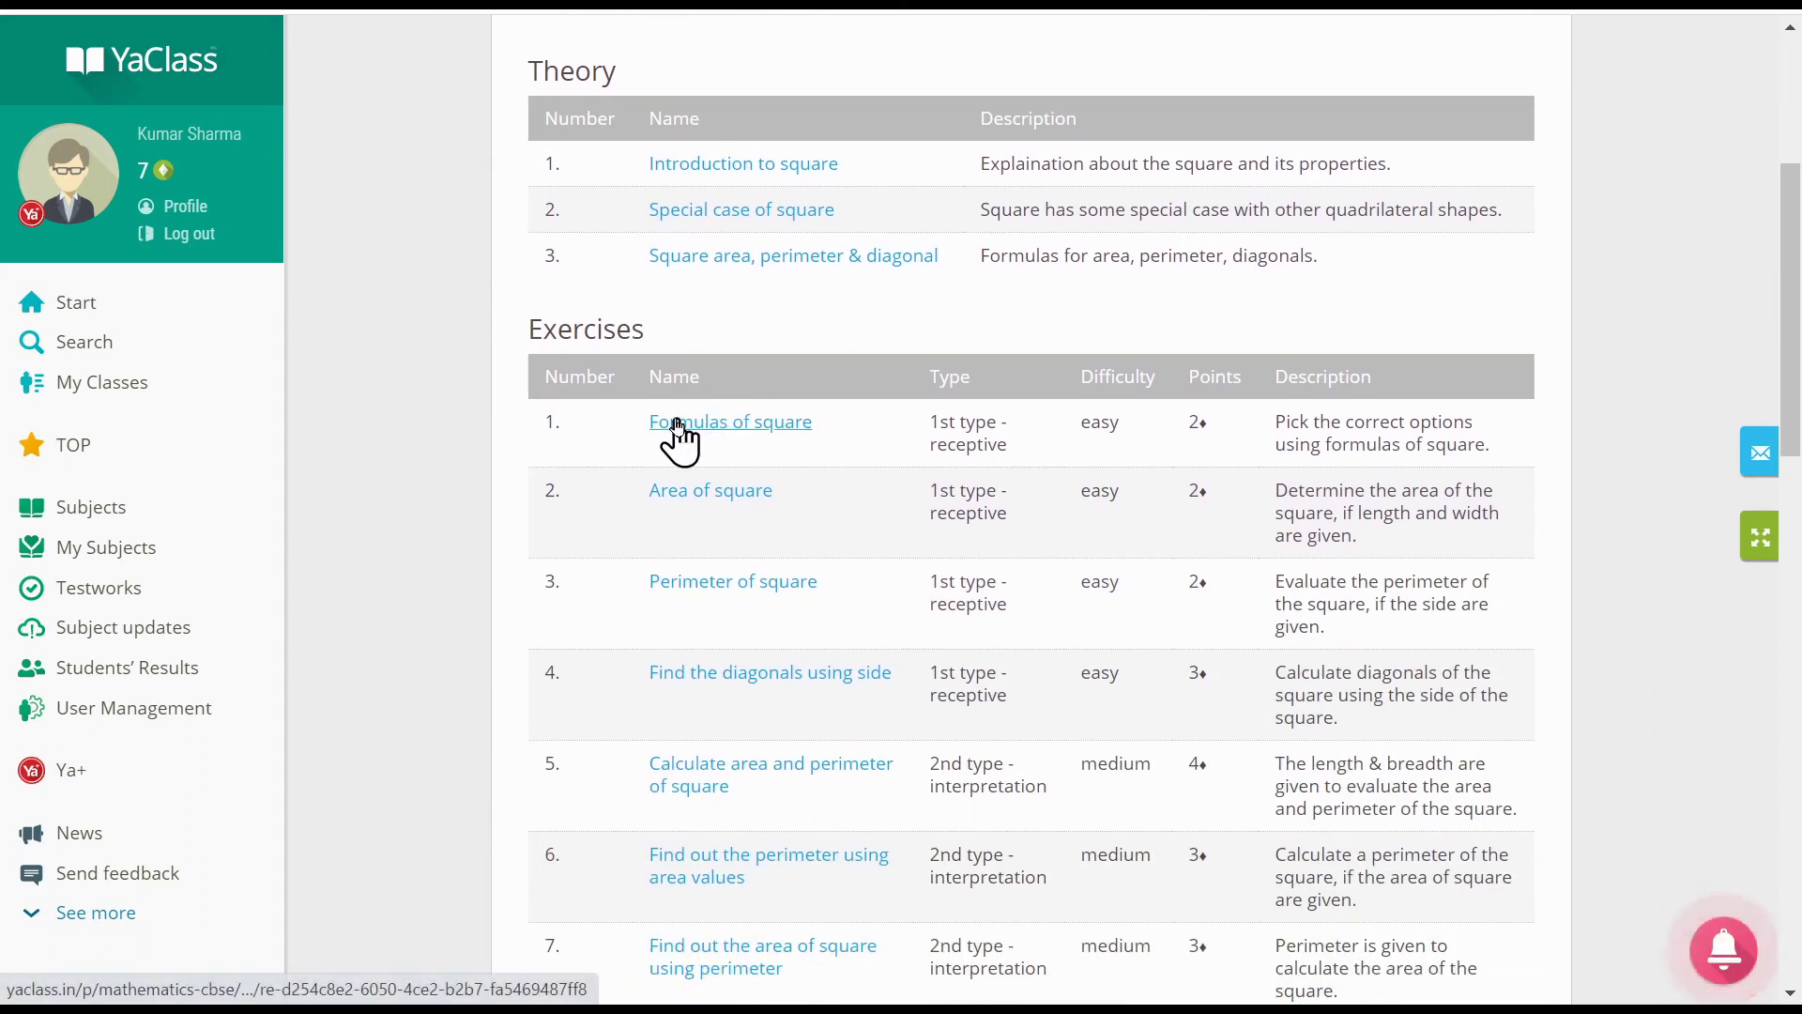
{"action": "scroll", "coordinate": [568, 469], "scroll_direction": "down", "scroll_amount": 6}
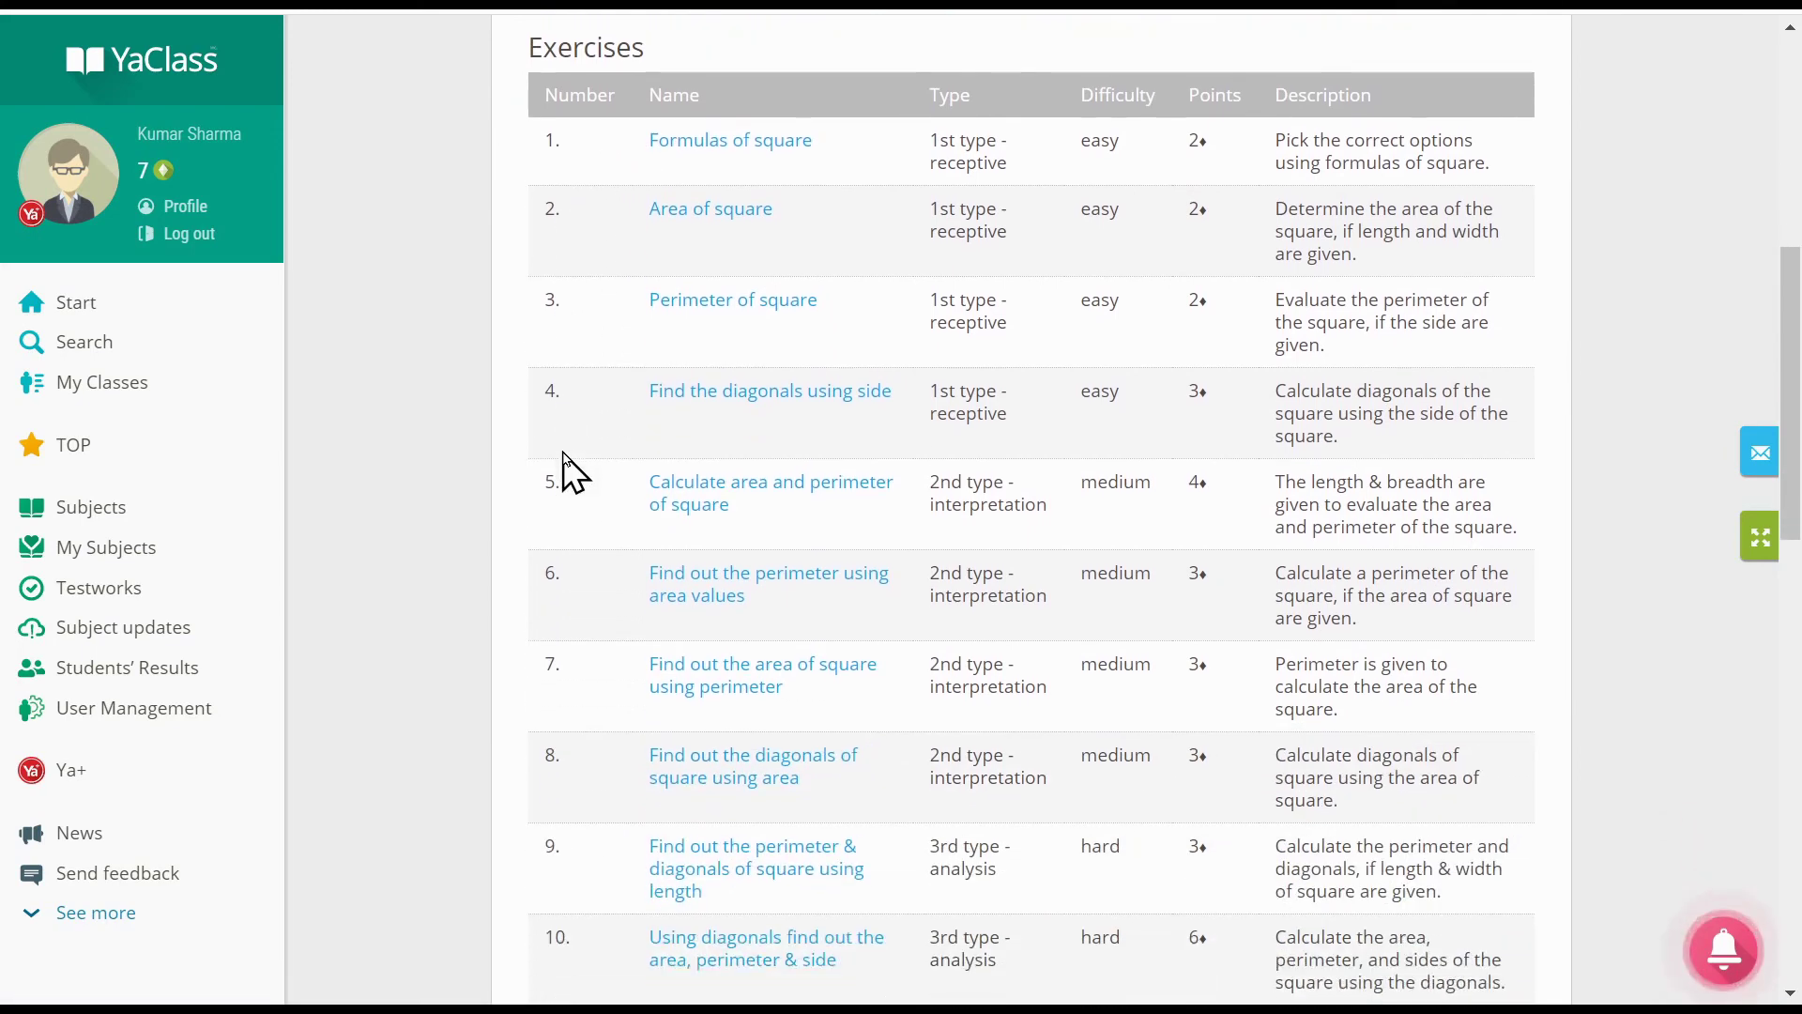
{"action": "scroll", "coordinate": [568, 469], "scroll_direction": "down", "scroll_amount": 6}
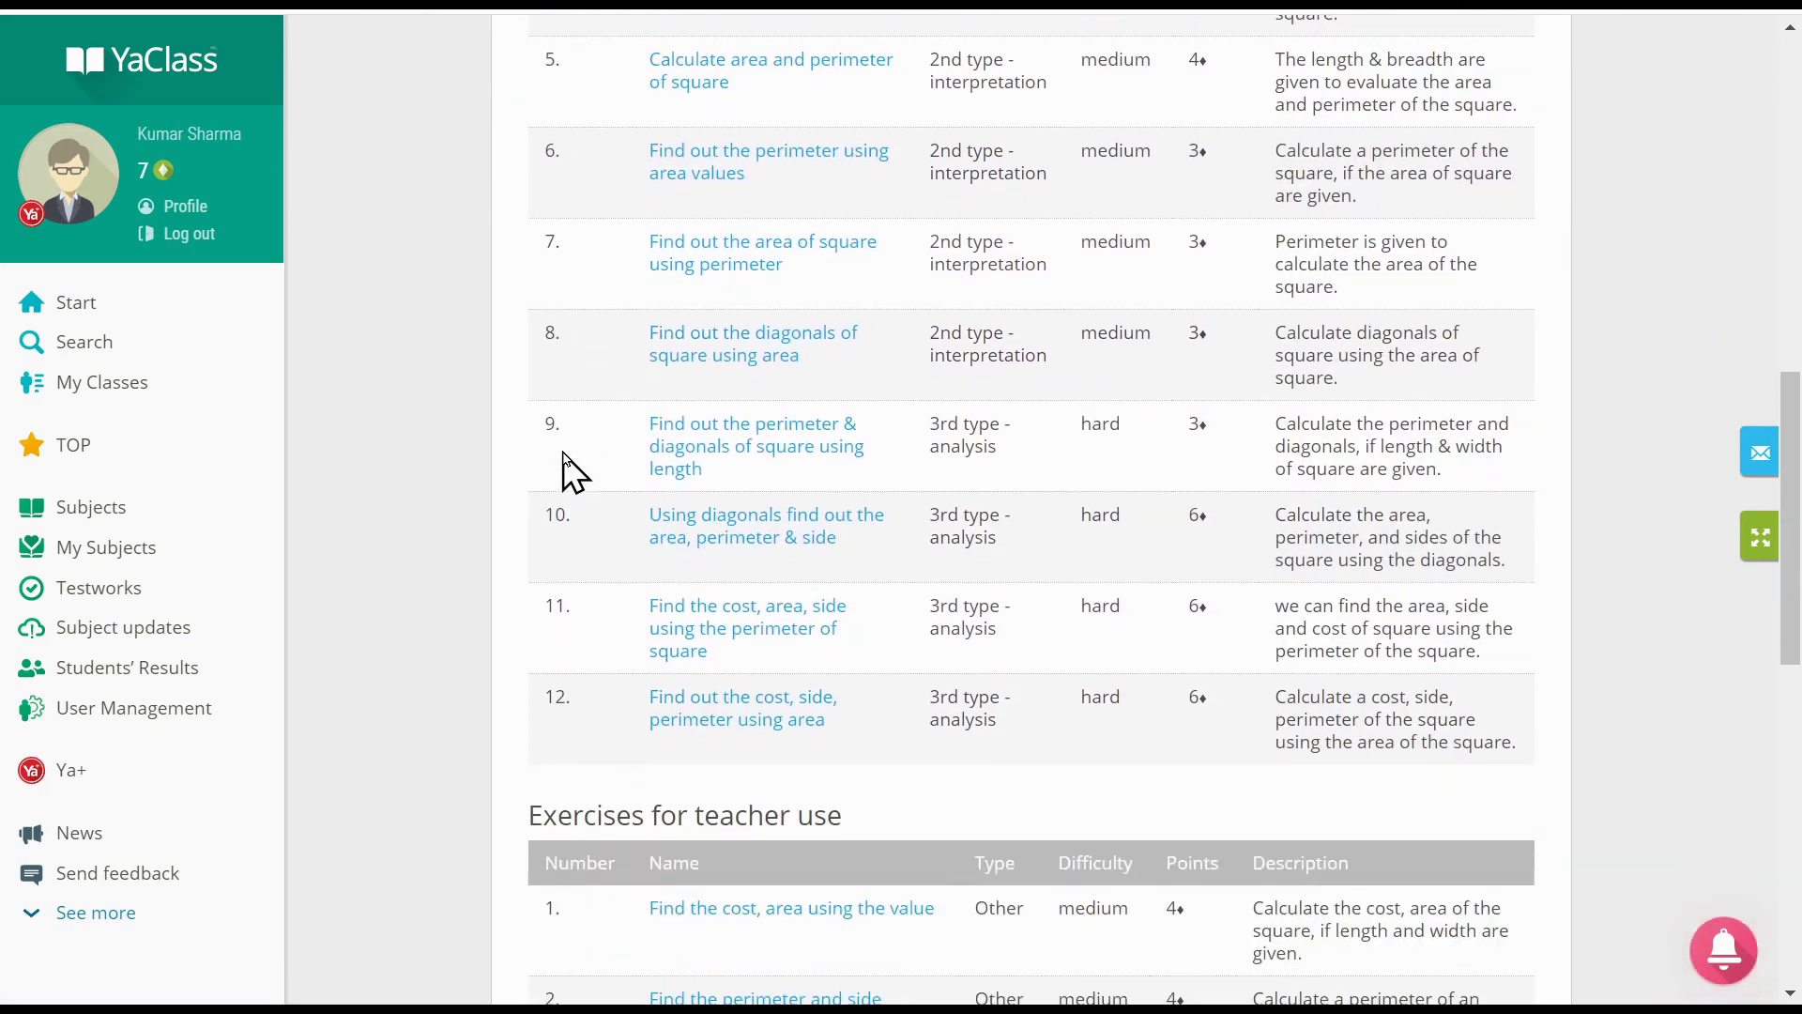
{"action": "scroll", "coordinate": [567, 470], "scroll_direction": "down", "scroll_amount": 6}
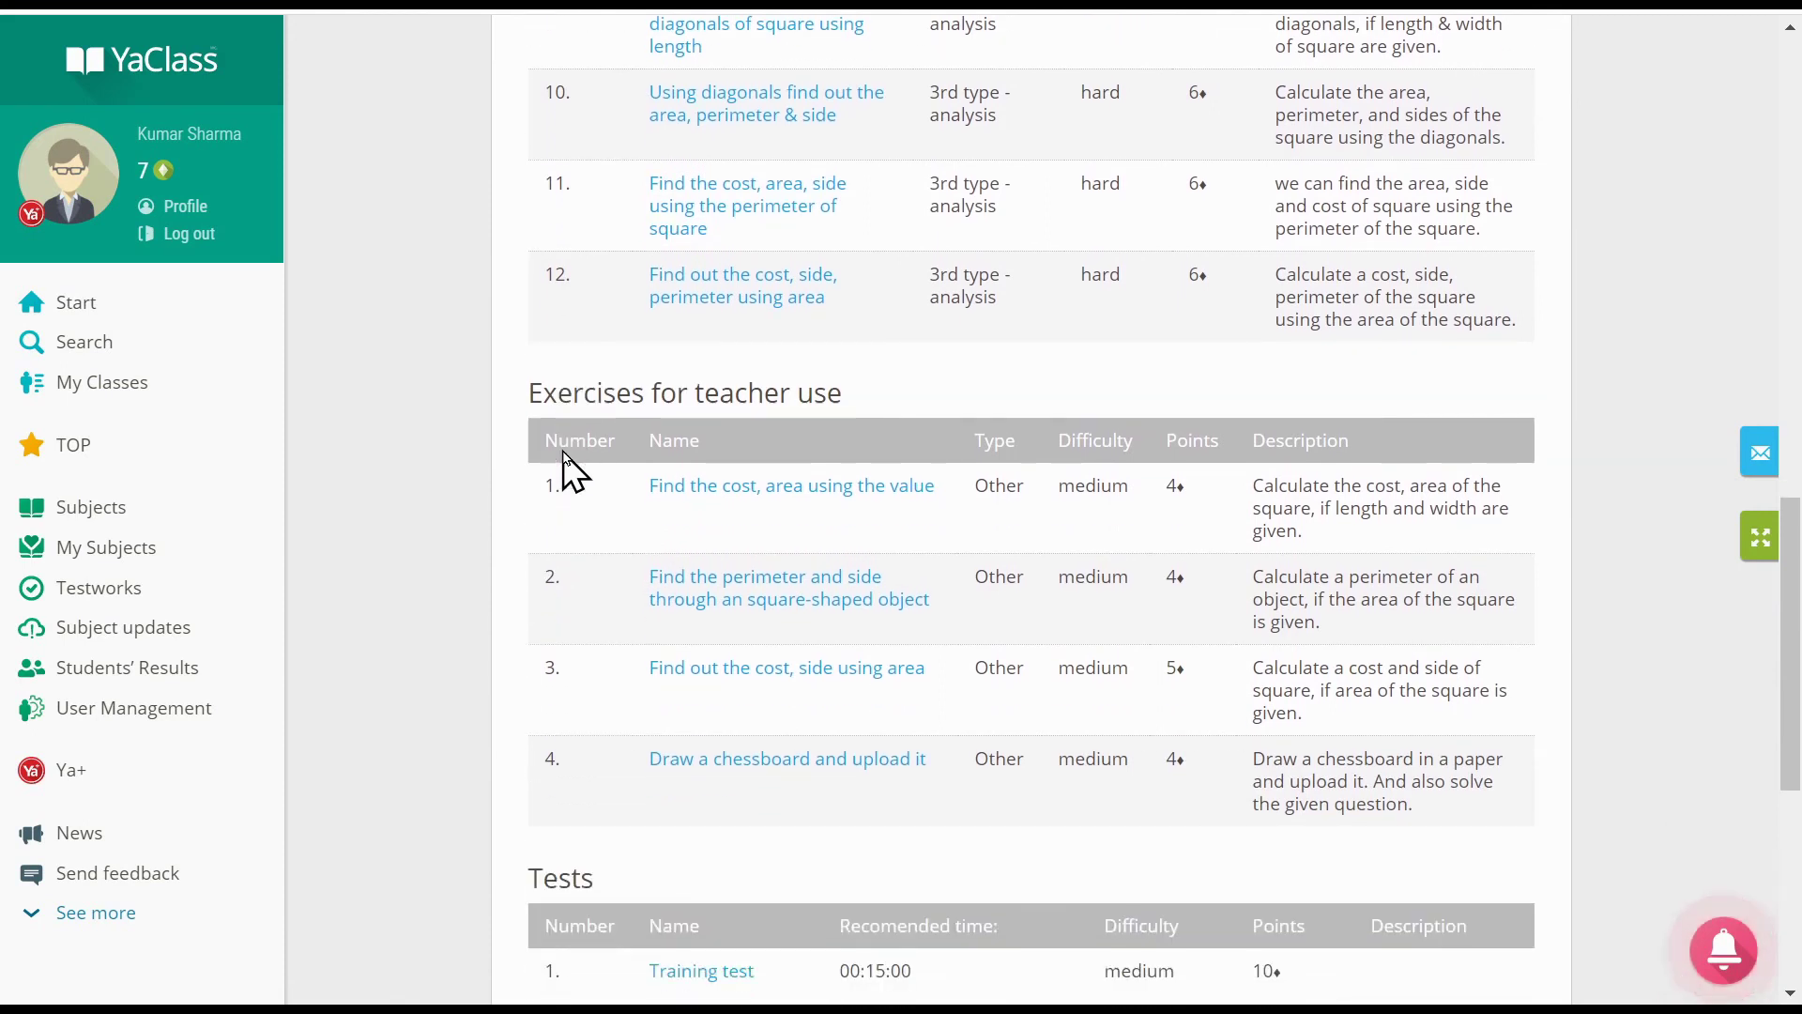
{"action": "scroll", "coordinate": [568, 467], "scroll_direction": "down", "scroll_amount": 7}
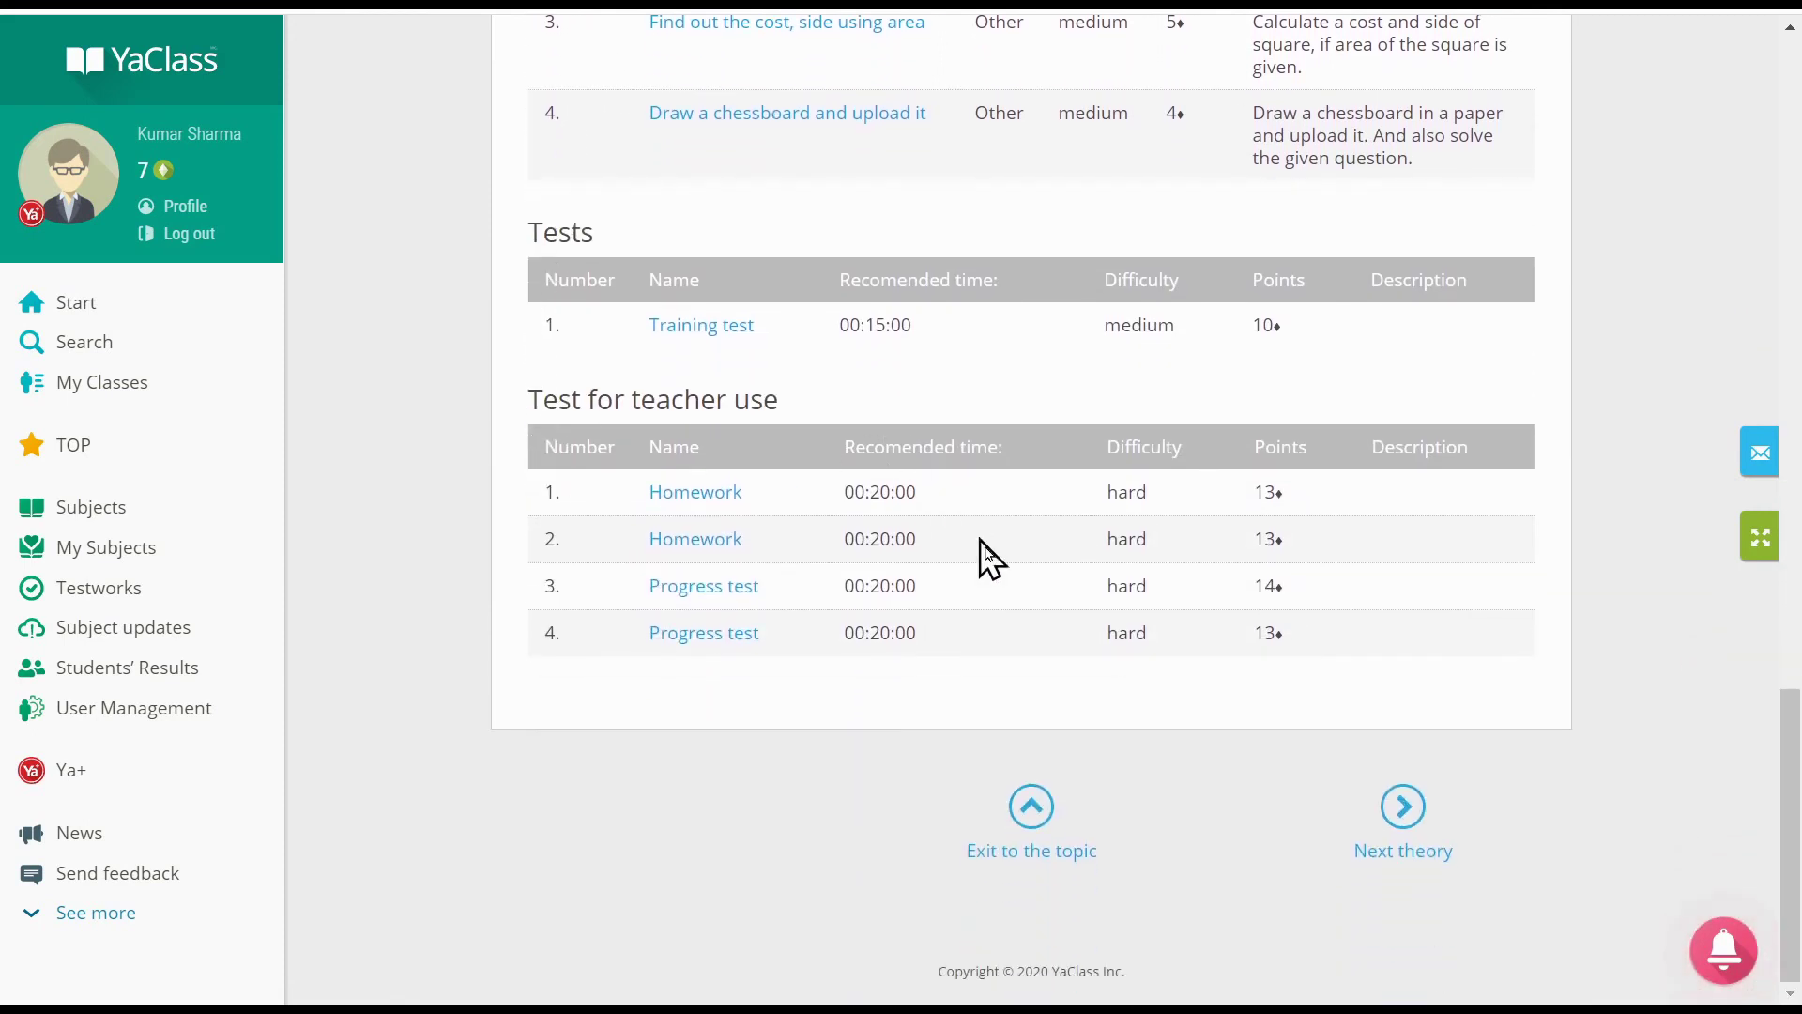
{"action": "left_click", "coordinate": [1073, 854]}
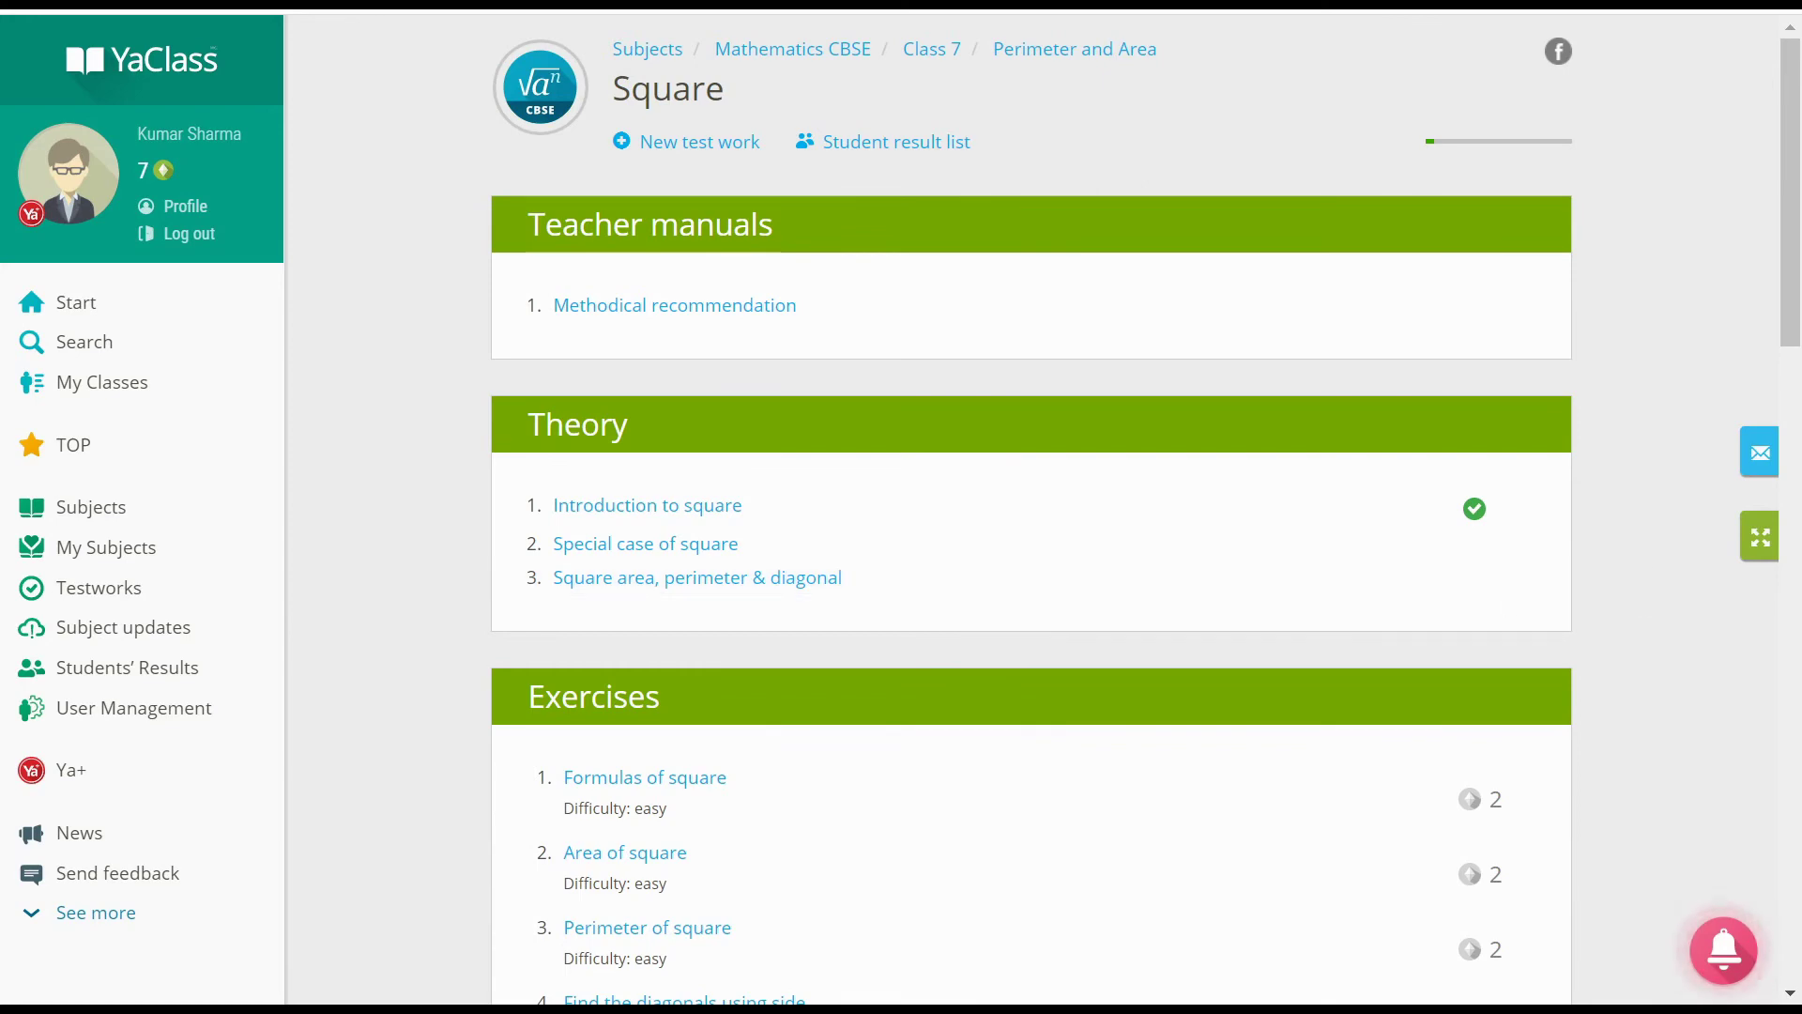
Step: Scroll down to the 10-point Training test and four teacher-only Homework and Progress tests
{"action": "scroll", "coordinate": [1028, 549], "scroll_direction": "down", "scroll_amount": 7}
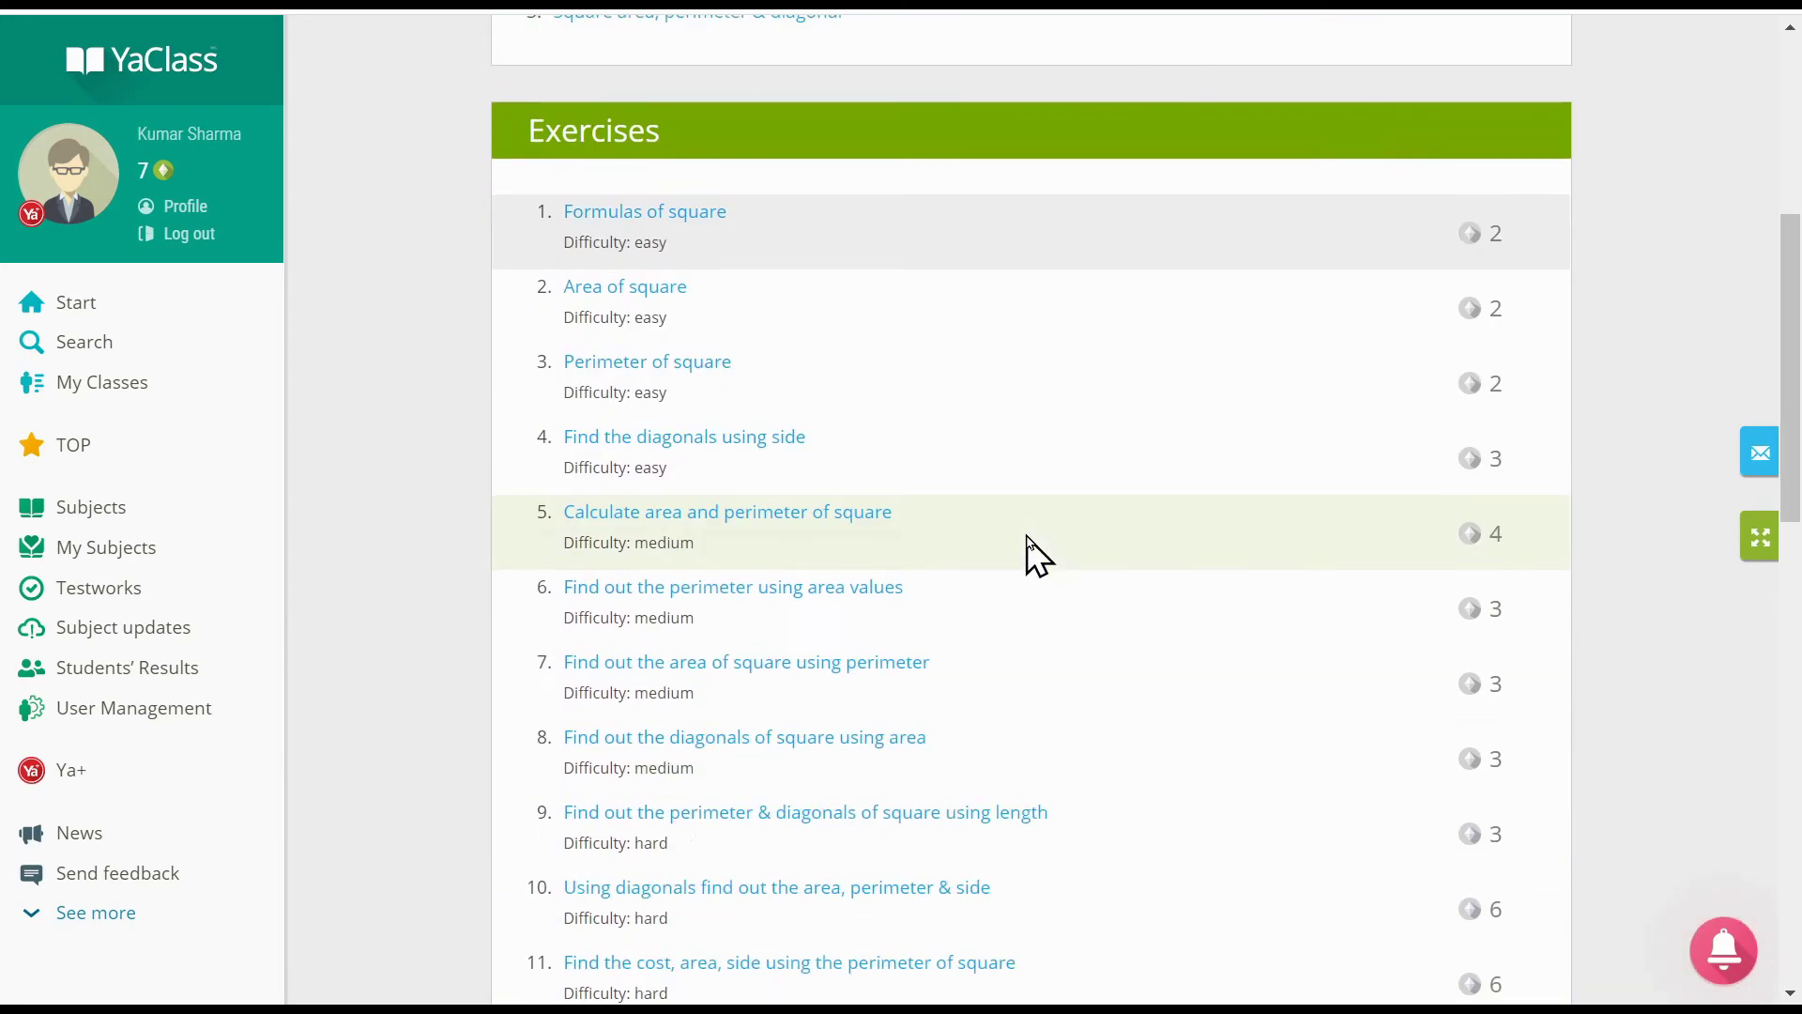
{"action": "scroll", "coordinate": [1027, 552], "scroll_direction": "down", "scroll_amount": 6}
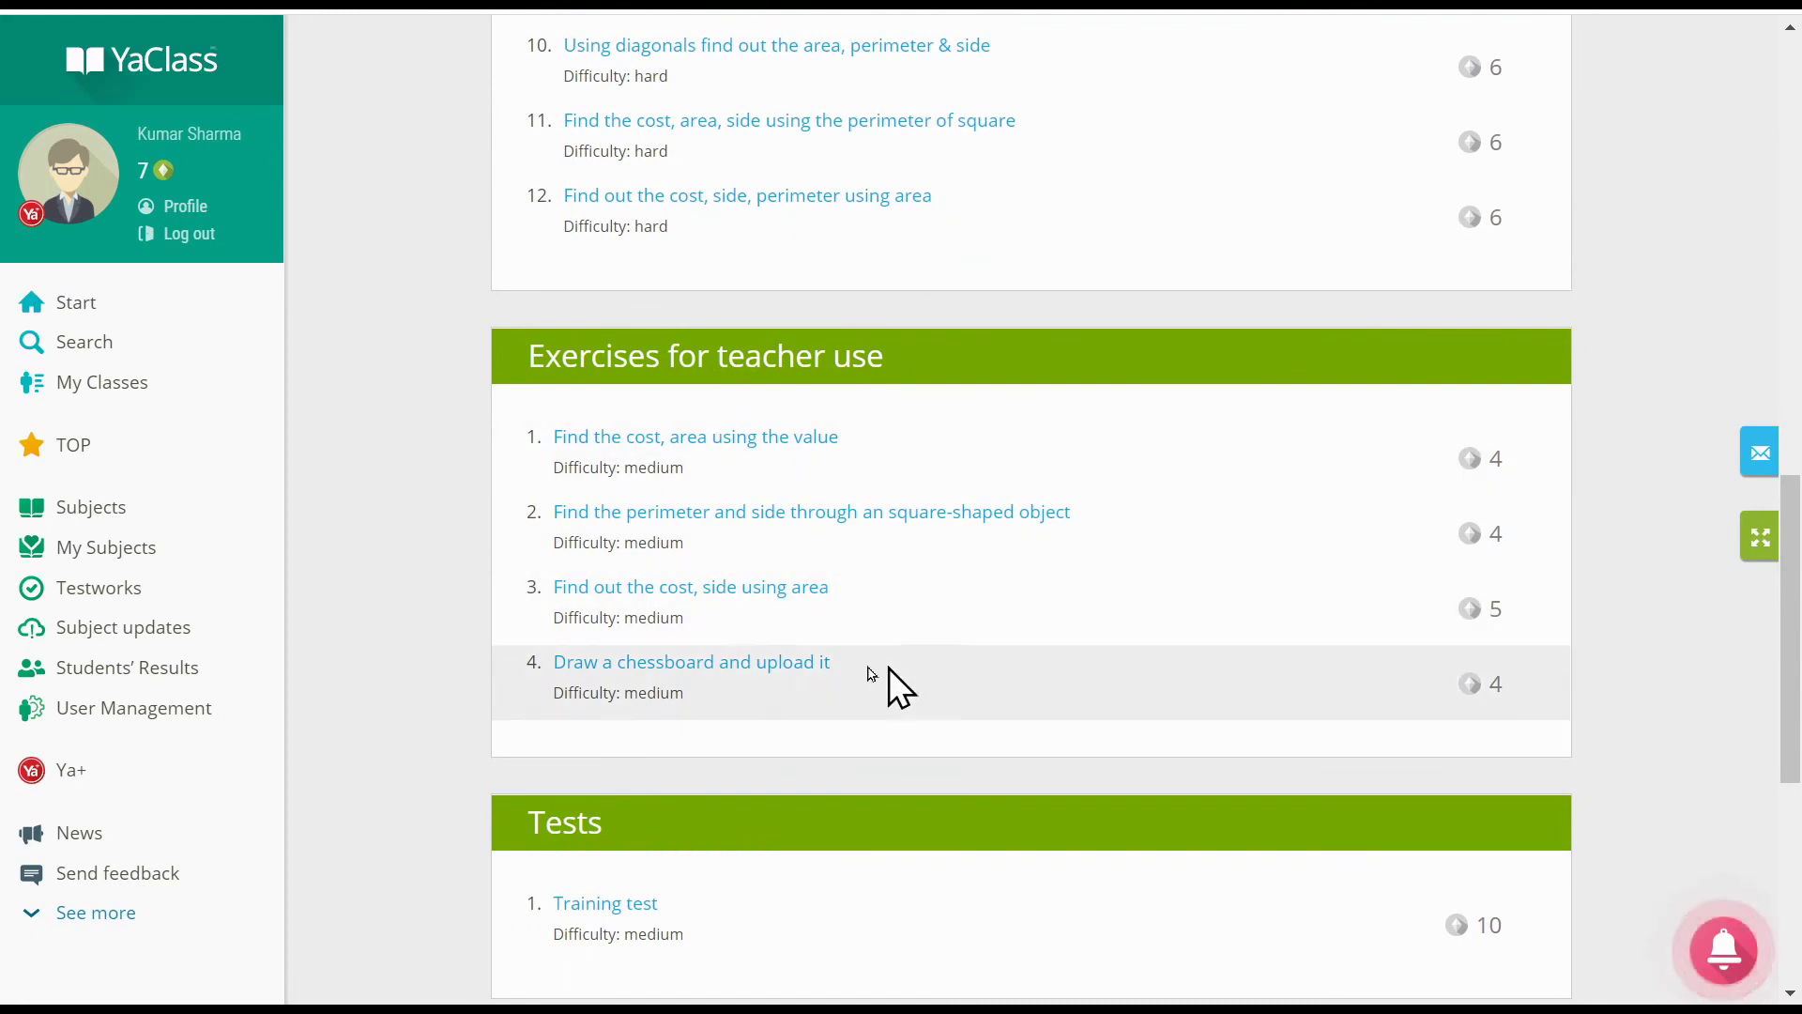
{"action": "scroll", "coordinate": [723, 563], "scroll_direction": "down", "scroll_amount": 5}
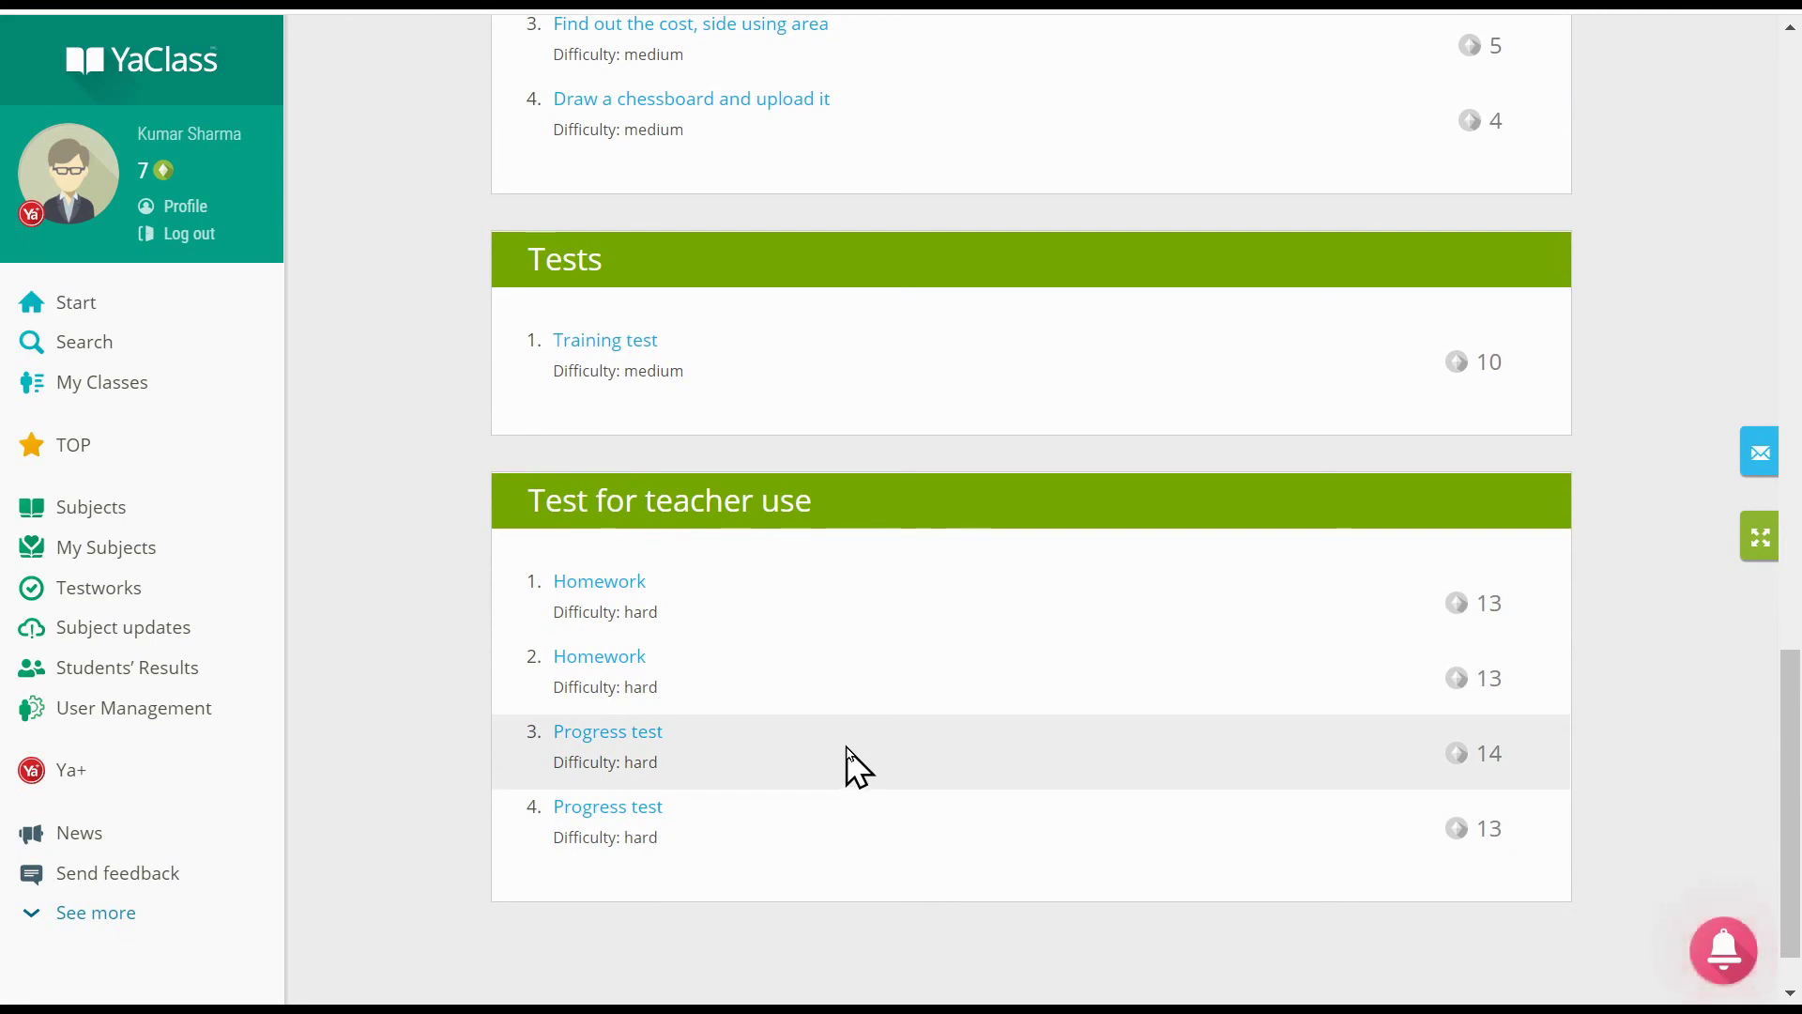
Step: Review the first teacher Homework test, then show class 7B with 20 students on My classes
{"action": "left_click", "coordinate": [636, 591]}
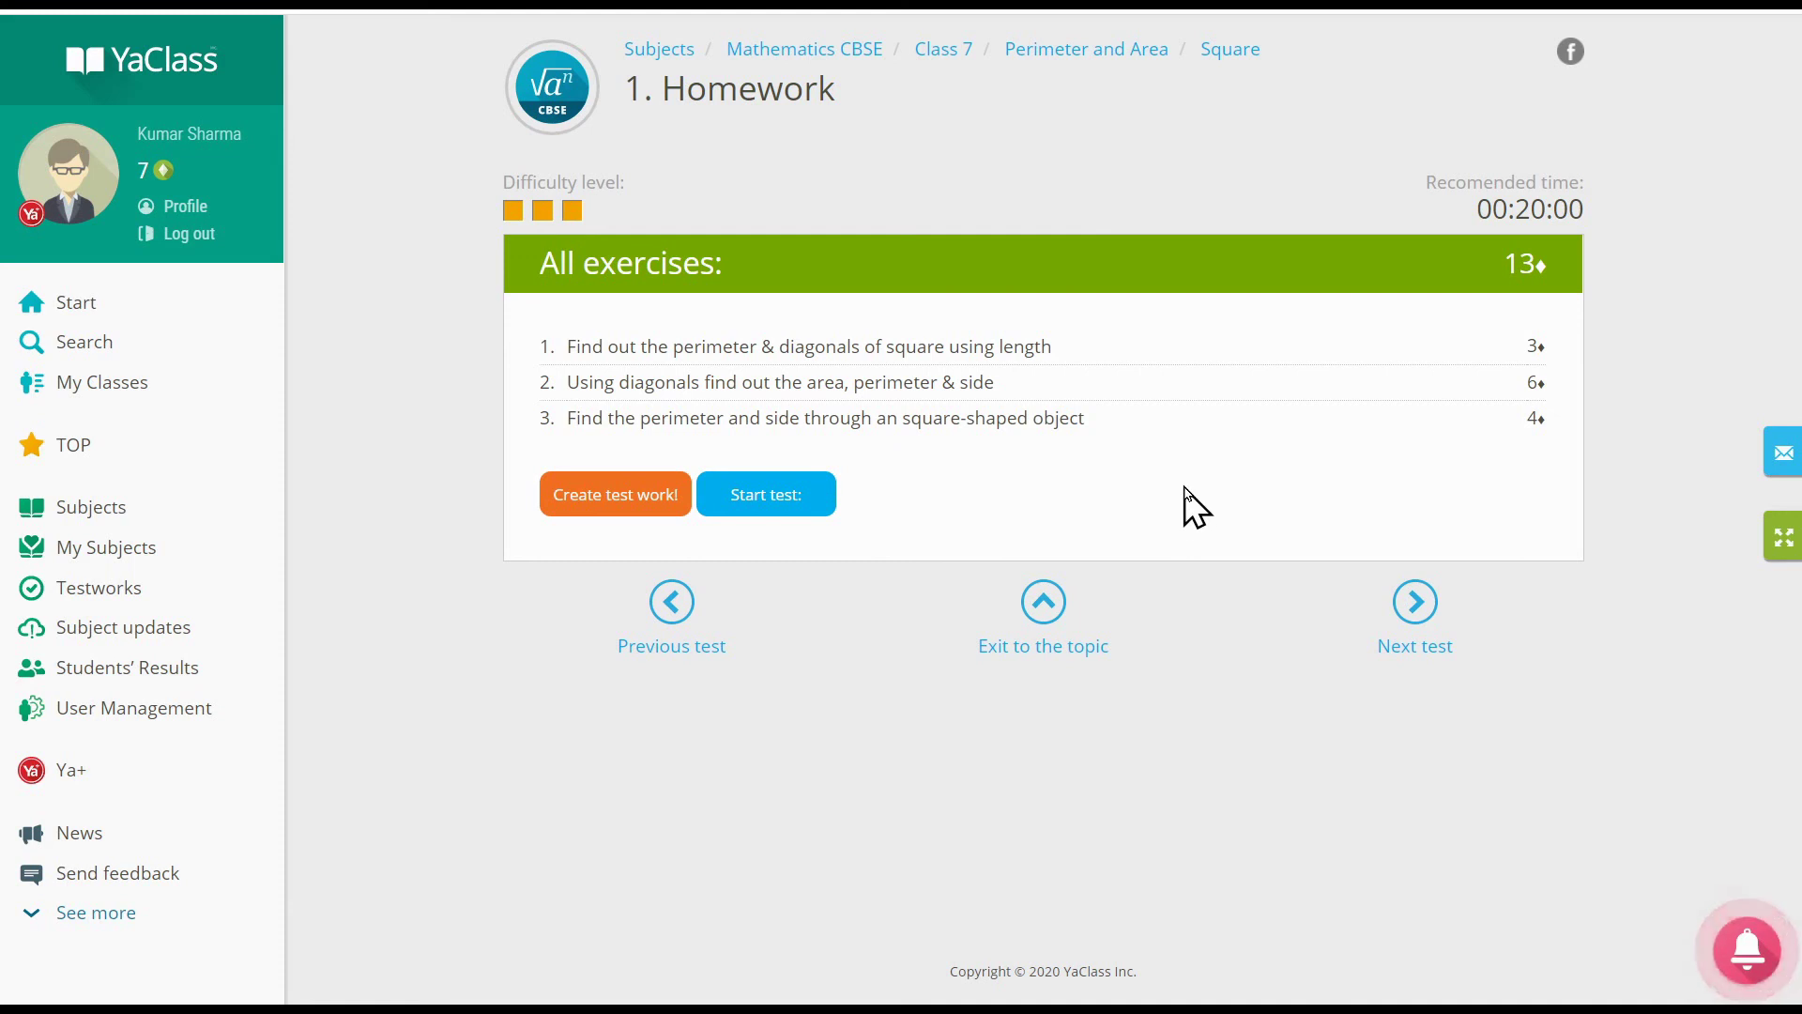
{"action": "left_click", "coordinate": [86, 402]}
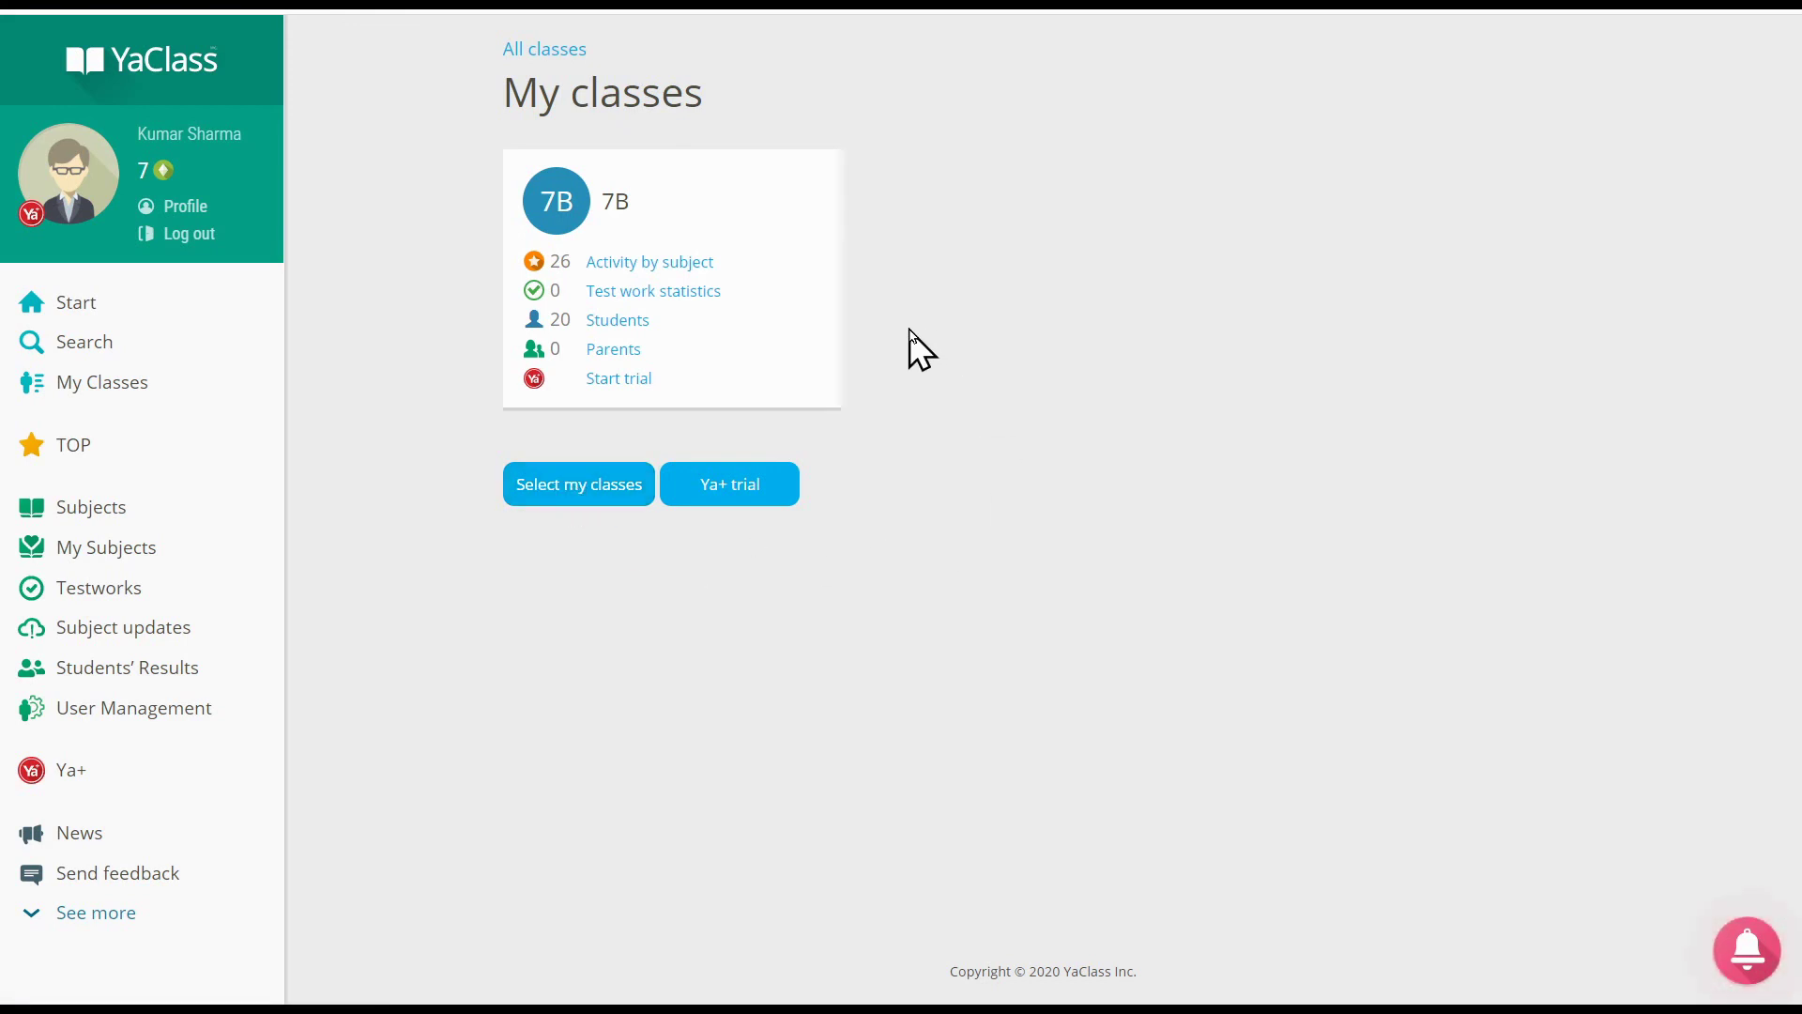
Step: Open the 7B class activity by subject and look through its popular topics
{"action": "left_click", "coordinate": [686, 261]}
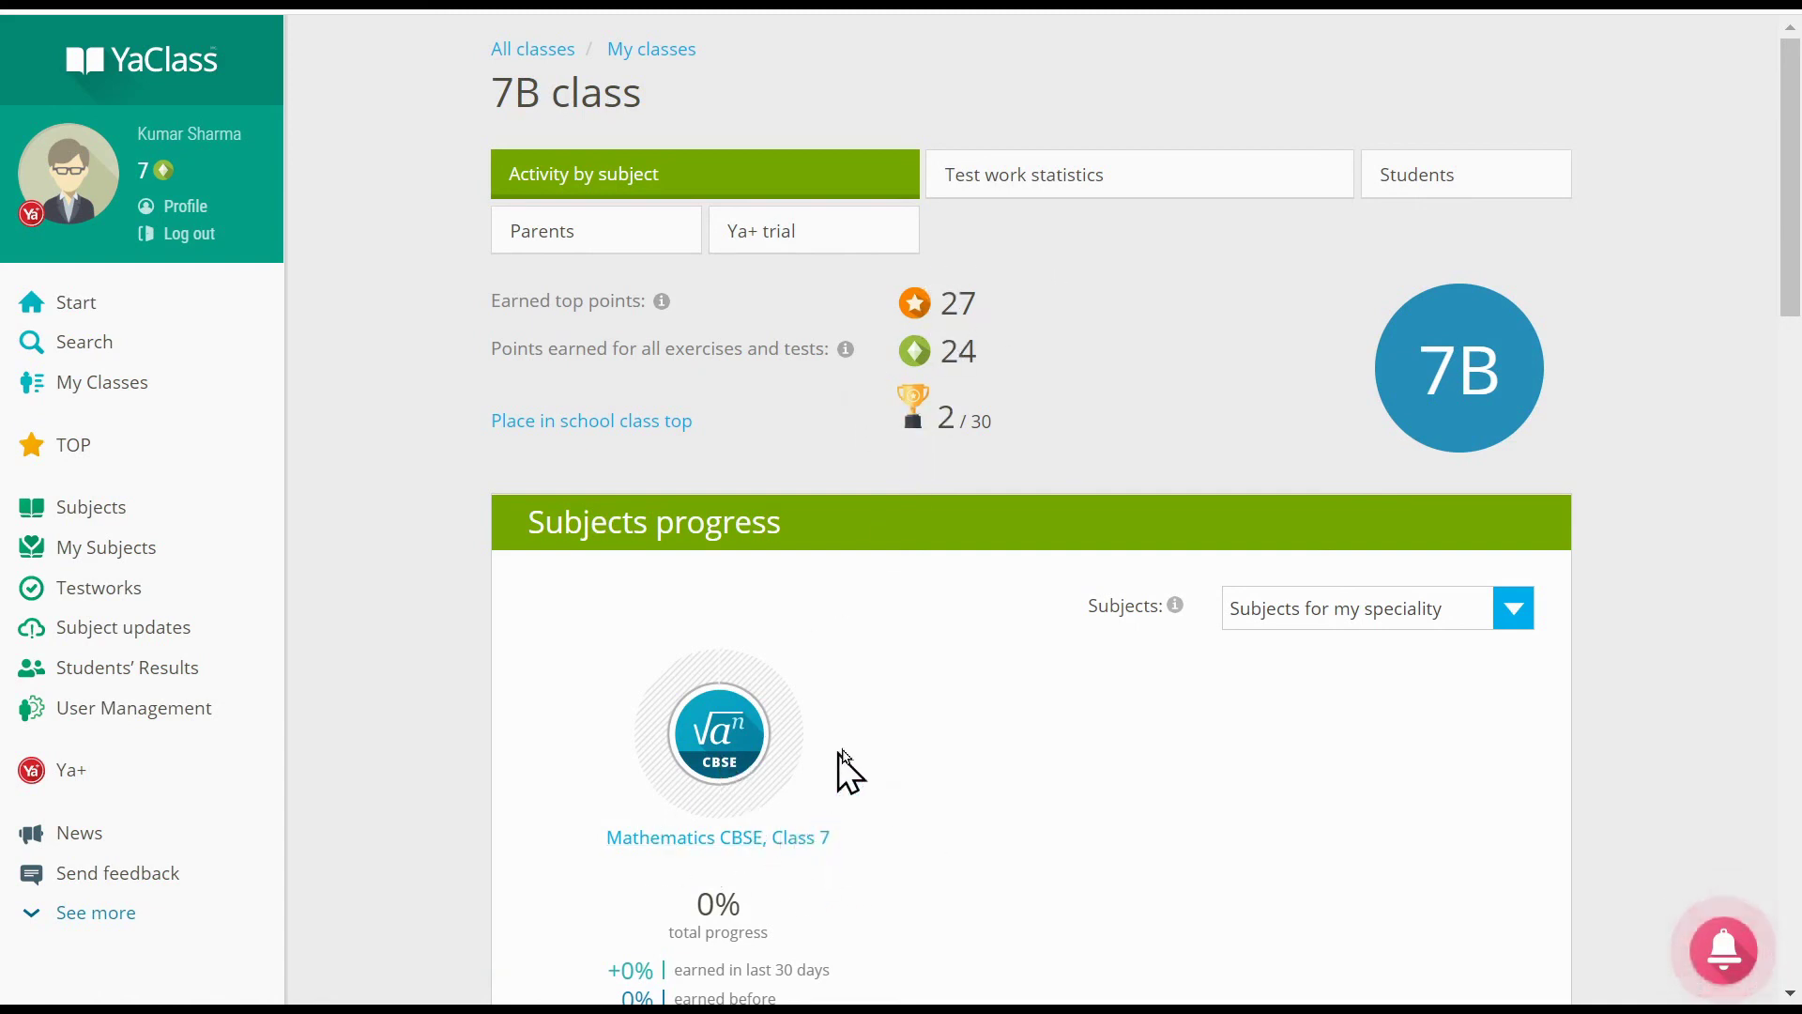
{"action": "scroll", "coordinate": [878, 737], "scroll_direction": "down", "scroll_amount": 1}
{"action": "scroll", "coordinate": [878, 732], "scroll_direction": "down", "scroll_amount": 3}
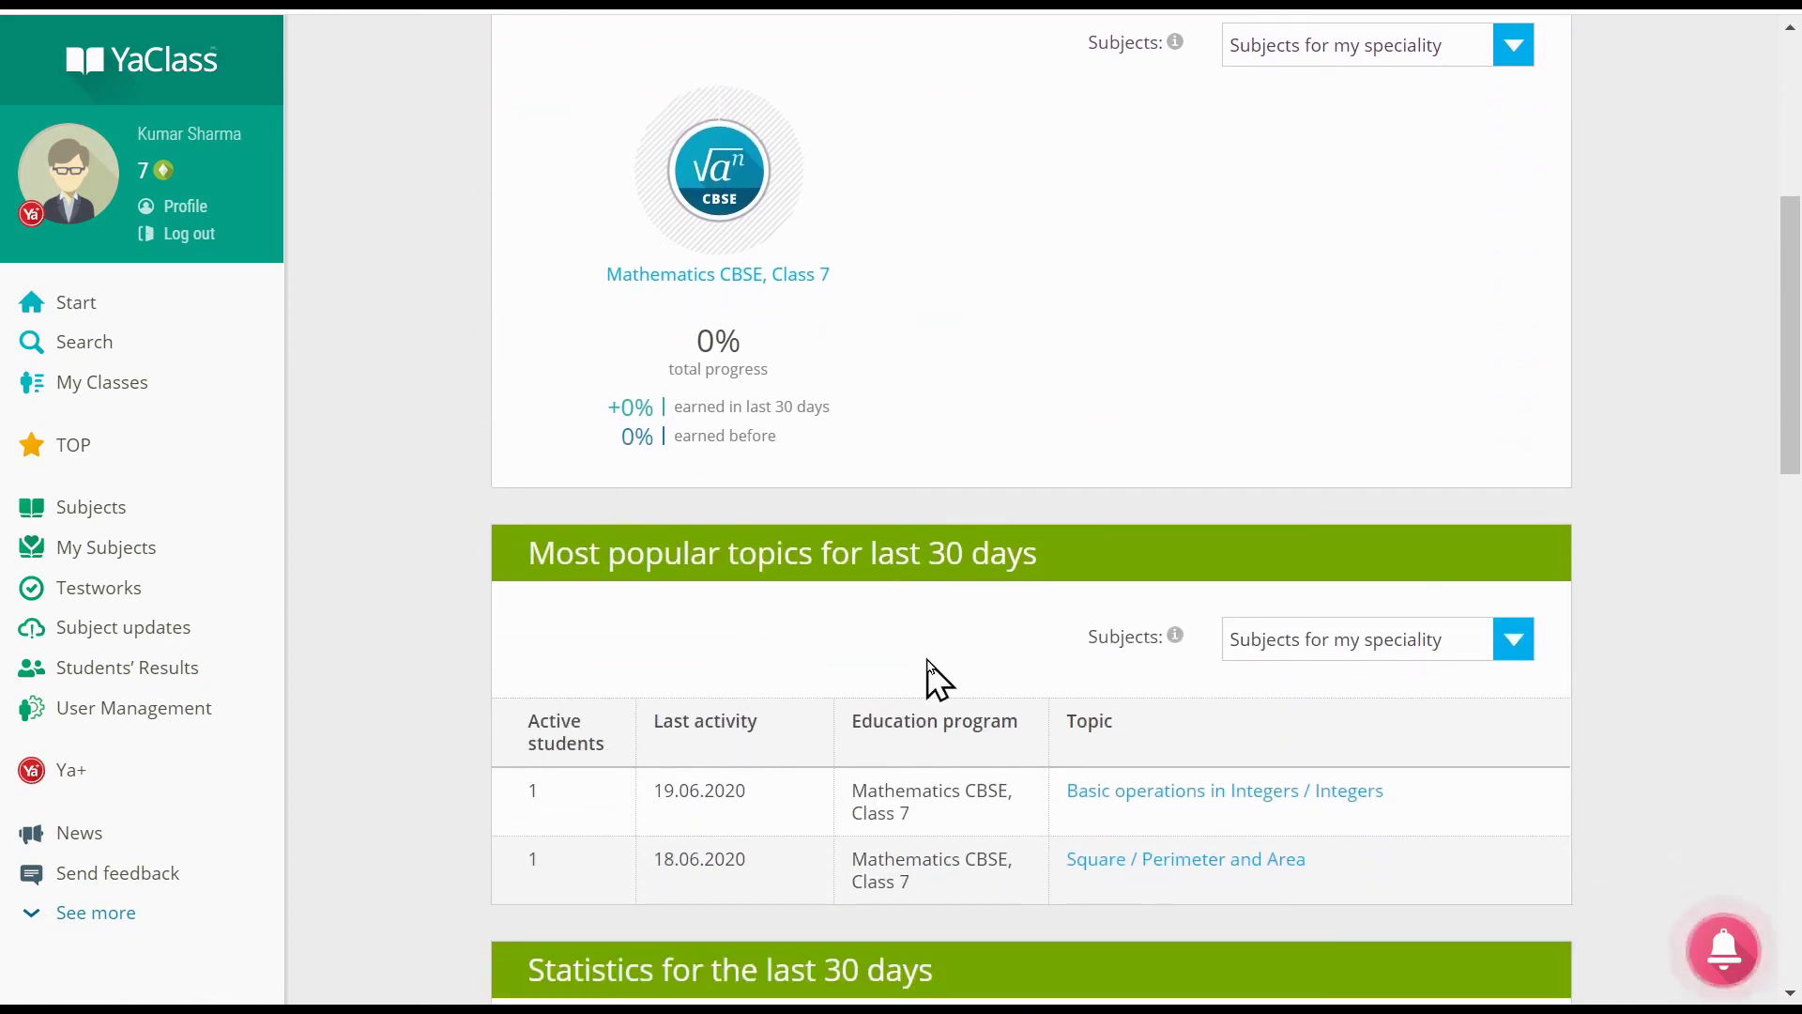
{"action": "scroll", "coordinate": [939, 713], "scroll_direction": "down", "scroll_amount": 3}
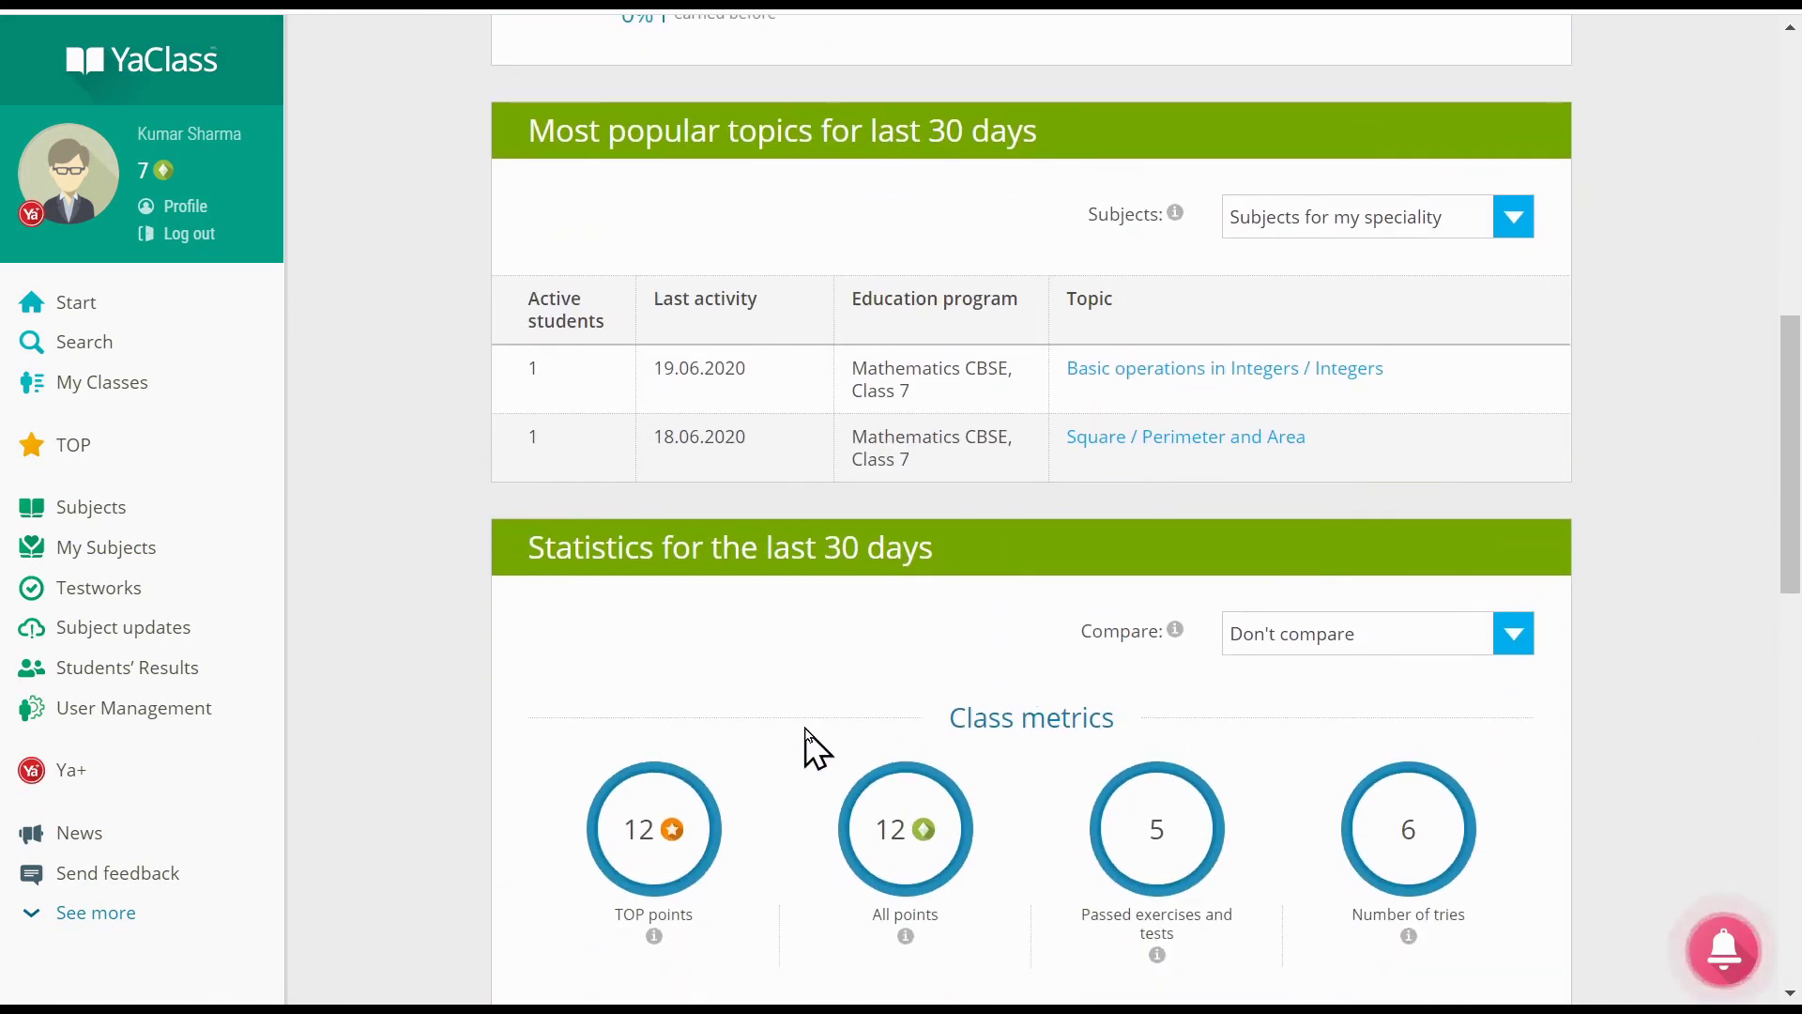
{"action": "scroll", "coordinate": [985, 695], "scroll_direction": "down", "scroll_amount": 1}
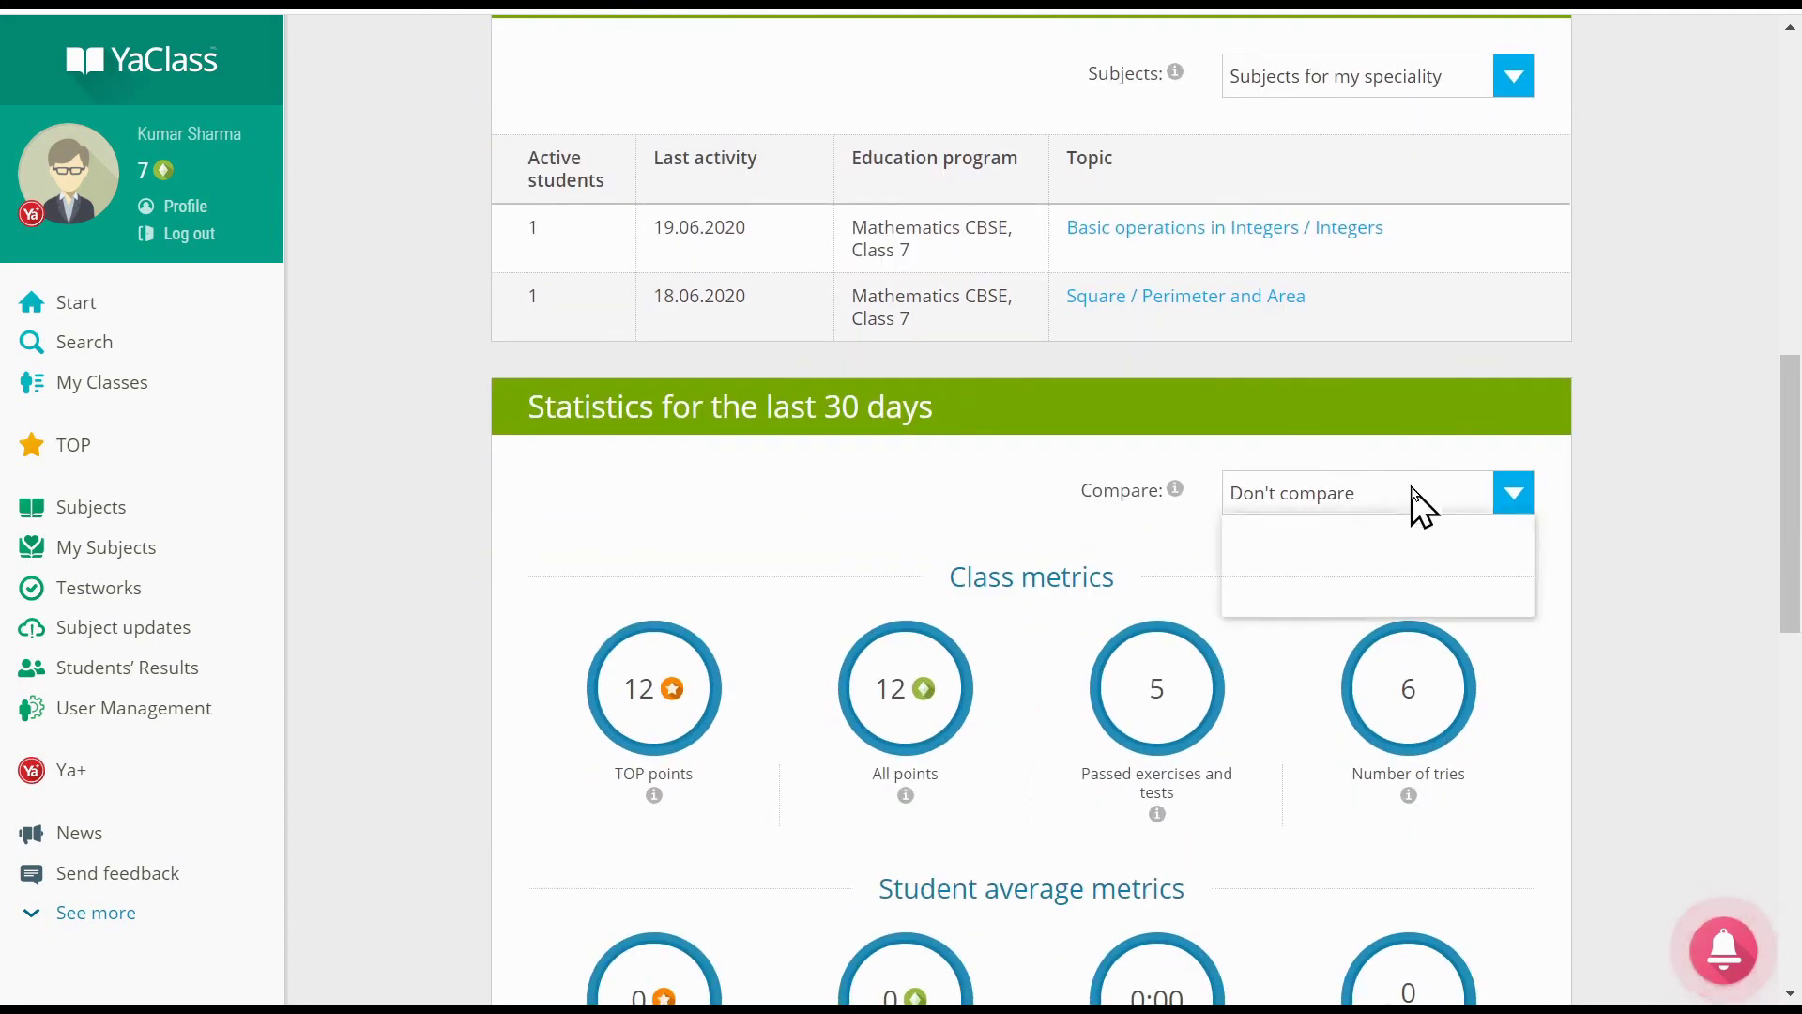
Step: Check the Compare options unchanged and review 7B's 30-day statistics: 12 TOP points, 5 exercises
{"action": "left_click", "coordinate": [1415, 493]}
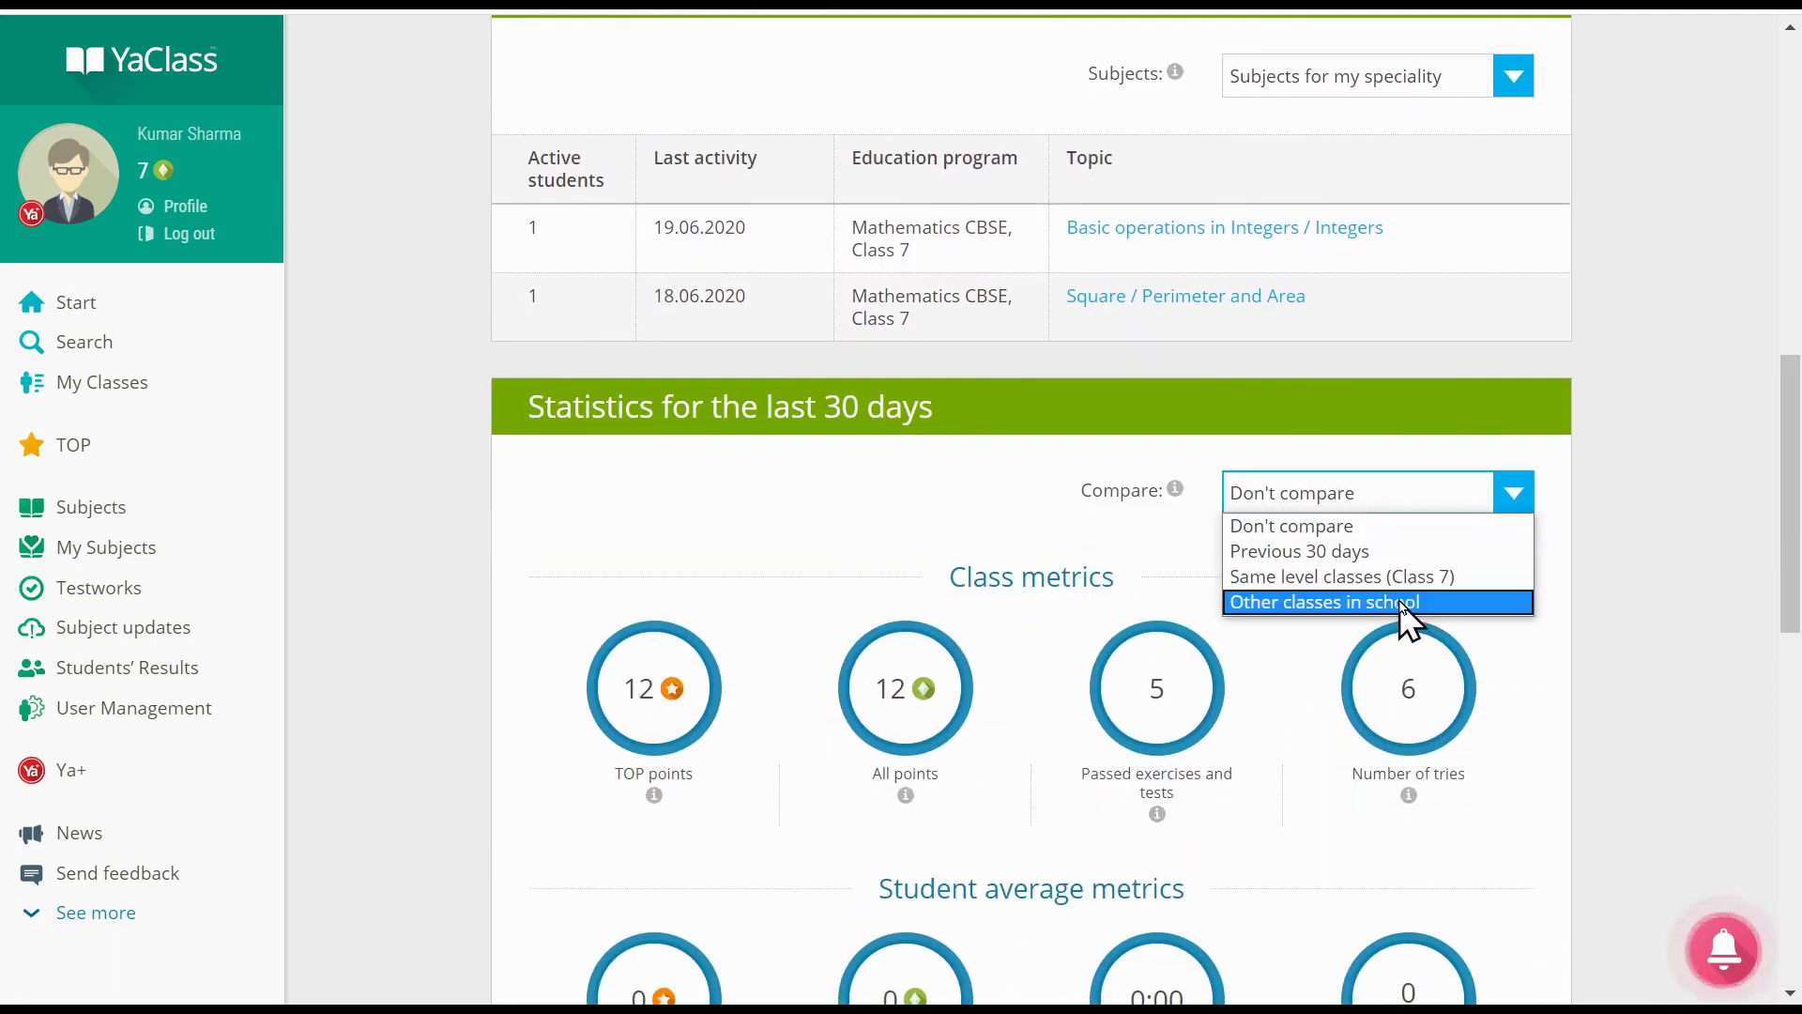
{"action": "left_click", "coordinate": [885, 571]}
{"action": "scroll", "coordinate": [936, 574], "scroll_direction": "down", "scroll_amount": 2}
{"action": "scroll", "coordinate": [938, 572], "scroll_direction": "down", "scroll_amount": 6}
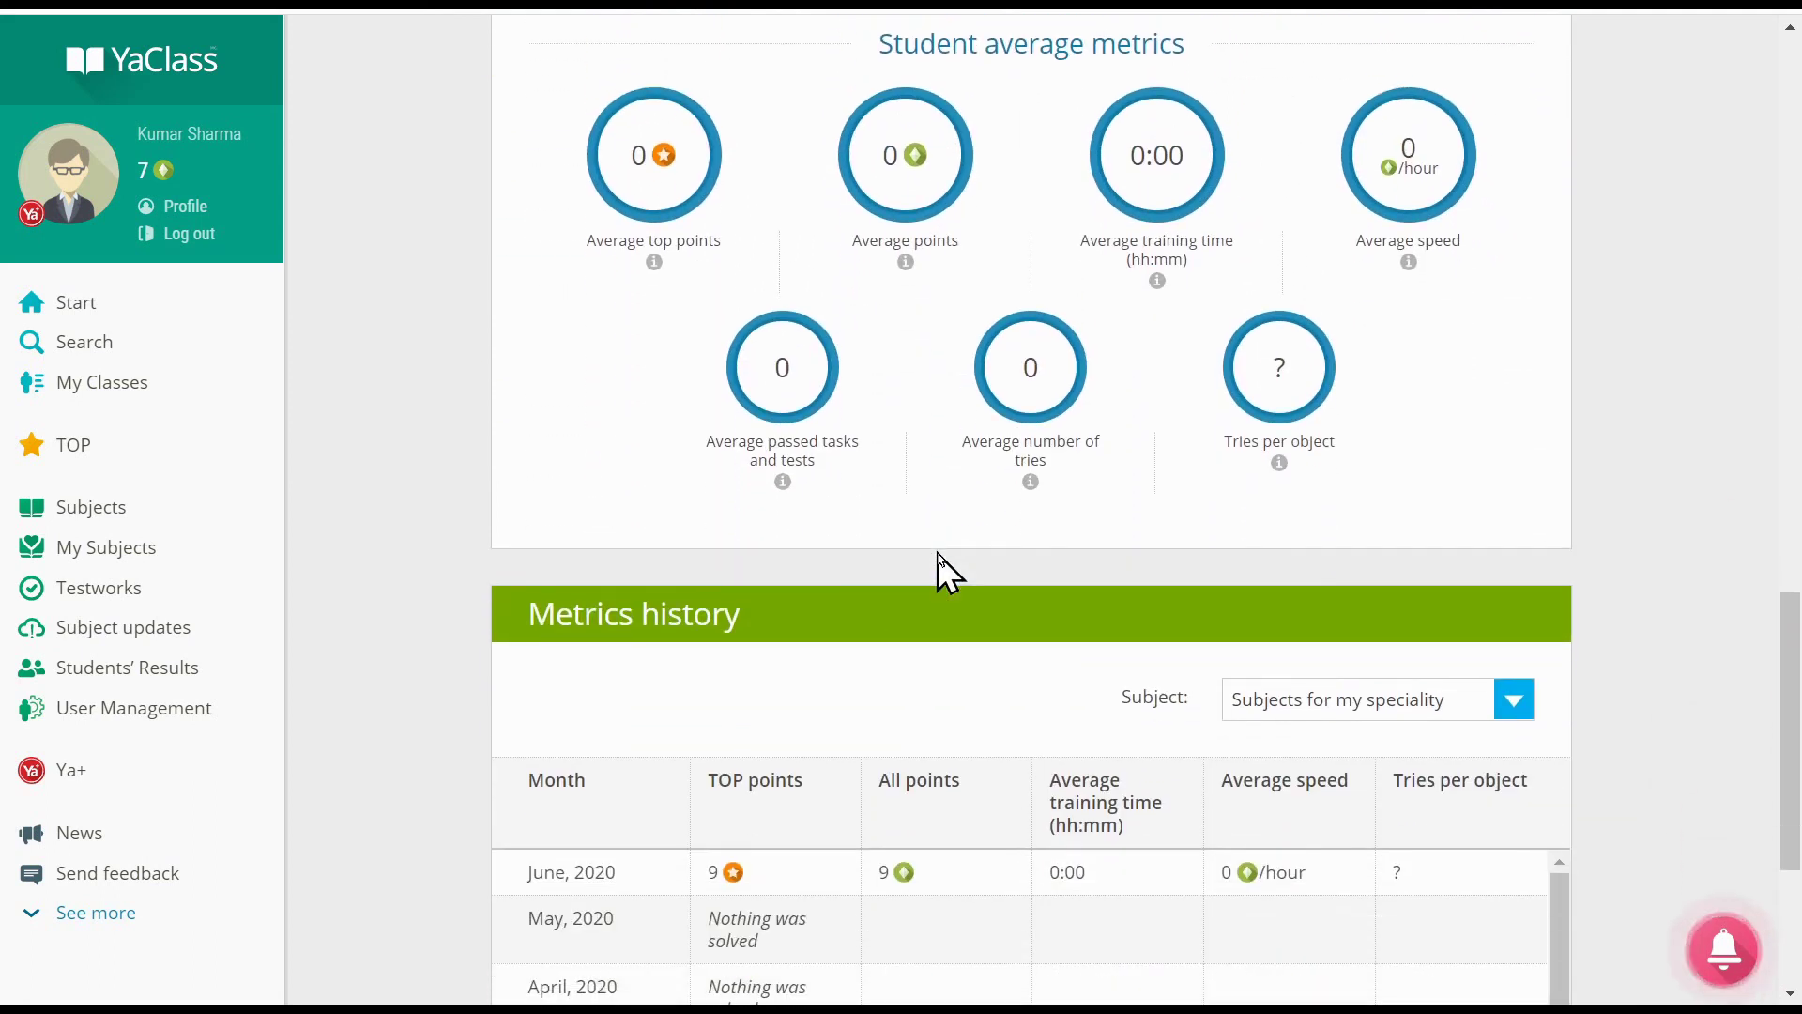
{"action": "scroll", "coordinate": [941, 570], "scroll_direction": "down", "scroll_amount": 4}
{"action": "scroll", "coordinate": [947, 571], "scroll_direction": "up", "scroll_amount": 10}
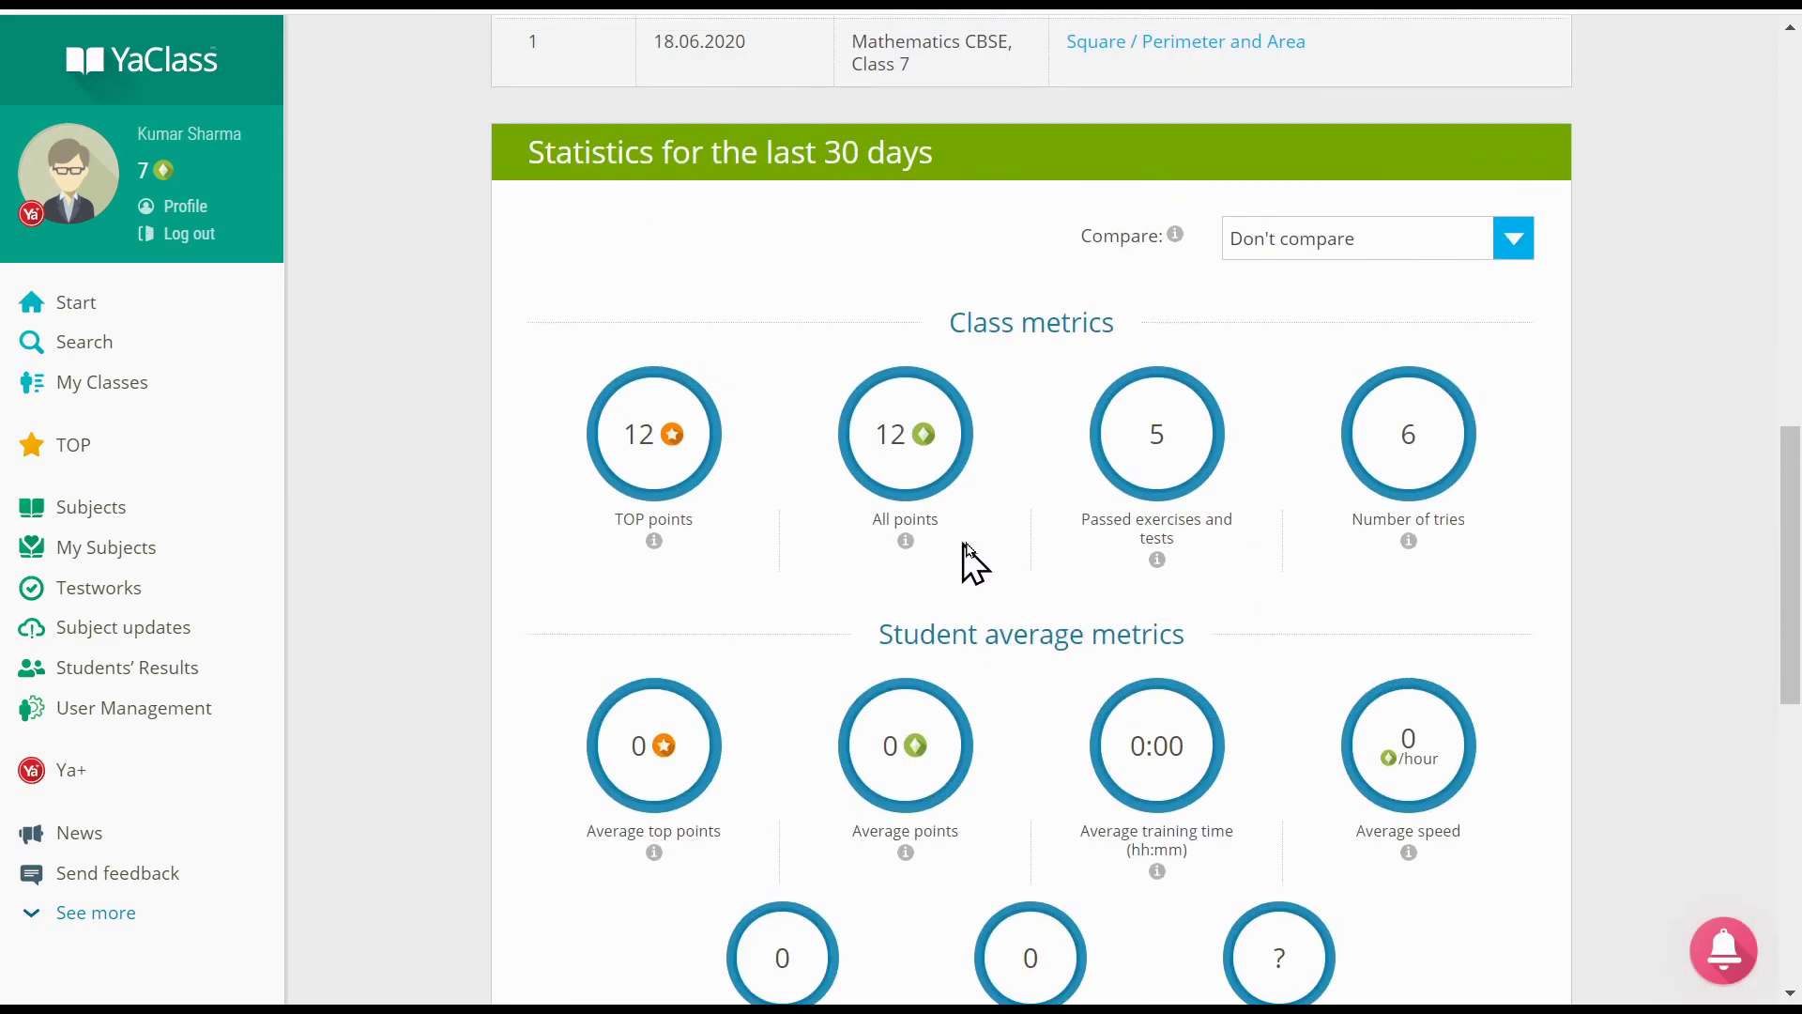
{"action": "scroll", "coordinate": [977, 559], "scroll_direction": "up", "scroll_amount": 4}
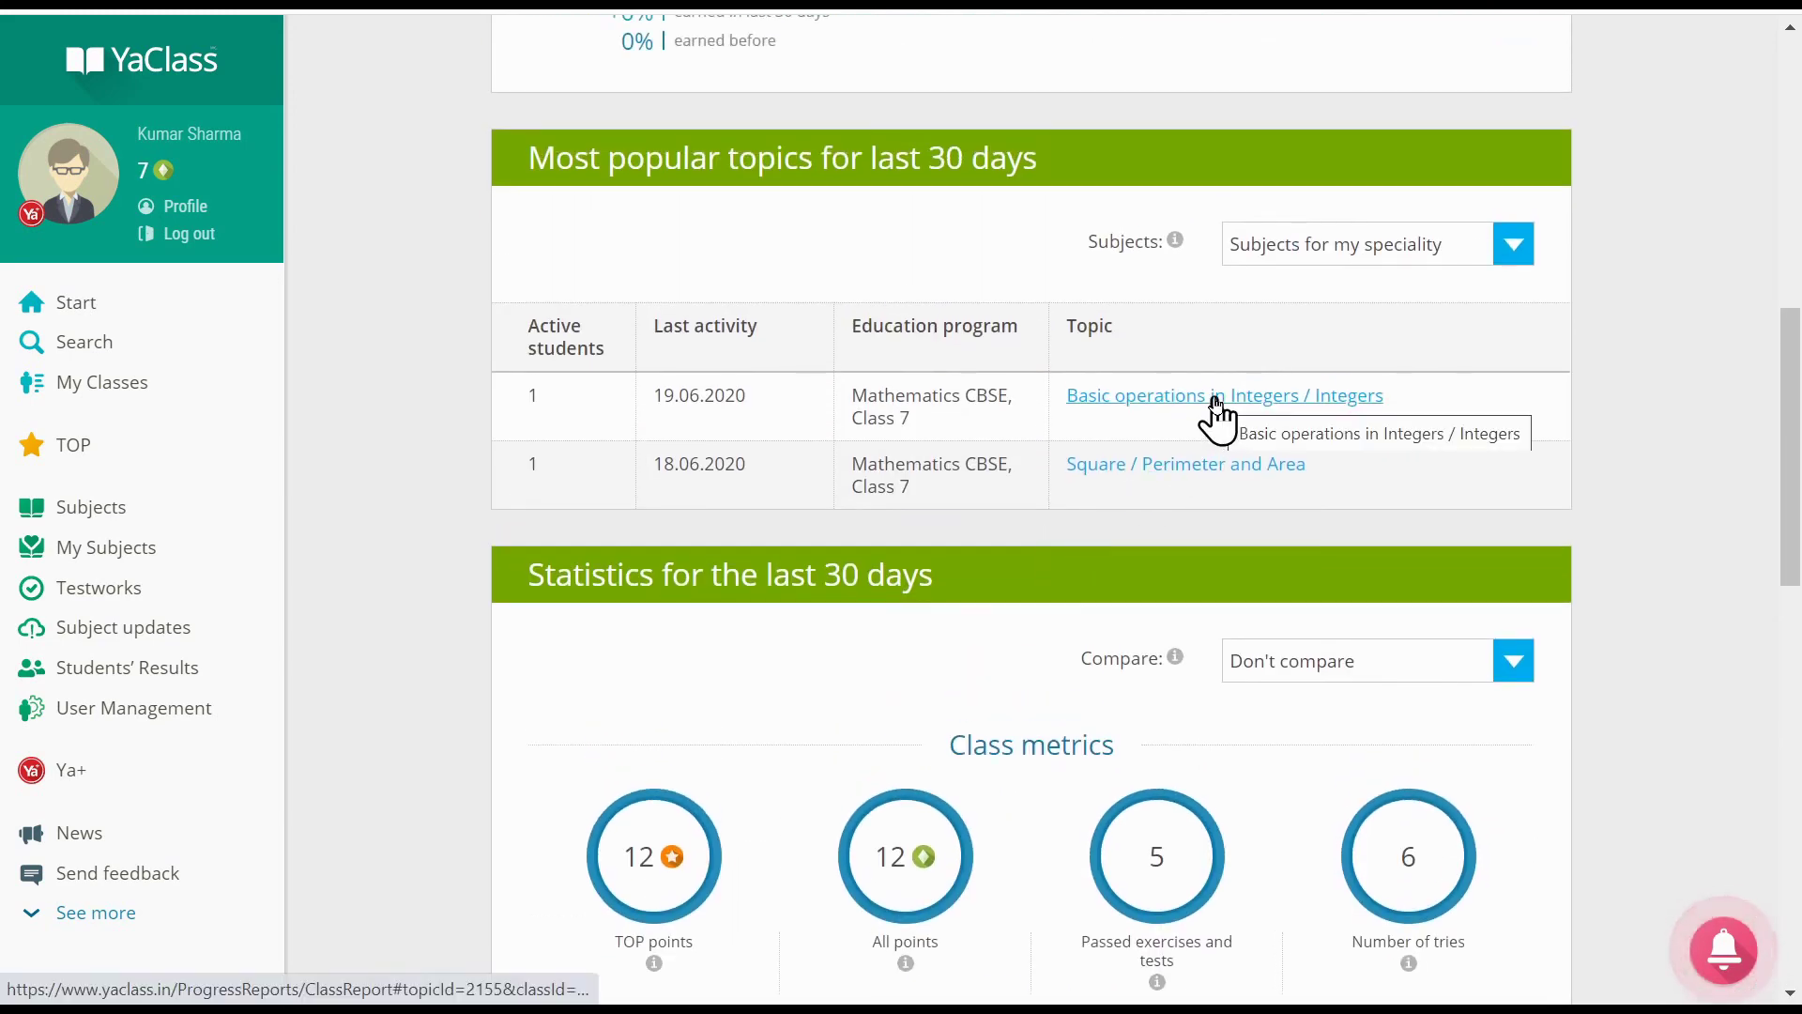
Step: Look through student results for 'Basic operations in Integers', then return to the Start page
{"action": "left_click", "coordinate": [1215, 399]}
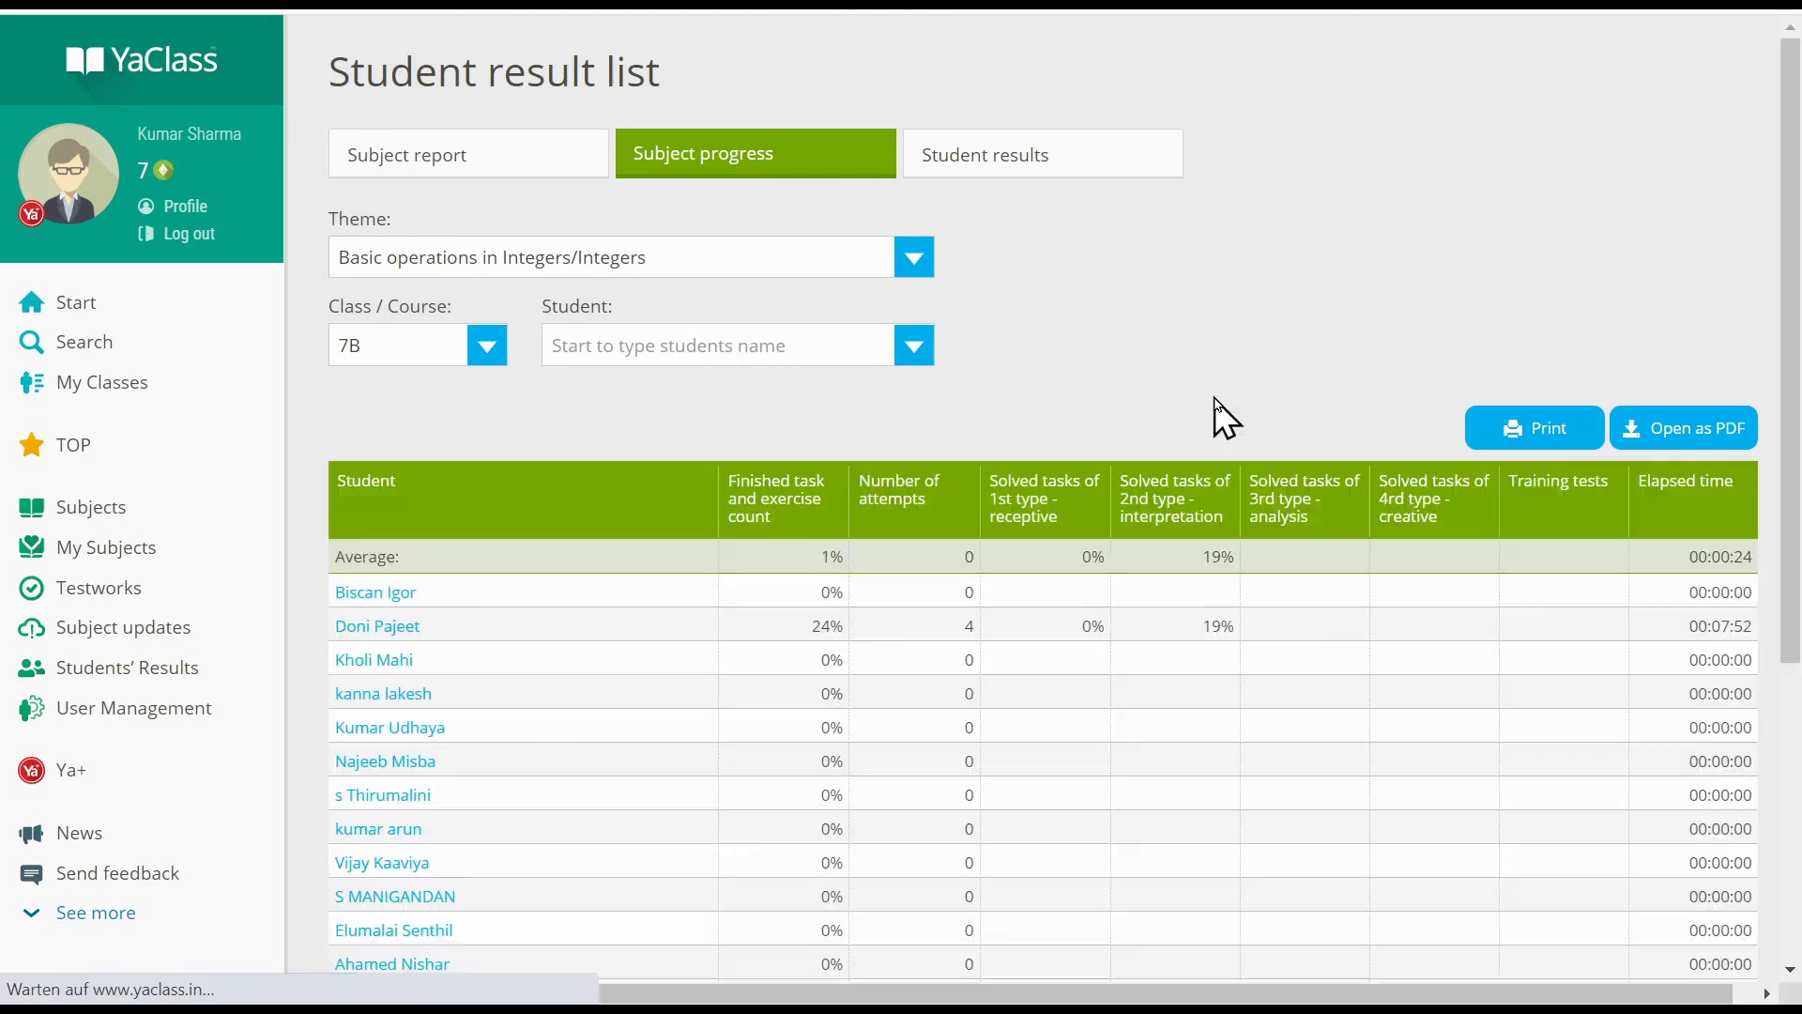
{"action": "scroll", "coordinate": [1220, 447], "scroll_direction": "down", "scroll_amount": 2}
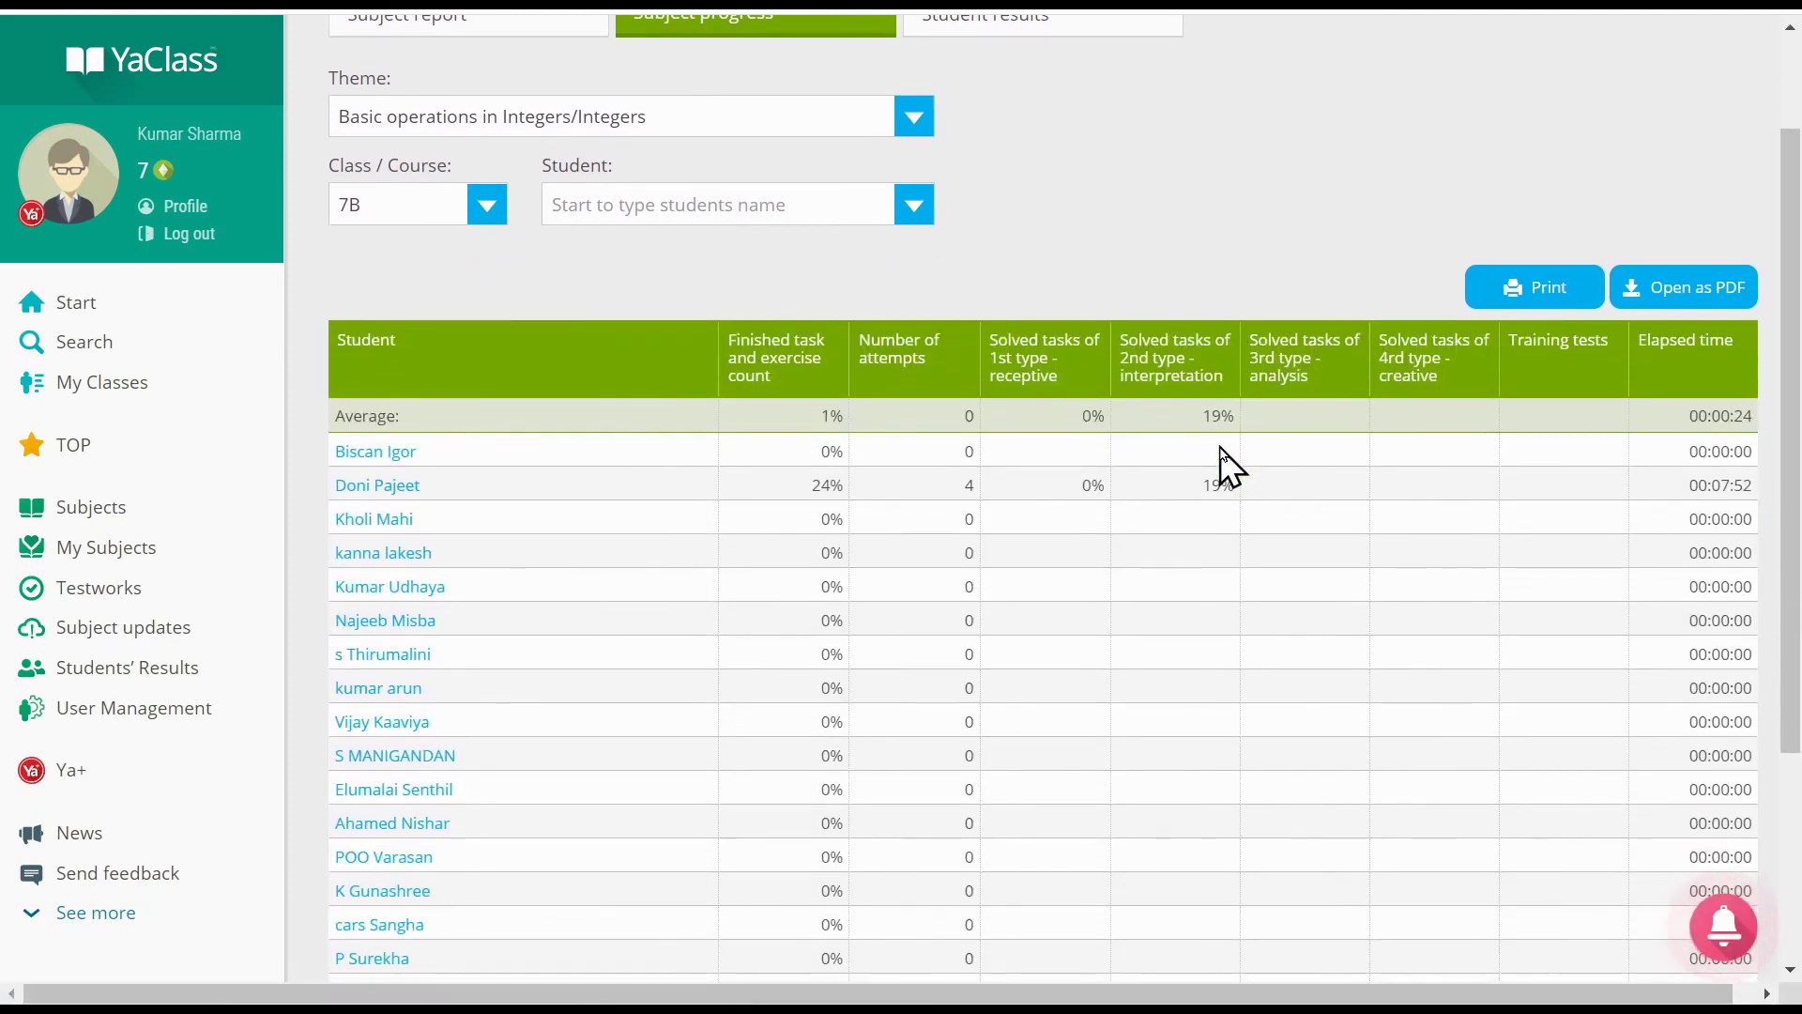
{"action": "scroll", "coordinate": [976, 490], "scroll_direction": "down", "scroll_amount": 3}
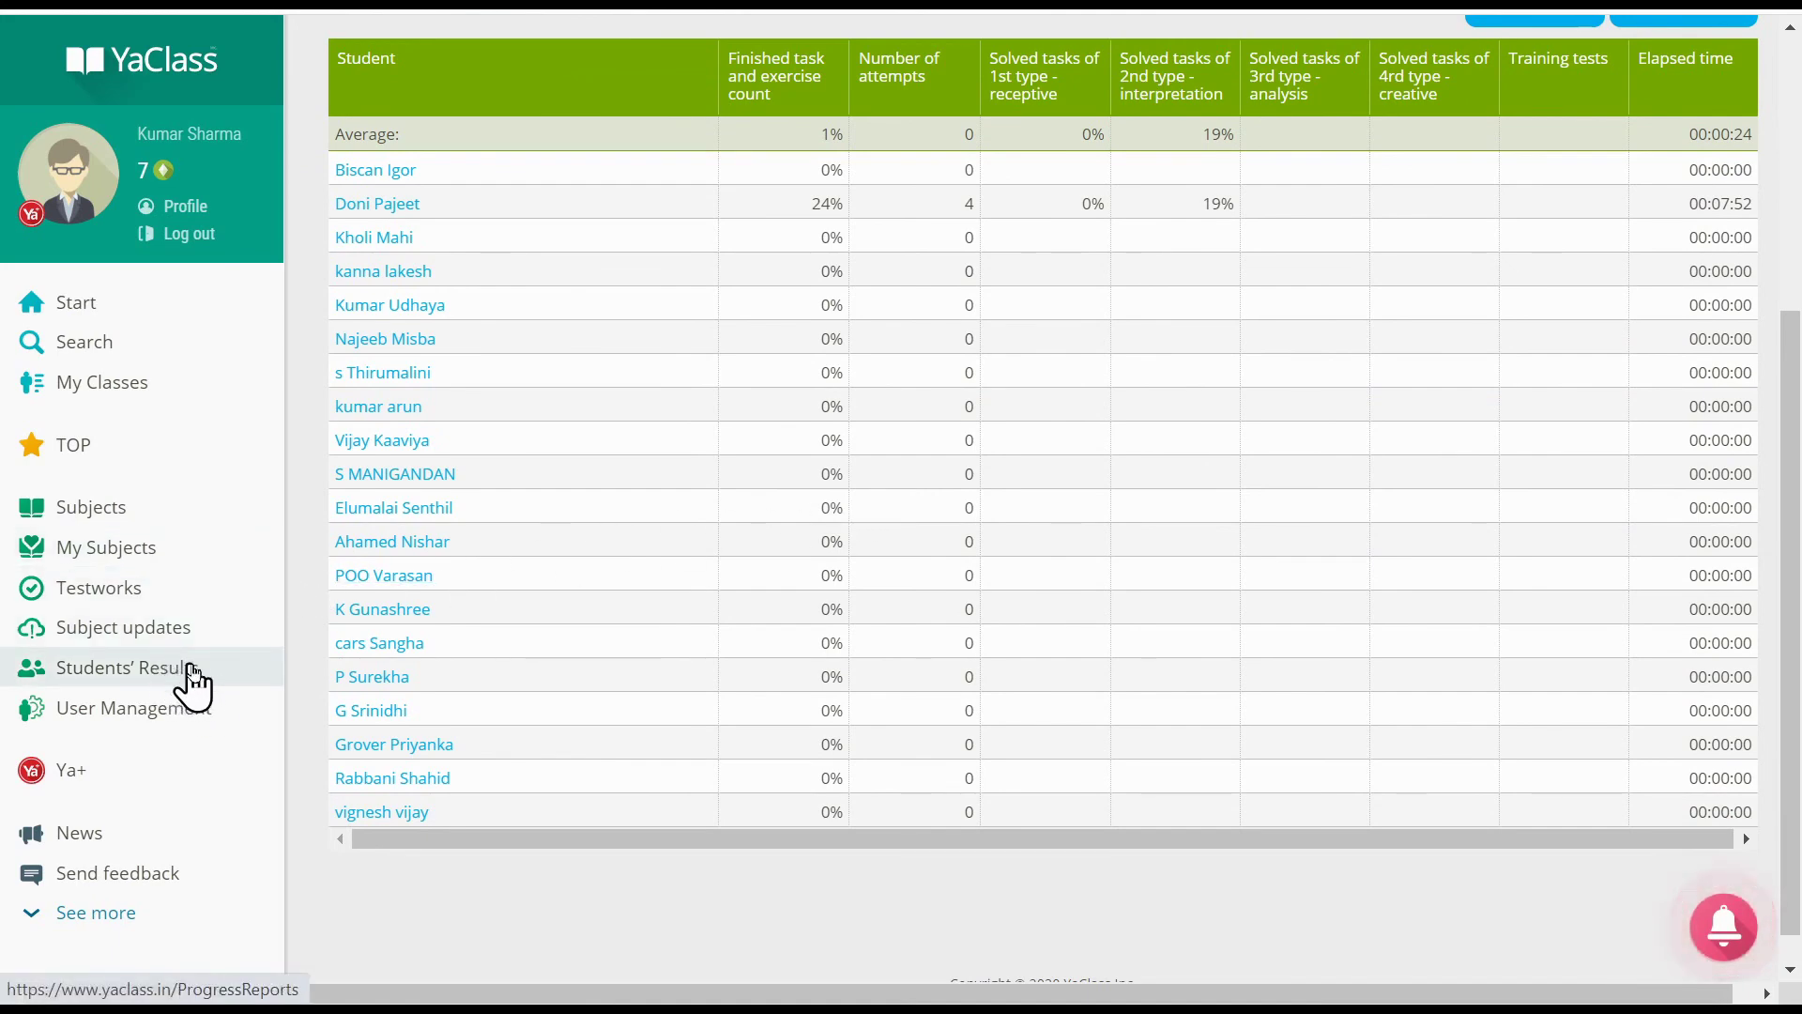
{"action": "scroll", "coordinate": [757, 601], "scroll_direction": "up", "scroll_amount": 5}
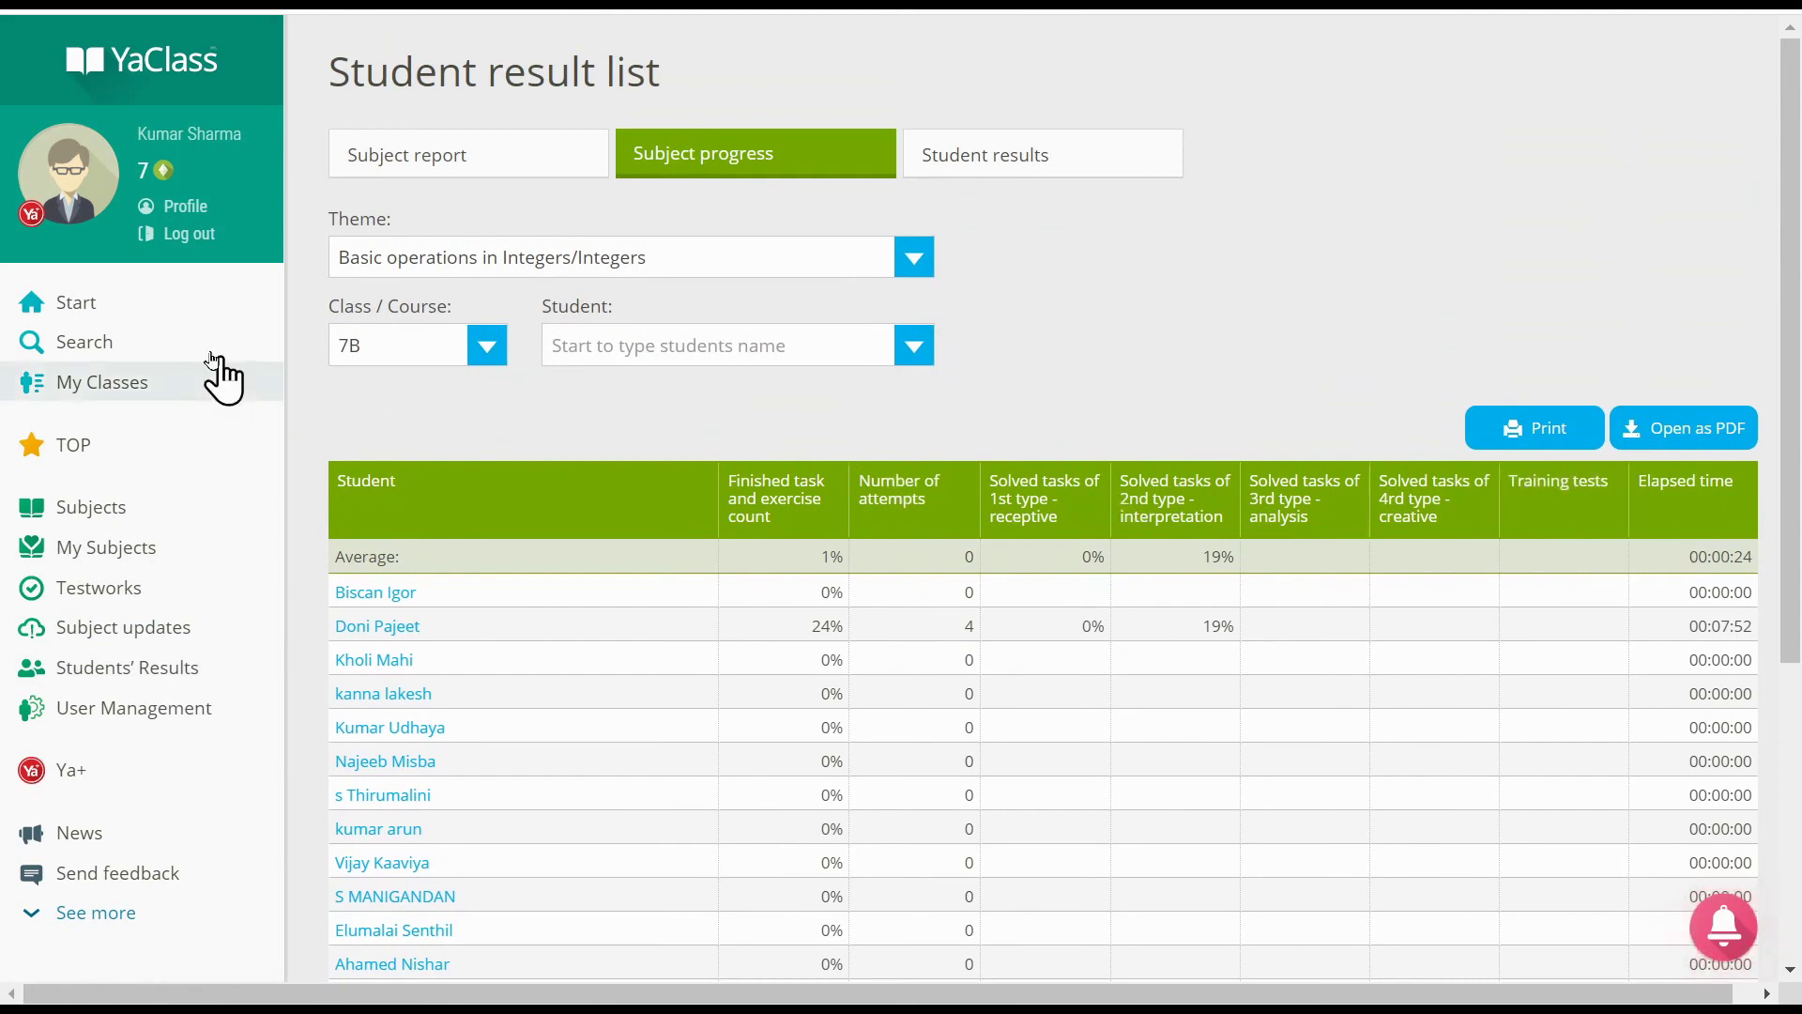
{"action": "left_click", "coordinate": [111, 310]}
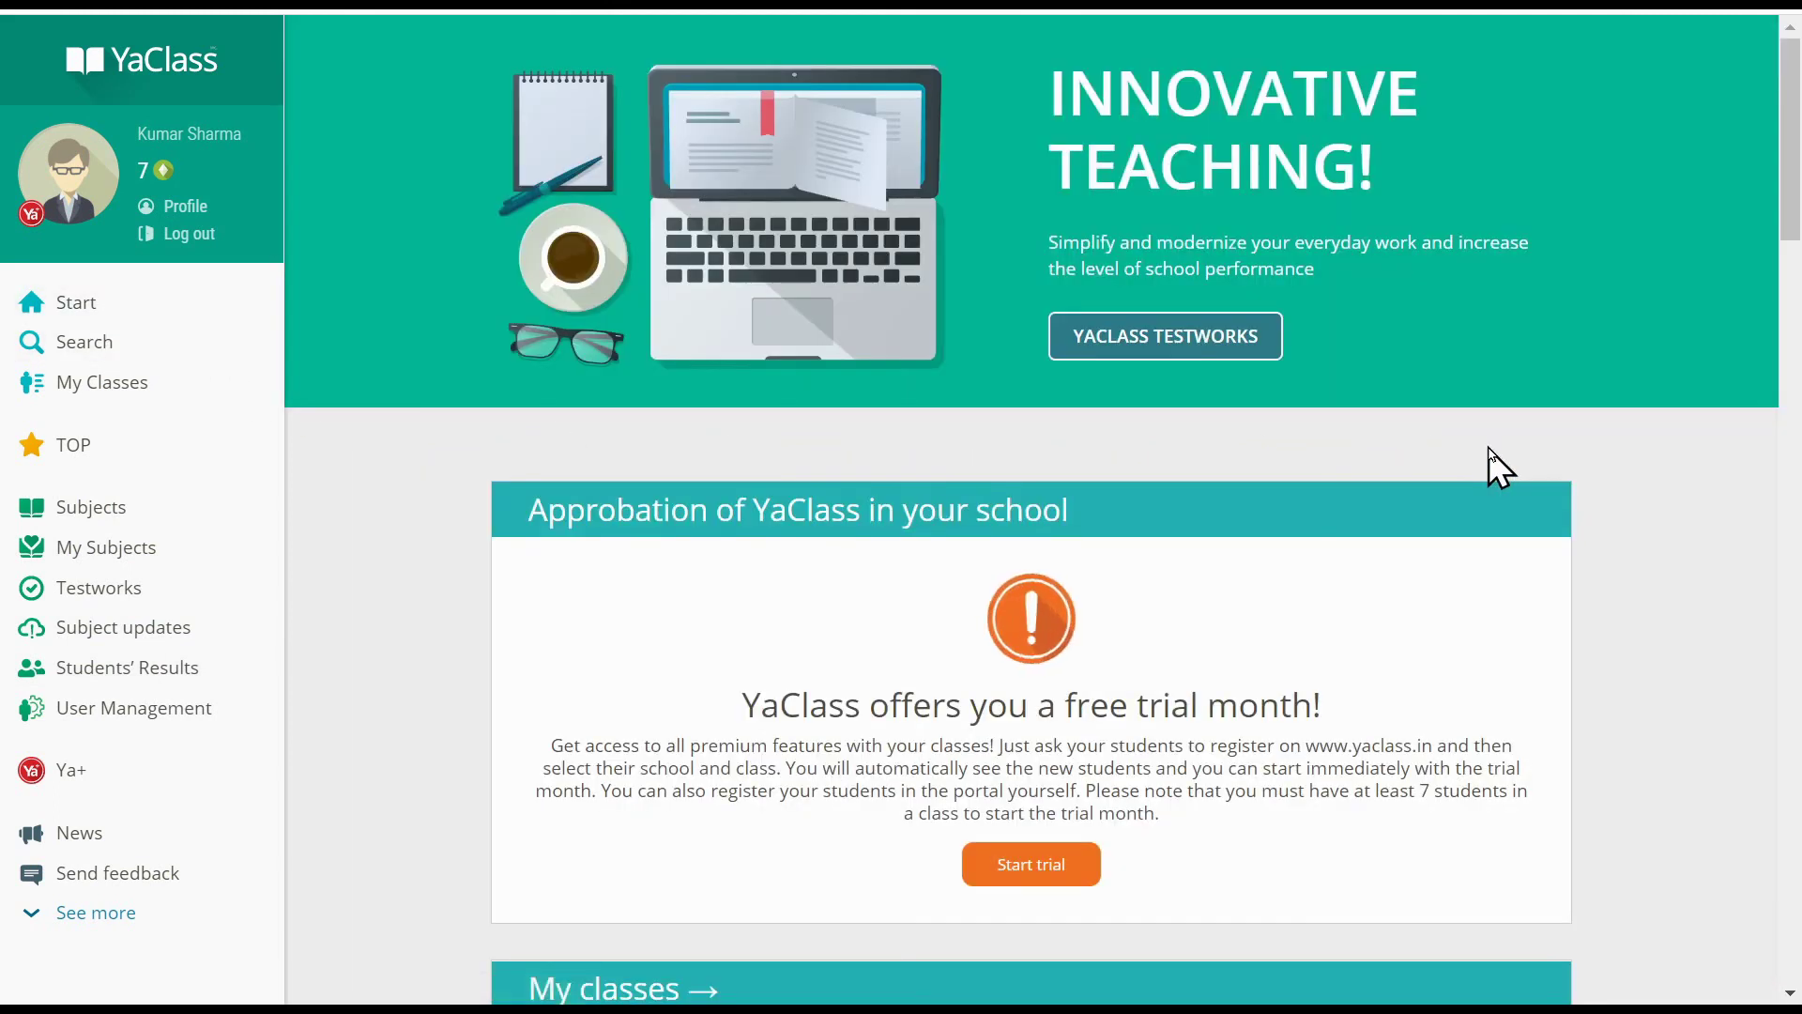